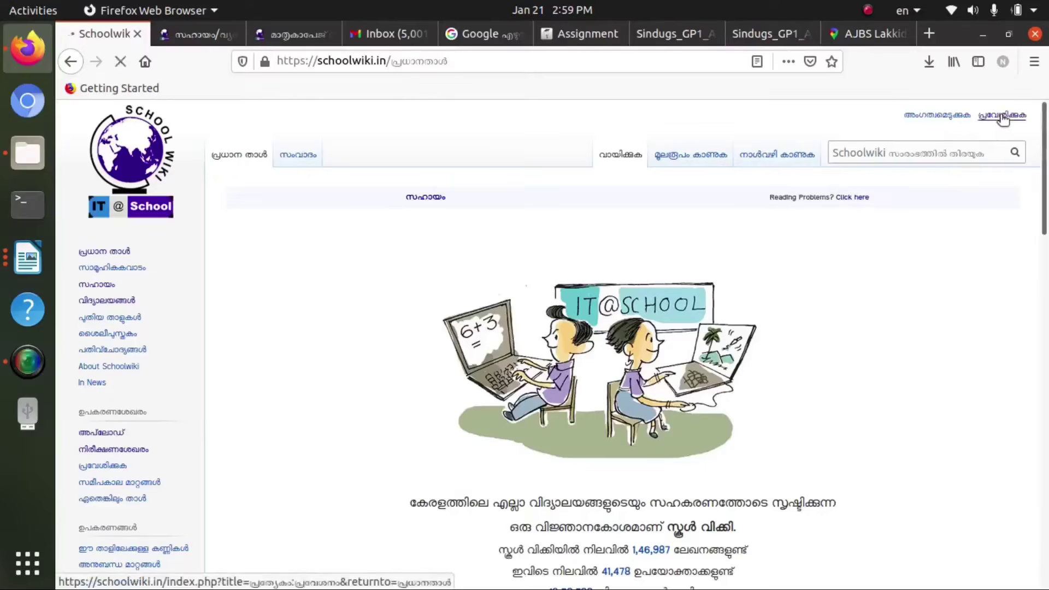
# Log in to Schoolwiki with the school account's username and password, and decline storing the login in the browser
pyautogui.moveTo(258, 286); pyautogui.dragTo(195, 289)
pyautogui.press('BackSpace')
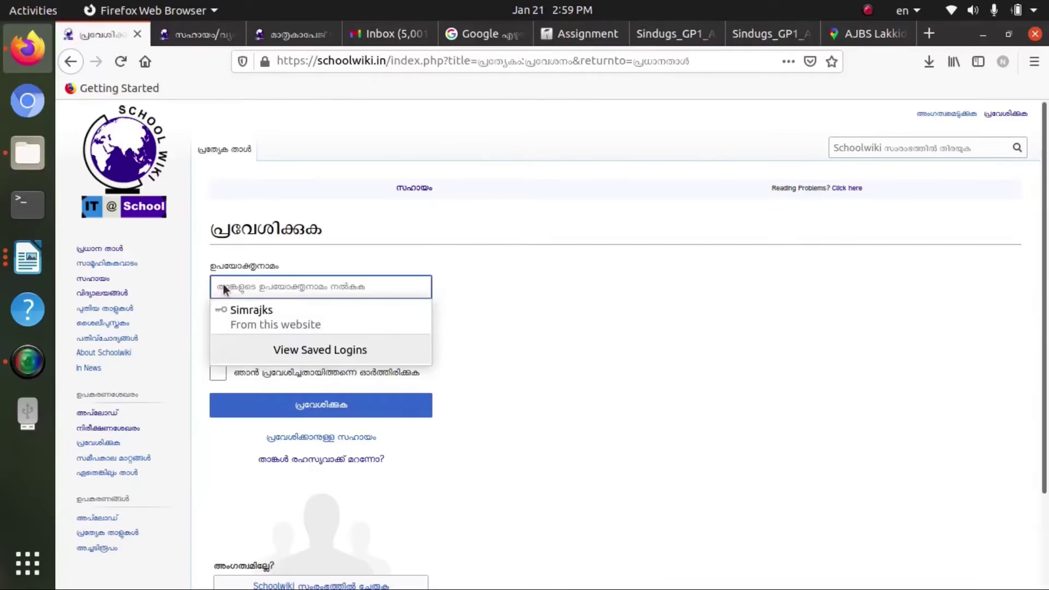
pyautogui.write('20660-')
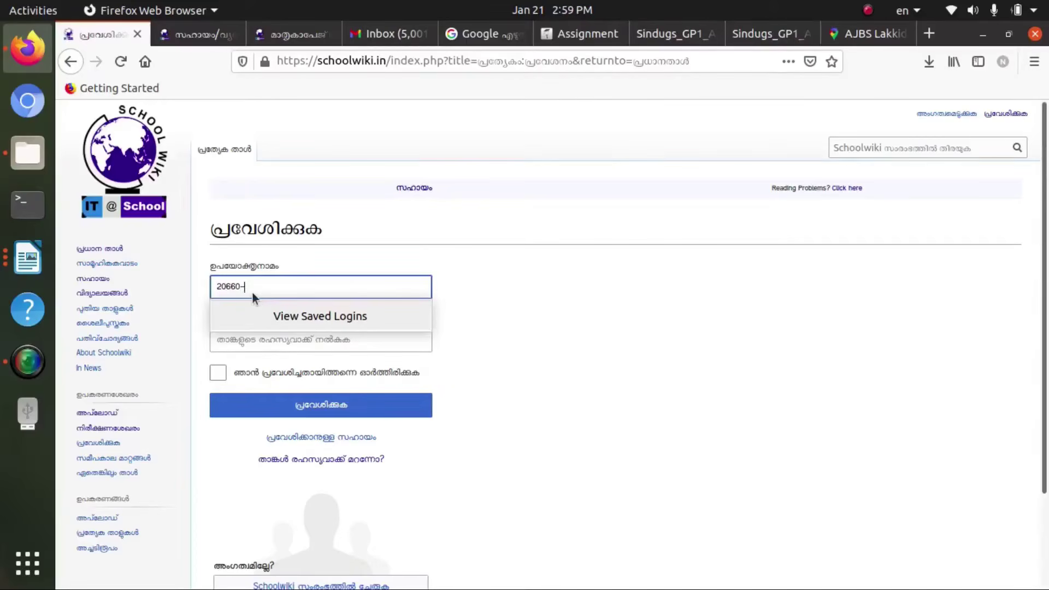
pyautogui.write('pkd')
pyautogui.press('Tab')
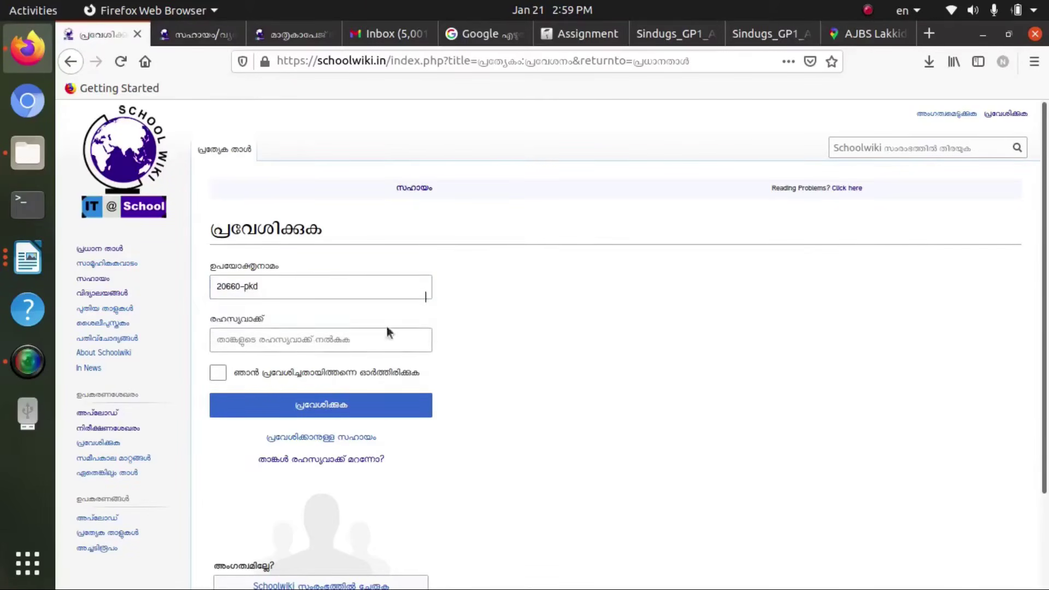
pyautogui.click(283, 341)
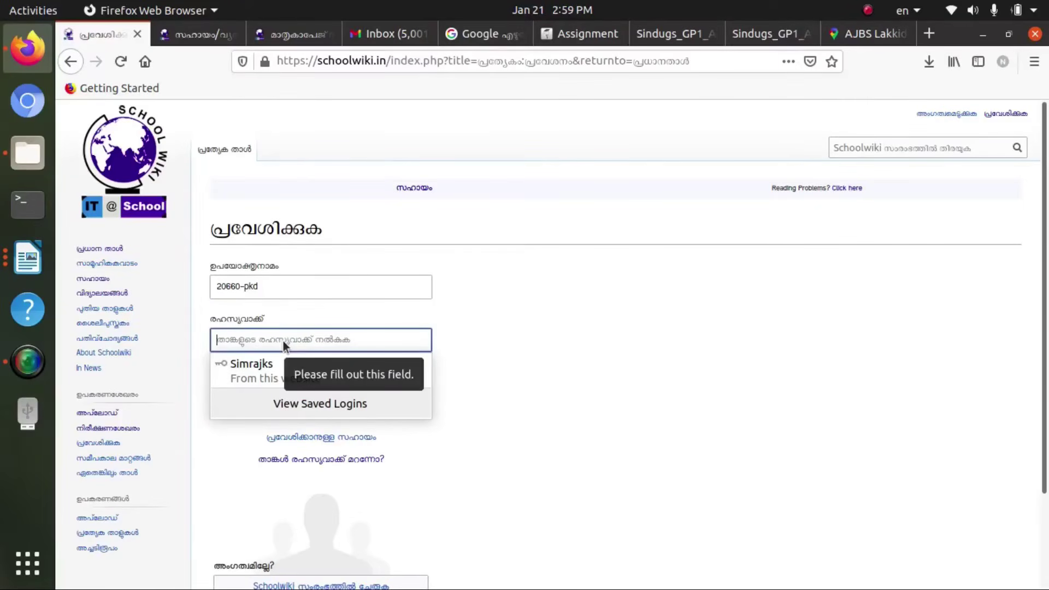
pyautogui.write('•••••')
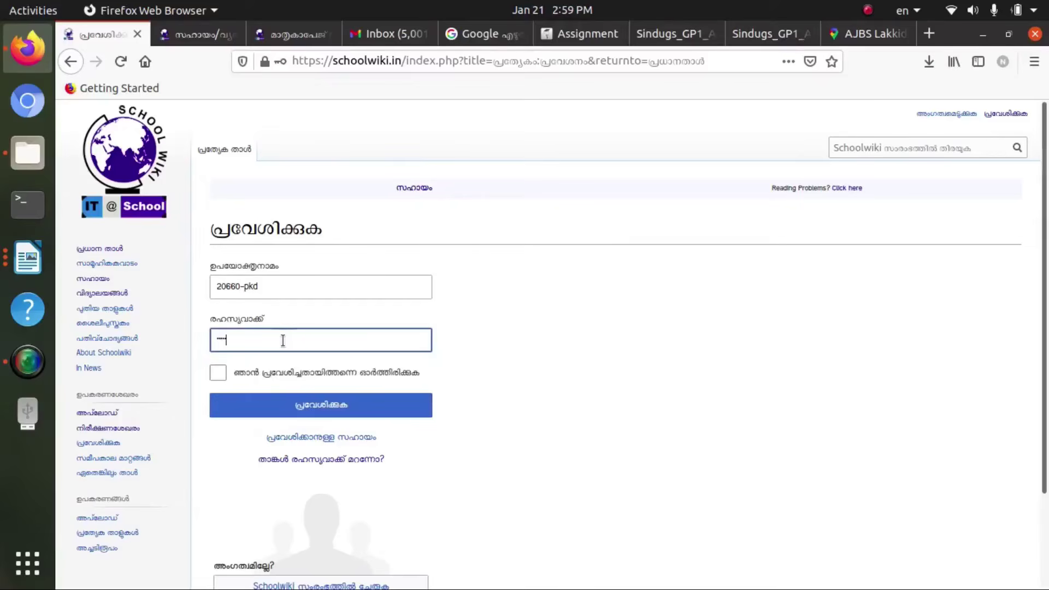
pyautogui.write('••••')
pyautogui.click(313, 403)
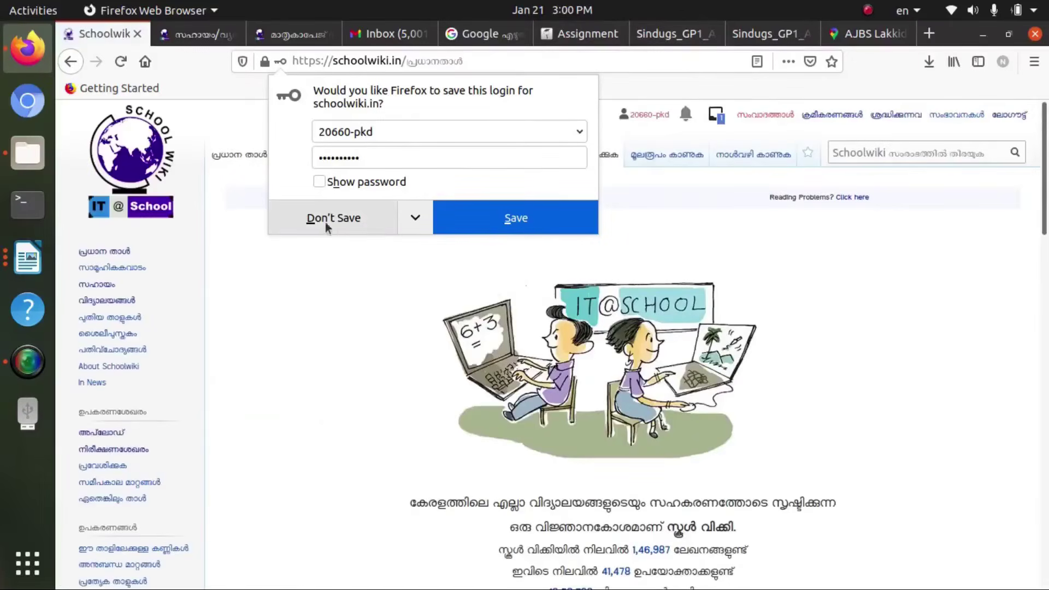
pyautogui.click(345, 218)
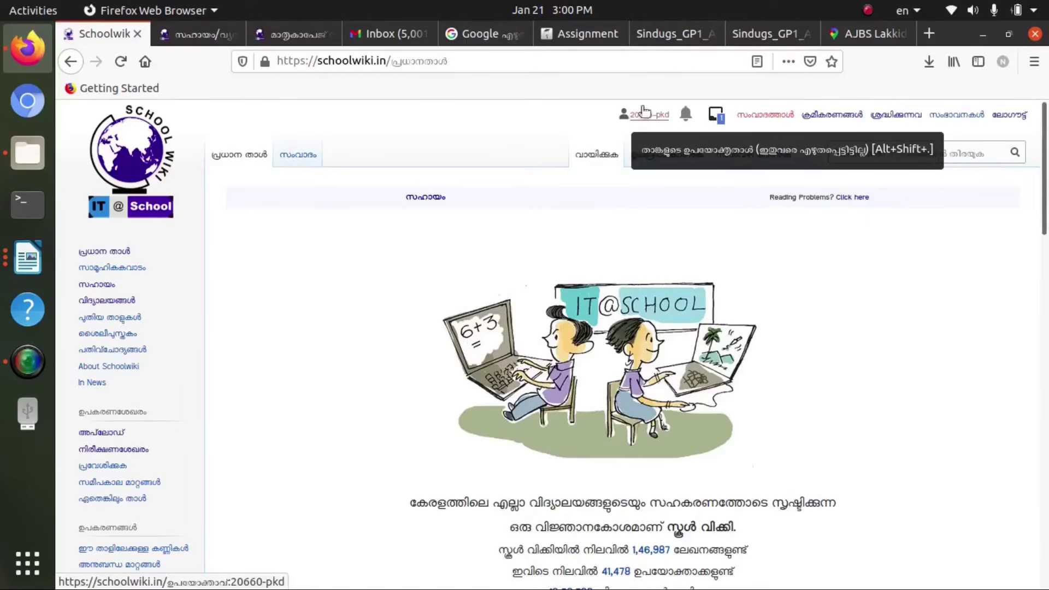
# Open the account preferences and review the basic information, language, gender, signature and e-mail settings
pyautogui.click(831, 117)
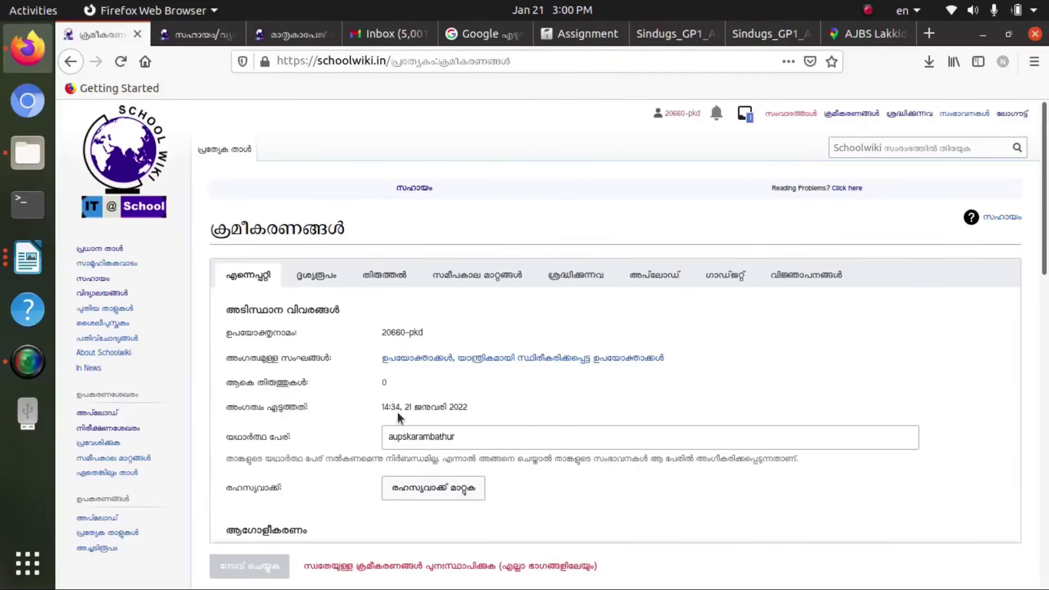
pyautogui.scroll(-5, 398, 414)
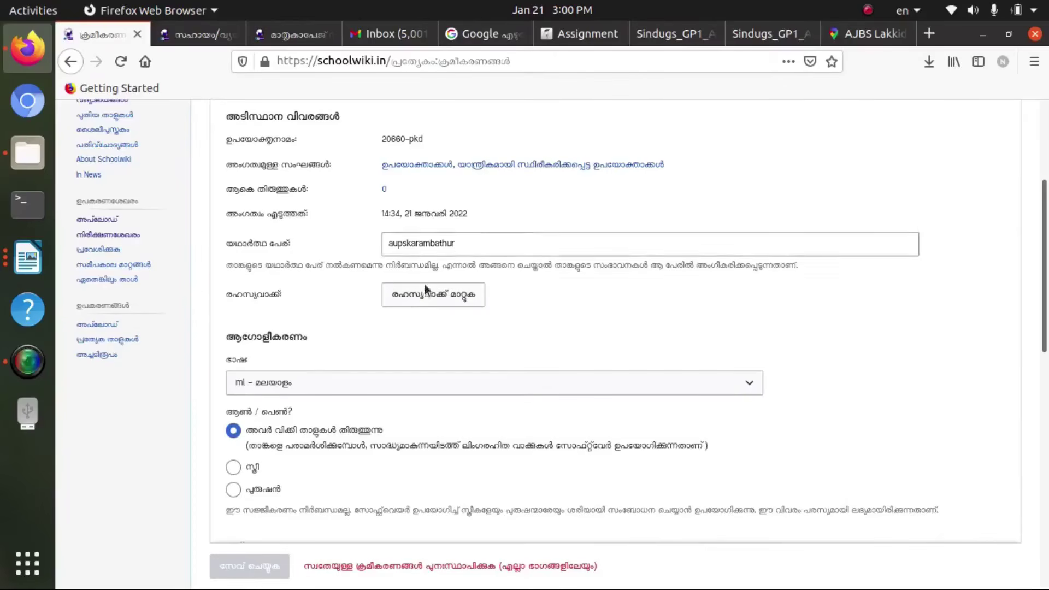
pyautogui.scroll(-5, 398, 327)
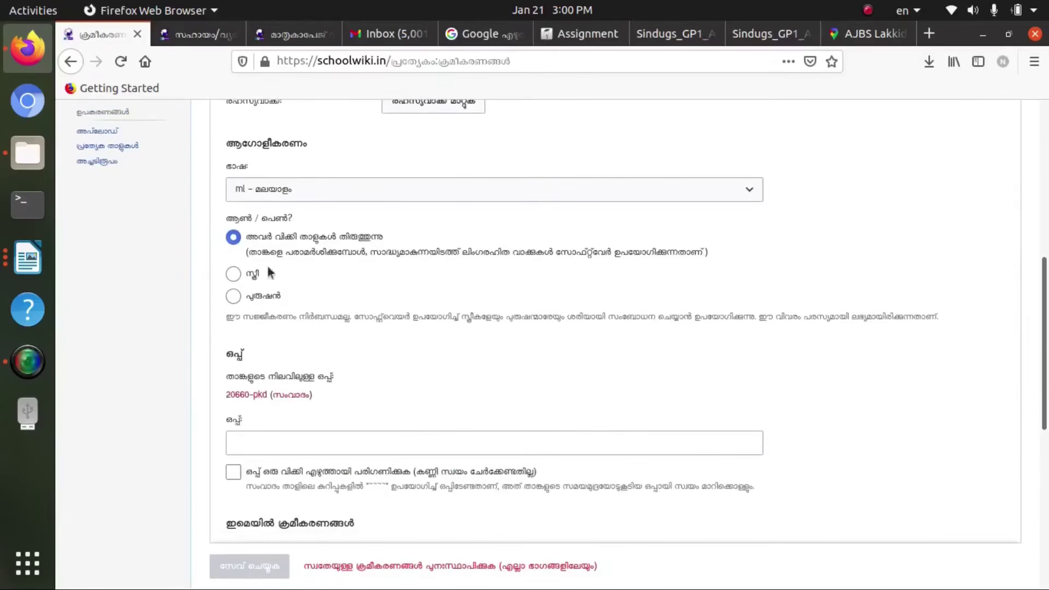
pyautogui.scroll(-5, 254, 335)
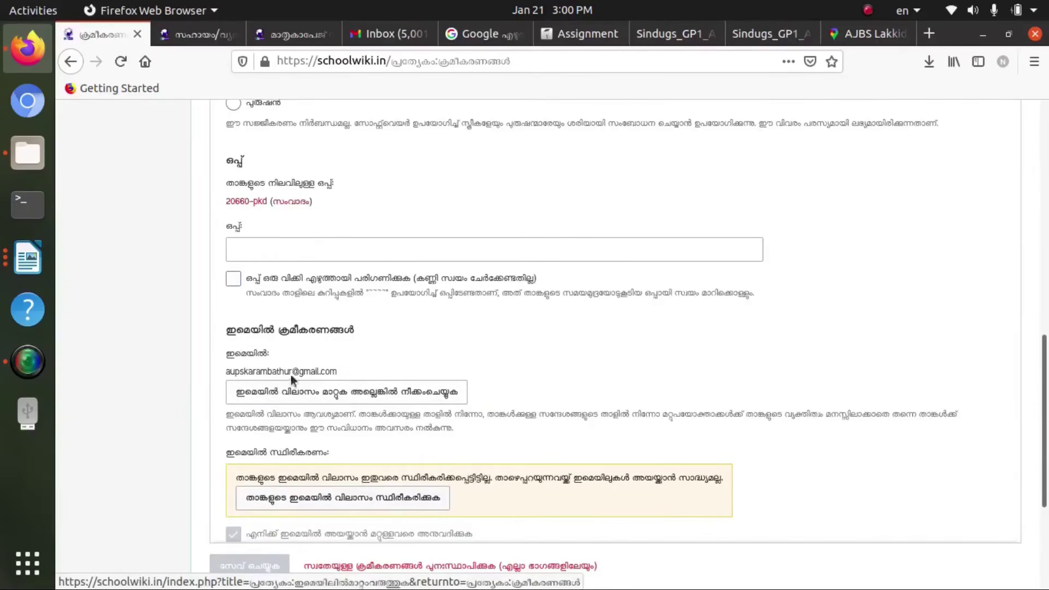
pyautogui.scroll(-3, 306, 399)
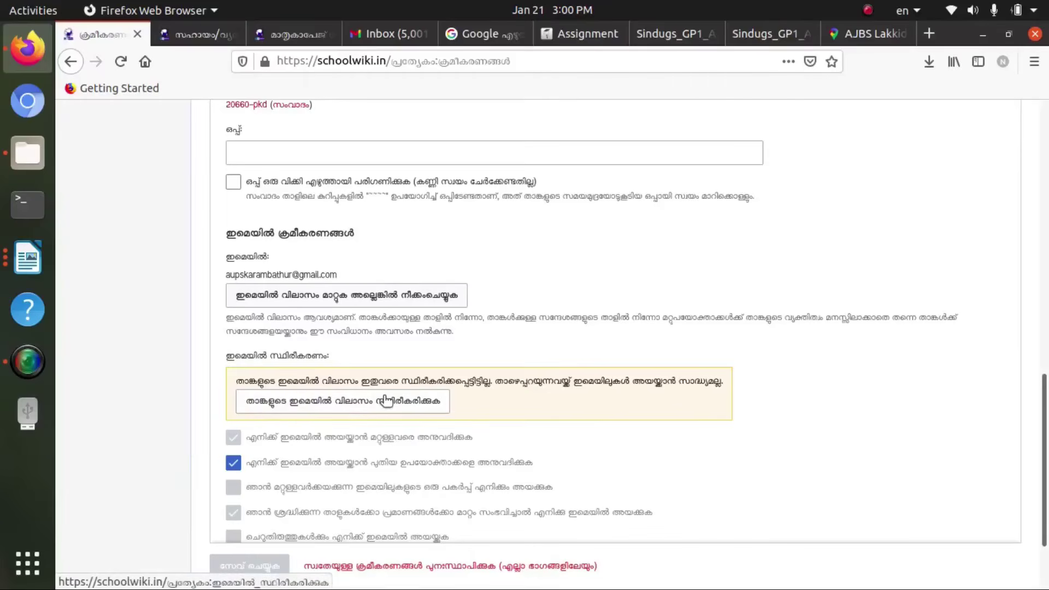
pyautogui.scroll(-3, 386, 400)
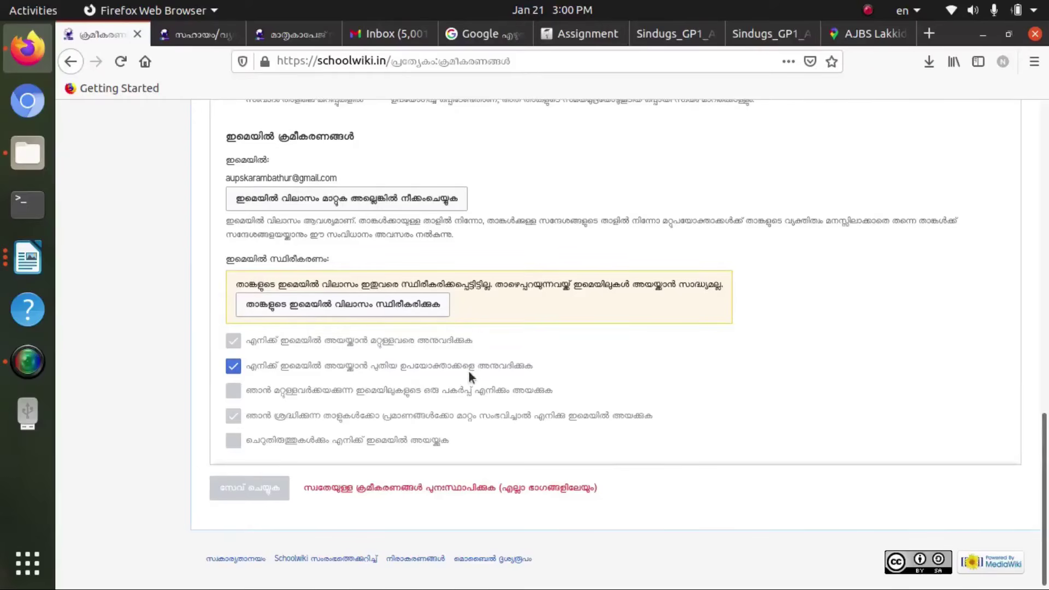
pyautogui.scroll(8, 468, 375)
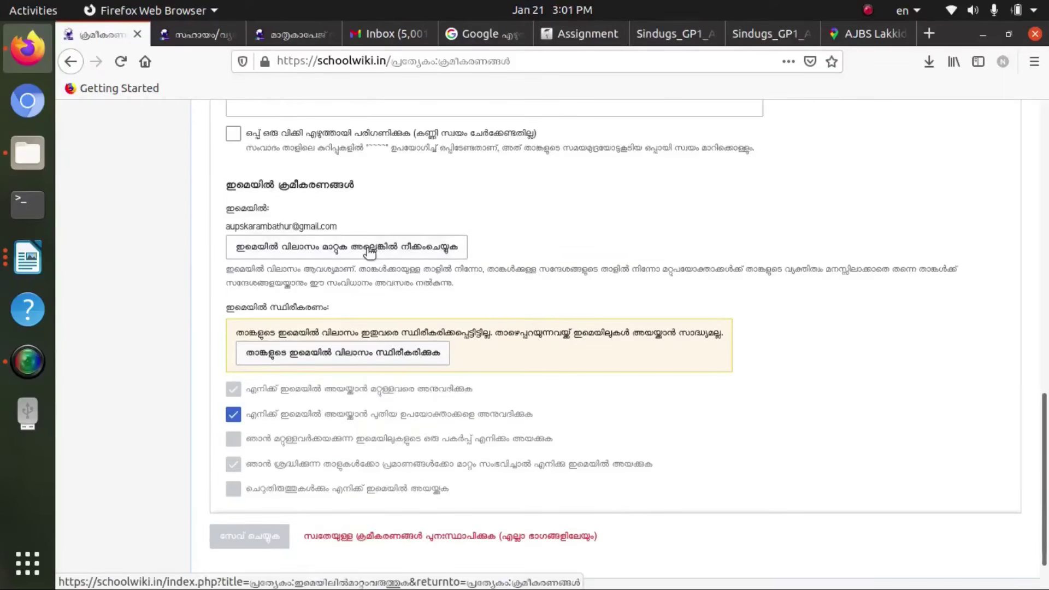
pyautogui.scroll(15, 366, 248)
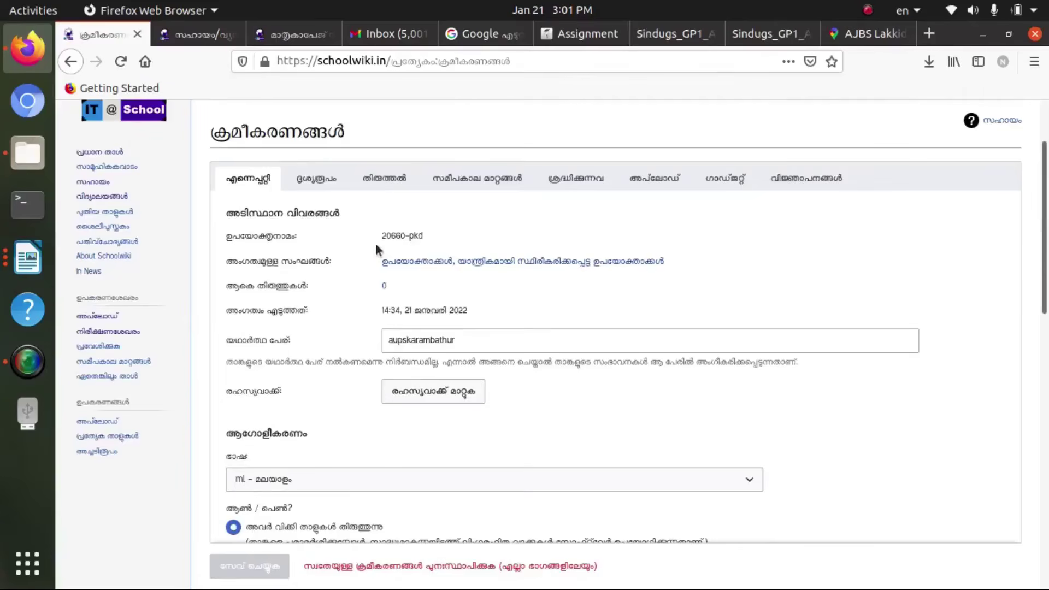
# Enable the two general editing preferences for opening sections from their headings and pages directly with the mouse
pyautogui.click(383, 180)
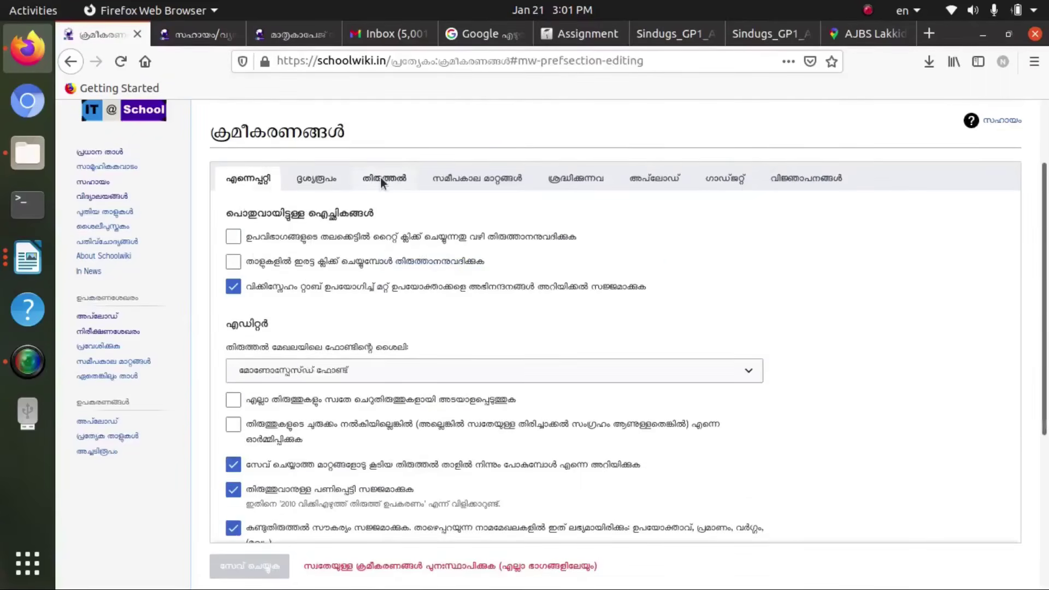
pyautogui.click(234, 237)
pyautogui.click(233, 262)
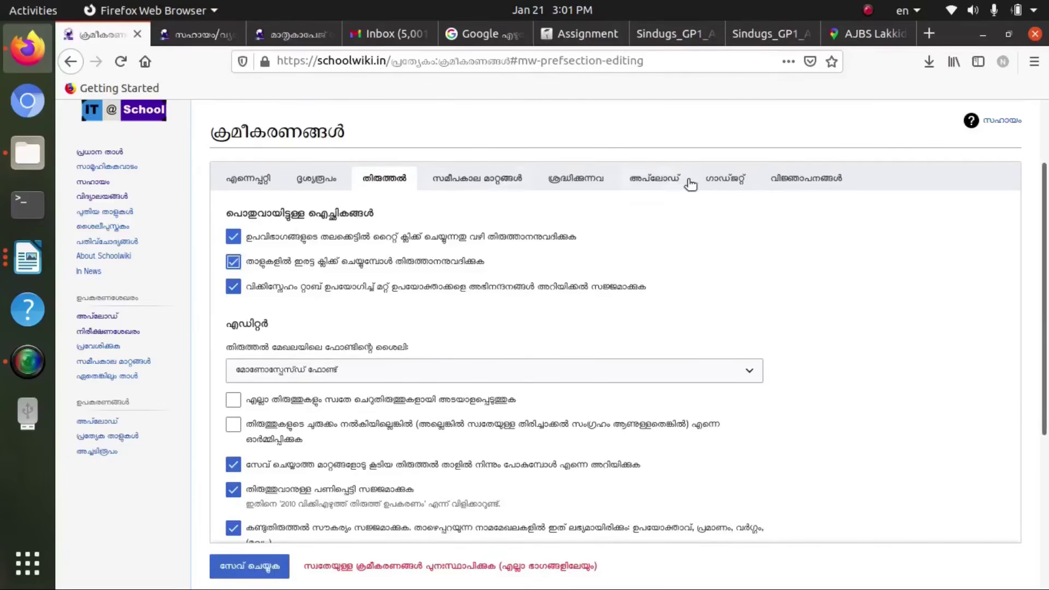
# Enable the HotCat gadget for easier page categorisation and save the preferences
pyautogui.click(724, 180)
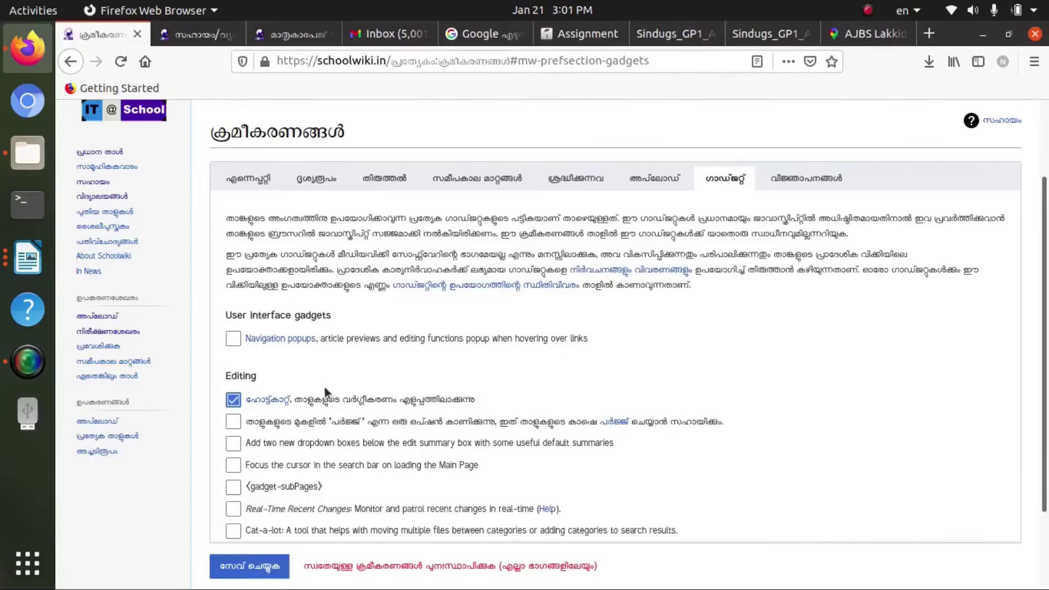
pyautogui.scroll(-3, 339, 375)
pyautogui.click(248, 479)
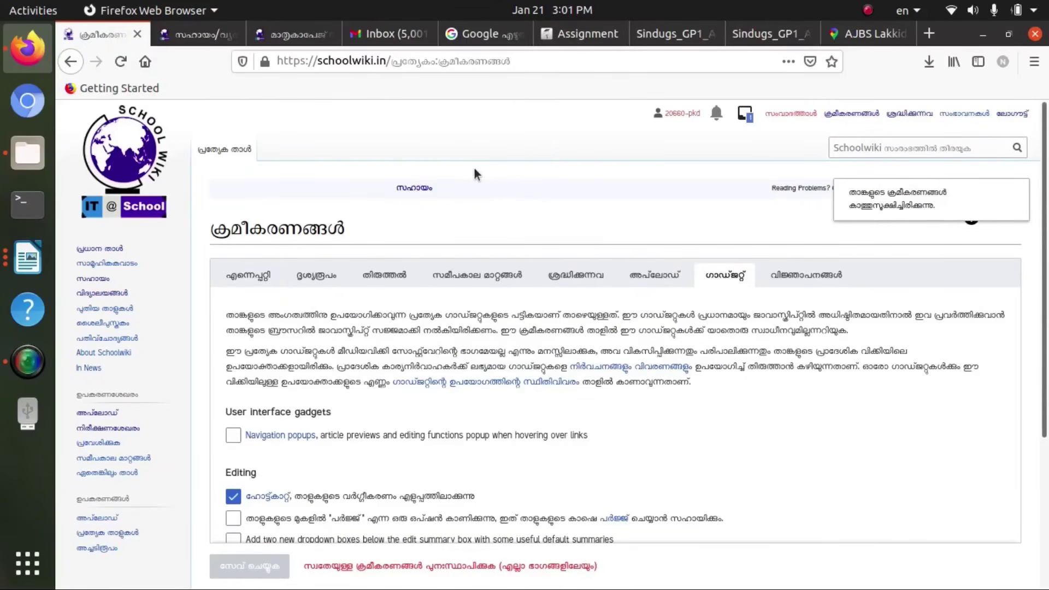
# Review the saved preferences again, checking the profile, e-mail confirmation, general editing options and HotCat gadget
pyautogui.click(252, 282)
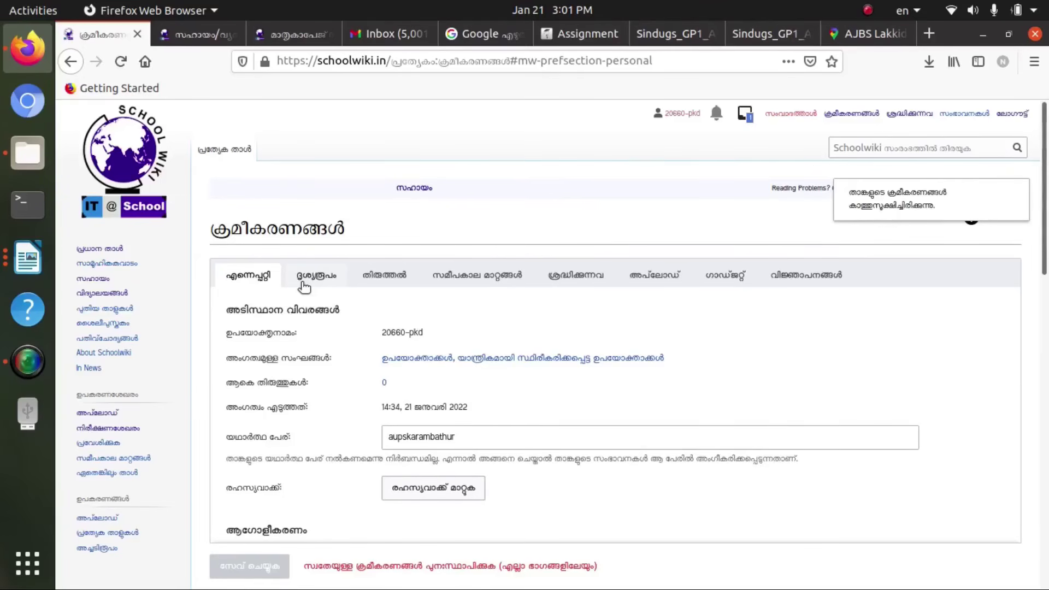
pyautogui.scroll(-3, 306, 283)
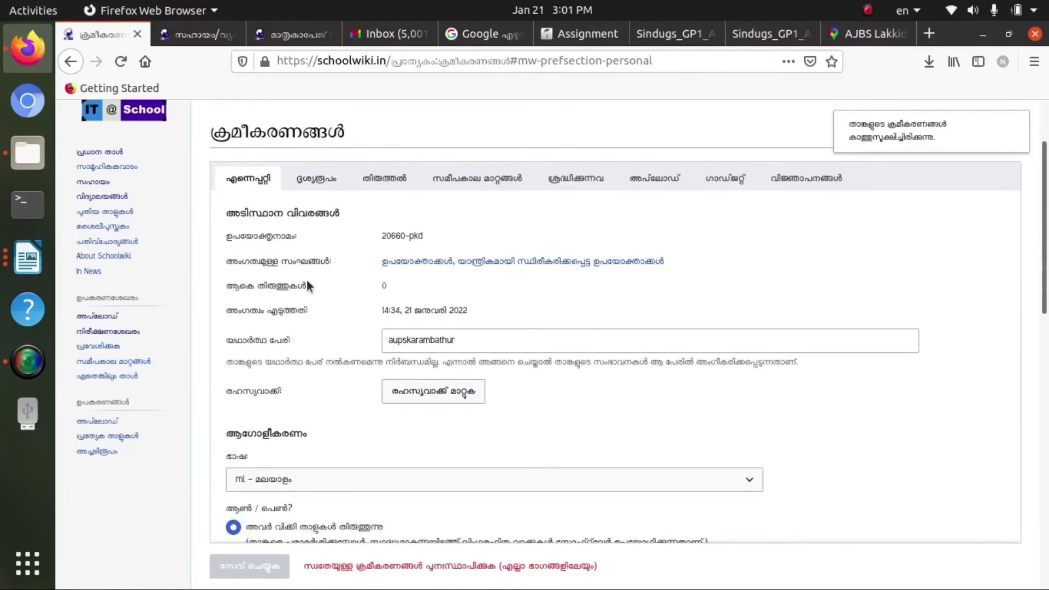
pyautogui.scroll(-3, 306, 280)
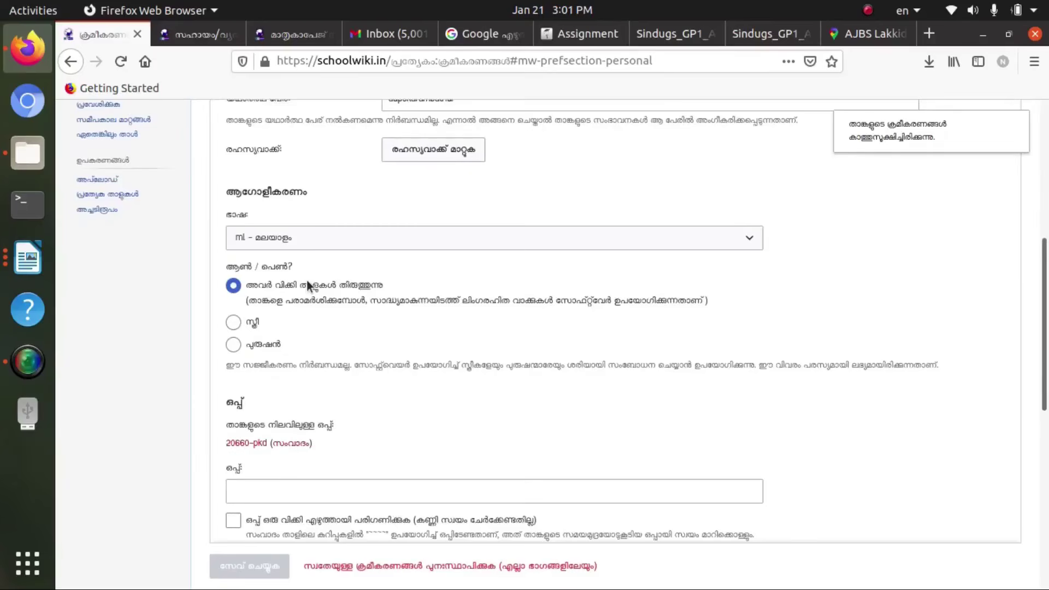
pyautogui.scroll(-6, 307, 280)
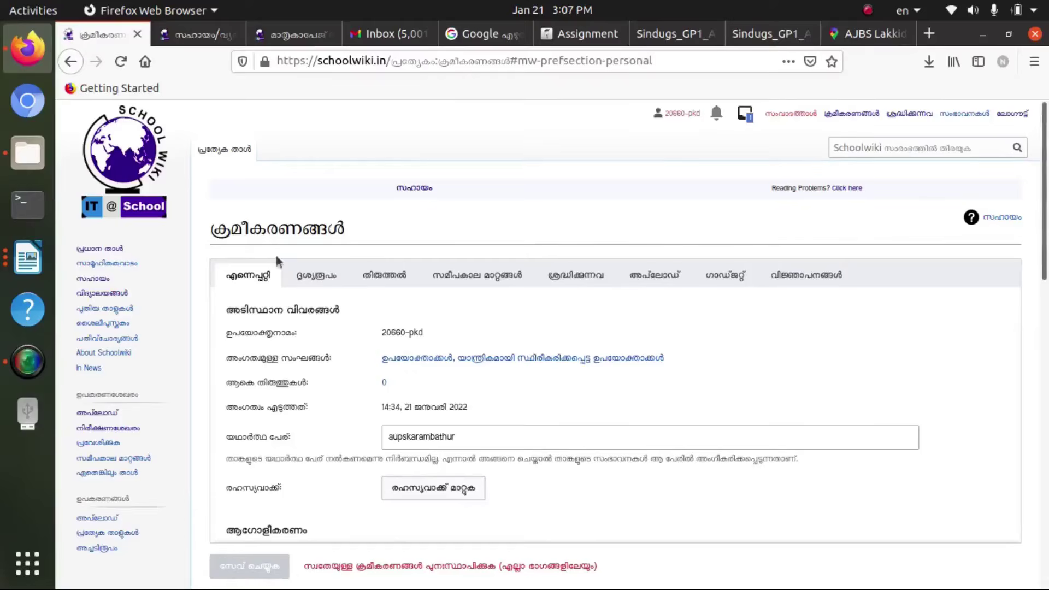
pyautogui.scroll(-10, 350, 298)
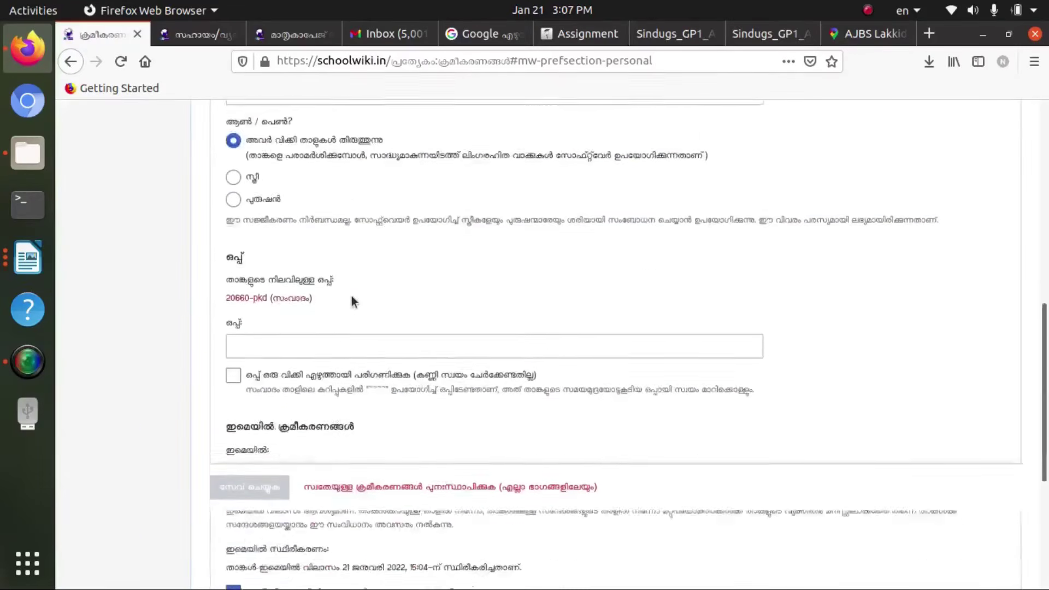
pyautogui.scroll(-2, 351, 298)
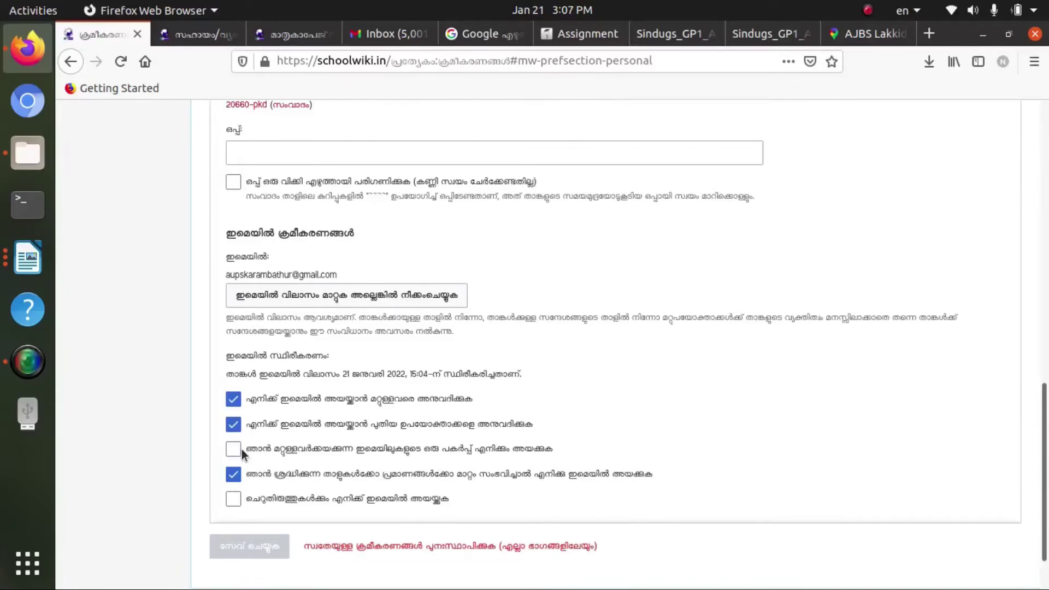
pyautogui.scroll(15, 307, 426)
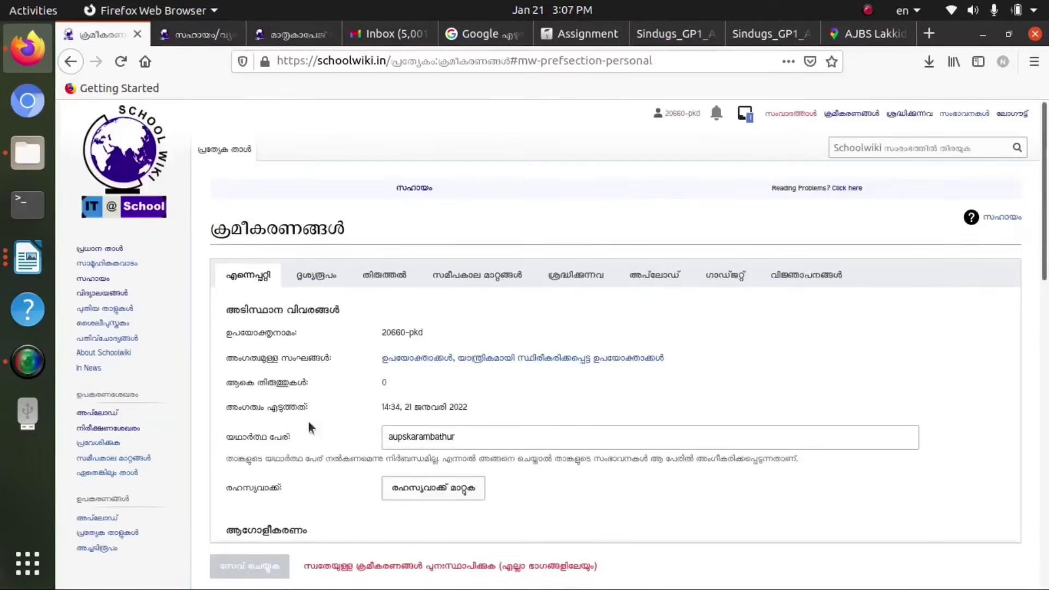
pyautogui.click(388, 276)
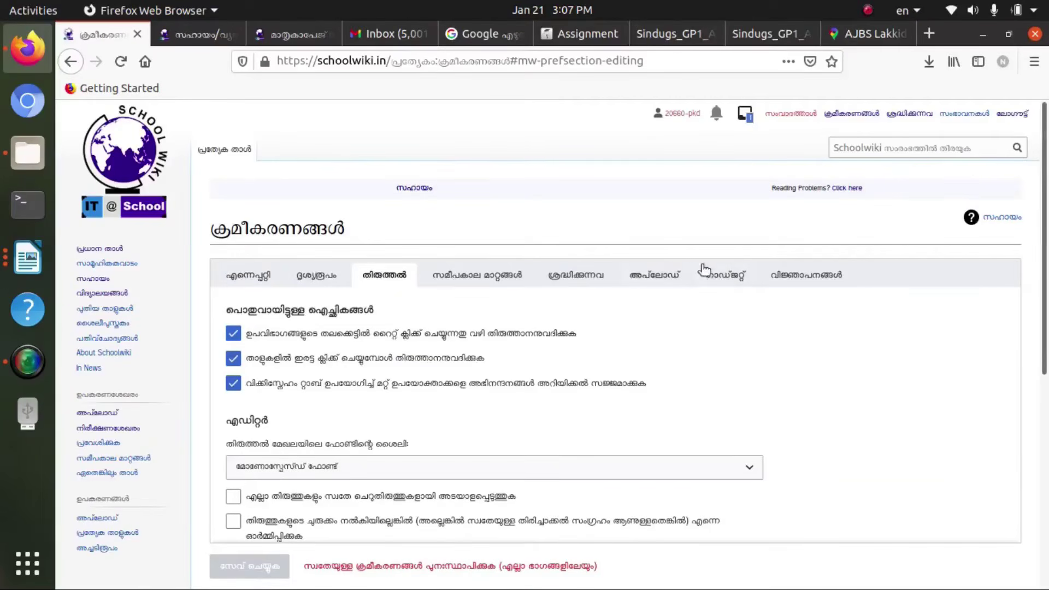
pyautogui.click(720, 279)
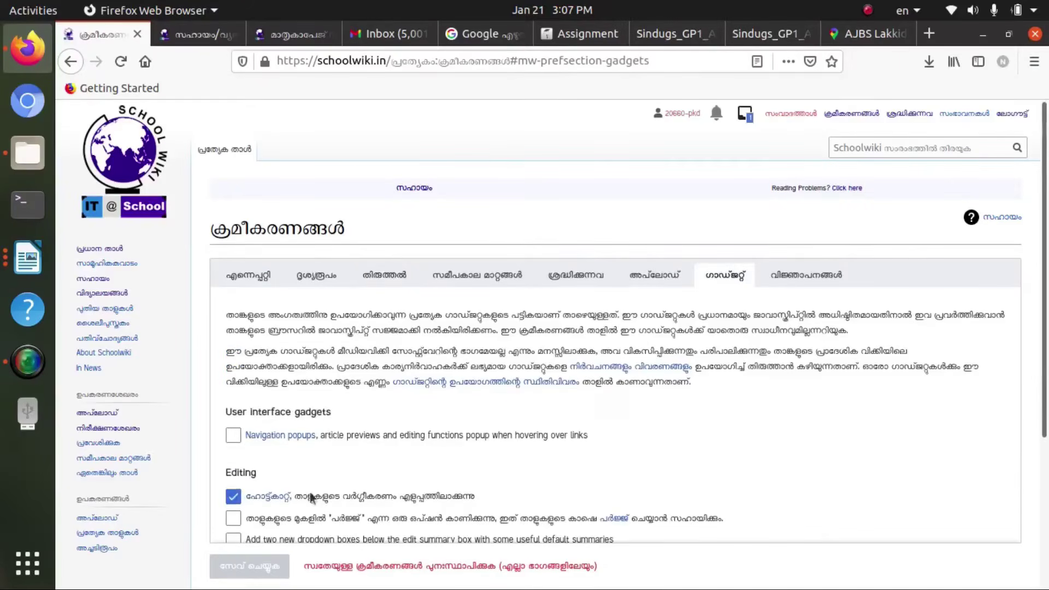
pyautogui.scroll(-3, 385, 330)
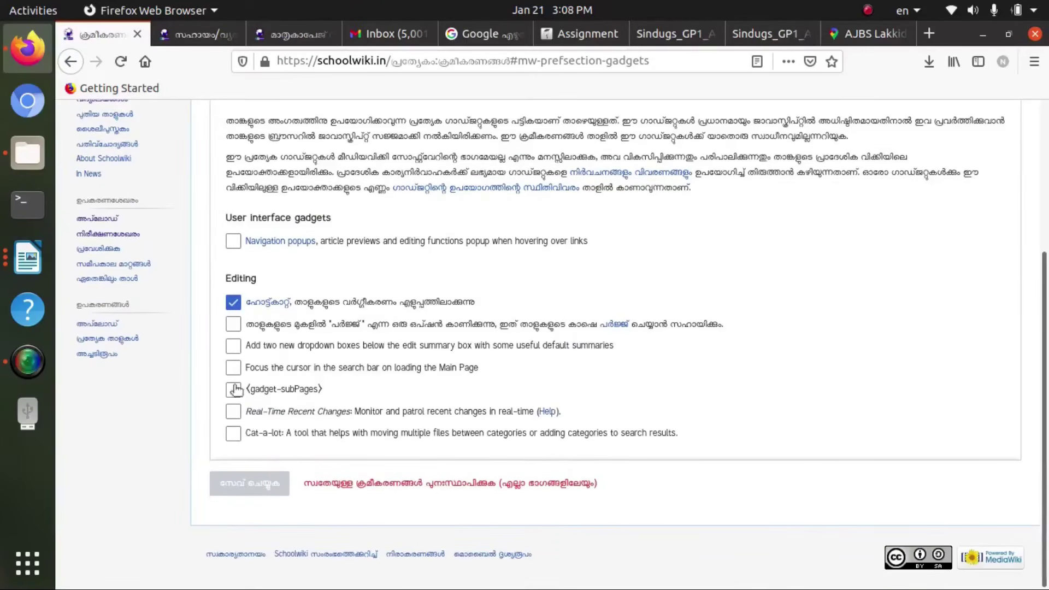
pyautogui.click(233, 302)
pyautogui.scroll(5, 499, 414)
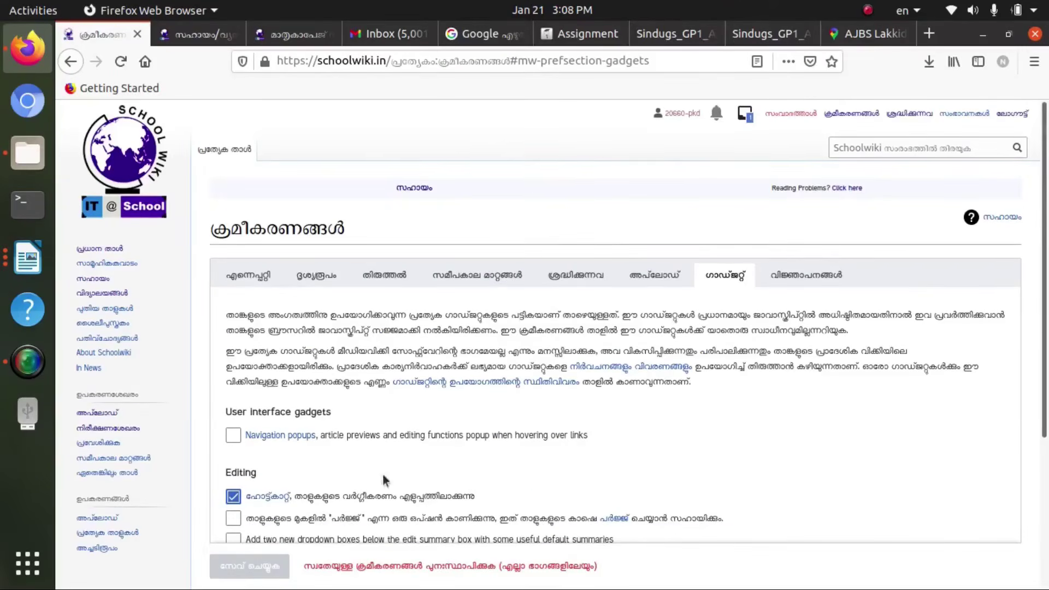
# Open the account's own user page, start creating it, dismiss the notice and enter the school code 20660 as its content
pyautogui.click(679, 117)
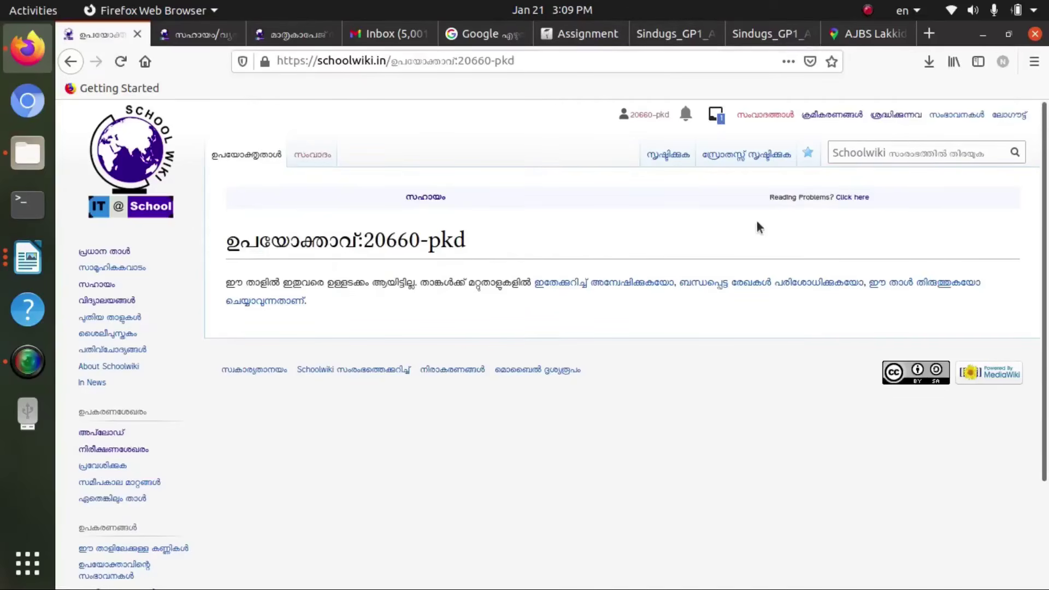
pyautogui.click(667, 156)
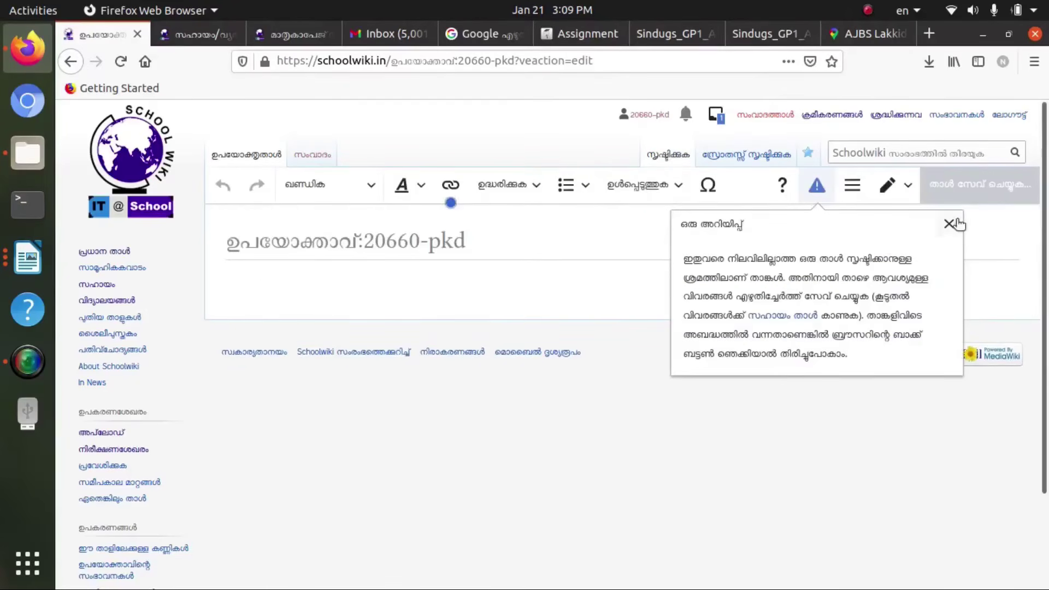
pyautogui.click(949, 224)
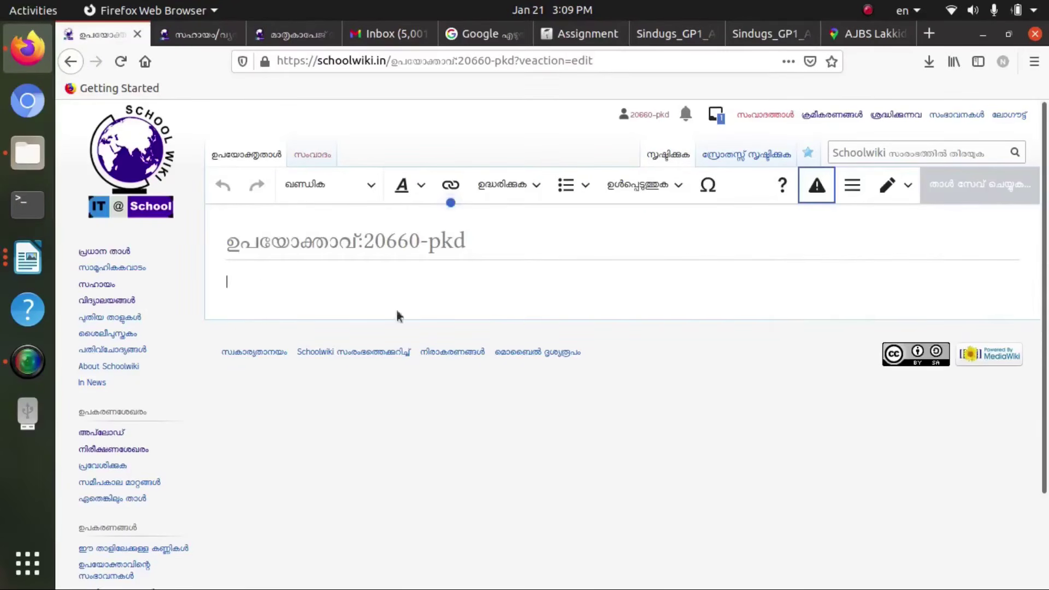
pyautogui.click(231, 284)
pyautogui.click(249, 290)
pyautogui.write('20660')
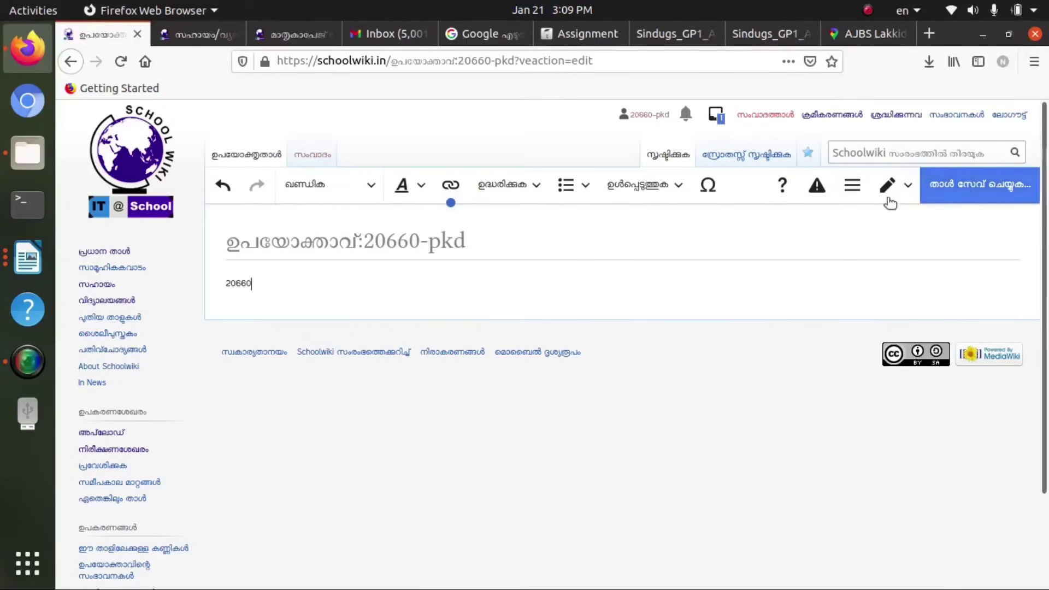
# Save the new user page with the edit summary "profile editing" and dismiss the notification
pyautogui.click(975, 192)
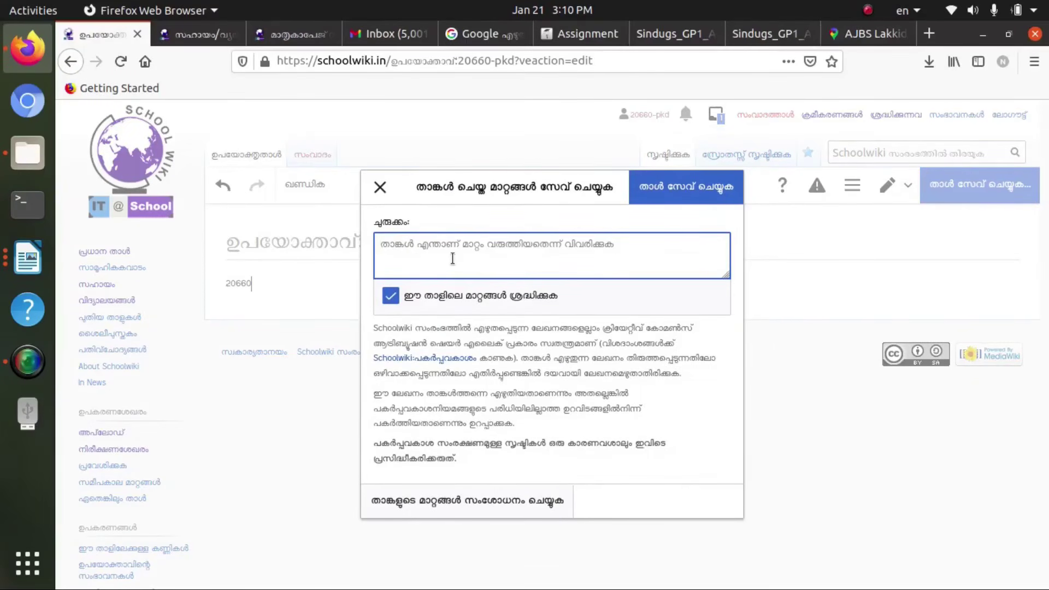
pyautogui.write('prof')
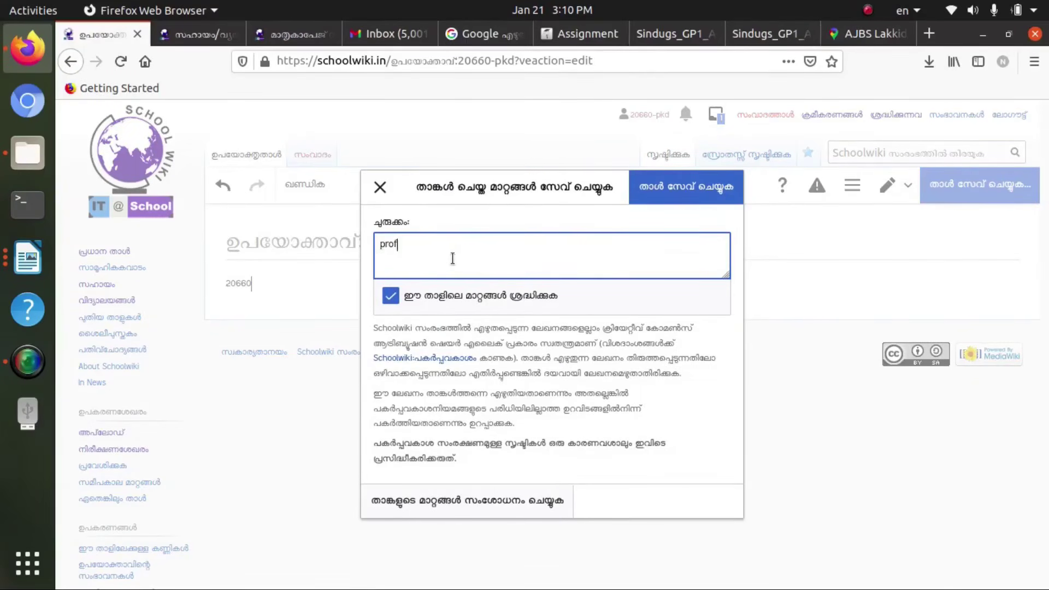
pyautogui.write('ileediting')
pyautogui.click(408, 246)
pyautogui.click(673, 191)
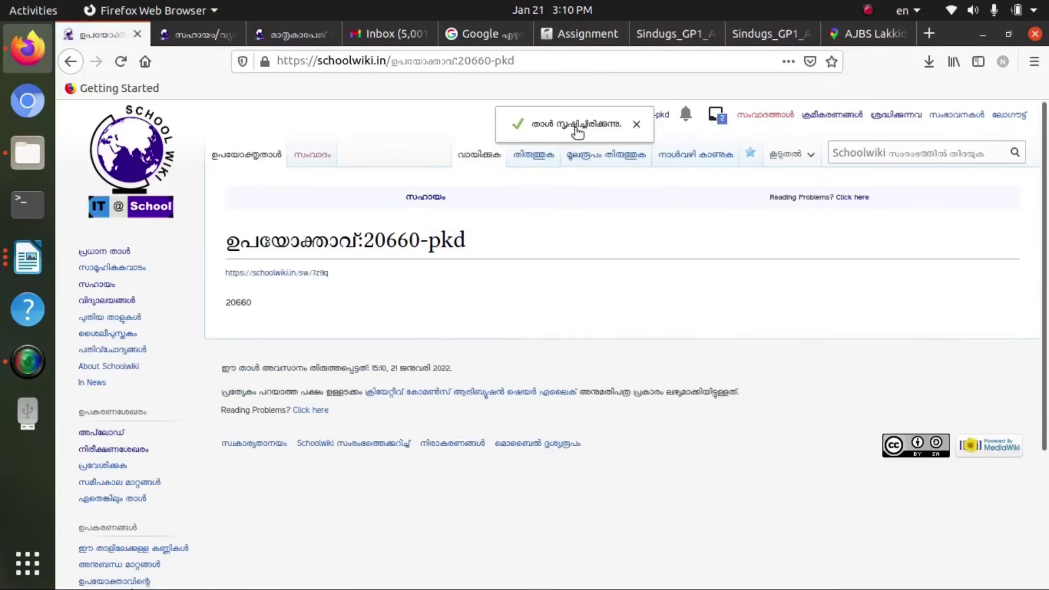
pyautogui.click(638, 126)
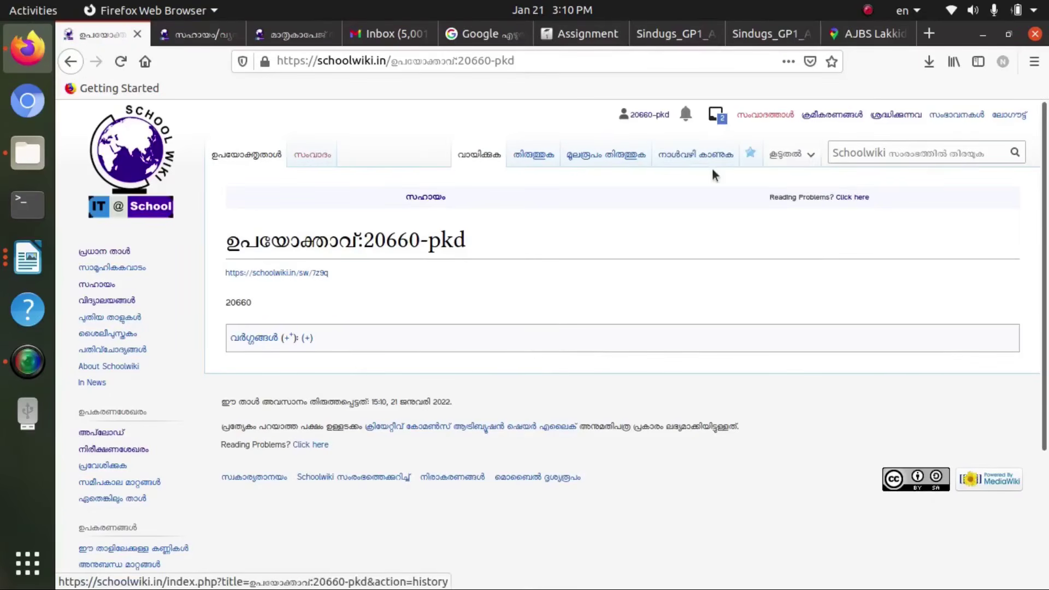
# Search Schoolwiki for school code 20660 and look through the school page's sections and infobox
pyautogui.click(919, 152)
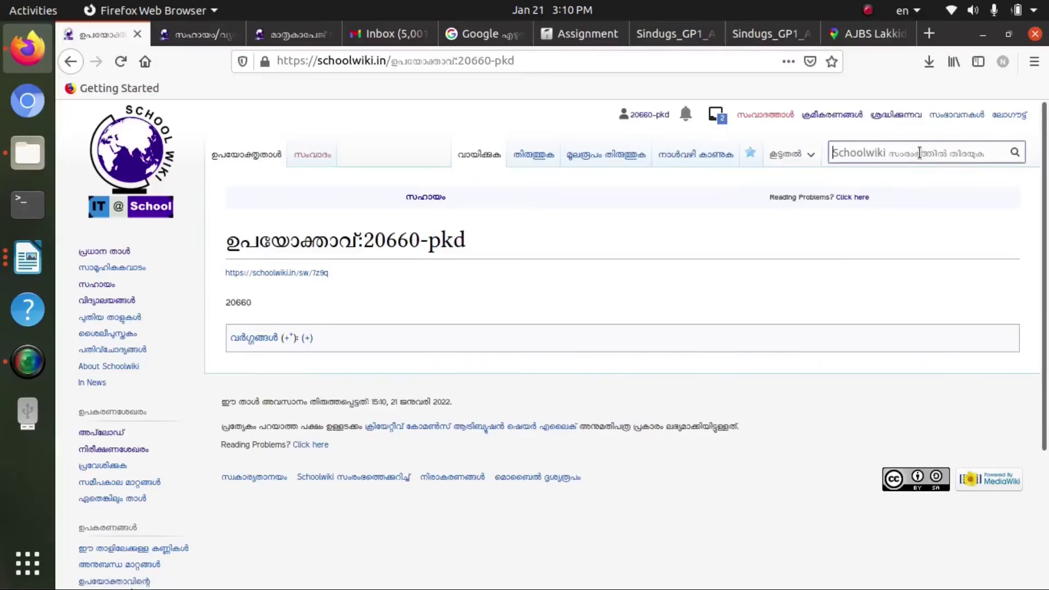
pyautogui.write('2066')
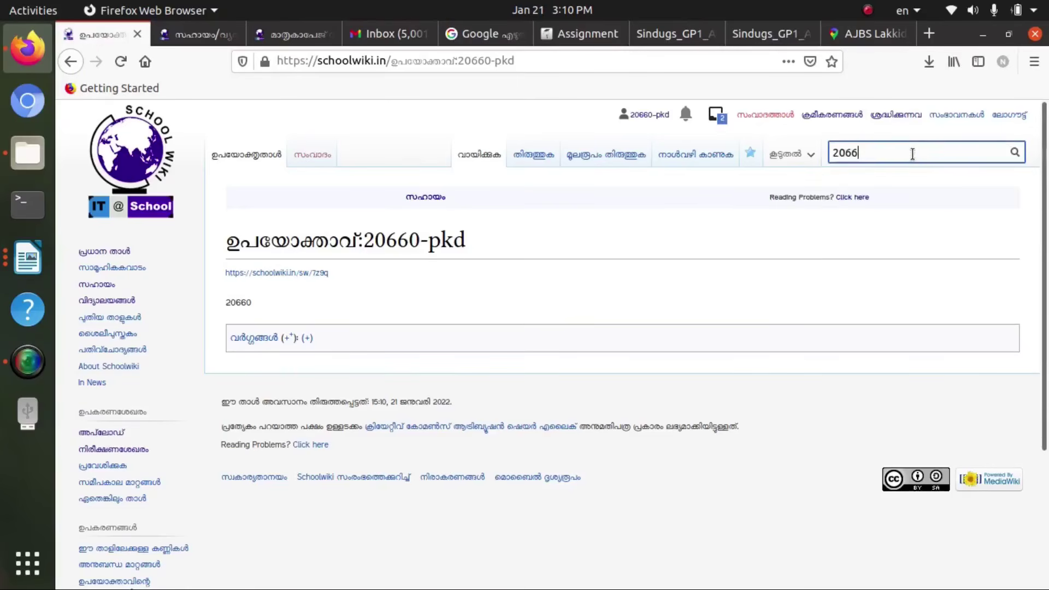
pyautogui.write('0')
pyautogui.press('Return')
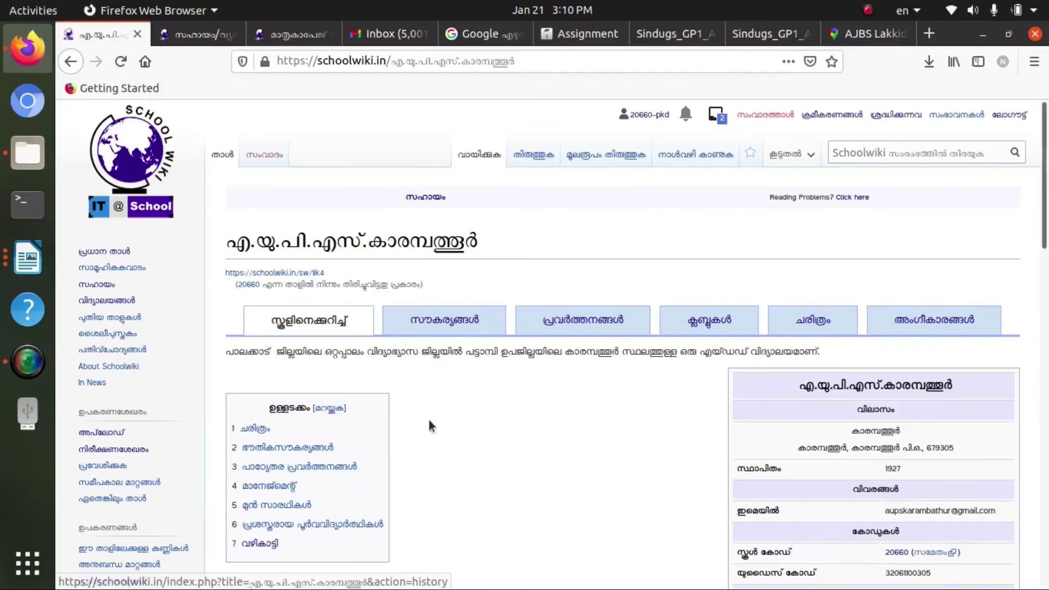
pyautogui.scroll(-8, 395, 399)
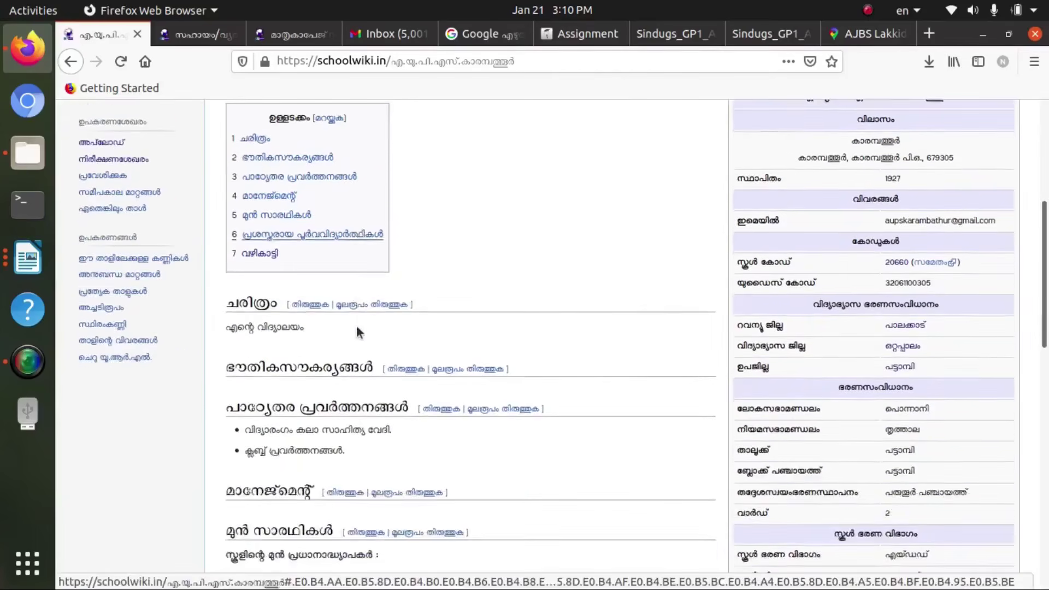
pyautogui.scroll(-4, 356, 325)
pyautogui.scroll(9, 356, 325)
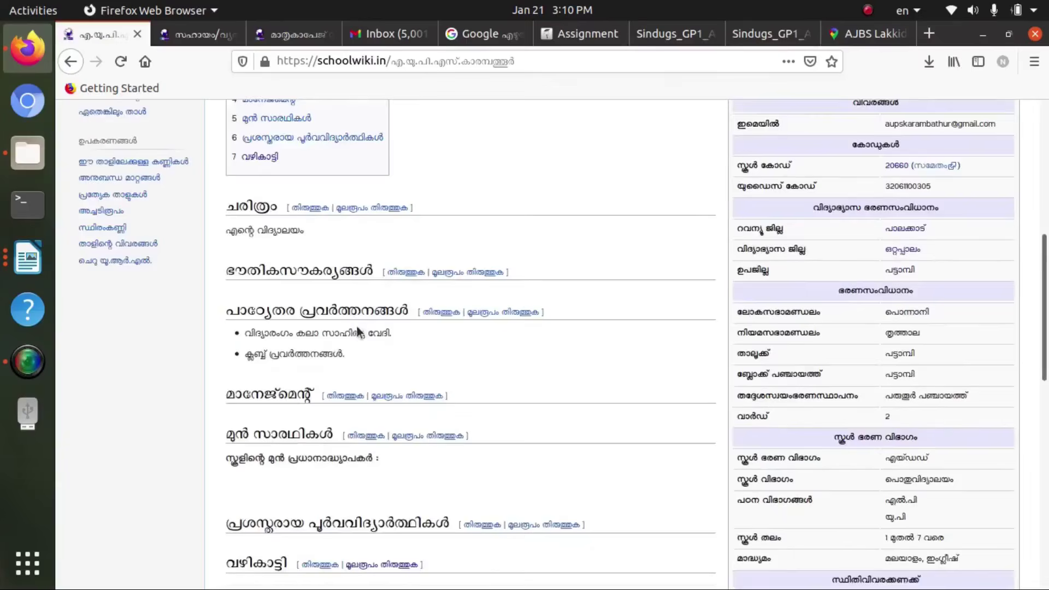
pyautogui.scroll(3, 357, 326)
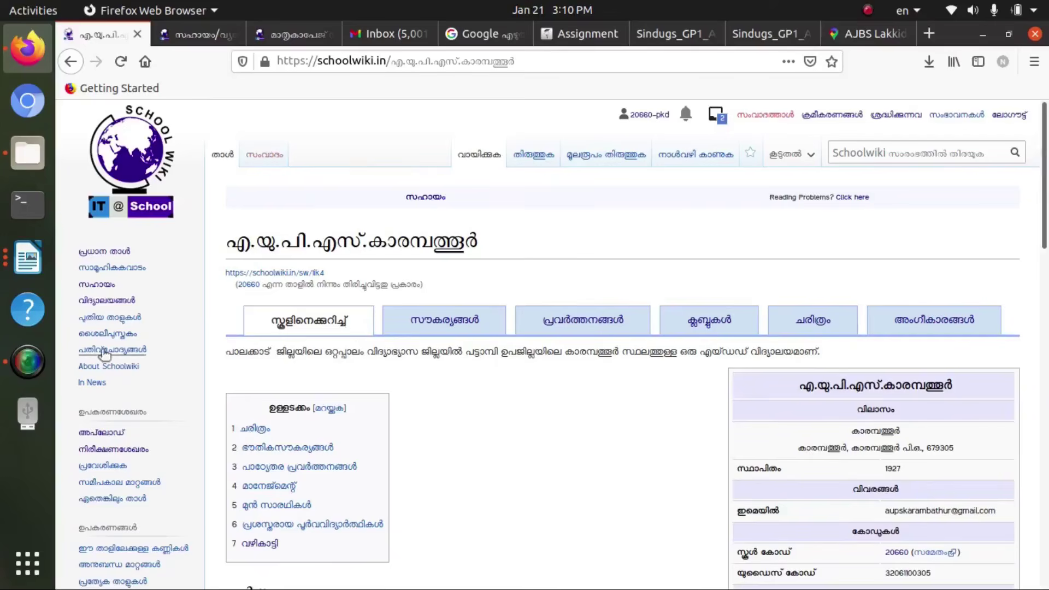
pyautogui.click(33, 362)
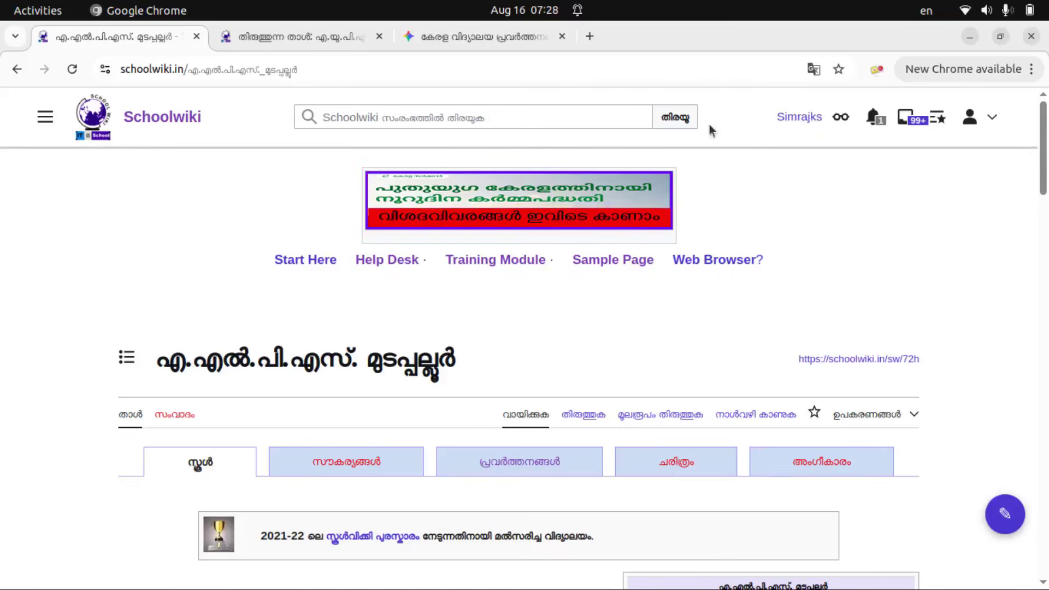
# Open the school's പ്രവർത്തനങ്ങൾ (activities) subpage and start creating its 2026-27 page
pyautogui.click(519, 463)
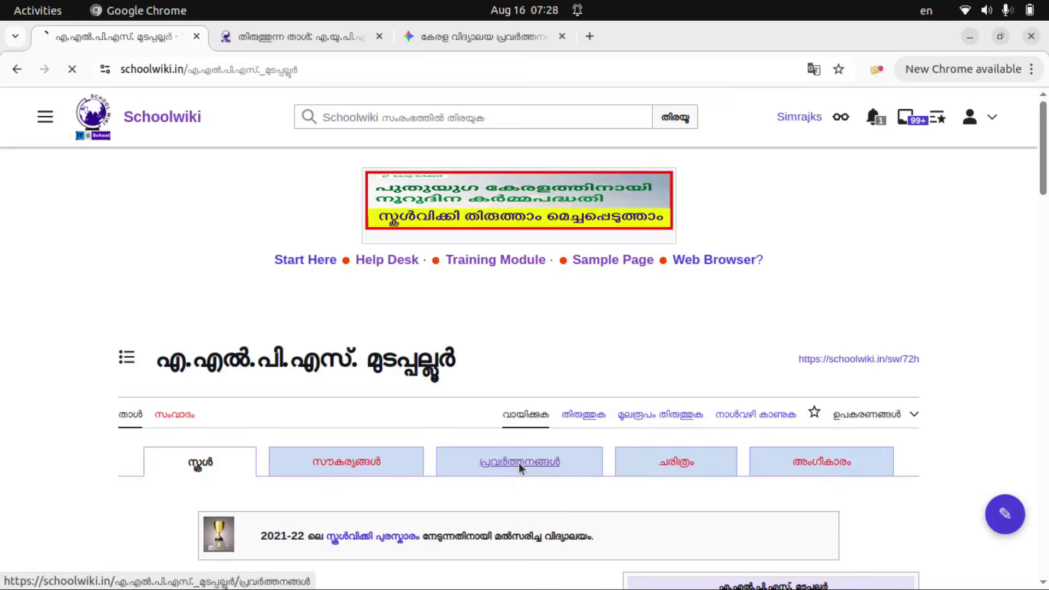
pyautogui.scroll(-3, 409, 373)
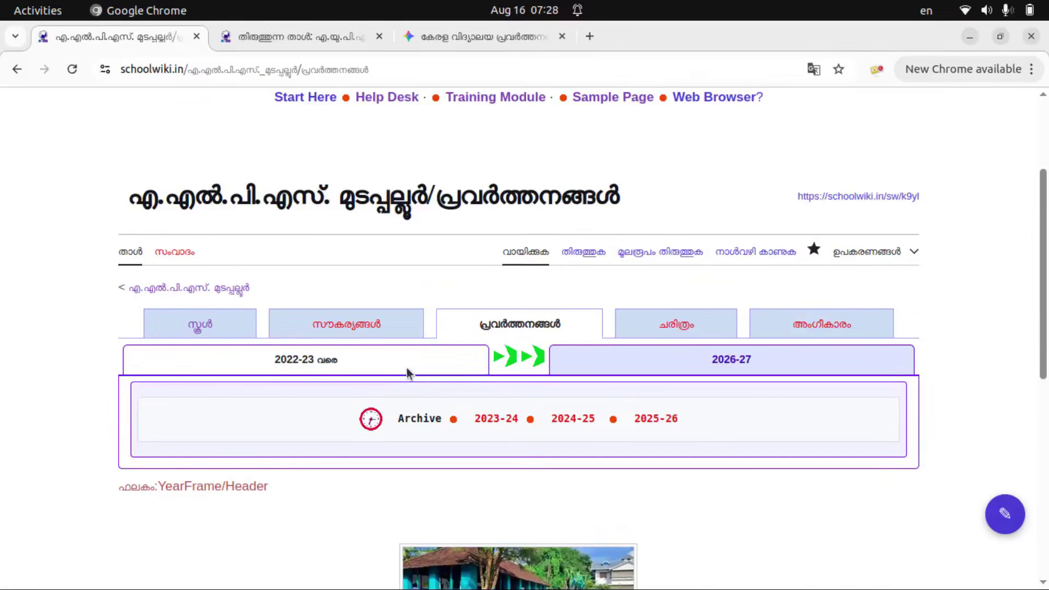
pyautogui.scroll(1, 408, 374)
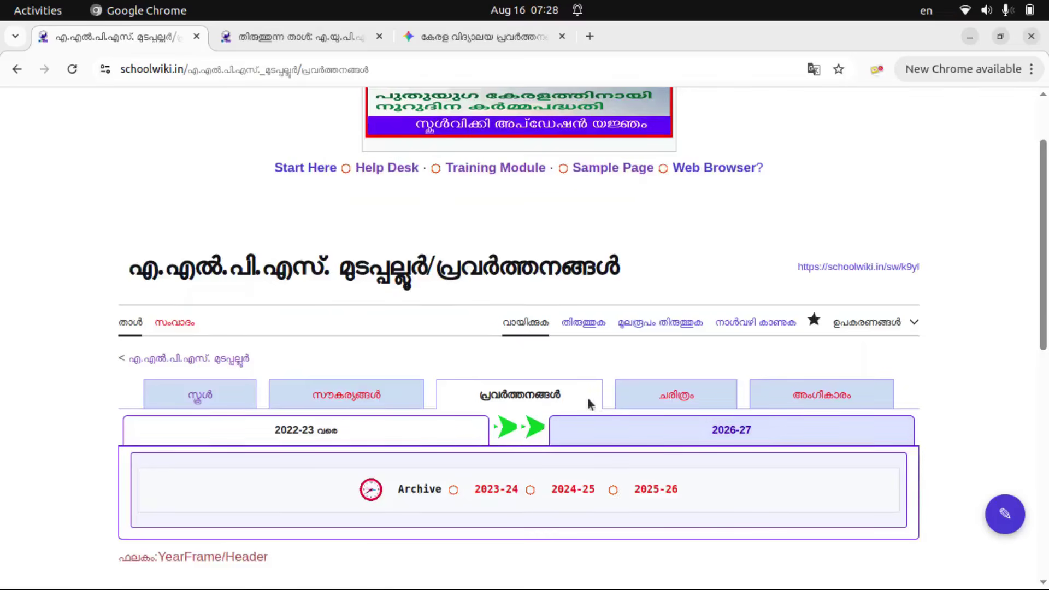
pyautogui.click(729, 434)
pyautogui.scroll(-3, 601, 404)
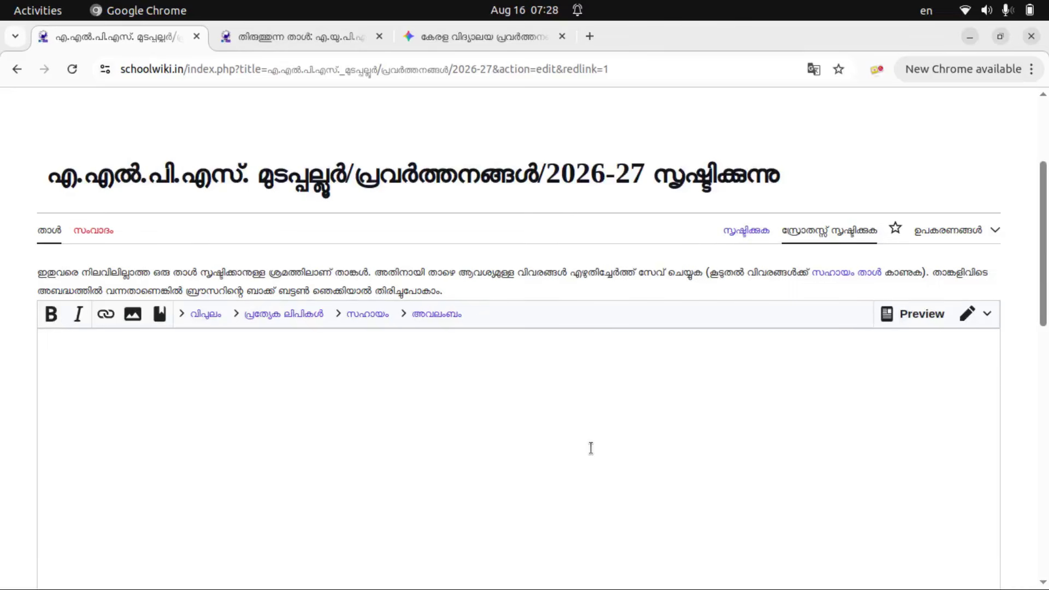
# Switch to LibreOffice Writer and copy the first June activity bullet, the പ്രവേശനോത്സവം line
pyautogui.moveTo(622, 566)
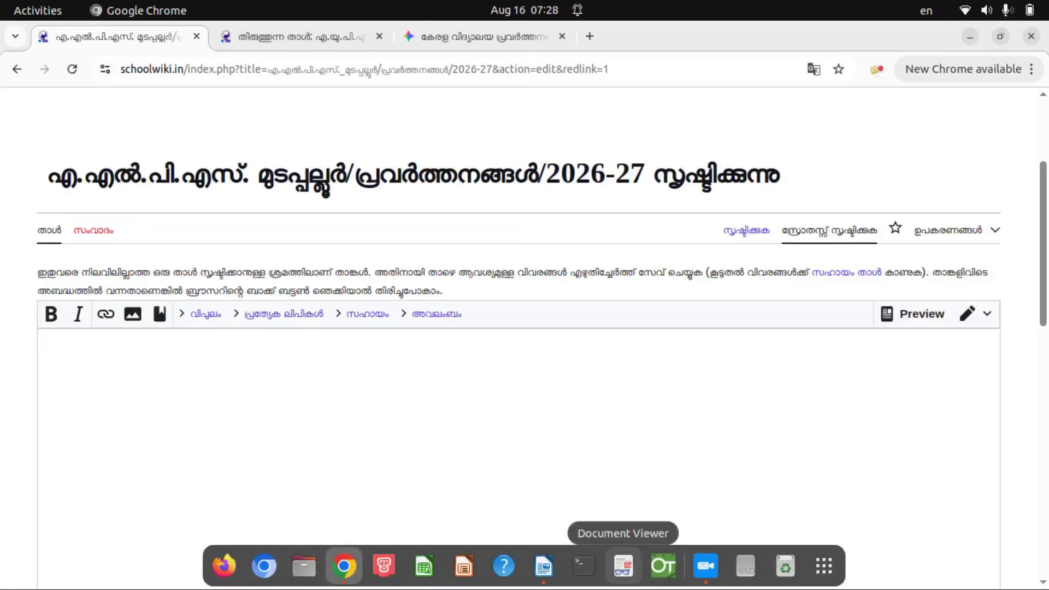
pyautogui.click(544, 566)
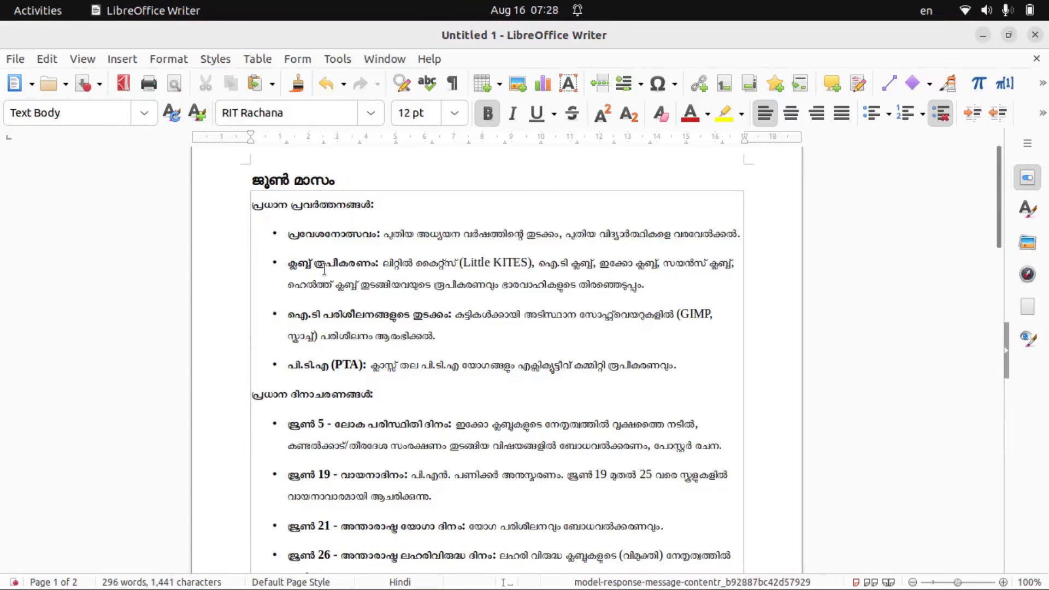
pyautogui.moveTo(288, 234); pyautogui.dragTo(745, 231)
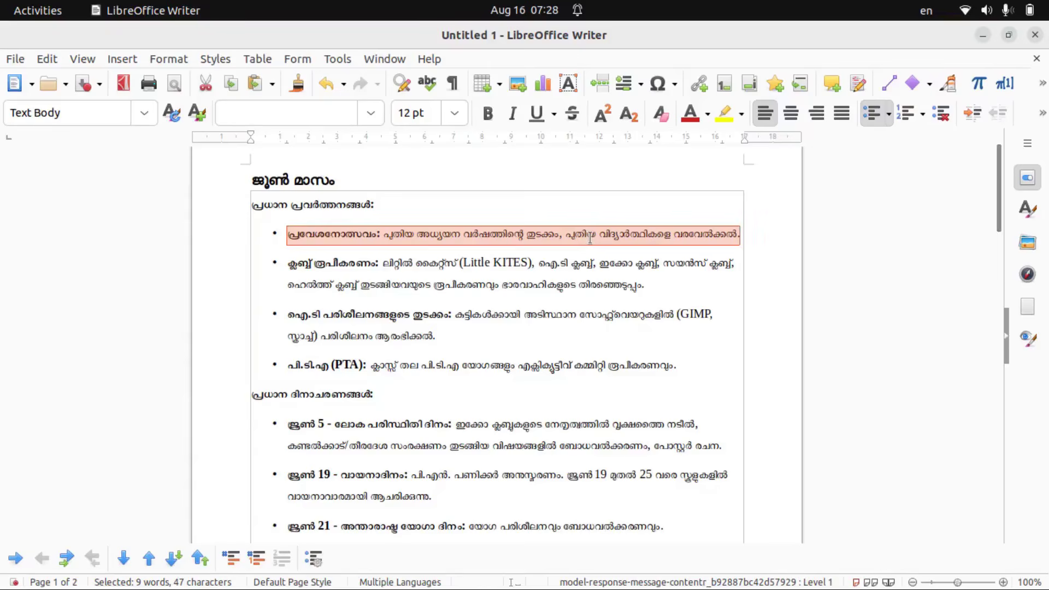
pyautogui.rightClick(590, 238)
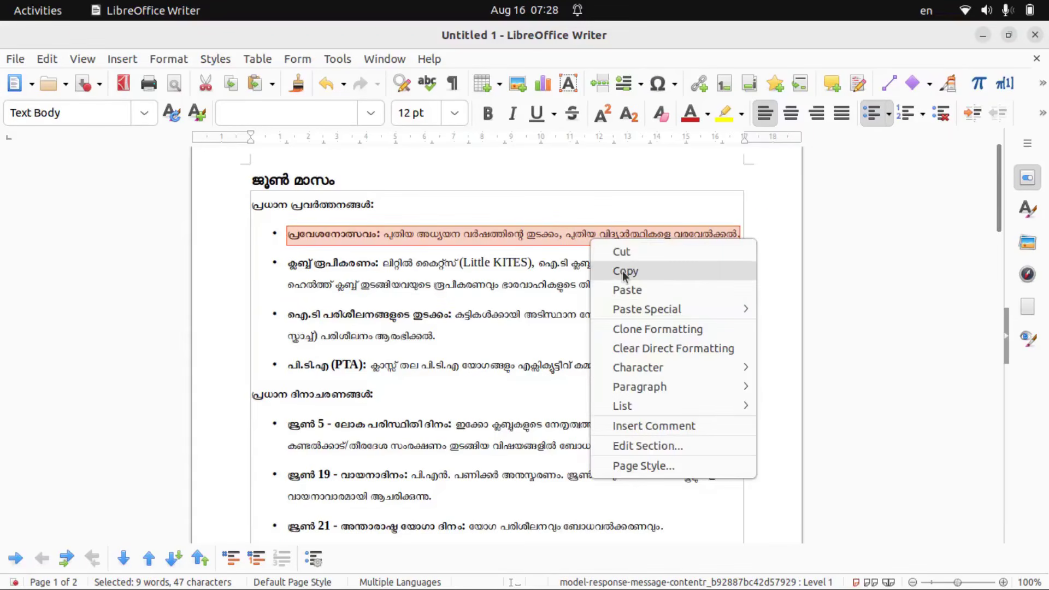
pyautogui.click(624, 271)
# Switch back to Google Chrome and paste the copied പ്രവേശനോത്സവം line into the empty 2026-27 page source
pyautogui.moveTo(582, 568)
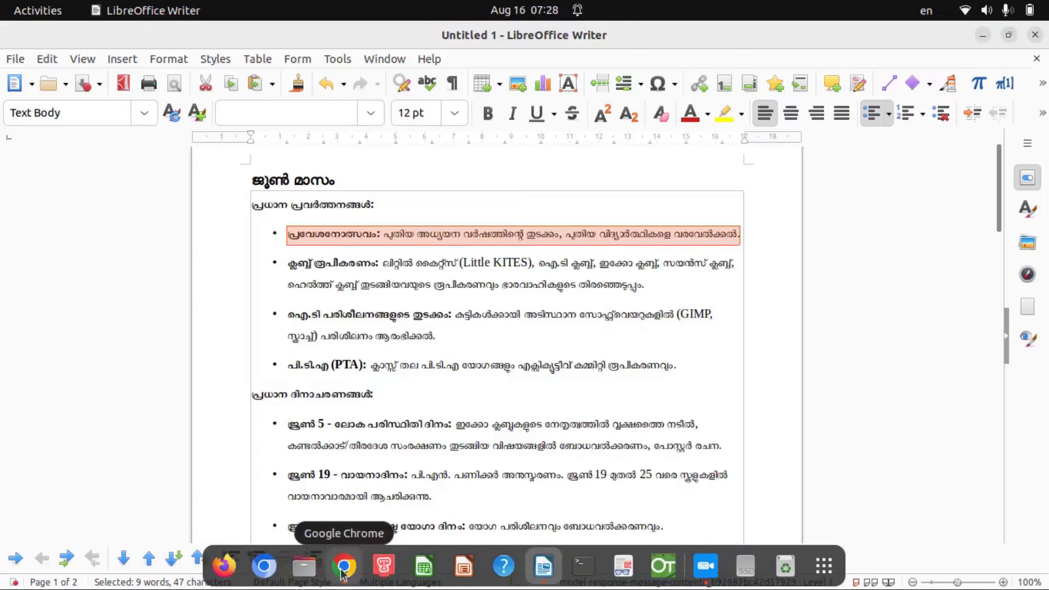
pyautogui.click(344, 568)
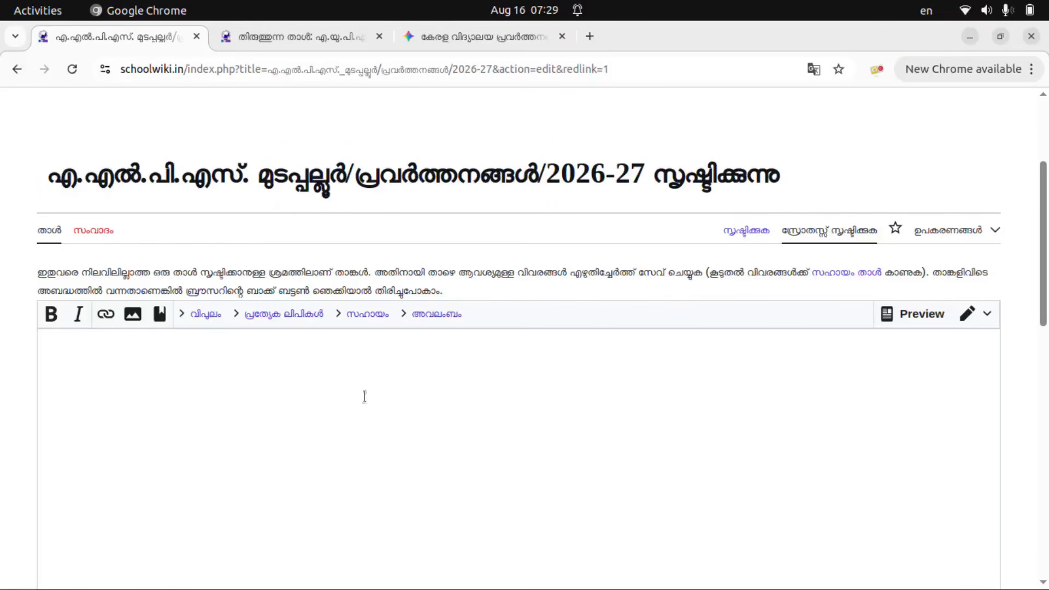
pyautogui.rightClick(233, 374)
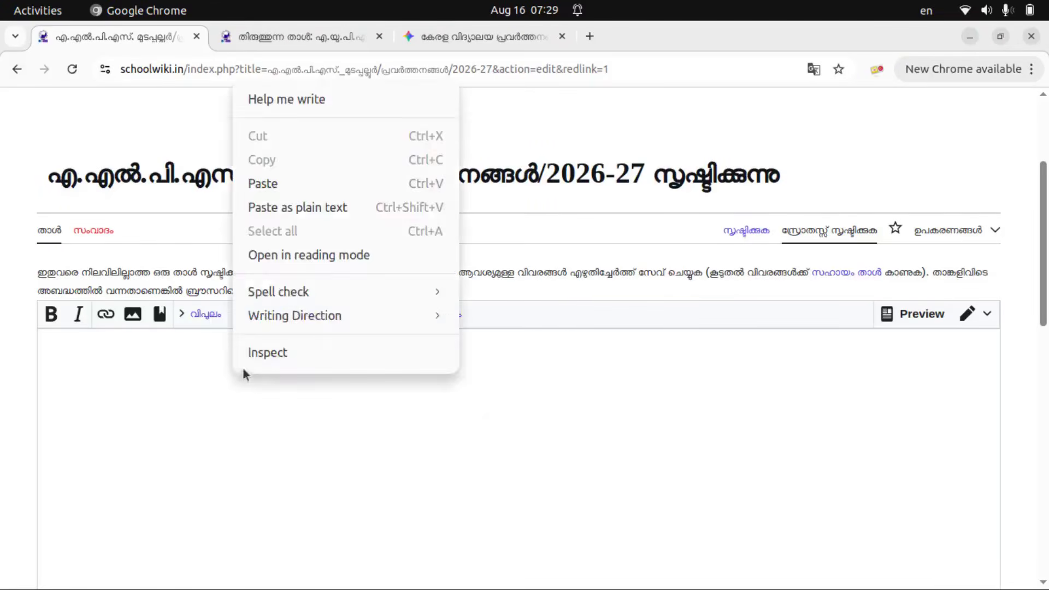
pyautogui.click(323, 182)
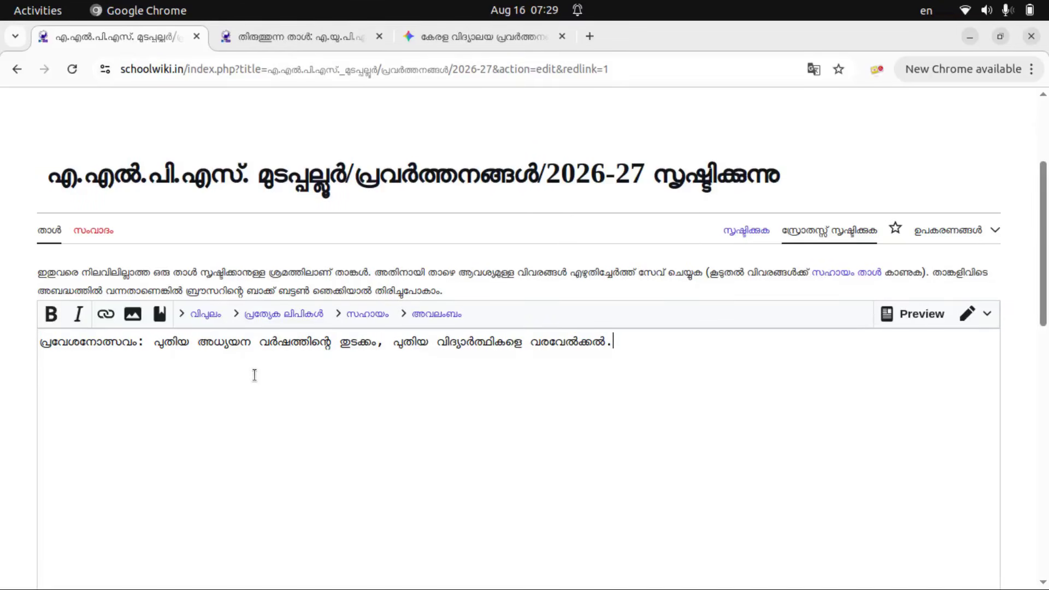
# Save the new 2026-27 activities page and view the published text
pyautogui.scroll(-10, 255, 375)
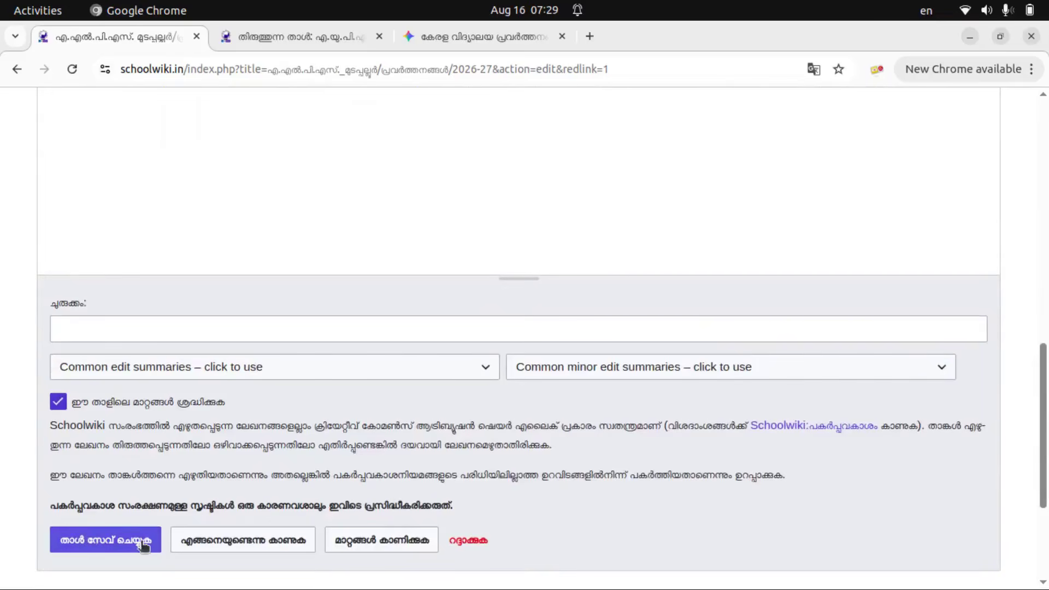
pyautogui.click(141, 543)
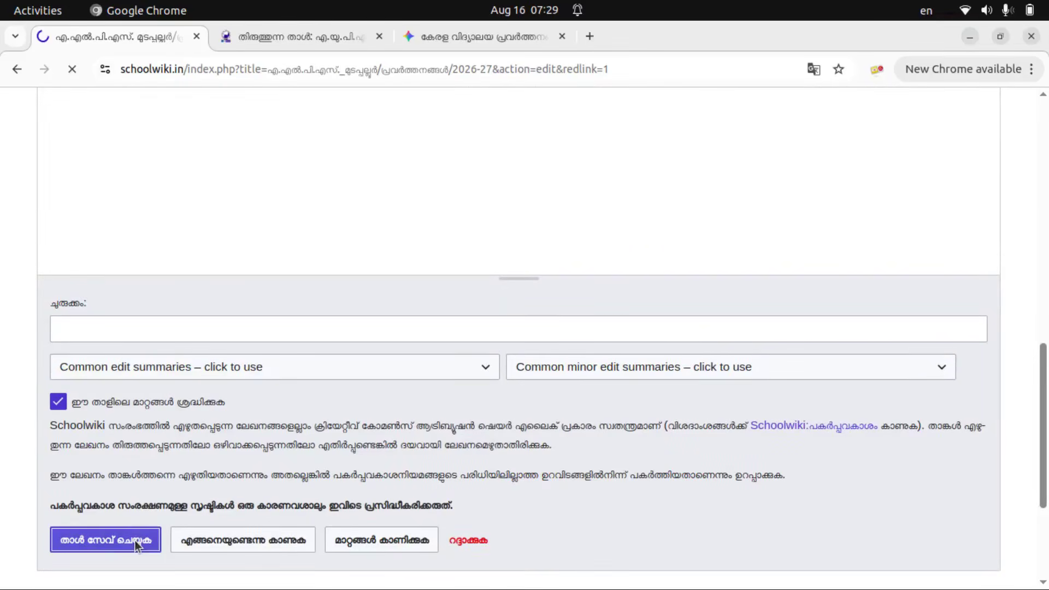
pyautogui.scroll(-2, 347, 347)
pyautogui.scroll(-2, 348, 347)
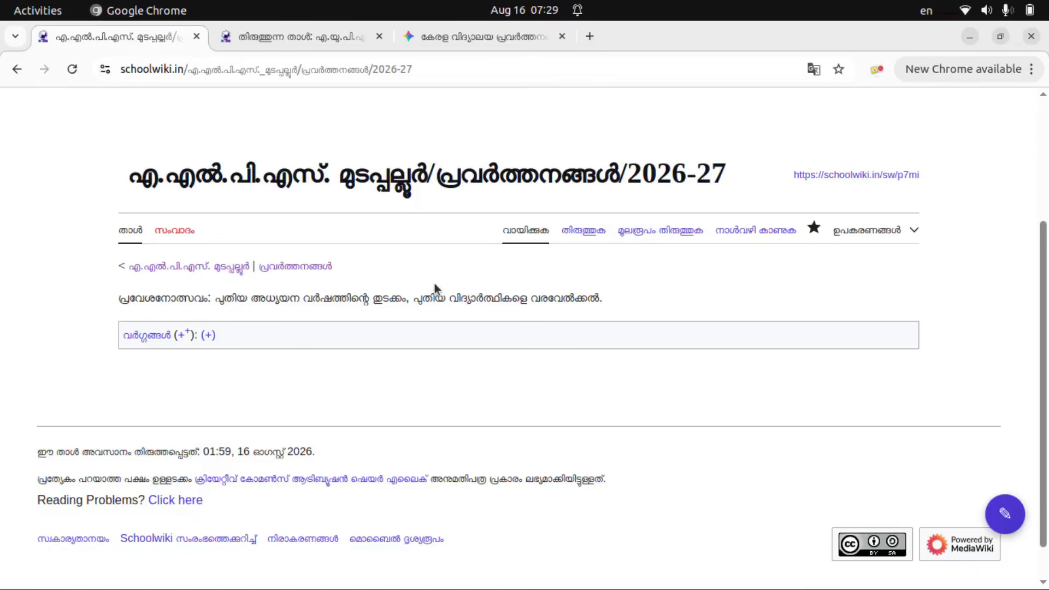
# Open the 2026-27 page for visual editing and format the line beginning with പ്രവേശനോത്സവം as ഉപശീർഷകം 1
pyautogui.click(590, 233)
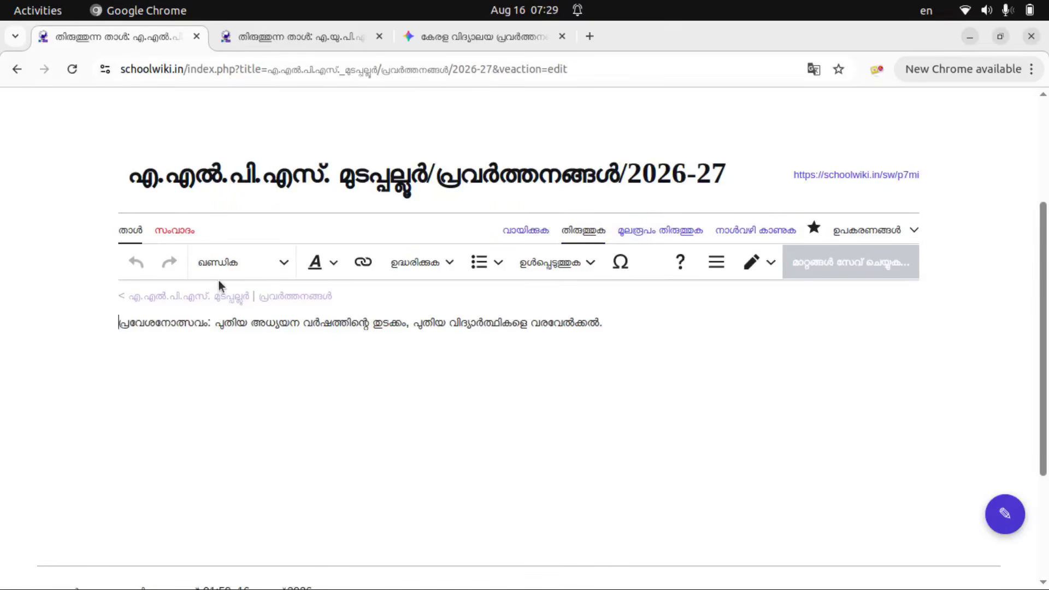
pyautogui.moveTo(116, 323); pyautogui.dragTo(209, 328)
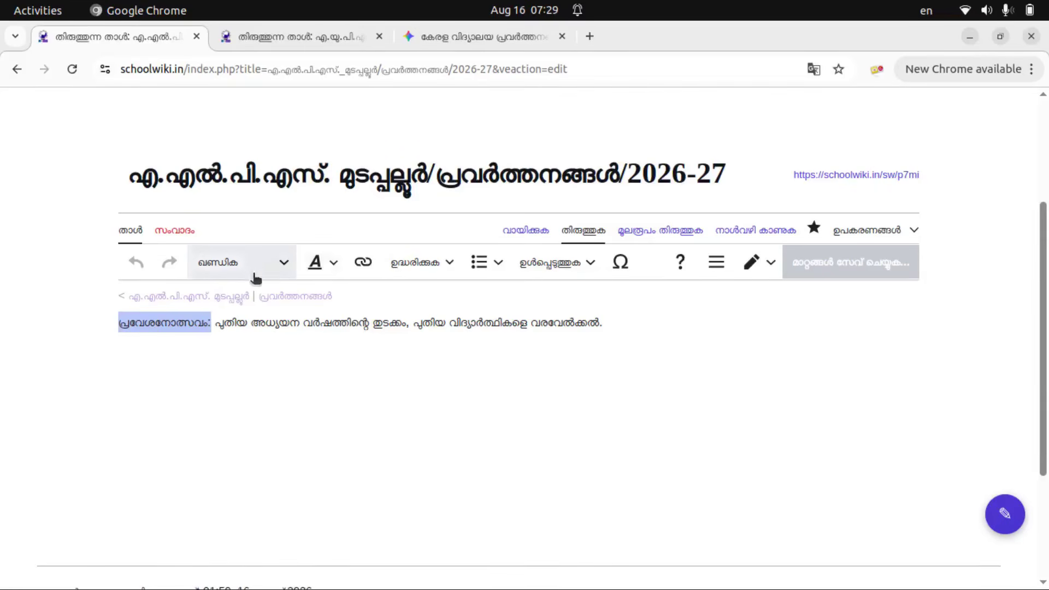
pyautogui.click(284, 264)
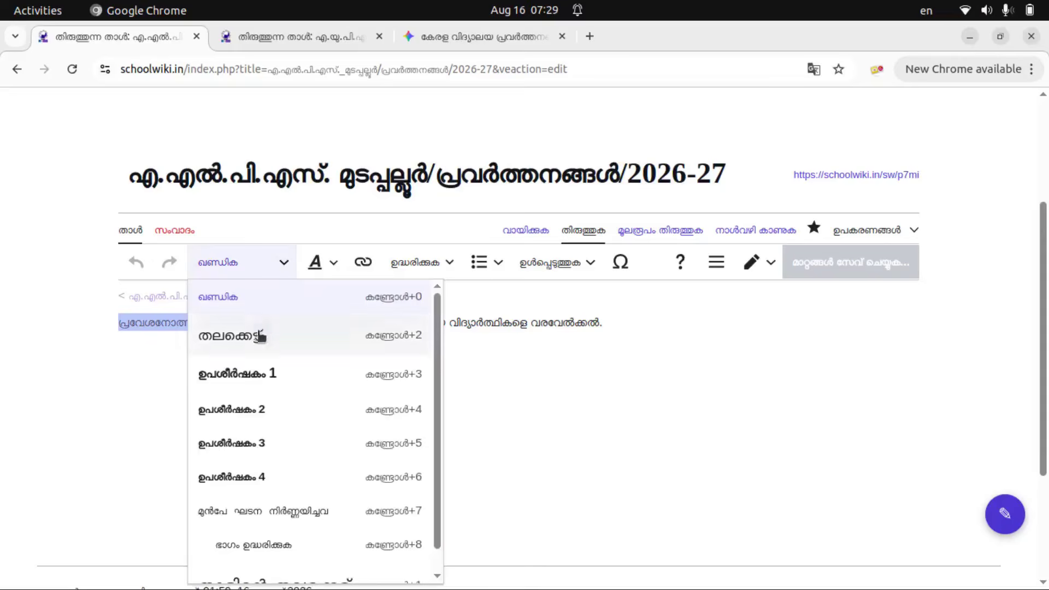
pyautogui.click(255, 376)
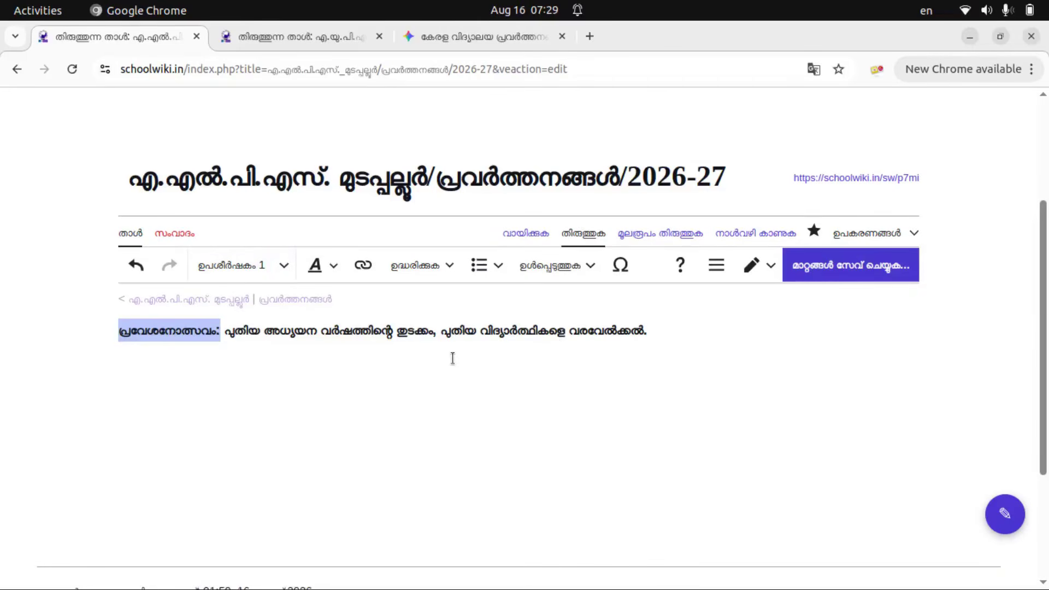
# Split the description after പ്രവേശനോത്സവം: onto its own line and format it as a ഖണ്ഡിക paragraph
pyautogui.click(235, 332)
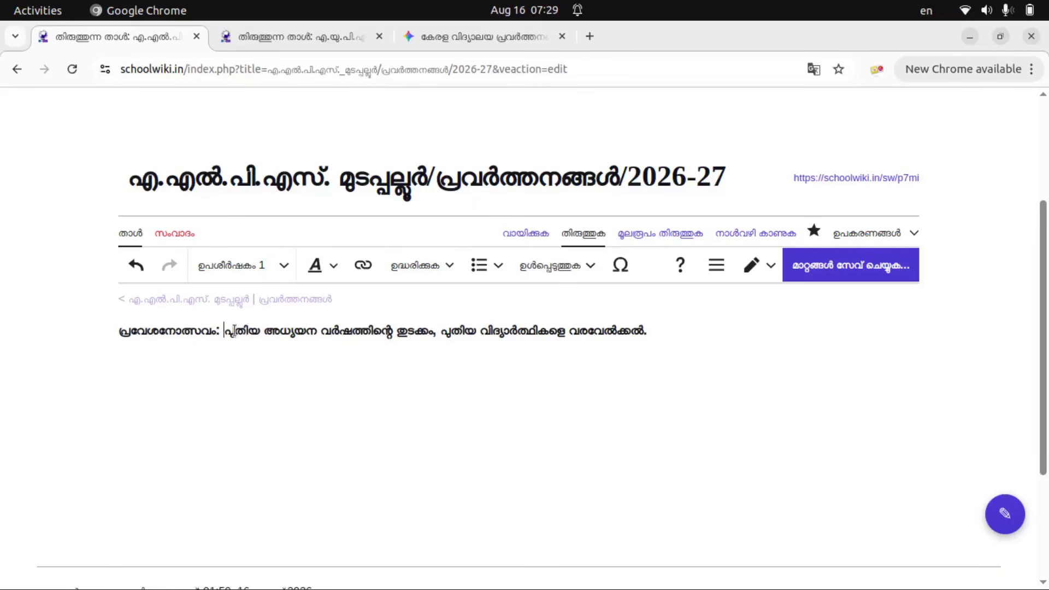
pyautogui.press('Return')
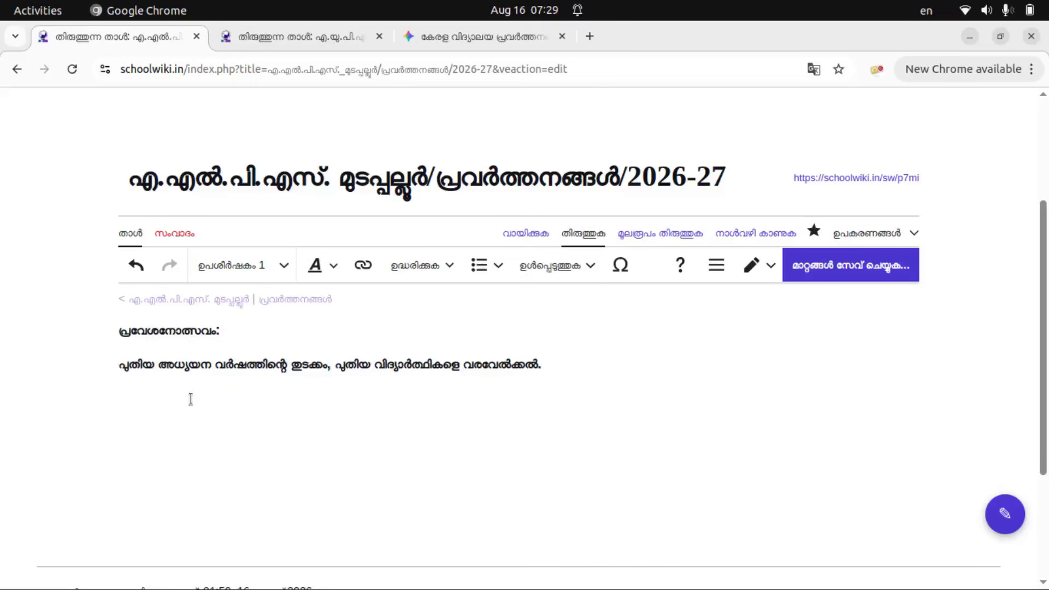
pyautogui.moveTo(109, 365); pyautogui.dragTo(540, 365)
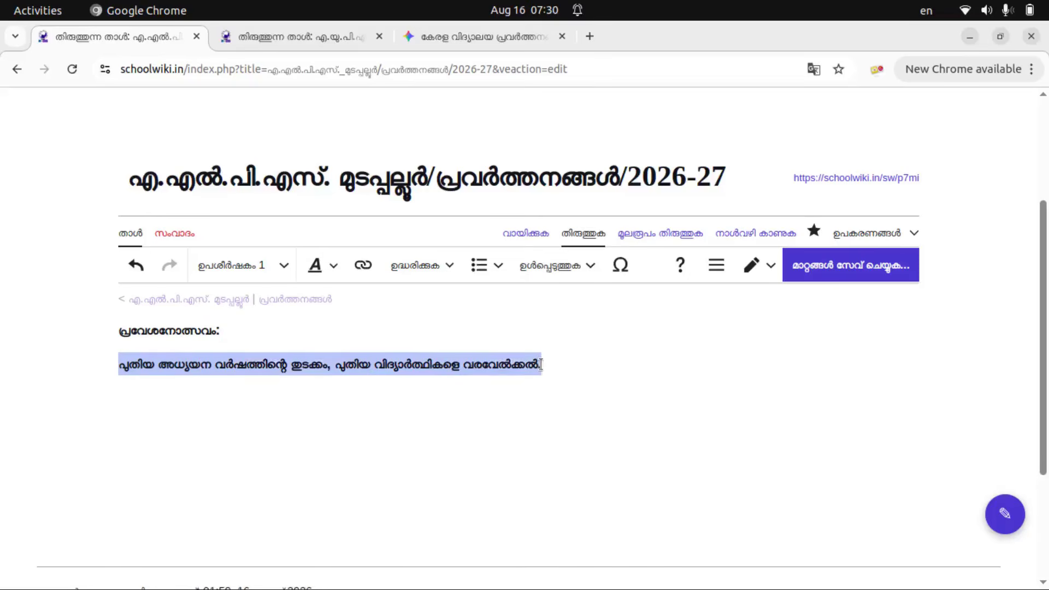
pyautogui.click(283, 267)
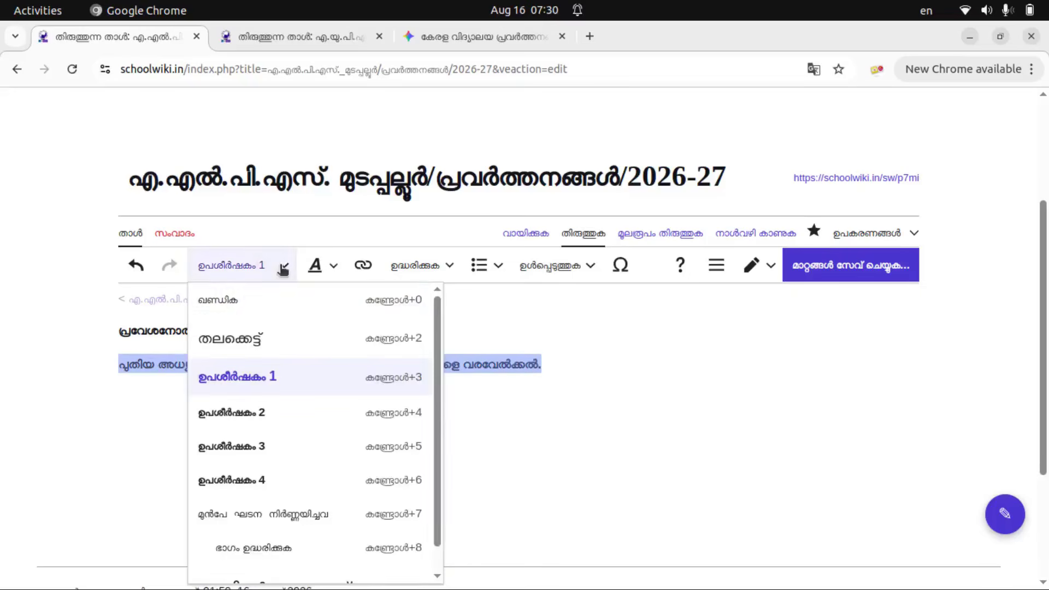
pyautogui.click(248, 301)
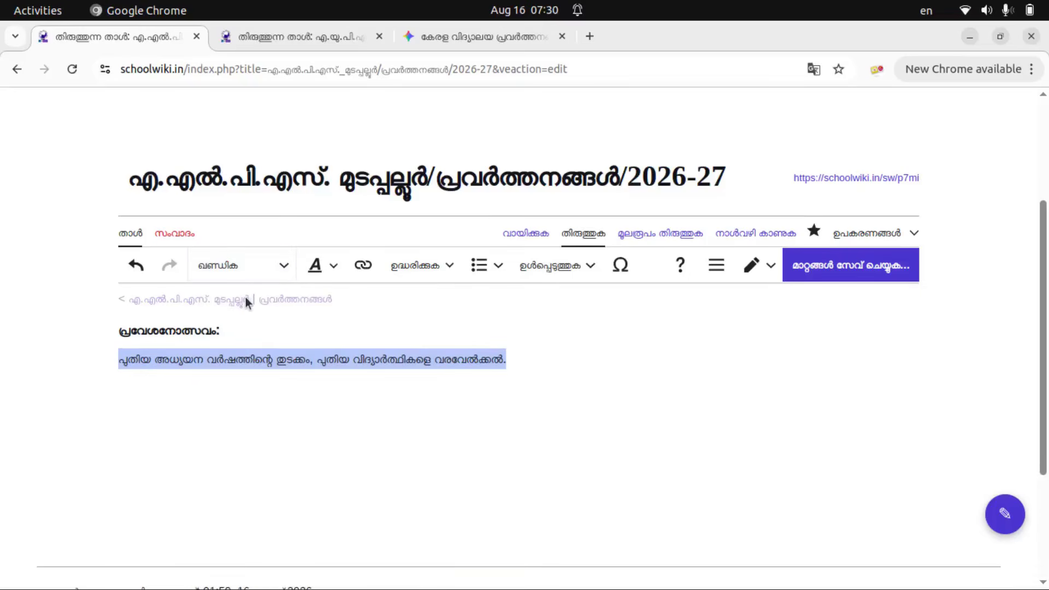
pyautogui.click(253, 412)
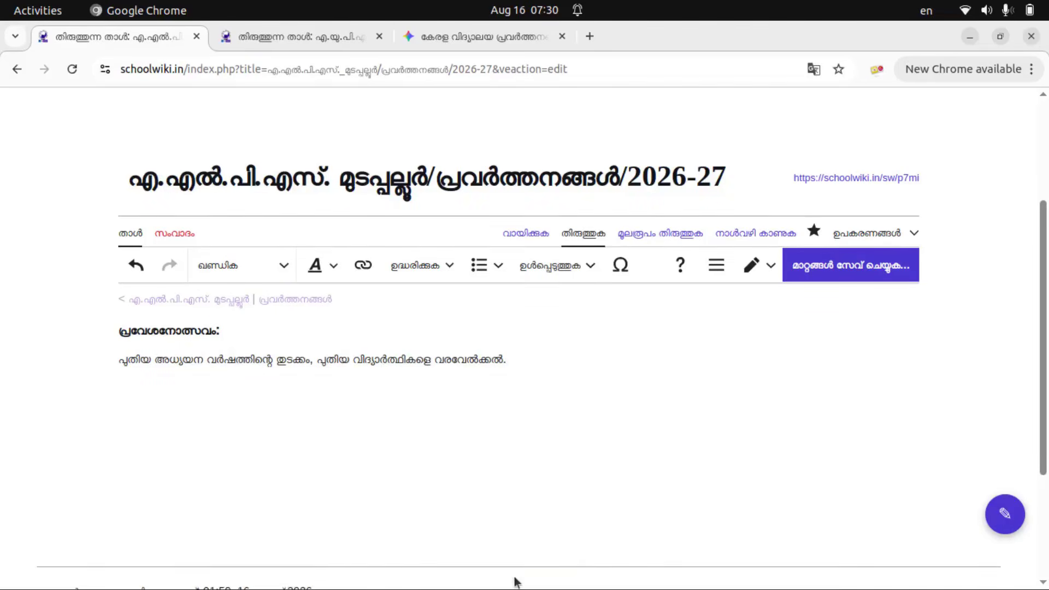
# Switch to LibreOffice Writer and copy the second June activity bullet, the ക്ലബ്ബ് രൂപീകരണം text
pyautogui.click(553, 569)
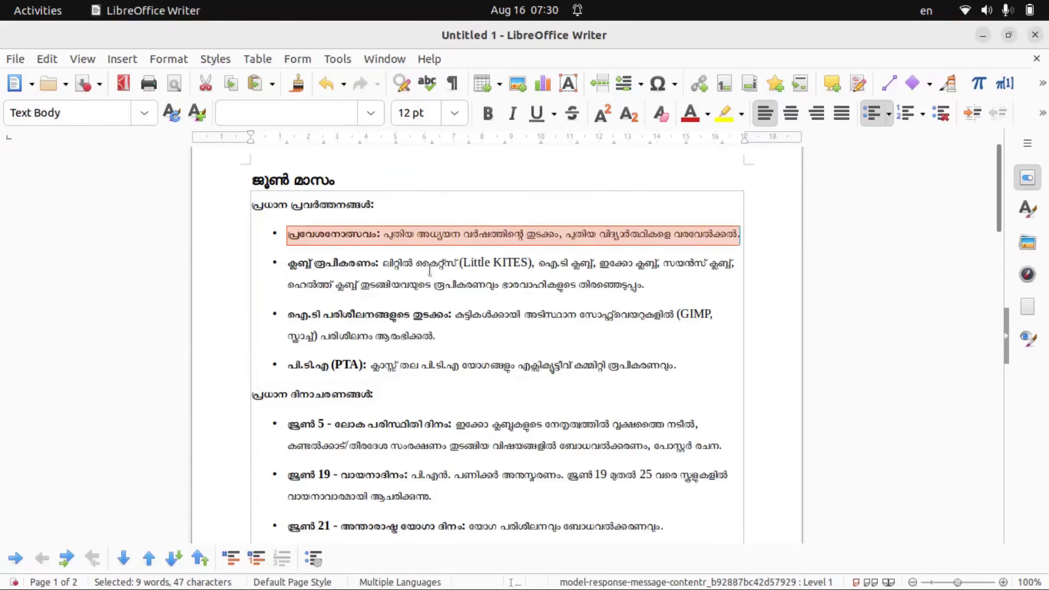
pyautogui.click(301, 266)
pyautogui.moveTo(303, 266); pyautogui.dragTo(647, 288)
pyautogui.rightClick(596, 280)
pyautogui.click(629, 310)
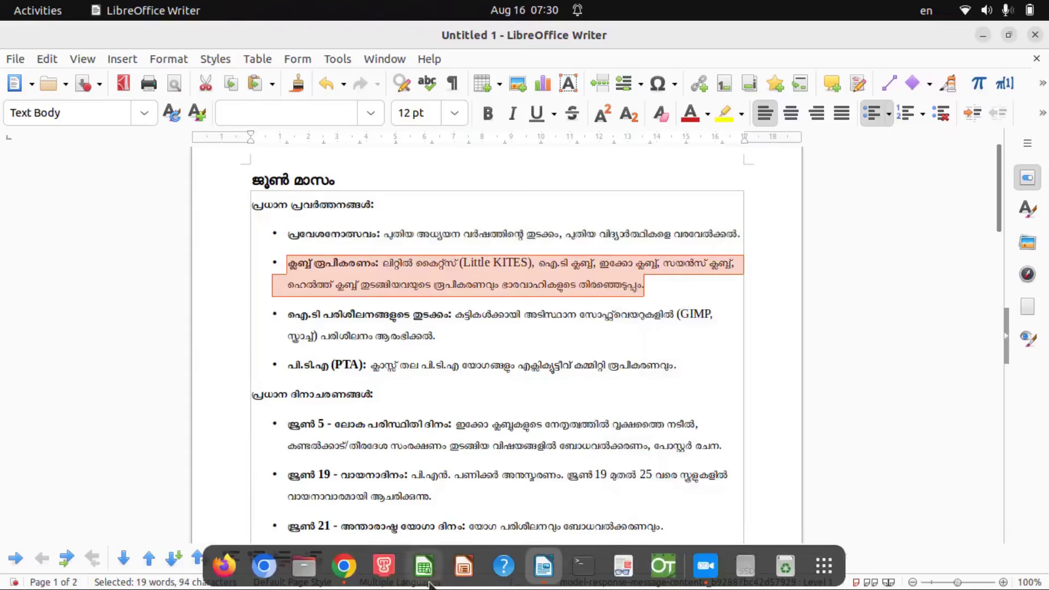
# Switch back to Google Chrome and paste the copied ക്ലബ്ബ് രൂപീകരണം text below the പ്രവേശനോത്സവം paragraph
pyautogui.click(349, 570)
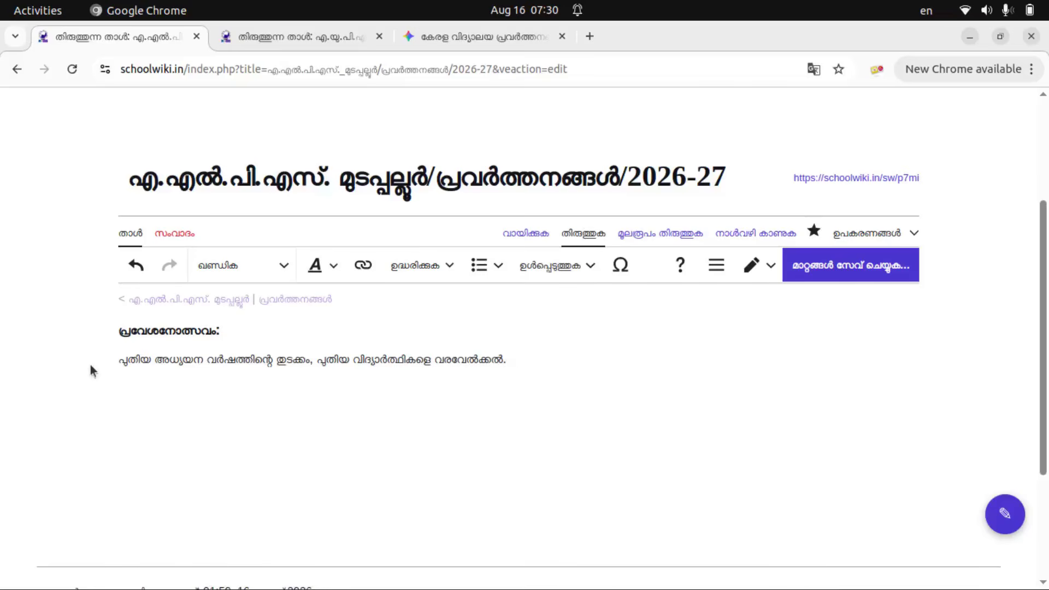
pyautogui.rightClick(136, 390)
pyautogui.click(225, 199)
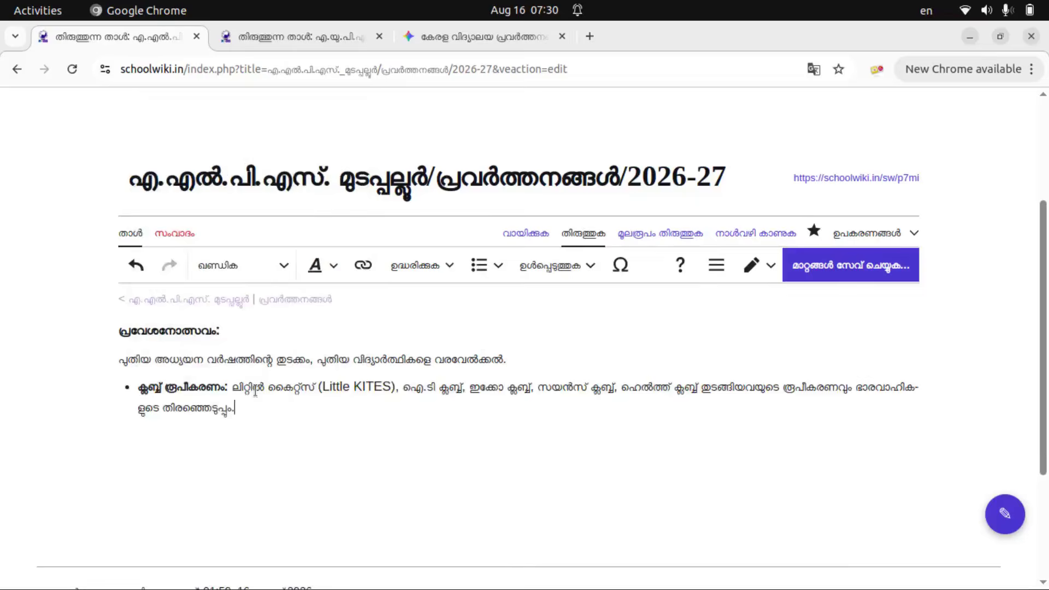
# Turn the pasted bullet into a plain paragraph and split its description onto a separate line after ക്ലബ്ബ് രൂപീകരണം:
pyautogui.click(137, 388)
pyautogui.press('BackSpace')
pyautogui.press('BackSpace')
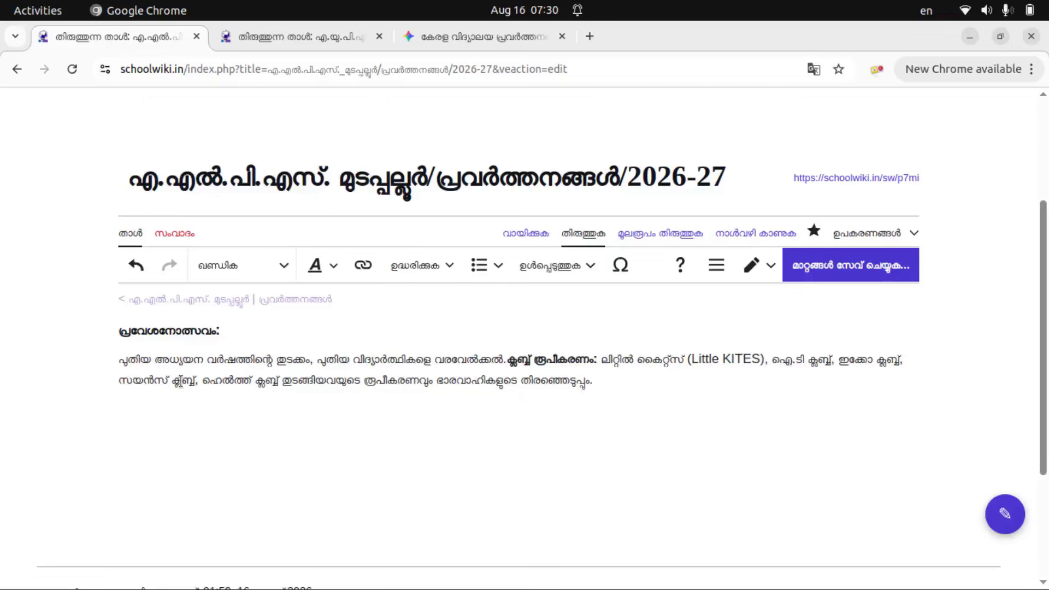
pyautogui.press('Return')
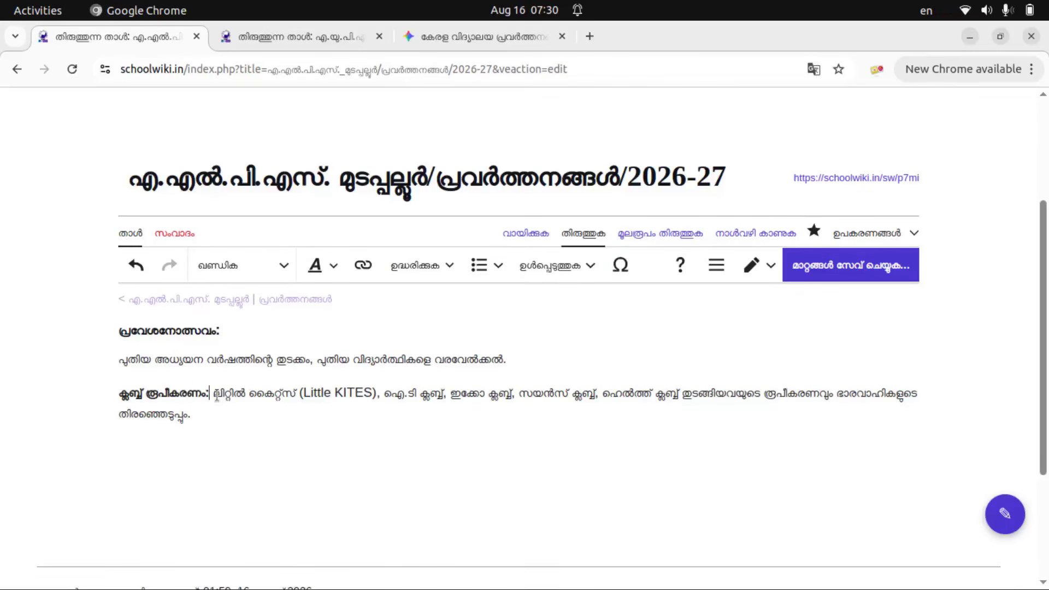
pyautogui.press('Return')
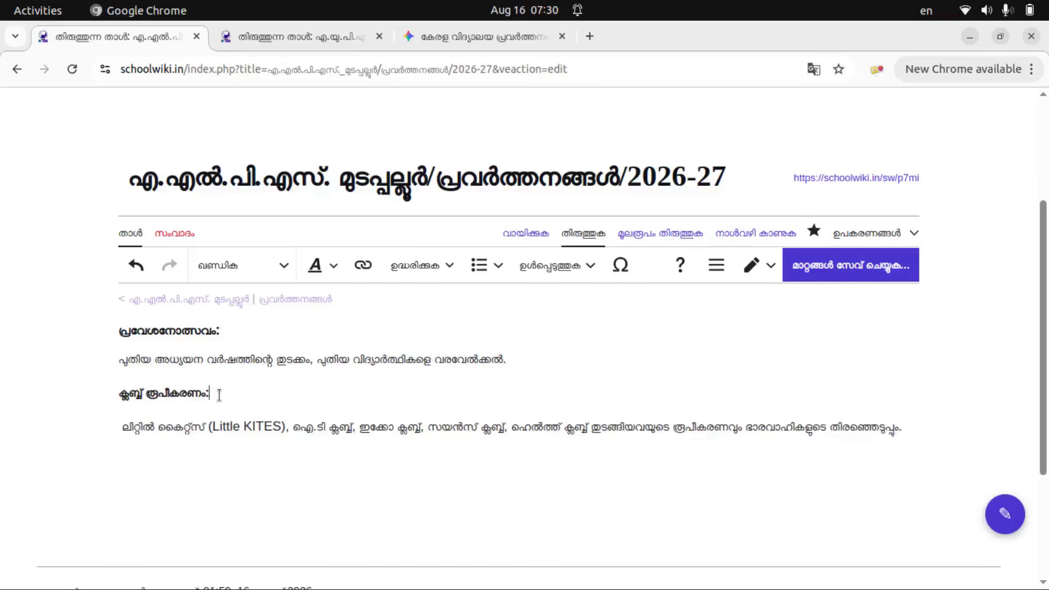
# Format the ക്ലബ്ബ് രൂപീകരണം: line as ഉപശീർഷകം 1
pyautogui.moveTo(117, 394); pyautogui.dragTo(222, 394)
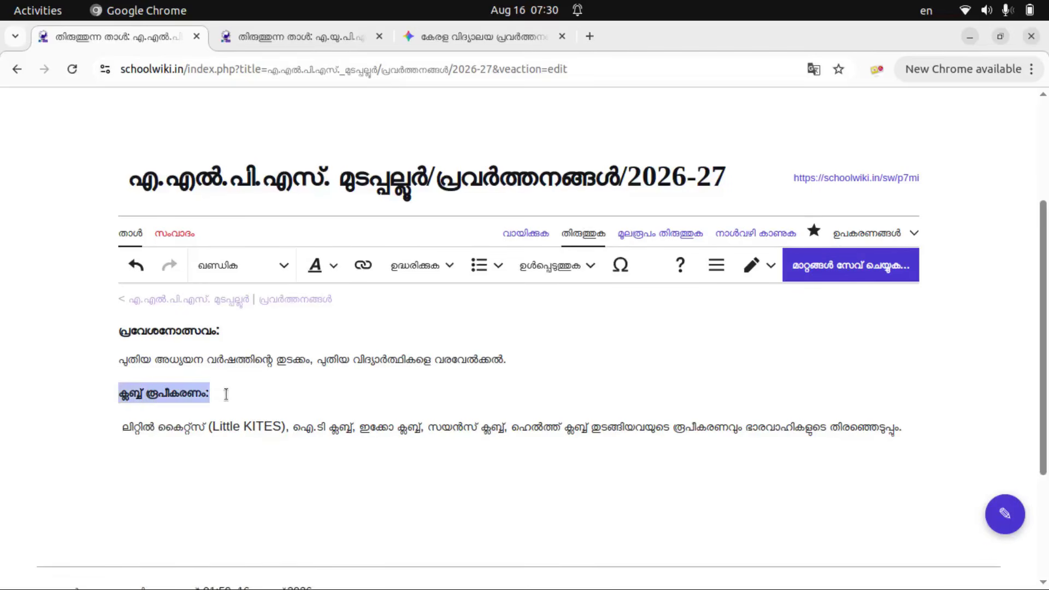
pyautogui.click(284, 265)
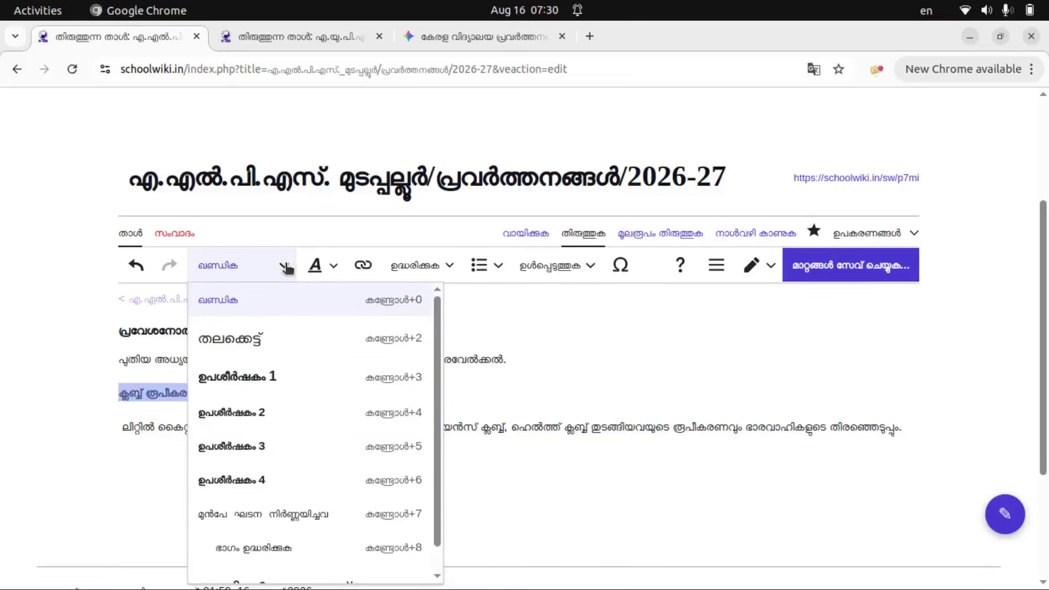
pyautogui.click(266, 381)
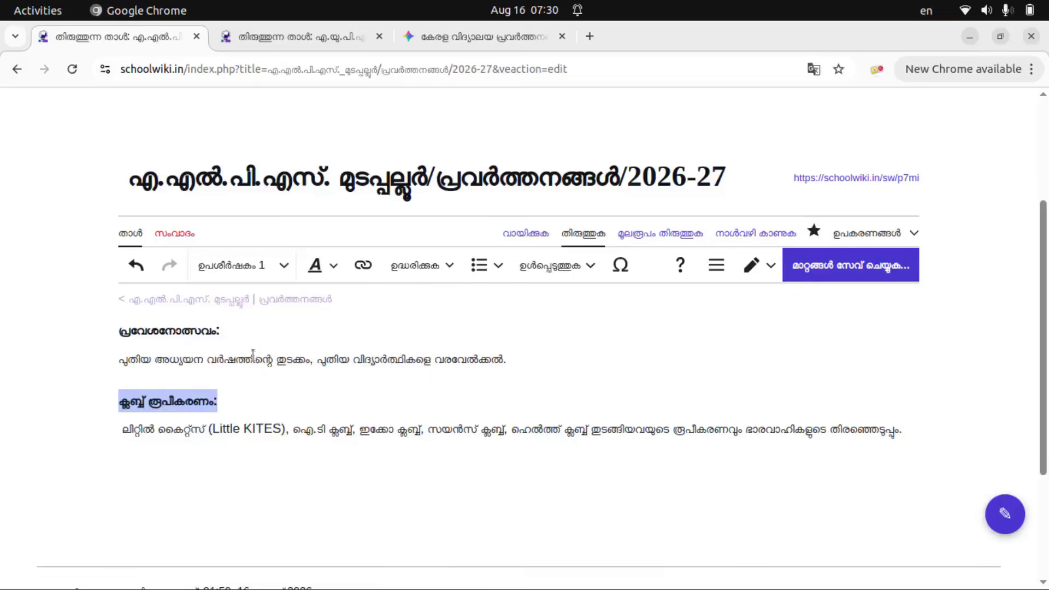
# Delete "(Little KITES)" from the club description, then save the page changes and view the published page
pyautogui.moveTo(208, 430); pyautogui.dragTo(287, 428)
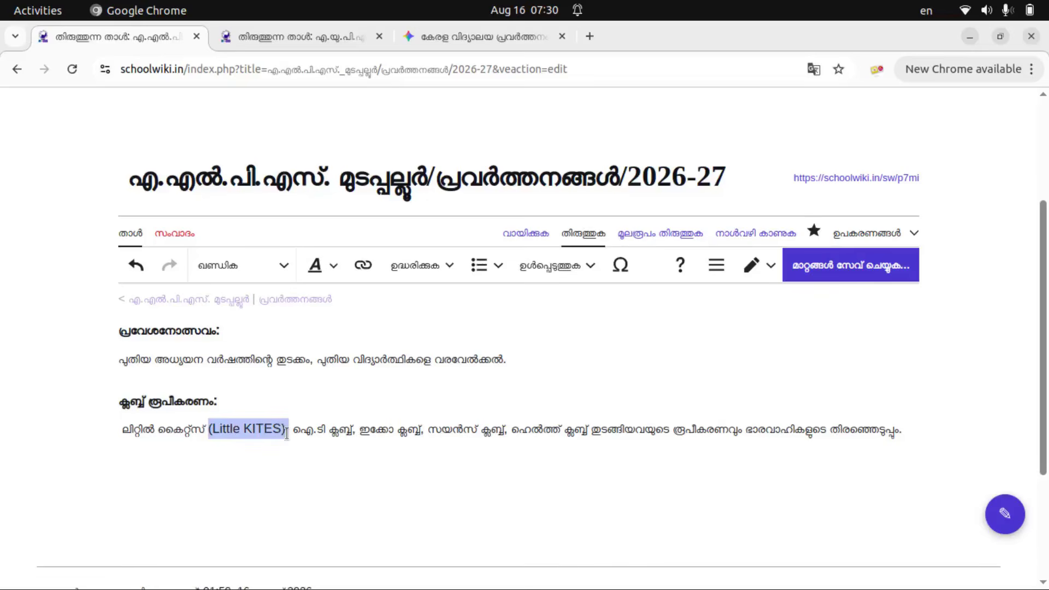
pyautogui.press('BackSpace')
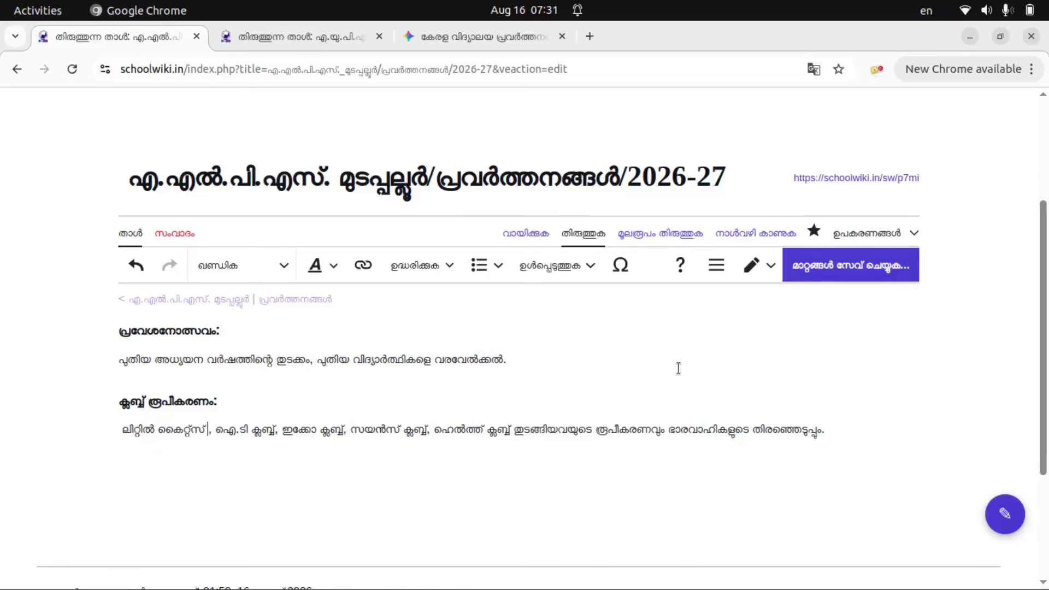
pyautogui.click(841, 268)
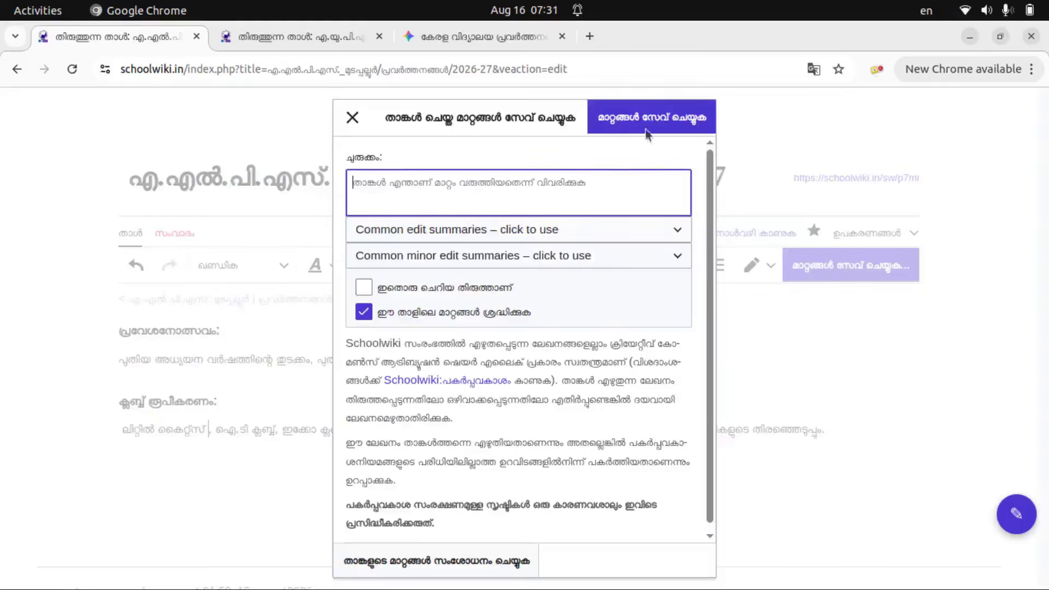
pyautogui.click(650, 116)
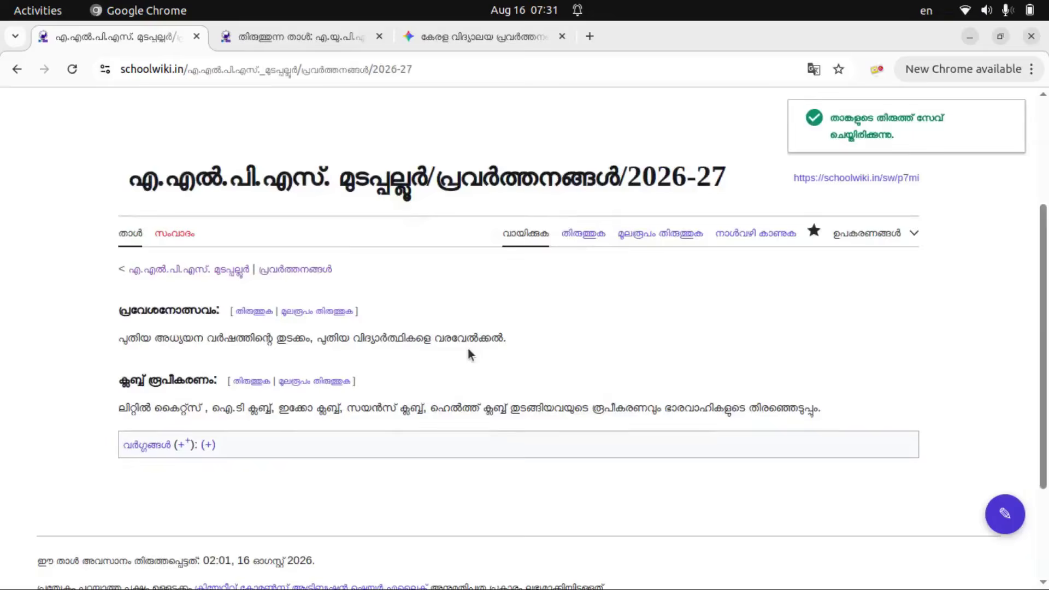
pyautogui.scroll(-2, 408, 413)
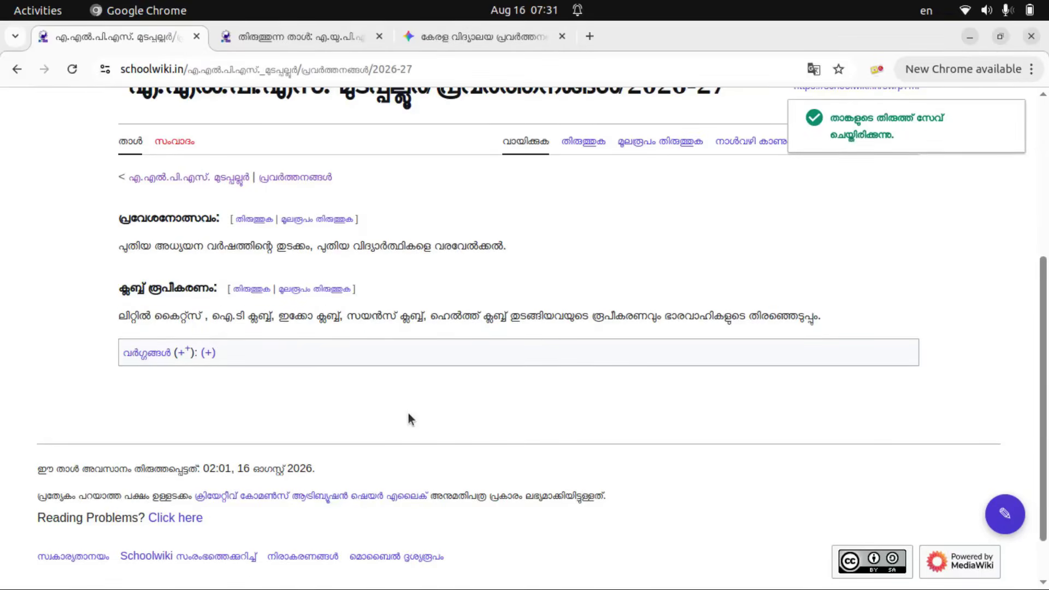
pyautogui.scroll(1, 346, 393)
pyautogui.scroll(3, 347, 390)
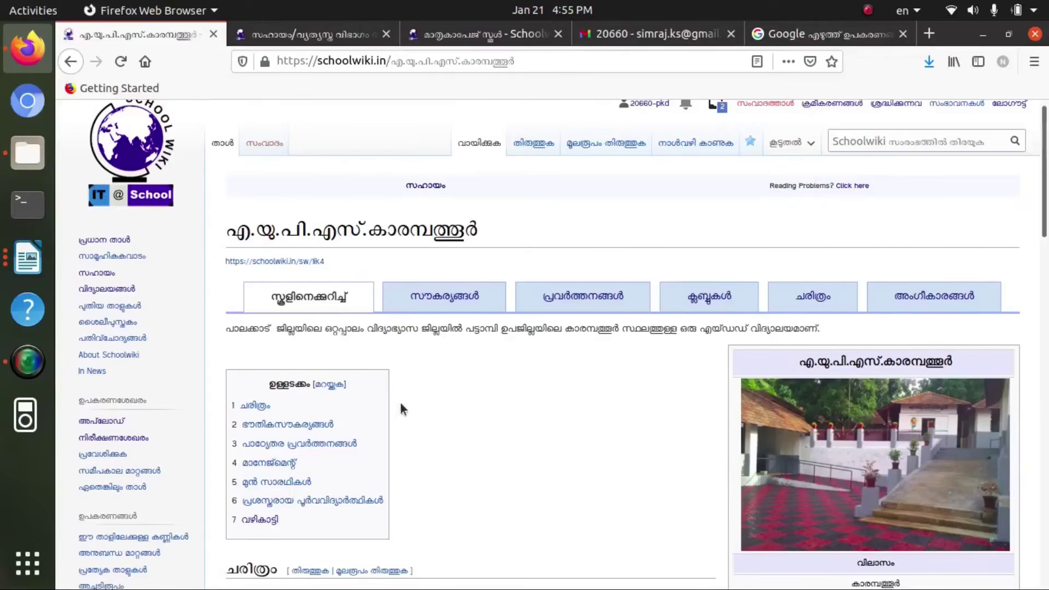
# In Firefox, open Schoolwiki's അപ്‌ലോഡ് (upload) page from the school's page and choose 20660-school-smart-room.jpg as the source file
pyautogui.scroll(-5, 401, 410)
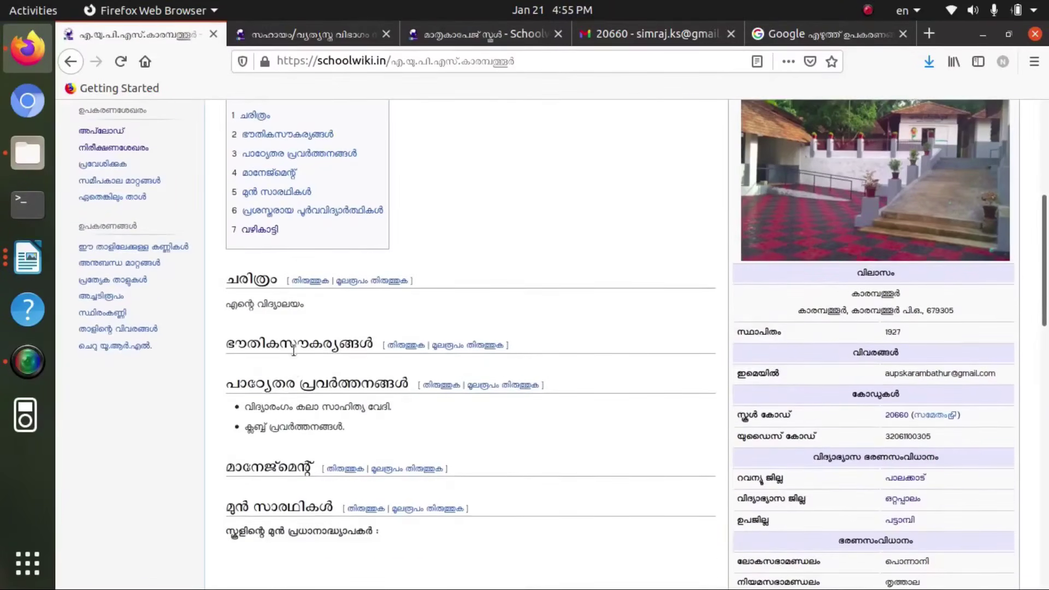
pyautogui.click(104, 132)
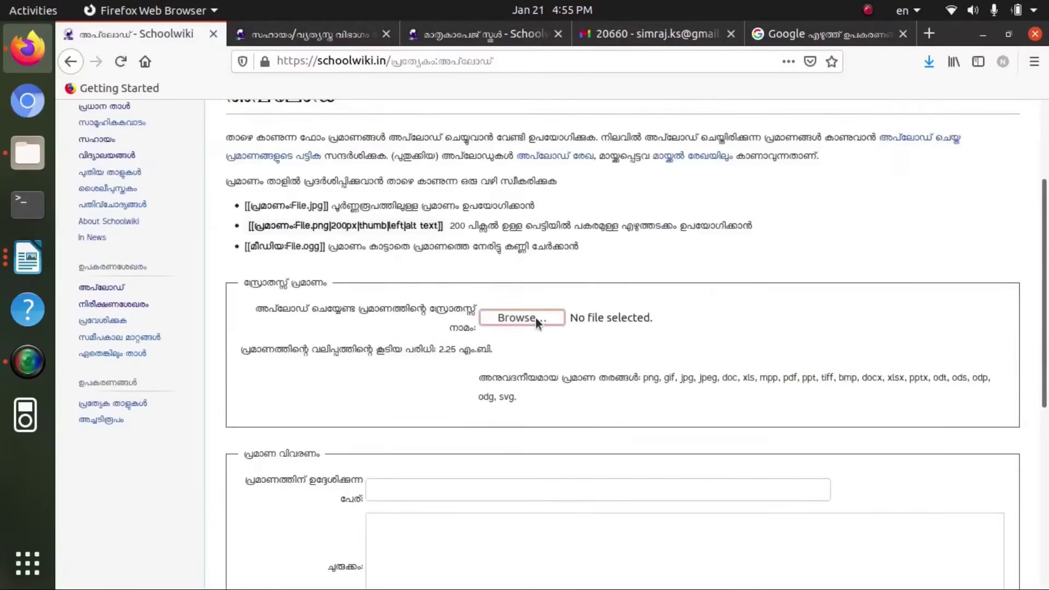
pyautogui.click(535, 317)
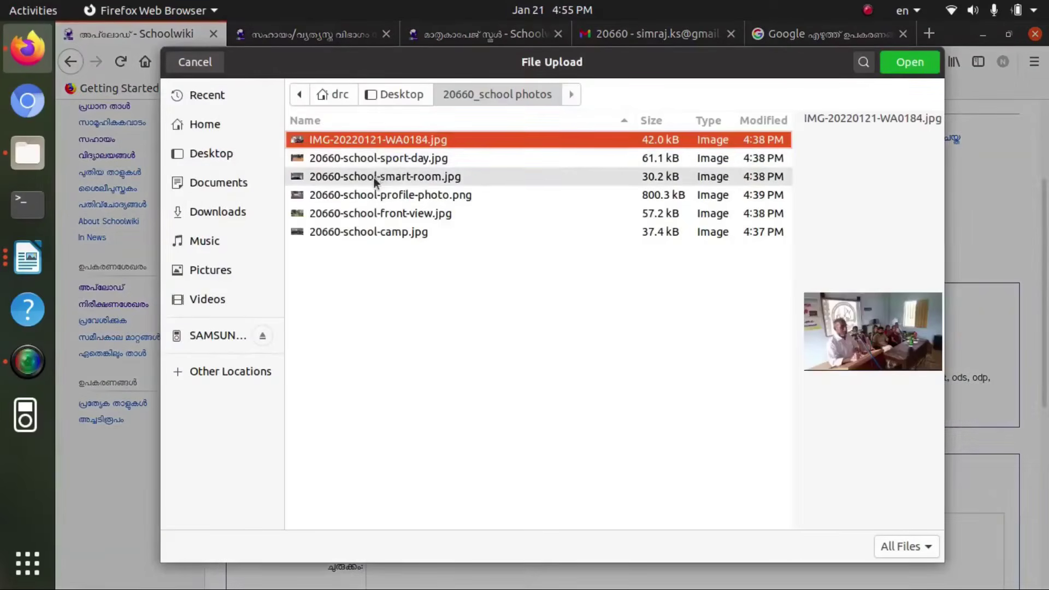
pyautogui.click(373, 177)
pyautogui.click(909, 62)
pyautogui.scroll(-10, 828, 205)
pyautogui.scroll(-3, 546, 379)
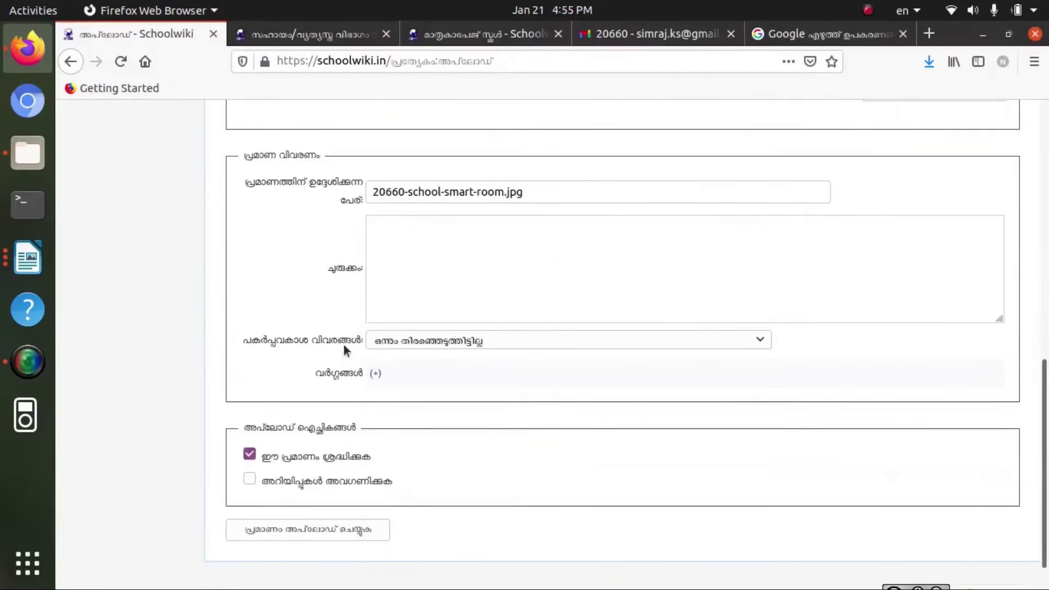
# Set the image's copyright licence to own work, Creative Commons Attribution 3.0 (CC-BY-3.0)
pyautogui.click(460, 339)
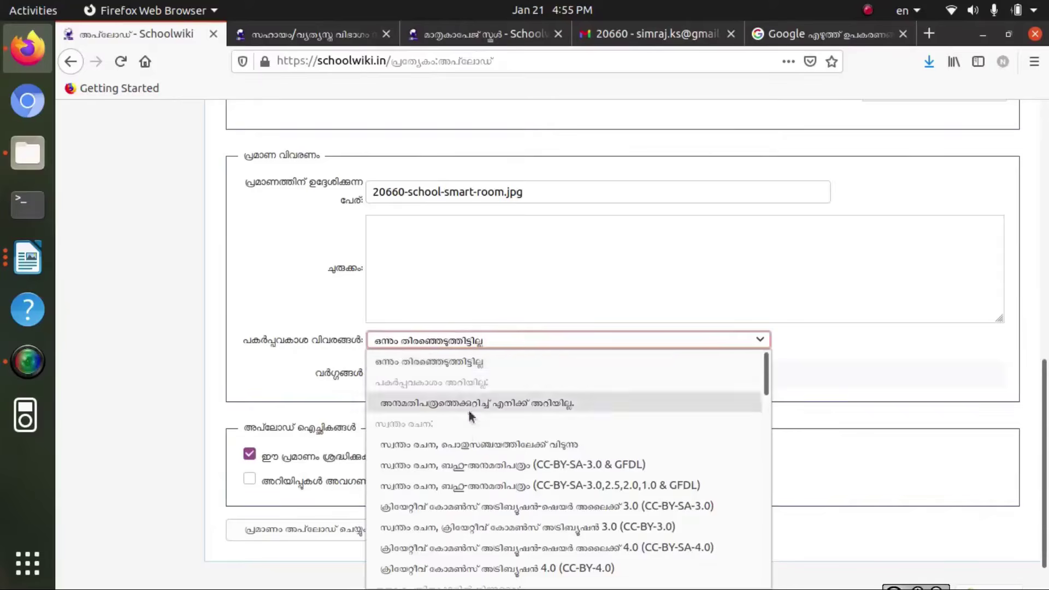
pyautogui.scroll(-3, 462, 440)
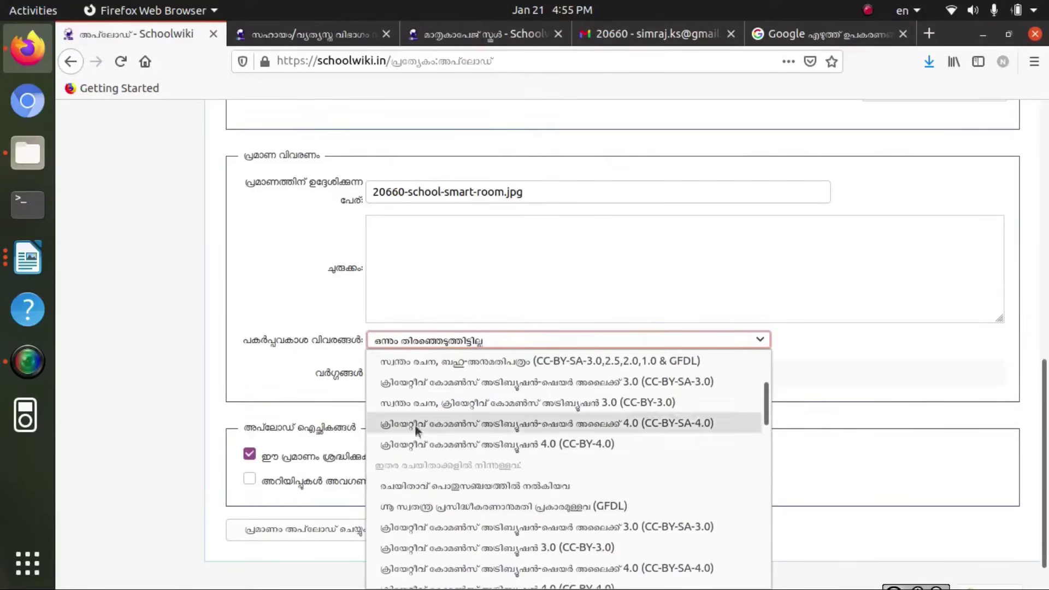
pyautogui.click(480, 404)
# Add the category 20660 to the smart-room image and upload the file
pyautogui.click(375, 373)
pyautogui.scroll(-5, 491, 407)
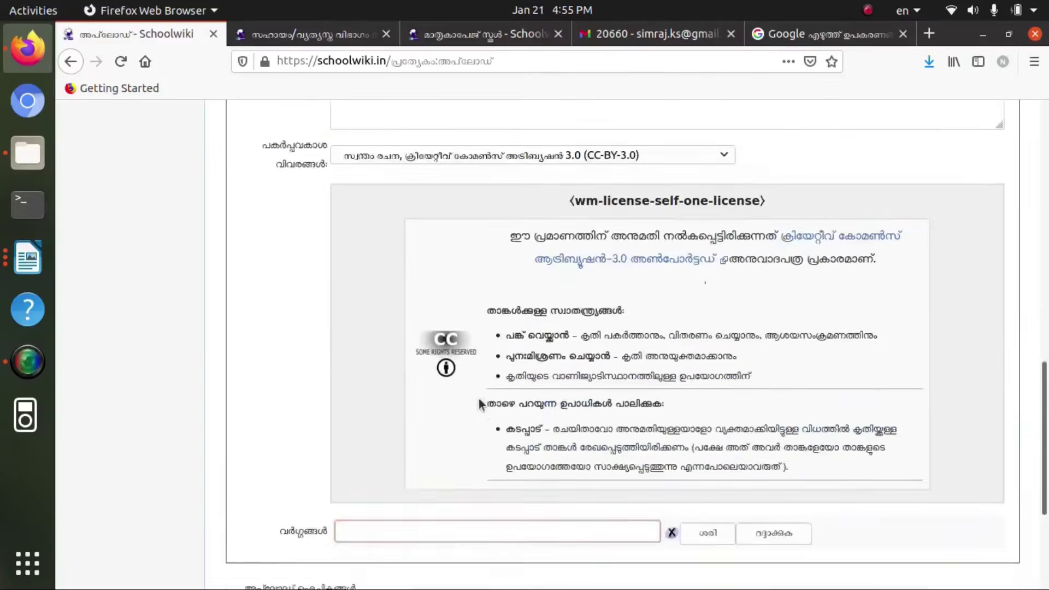
pyautogui.write('20660')
pyautogui.click(716, 388)
pyautogui.scroll(-2, 357, 424)
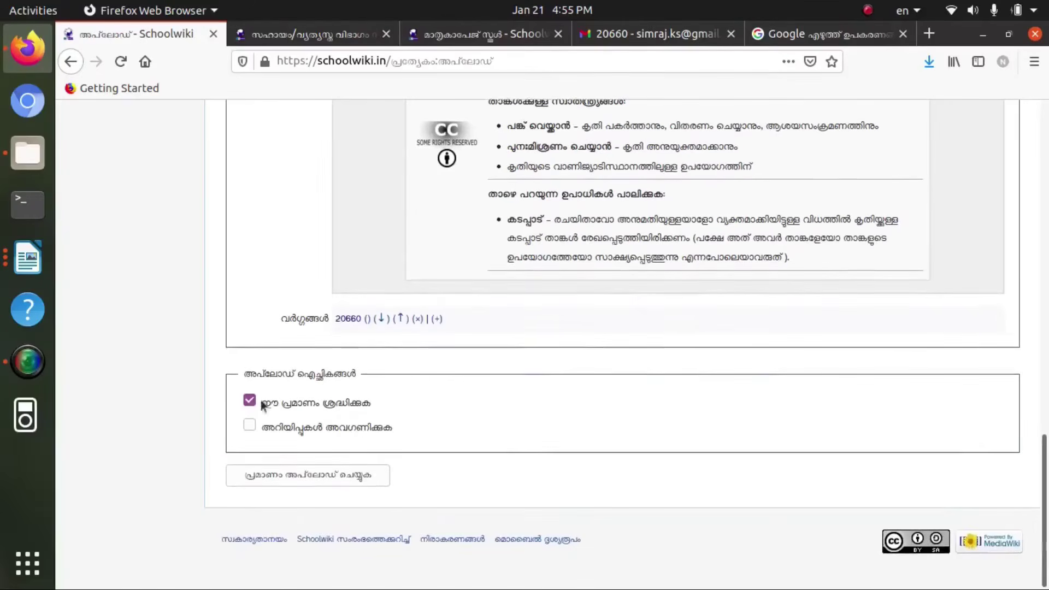
pyautogui.click(290, 475)
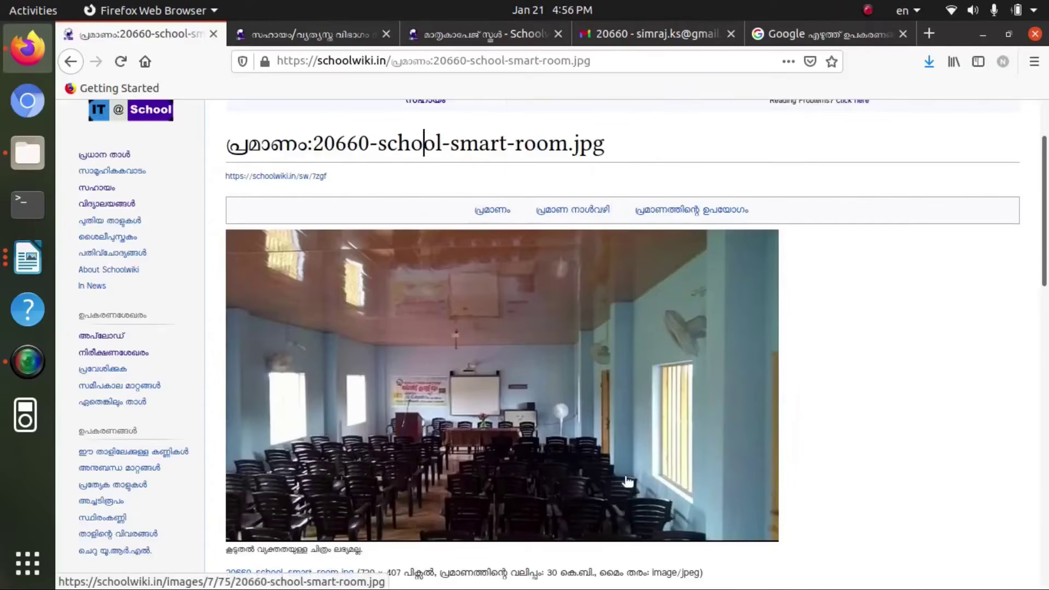
# Return to the school's page and open its ഭൗതികസൗകര്യങ്ങൾ section in the visual editor
pyautogui.scroll(2, 627, 481)
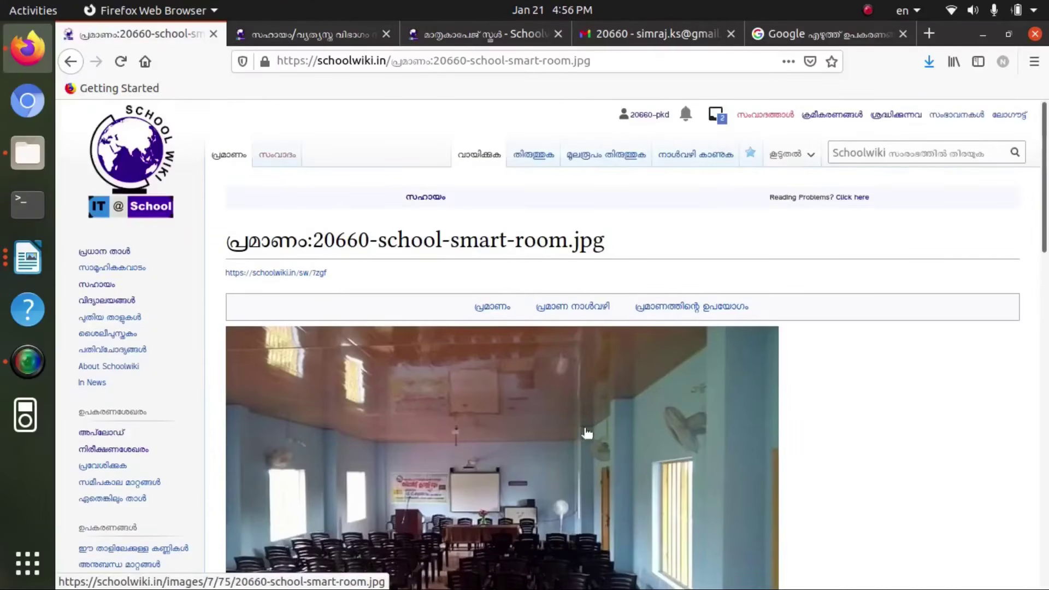
pyautogui.click(71, 61)
pyautogui.scroll(-3, 552, 354)
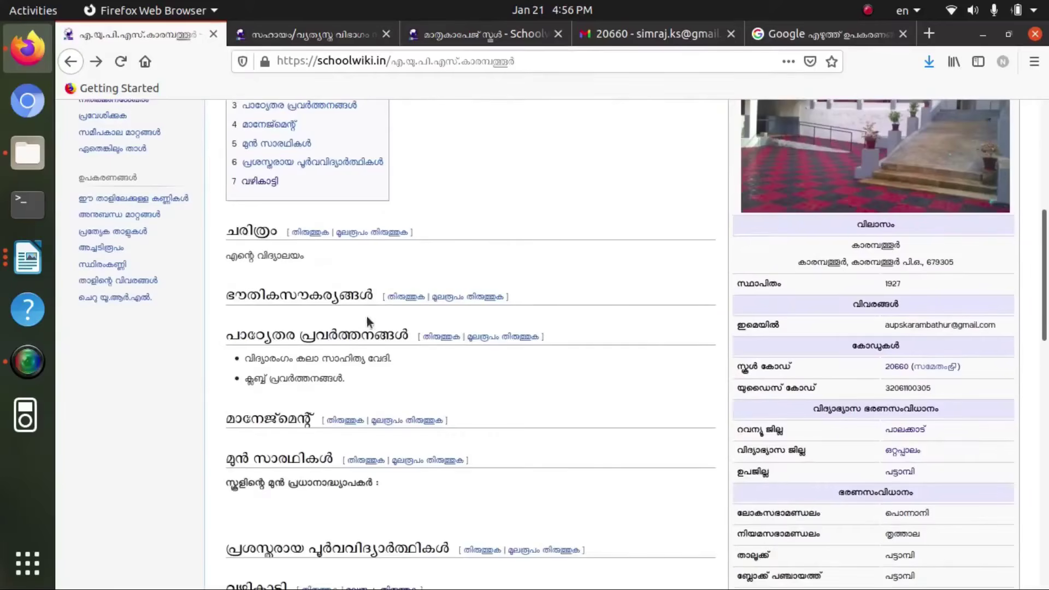
pyautogui.click(399, 298)
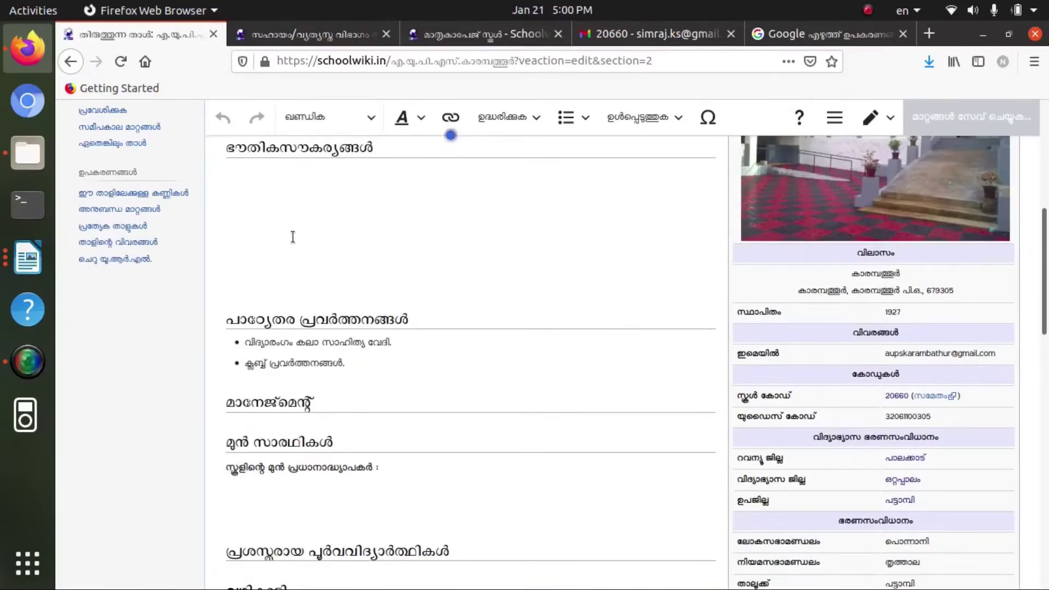
# Add several blank lines below the ഭൗതികസൗകര്യങ്ങൾ heading to make room for an image
pyautogui.scroll(2, 263, 222)
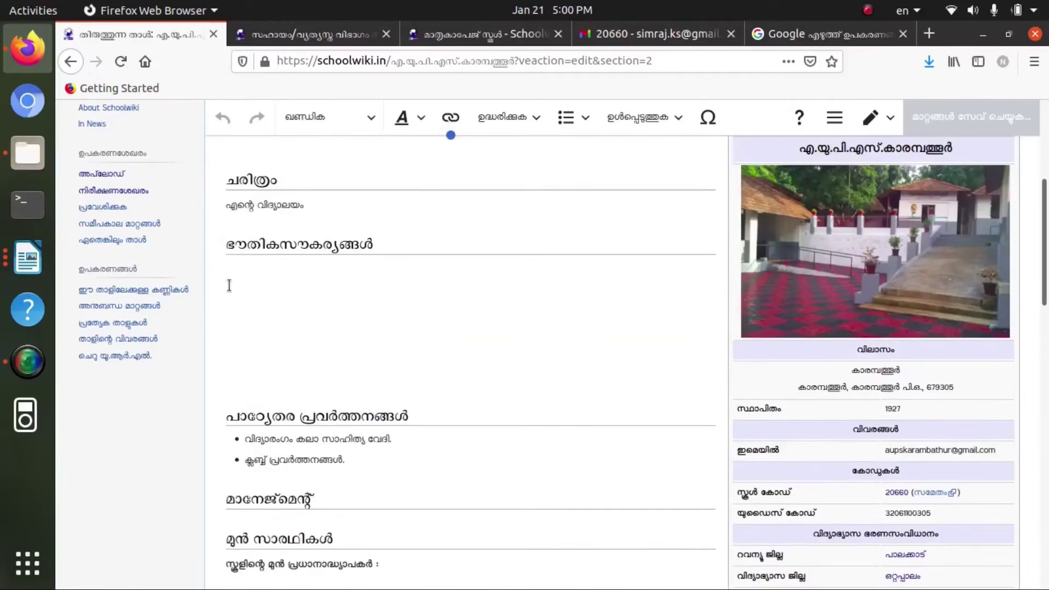
pyautogui.press('Return')
pyautogui.press('Return')
pyautogui.press('Return')
pyautogui.press('Return')
pyautogui.press('Return')
pyautogui.press('Return')
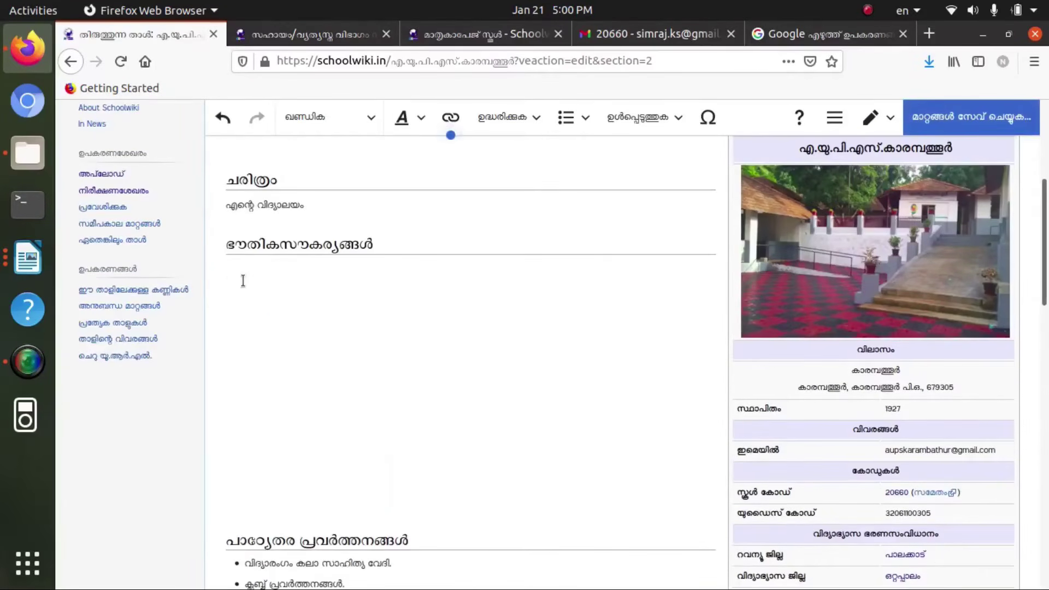
# Choose the recently uploaded 20660-school-smart-room image as the media for the ഭൗതികസൗകര്യങ്ങൾ section
pyautogui.click(679, 118)
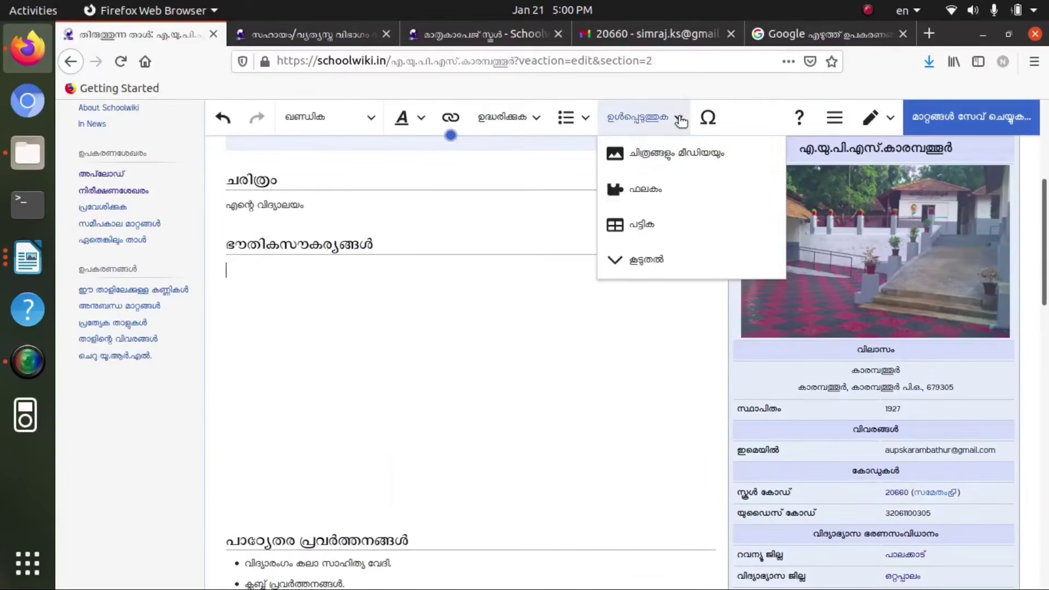
pyautogui.click(669, 157)
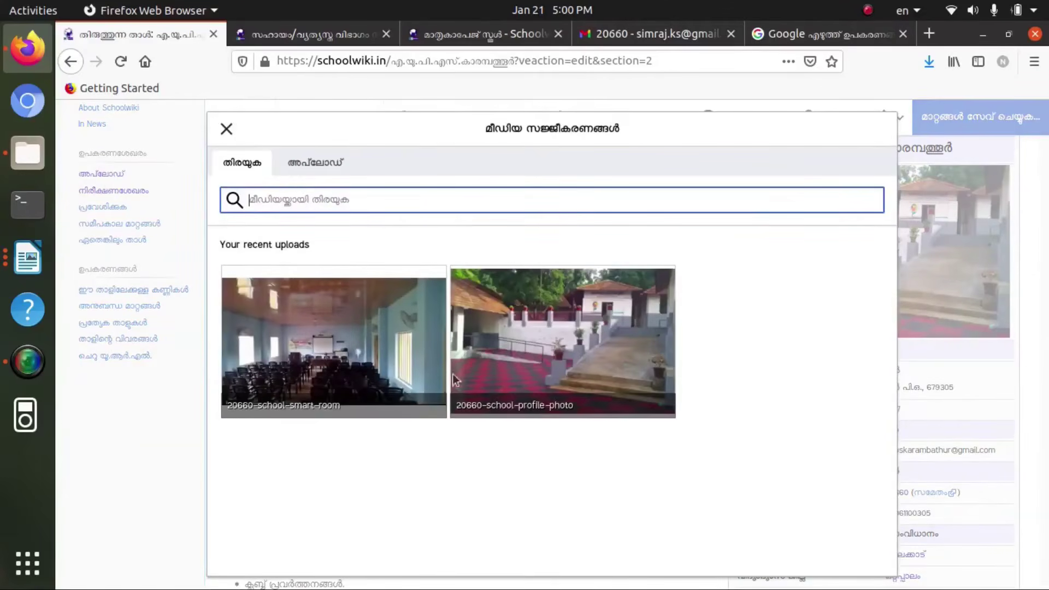
pyautogui.click(336, 345)
pyautogui.scroll(-2, 546, 372)
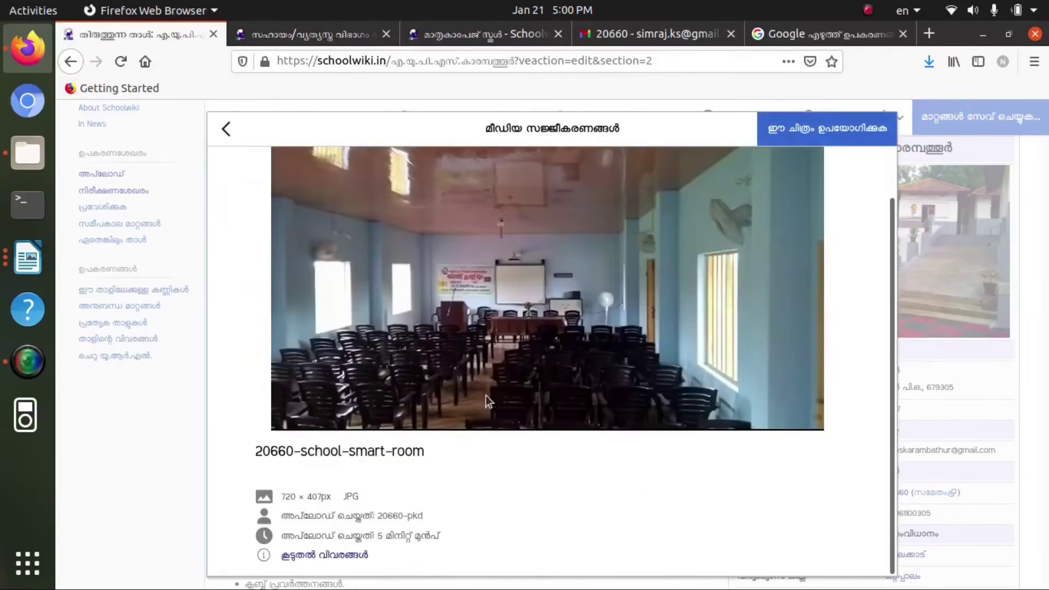
pyautogui.click(844, 132)
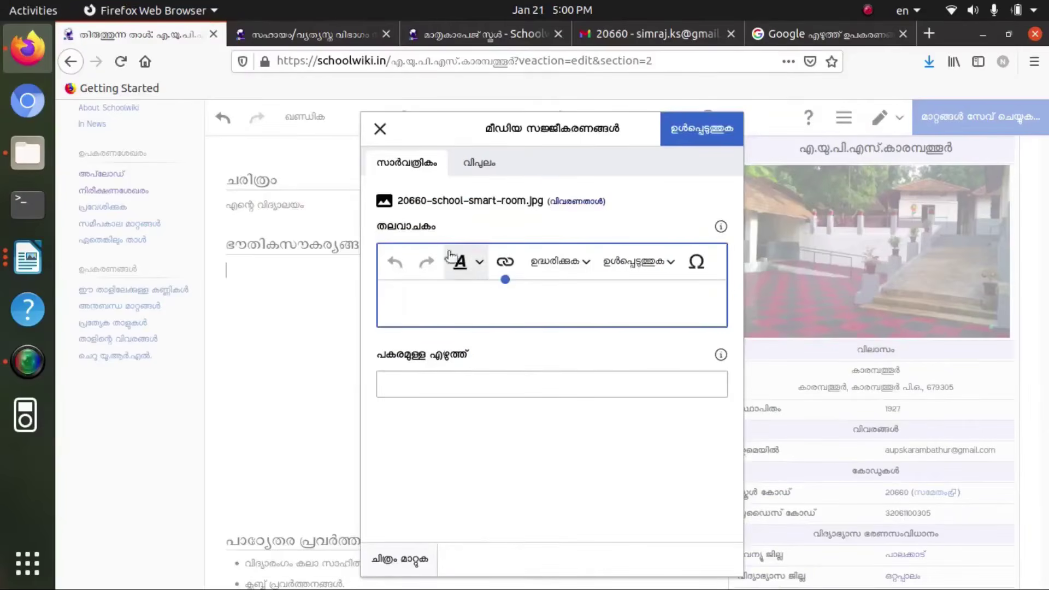
# Insert the smart-room image at a custom size of 300 × 170 px with centre (മദ്ധ്യത്തിൽ) position
pyautogui.click(479, 164)
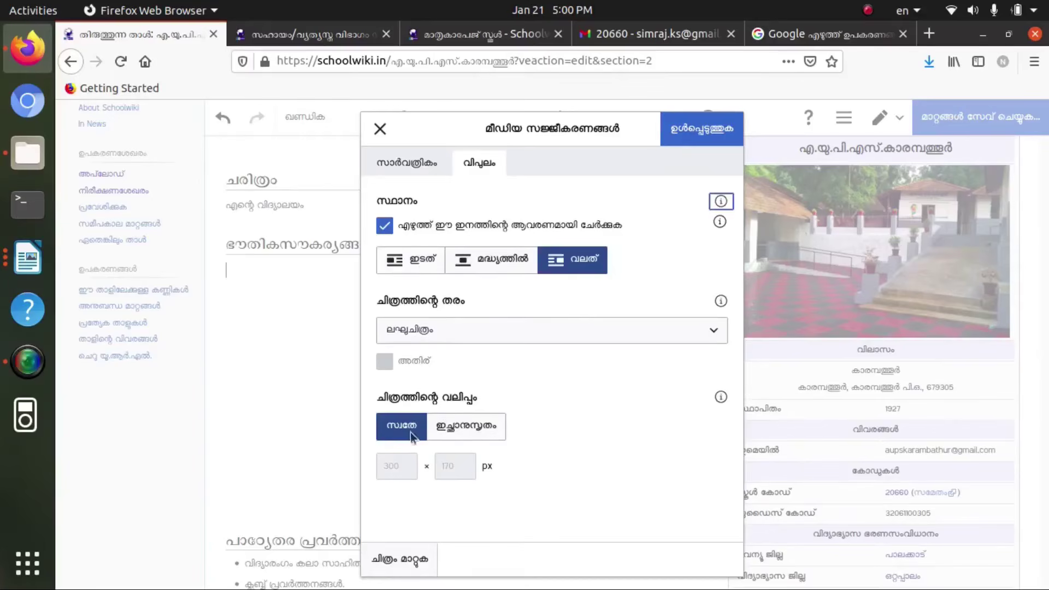
pyautogui.click(478, 429)
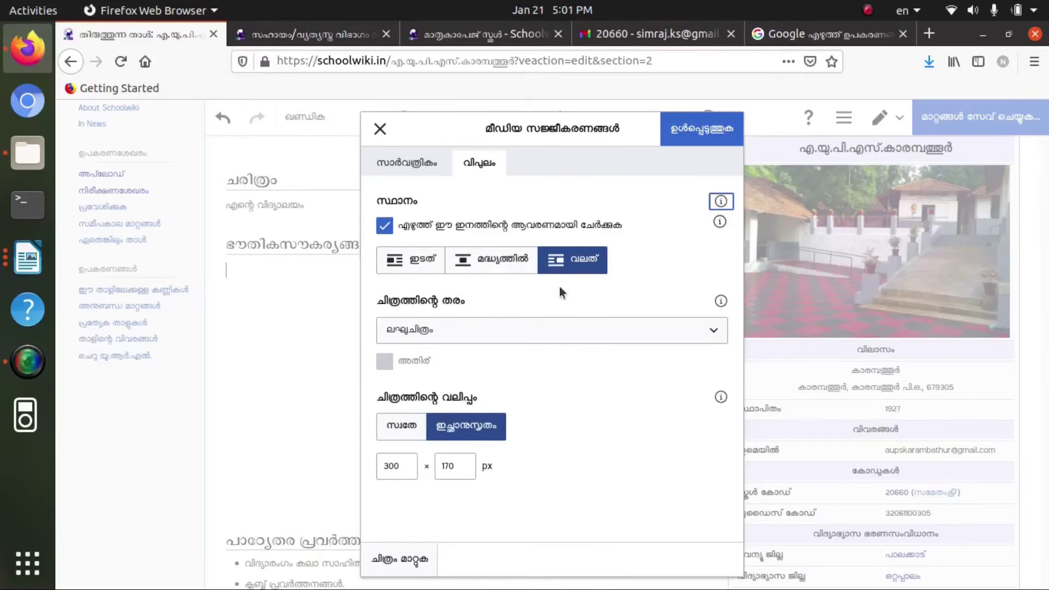
pyautogui.click(497, 262)
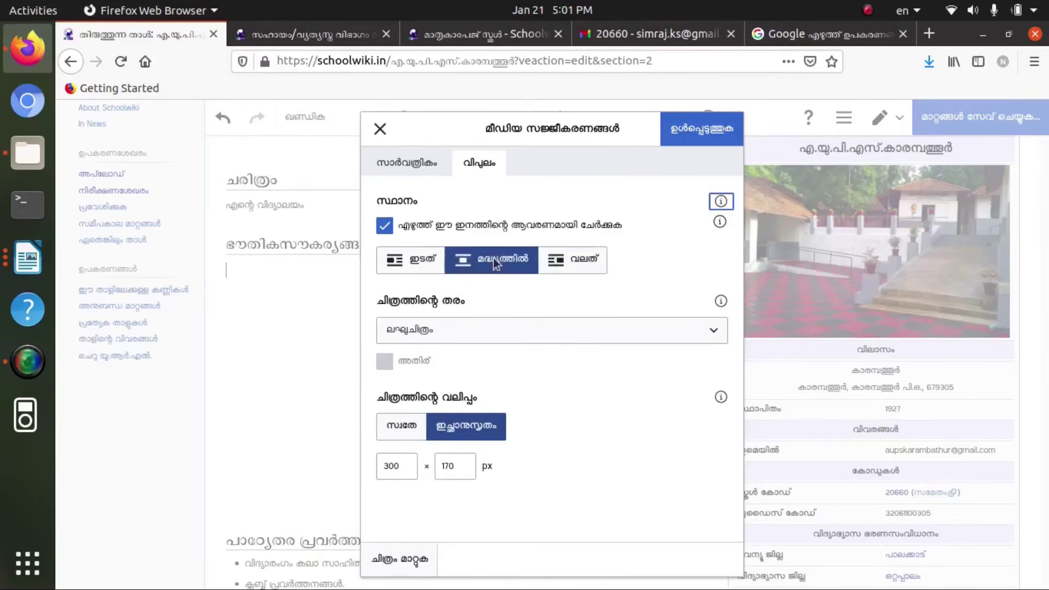
pyautogui.click(703, 126)
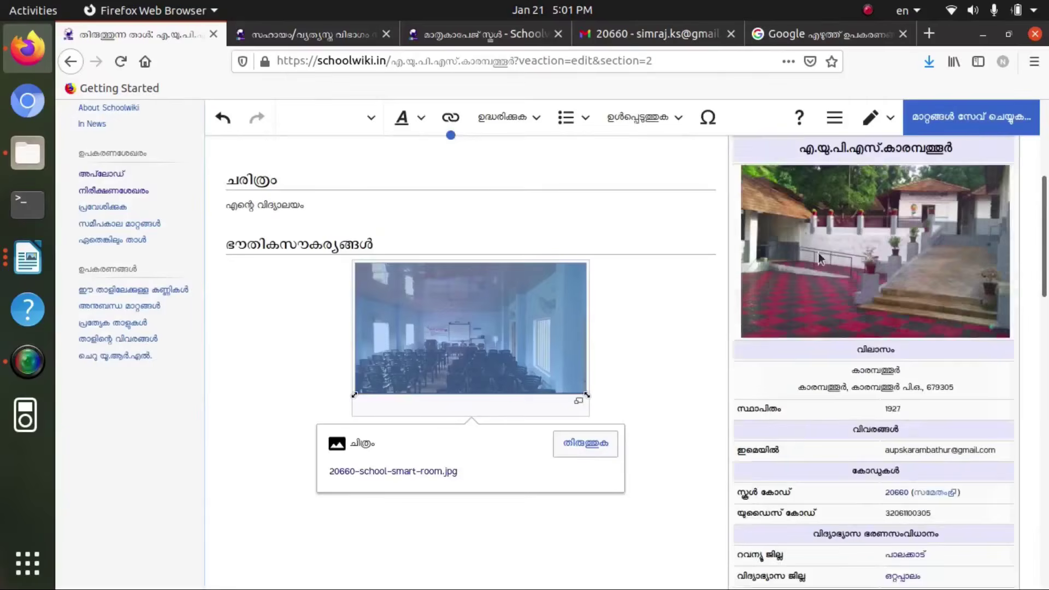
# Save the page changes and view the published ഭൗതികസൗകര്യങ്ങൾ section
pyautogui.click(967, 117)
pyautogui.click(702, 184)
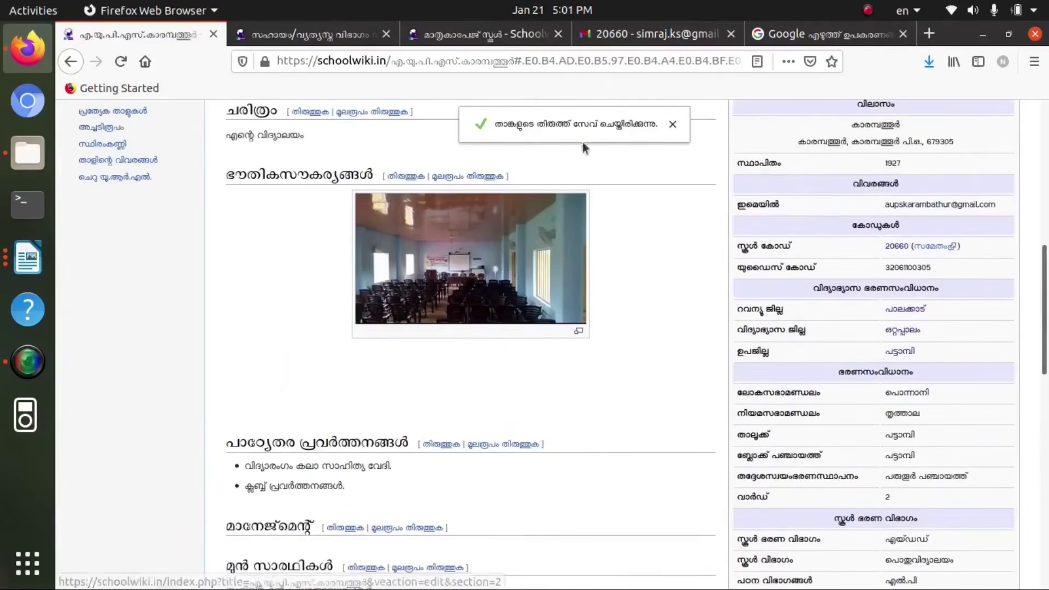
pyautogui.scroll(3, 320, 236)
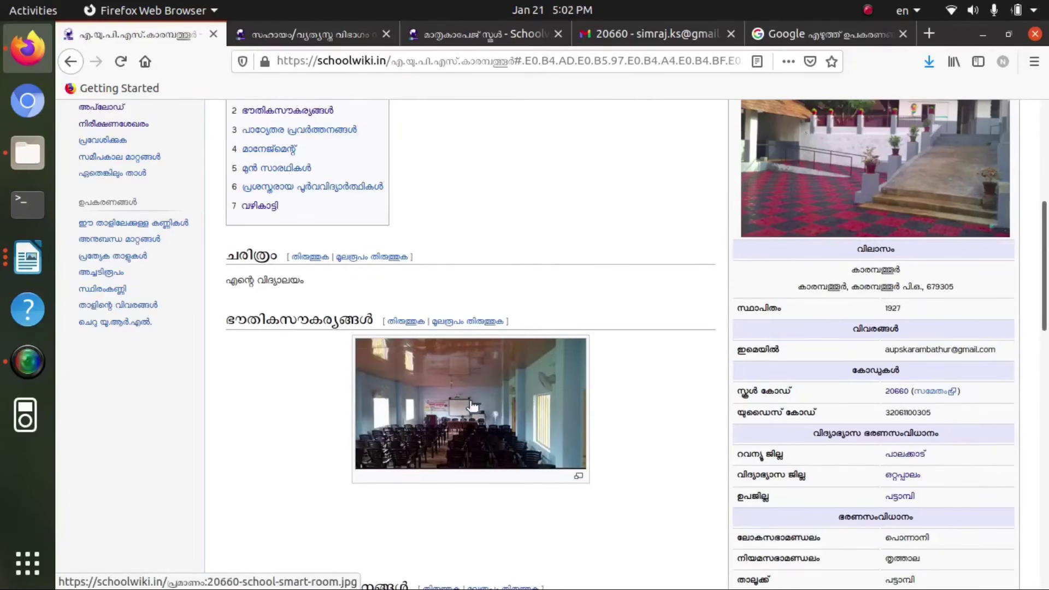
# Open the ഭൗതികസൗകര്യങ്ങൾ section for editing, delete the smart-room image and undo the deletion
pyautogui.click(407, 321)
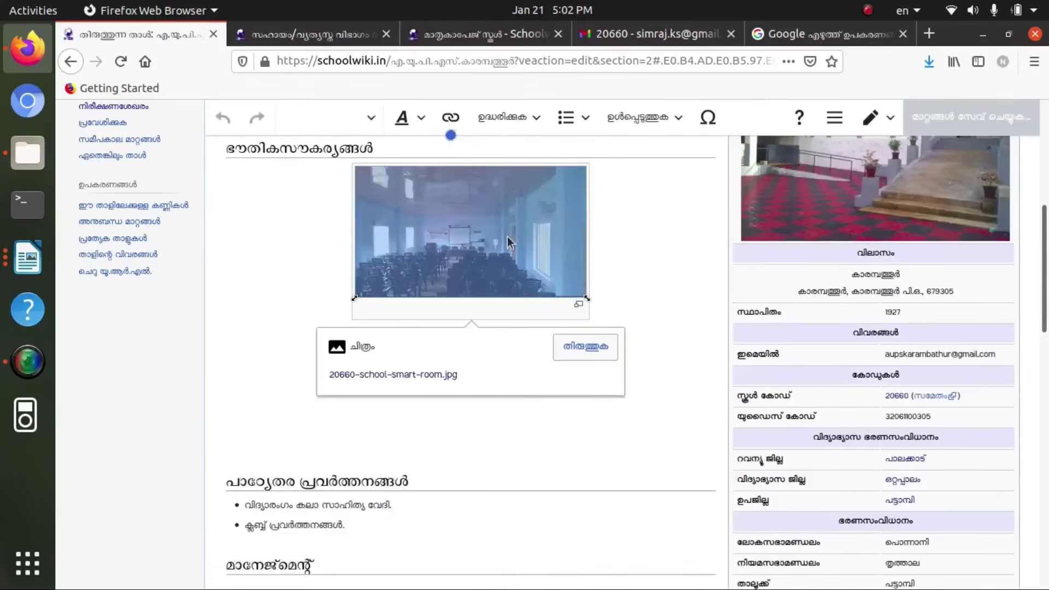
pyautogui.press('Delete')
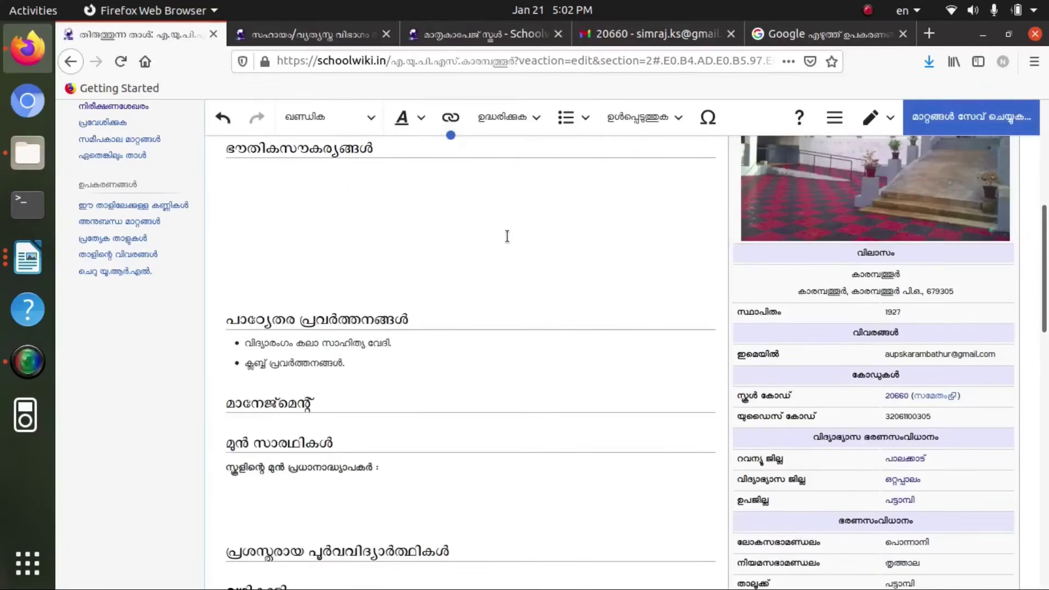
pyautogui.hotkey('ctrl', 'z')
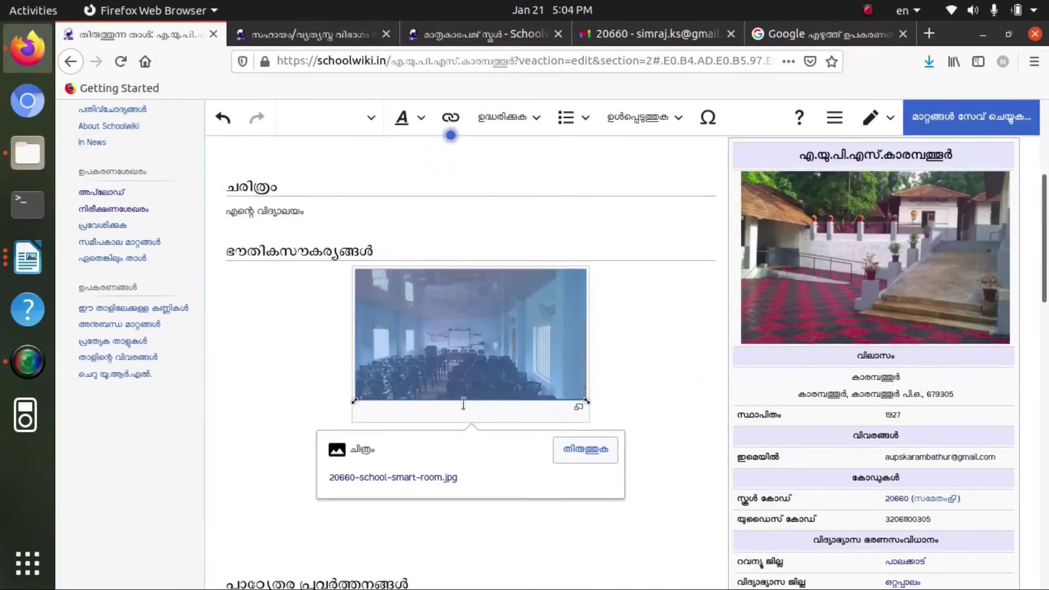
# Shrink the smart-room image to about 211 × 119 px by its corner handle and try to move it towards the left margin
pyautogui.moveTo(356, 402); pyautogui.dragTo(411, 364)
pyautogui.moveTo(476, 328); pyautogui.dragTo(342, 329)
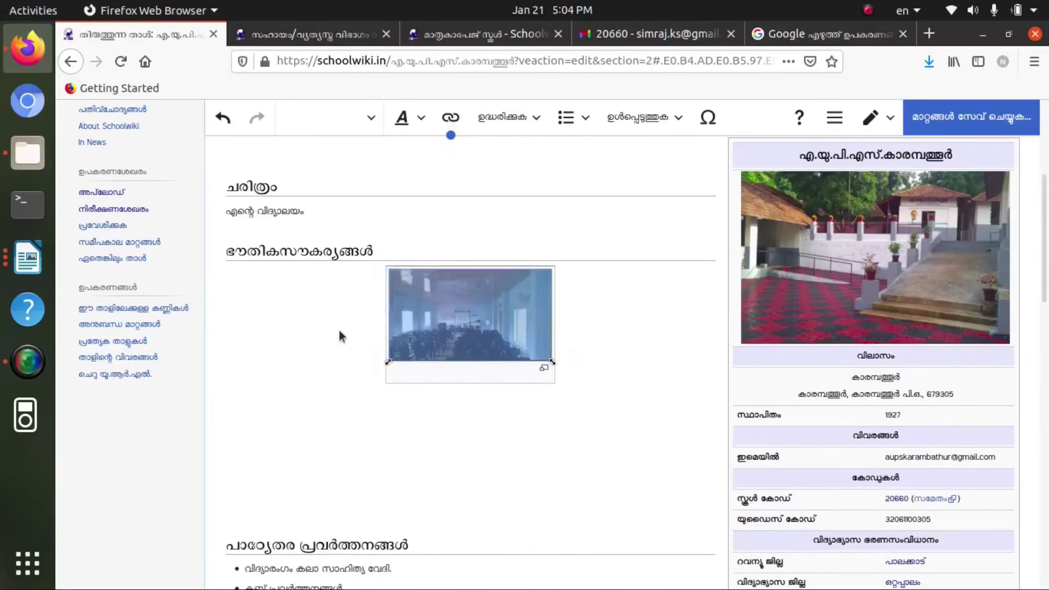
# Set the smart-room image's position to left (ഇടത്) in its media settings and apply the change
pyautogui.doubleClick(483, 324)
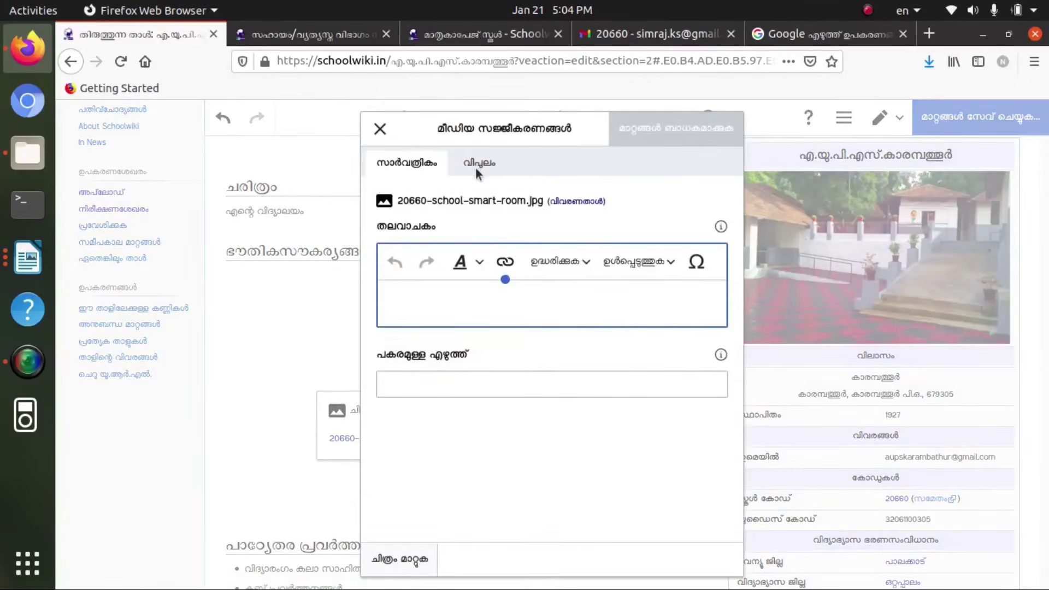
pyautogui.click(481, 164)
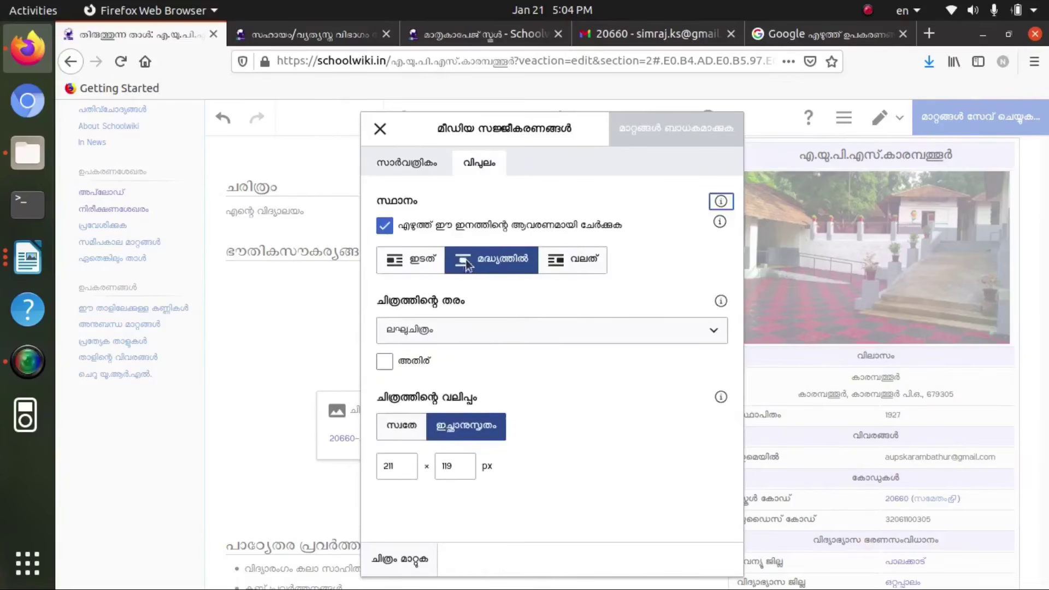
pyautogui.click(419, 264)
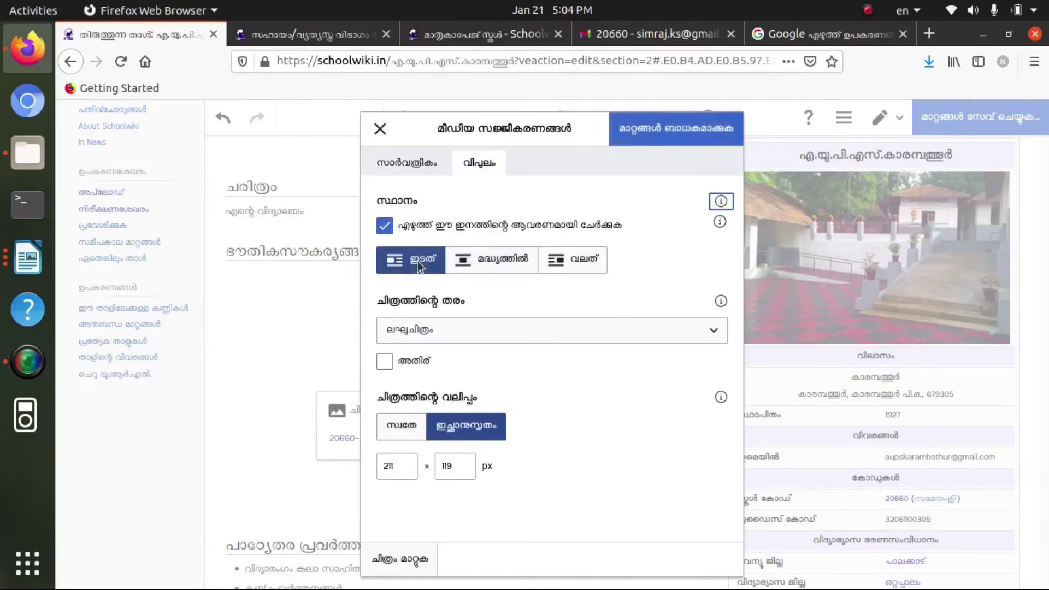
pyautogui.click(680, 135)
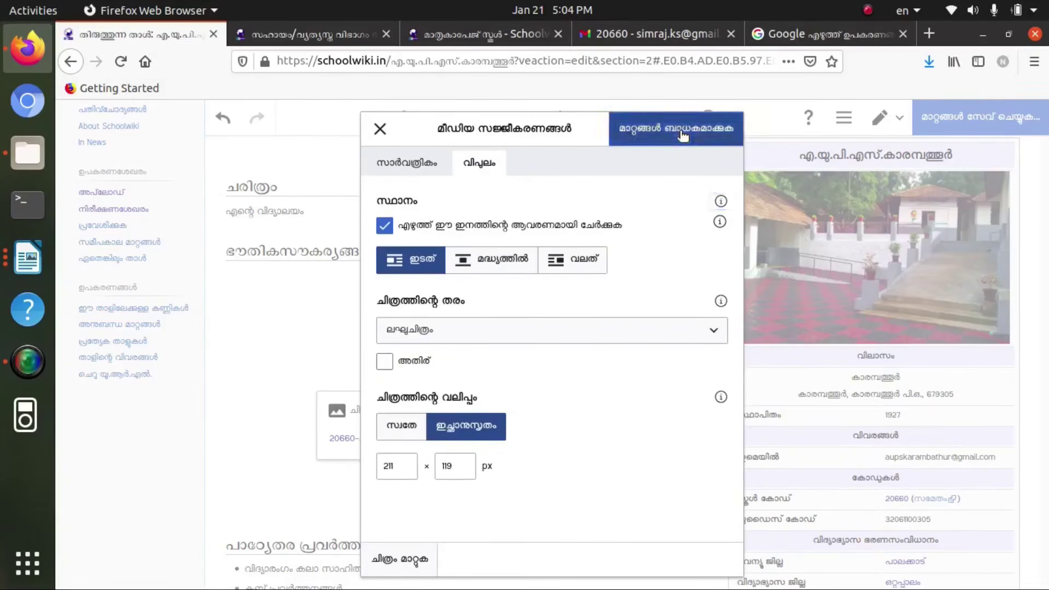
pyautogui.scroll(-5, 665, 139)
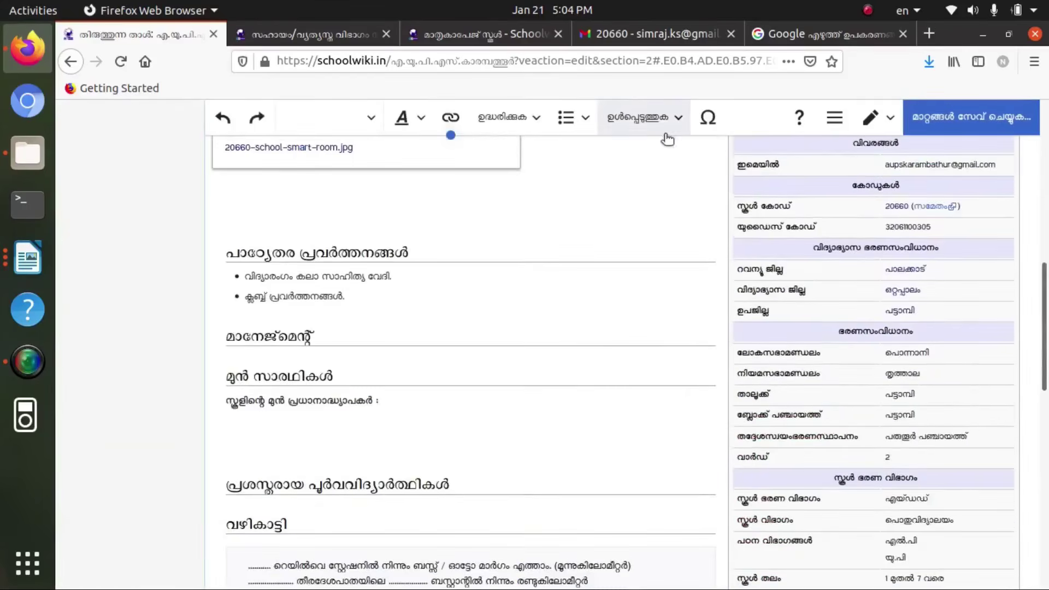
# Put the smart-room image's position back to centre (മദ്ധ്യത്തിൽ) and close its media settings
pyautogui.scroll(3, 446, 281)
pyautogui.click(480, 263)
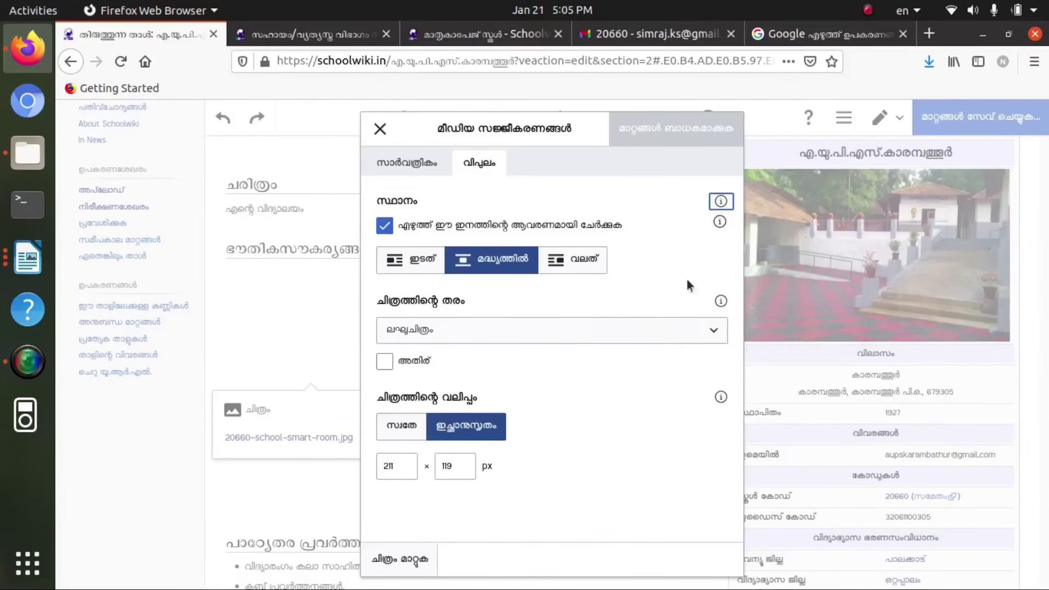
pyautogui.click(375, 131)
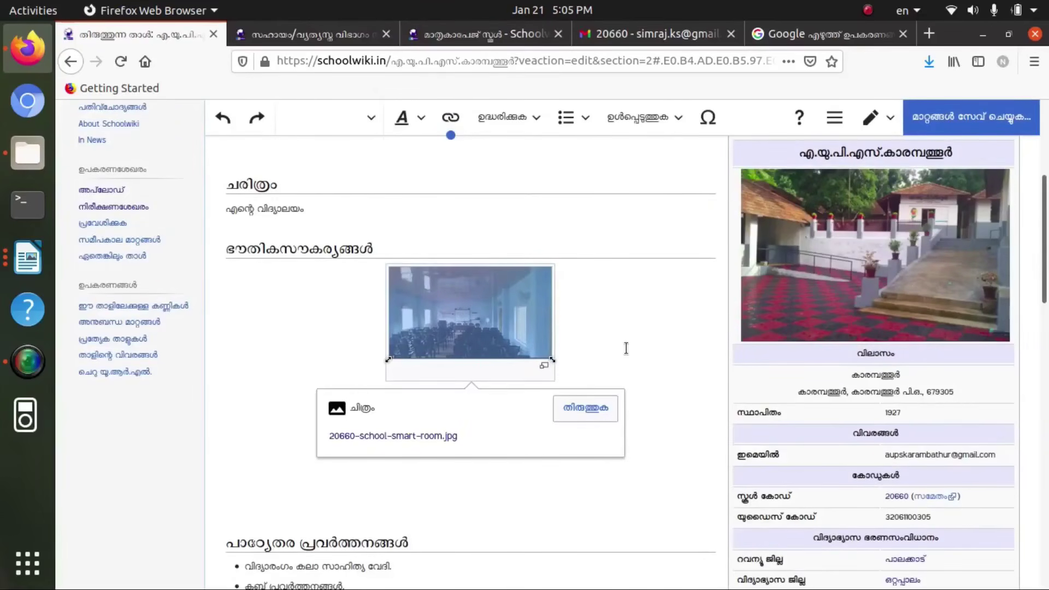
# Save the resized smart-room image to the school's page with the default edit summary
pyautogui.scroll(3, 681, 344)
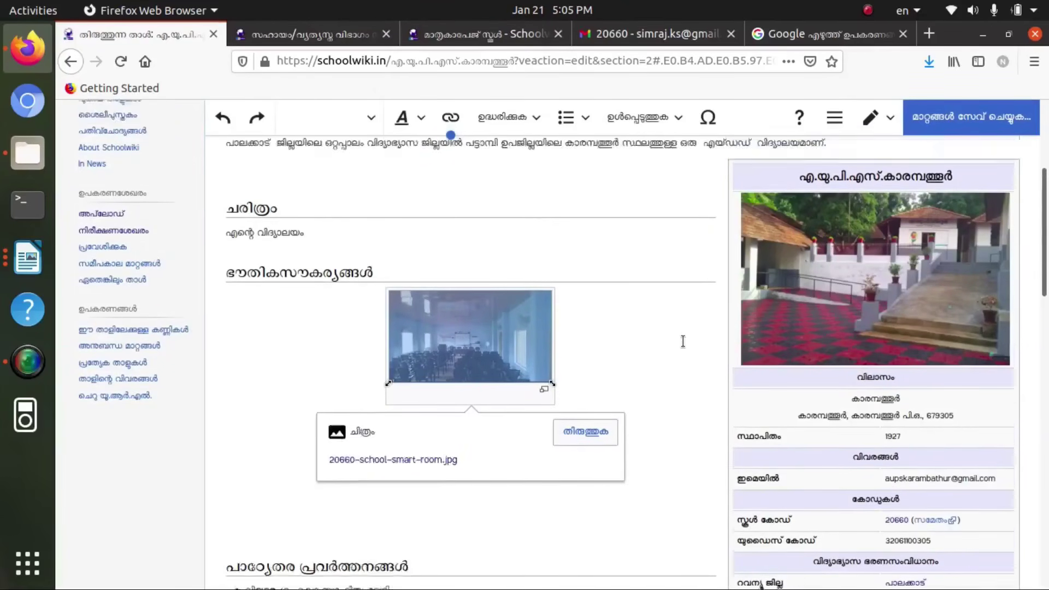
pyautogui.click(967, 120)
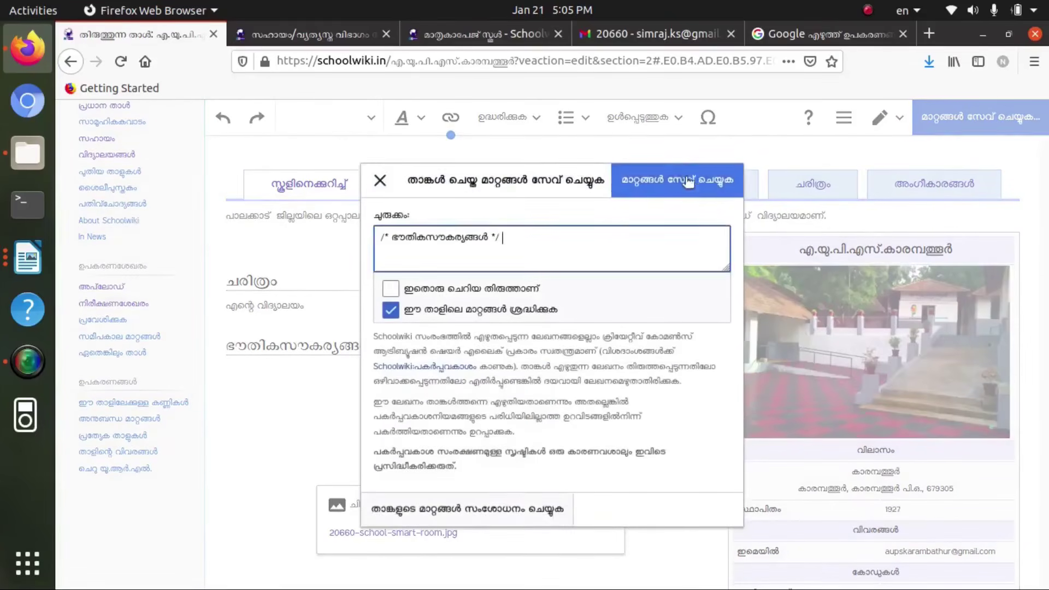
pyautogui.click(694, 176)
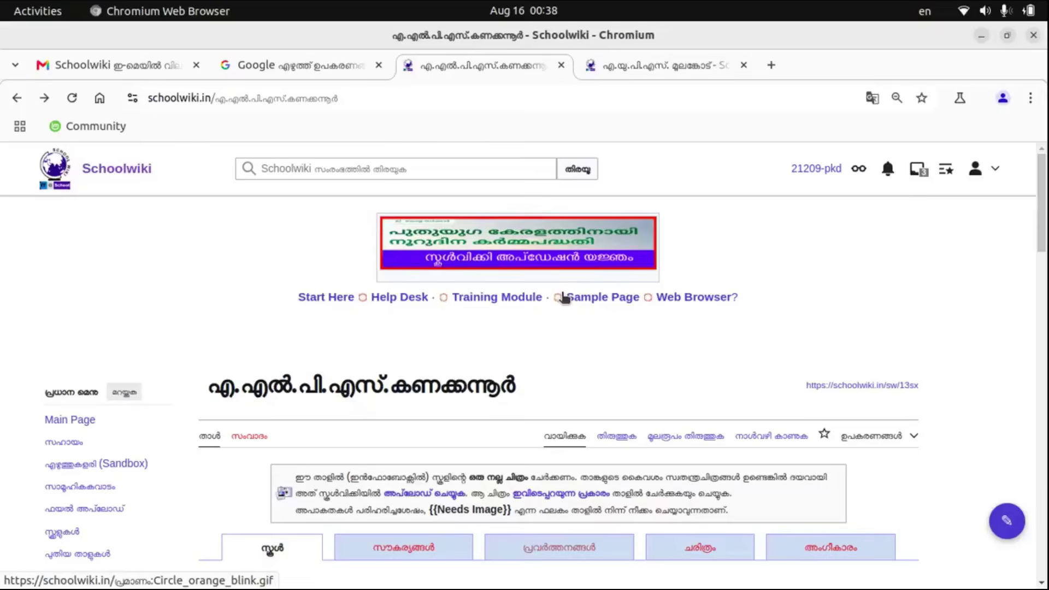
# In Chromium, examine the എ.യു.പി.എസ്. മൂലങ്കോട് പ്രവർത്തനങ്ങൾ page and preview its 2026-27 link, then return to the എ.എൽ.പി.എസ്.കണക്കന്നൂർ page
pyautogui.scroll(-3, 554, 260)
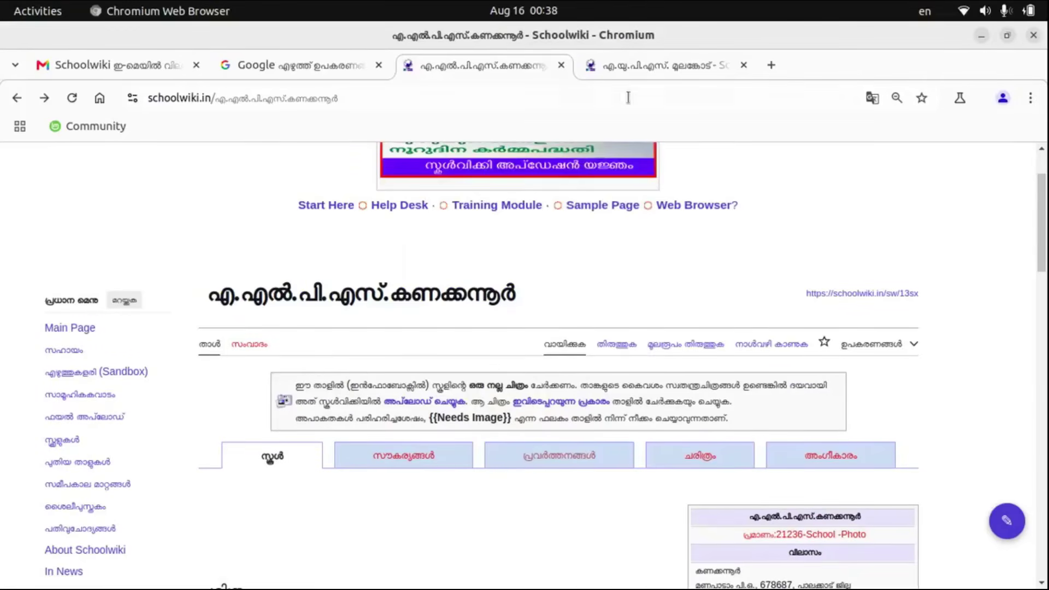
pyautogui.click(652, 68)
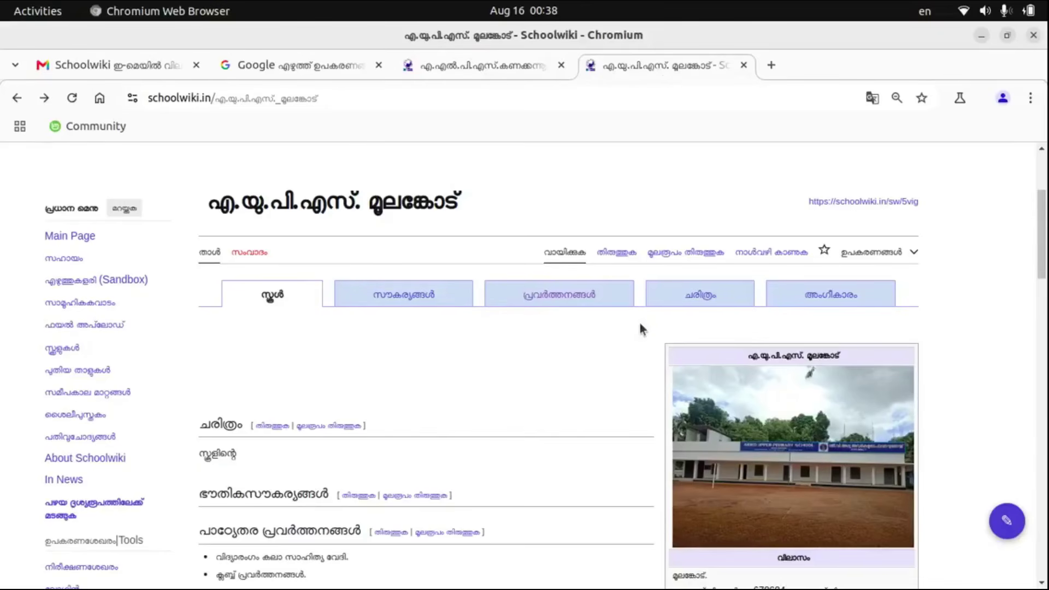
pyautogui.click(580, 302)
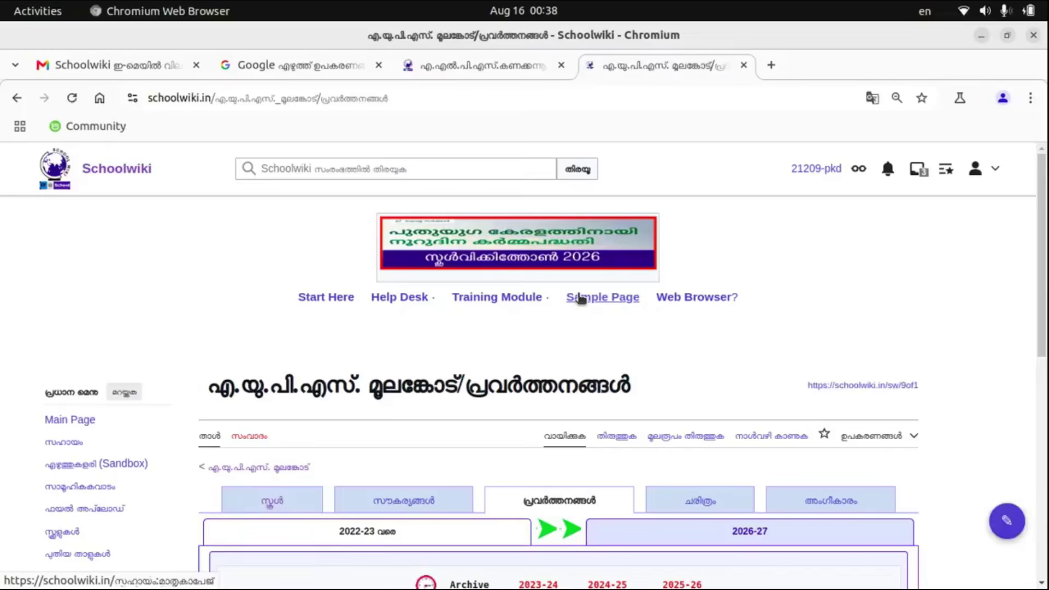
pyautogui.scroll(-3, 580, 299)
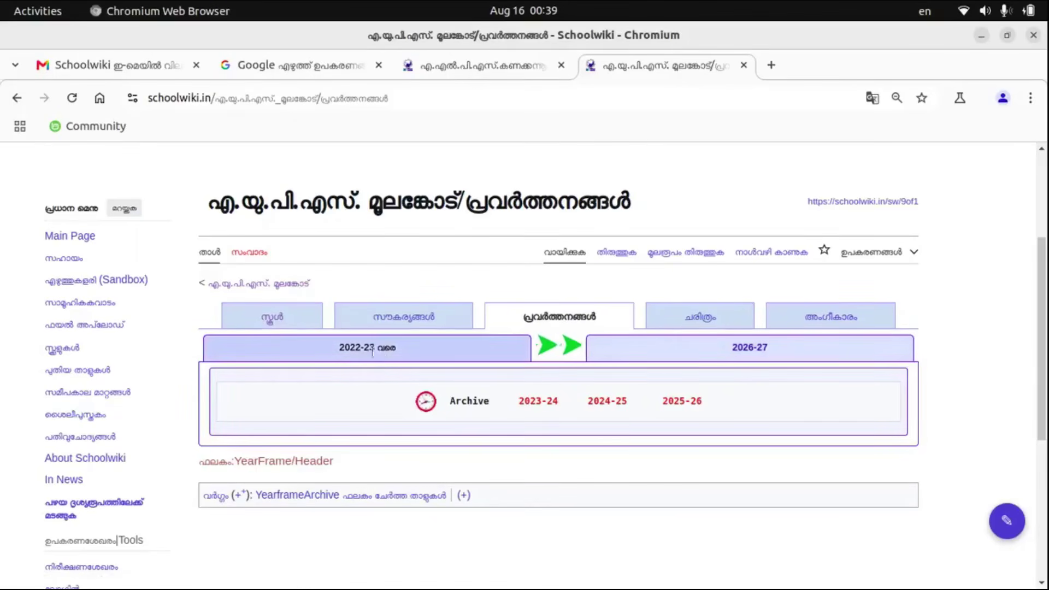
pyautogui.moveTo(758, 356)
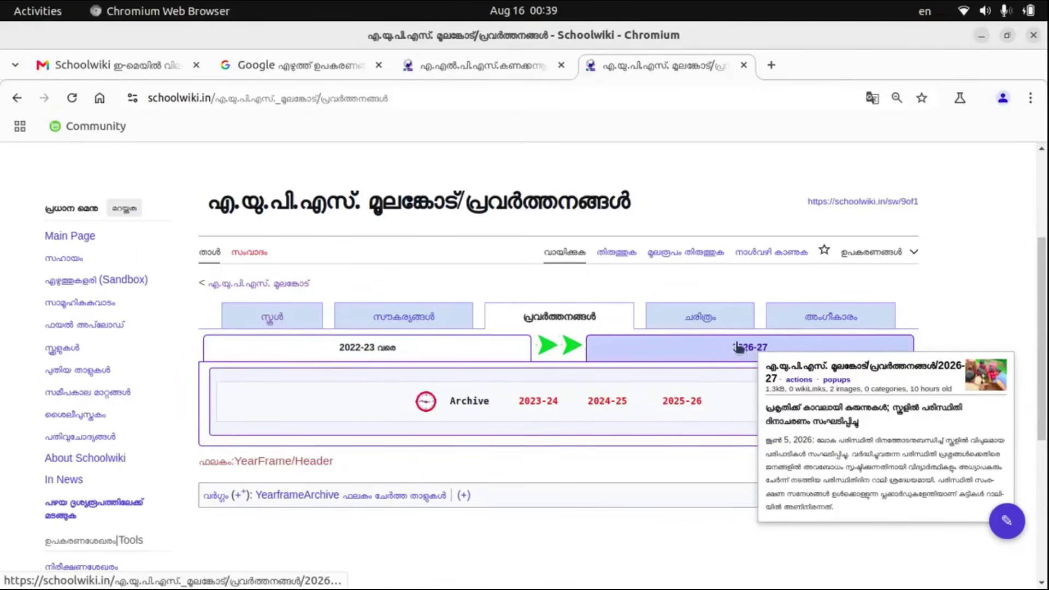
pyautogui.click(480, 68)
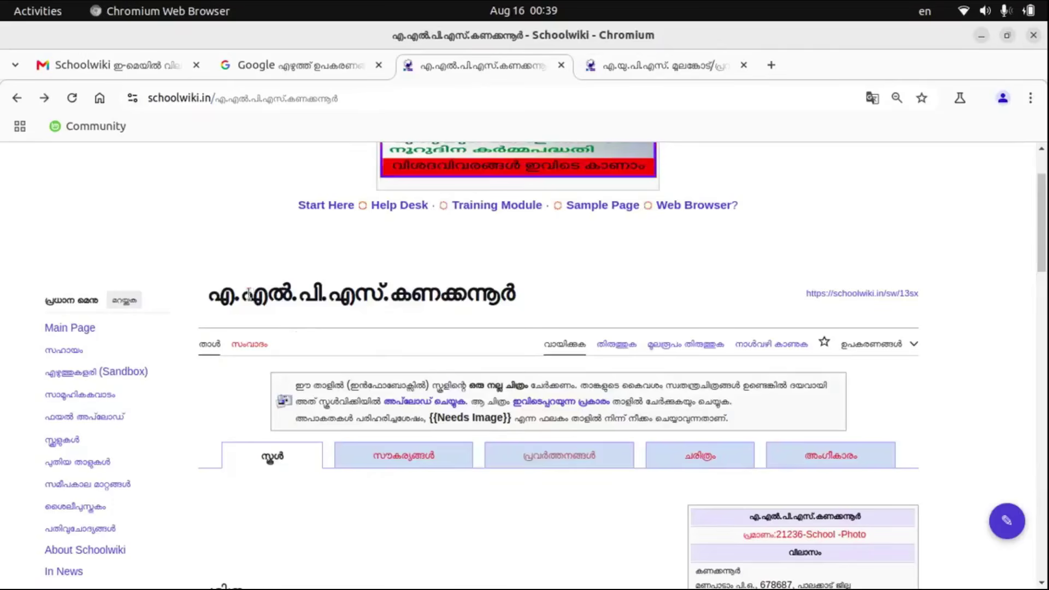
# Open the not-yet-created പ്രവർത്തനങ്ങൾ subpage of എ.എൽ.പി.എസ്.കണക്കന്നൂർ in the source editor
pyautogui.scroll(-3, 493, 326)
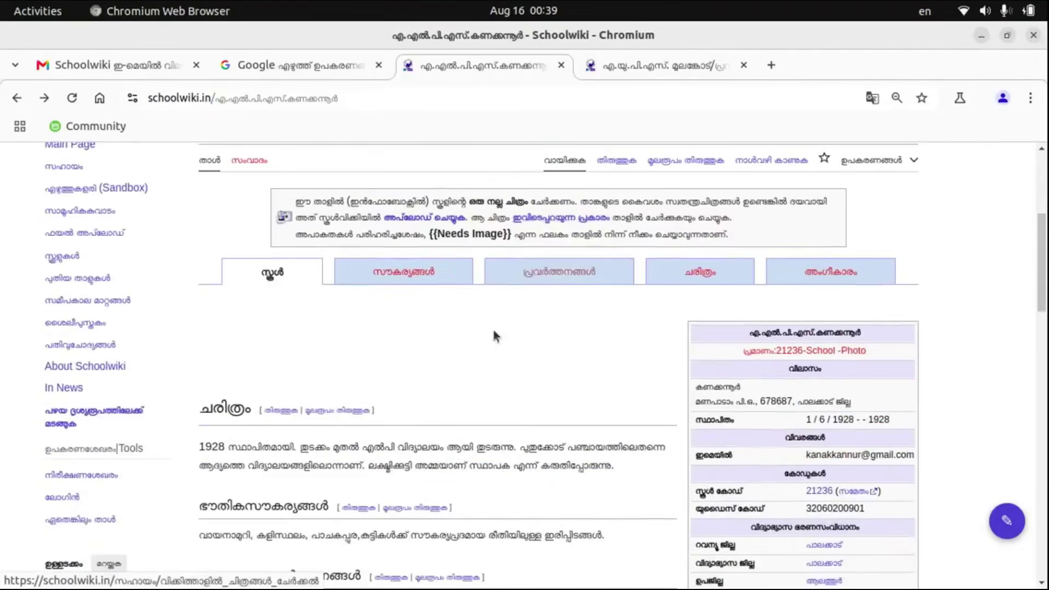
pyautogui.click(545, 277)
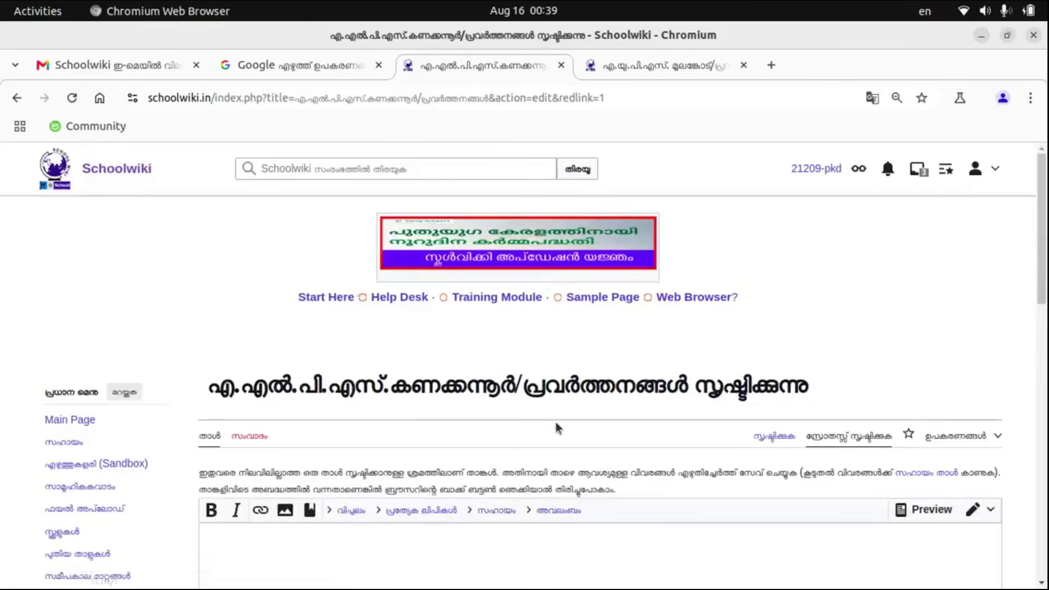
pyautogui.scroll(-4, 552, 420)
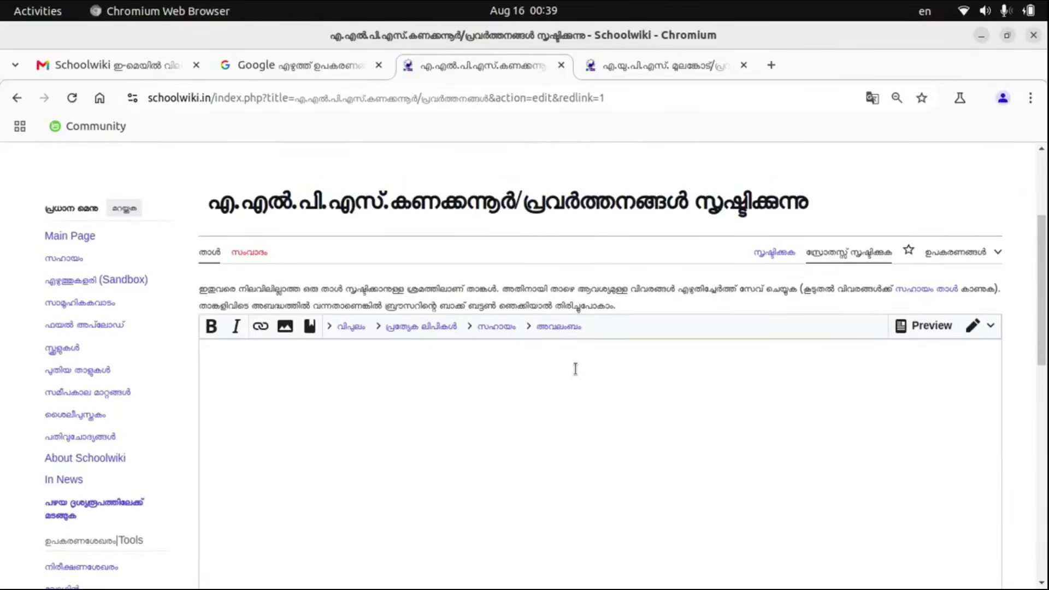
# From the source of എ.യു.പി.എസ്. മൂലങ്കോട്/പ്രവർത്തനങ്ങൾ, copy the two template lines {{PSchoolFrame/Pages}} and {{YearFrame/Header}}
pyautogui.click(637, 66)
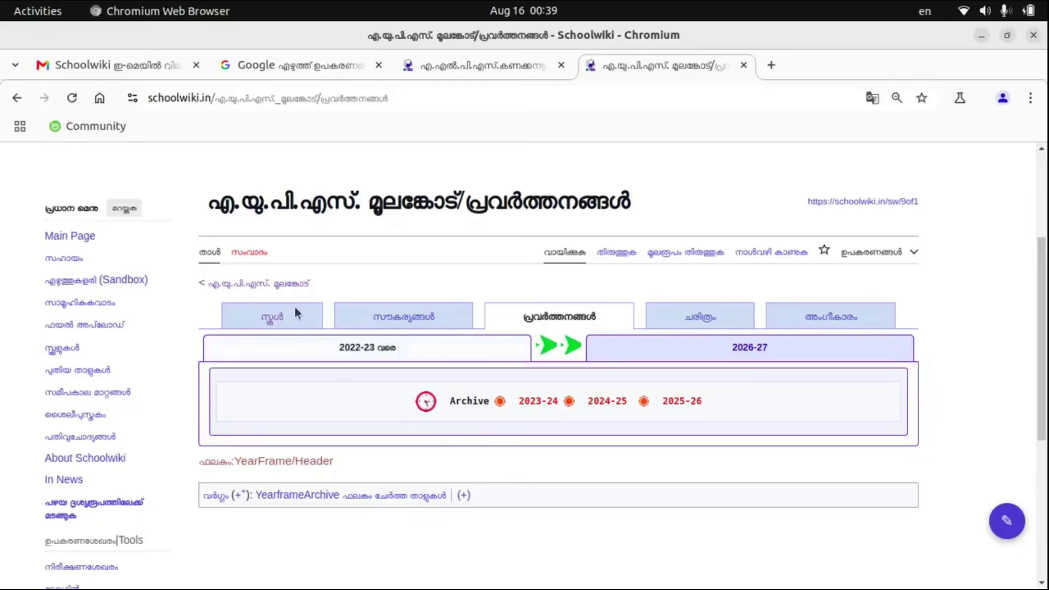
pyautogui.click(661, 254)
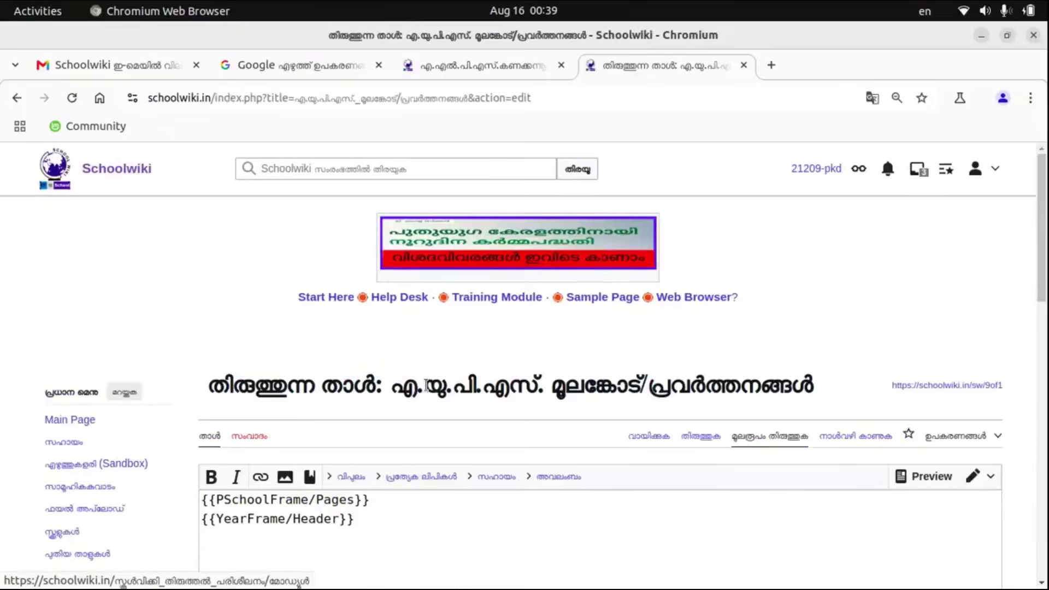
pyautogui.scroll(-3, 420, 386)
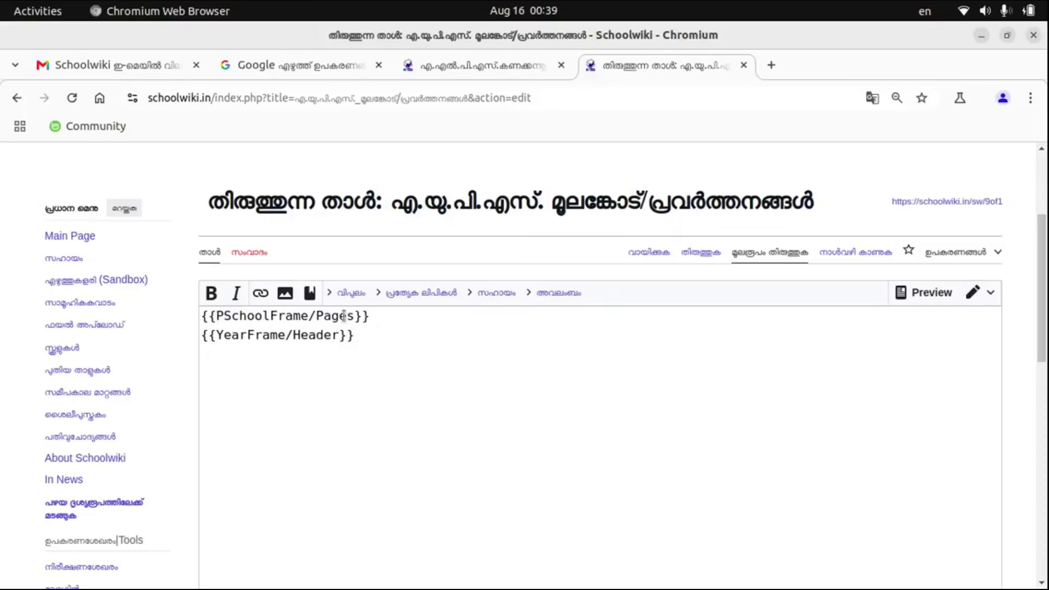
pyautogui.moveTo(377, 316); pyautogui.dragTo(193, 317)
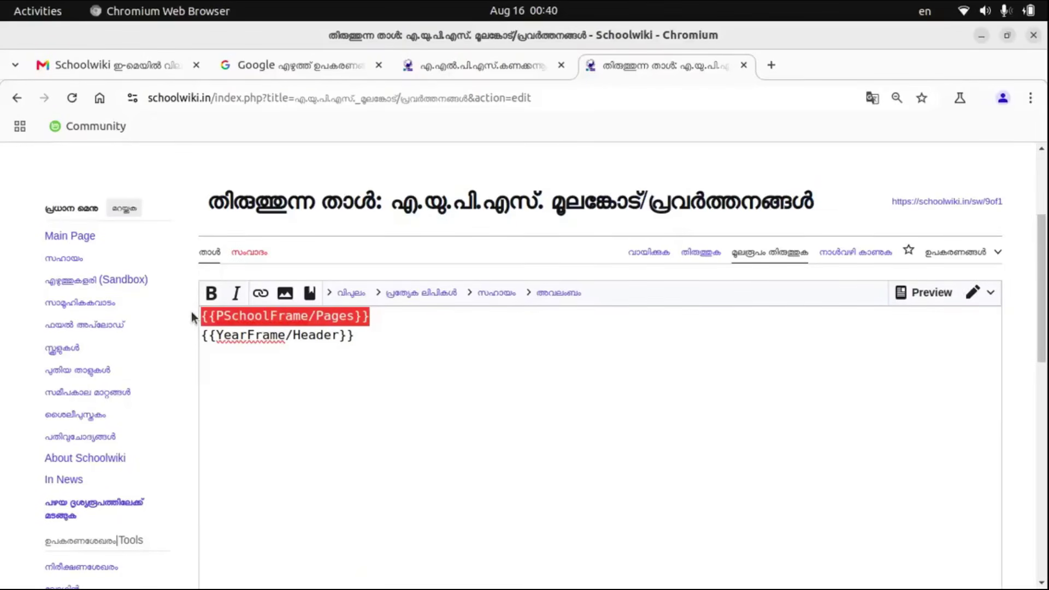
pyautogui.click(247, 348)
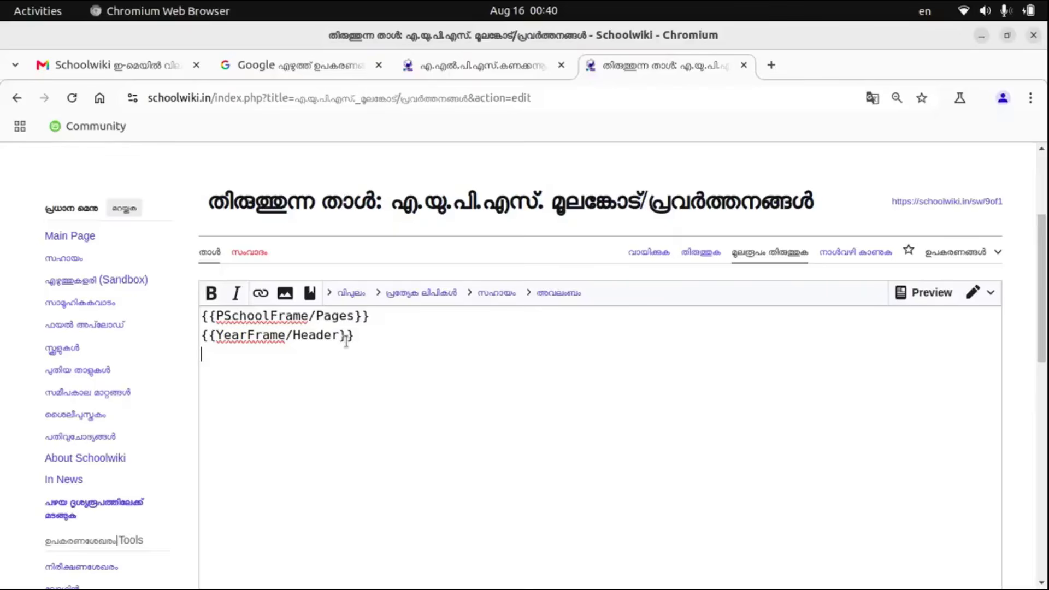
pyautogui.moveTo(370, 339); pyautogui.dragTo(191, 316)
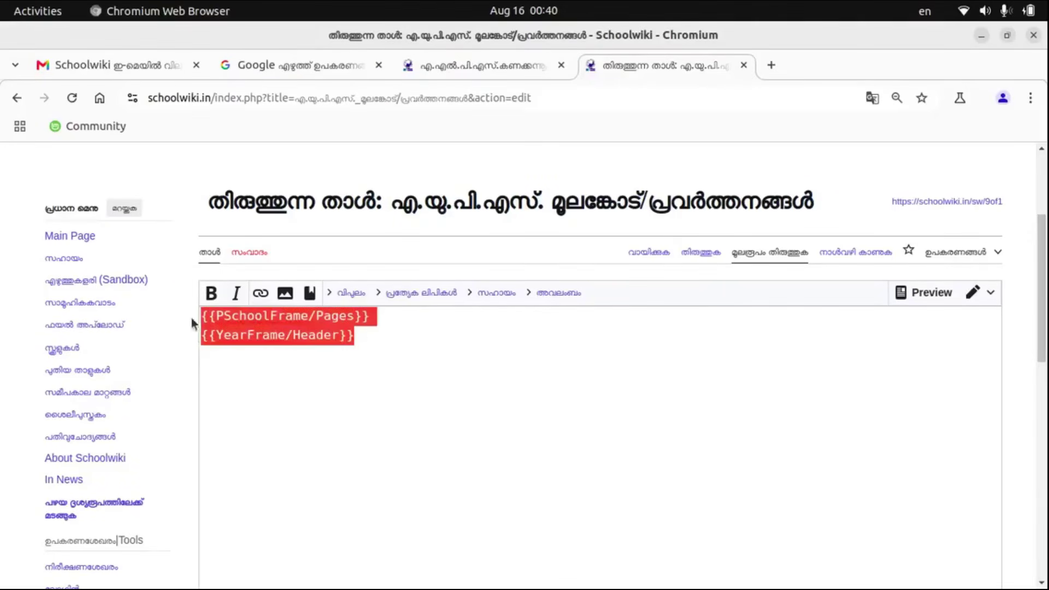
pyautogui.rightClick(247, 318)
pyautogui.click(293, 291)
# Paste the copied template lines into the new എ.എൽ.പി.എസ്.കണക്കന്നൂർ/പ്രവർത്തനങ്ങൾ page and save it without an edit summary
pyautogui.click(497, 61)
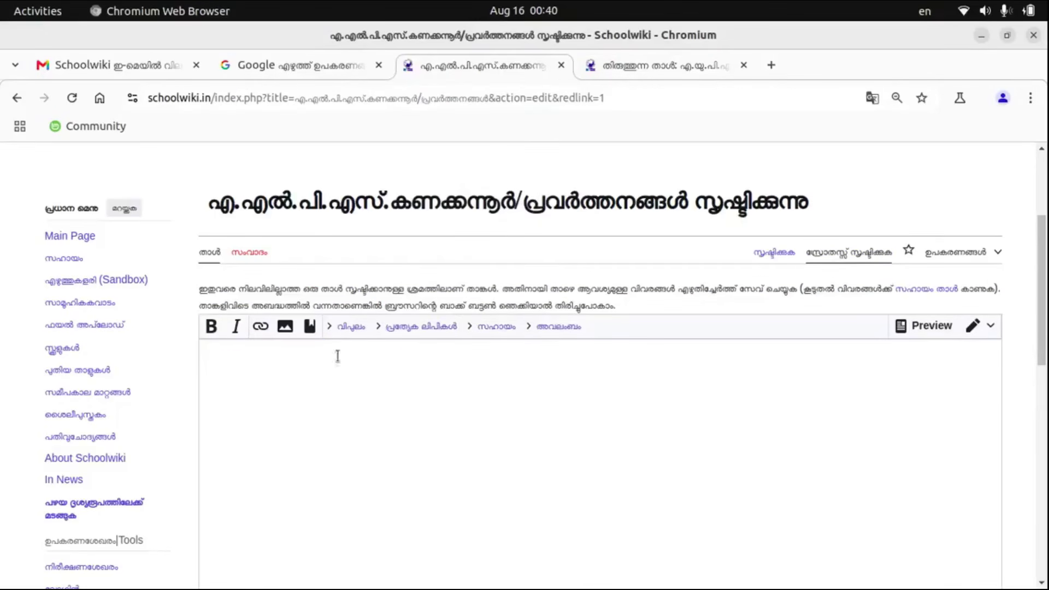
pyautogui.scroll(1, 541, 256)
pyautogui.scroll(-1, 533, 284)
pyautogui.rightClick(244, 358)
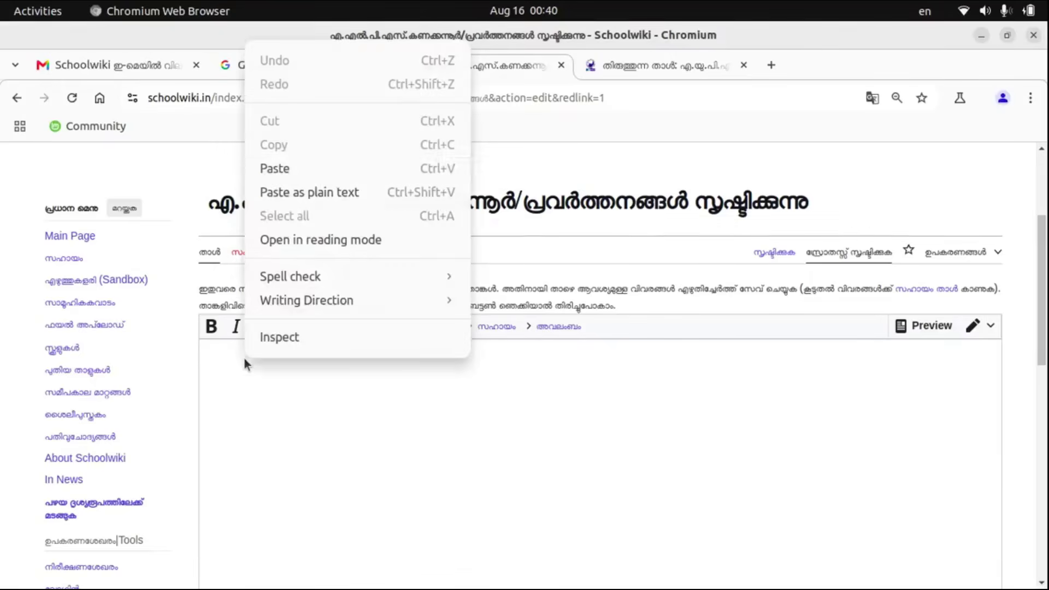
pyautogui.click(335, 175)
pyautogui.scroll(-10, 384, 371)
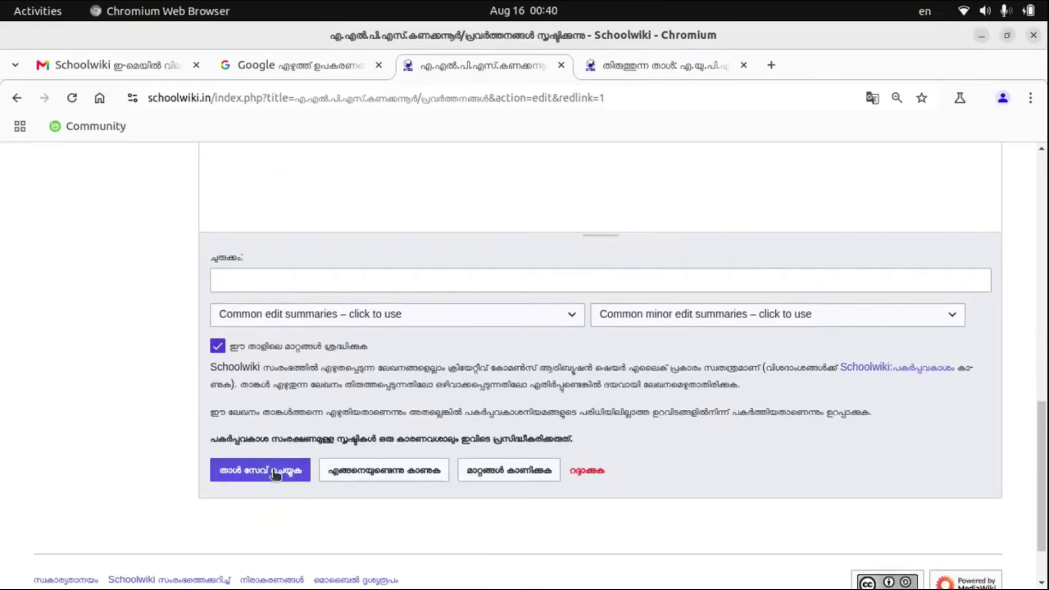
pyautogui.click(275, 473)
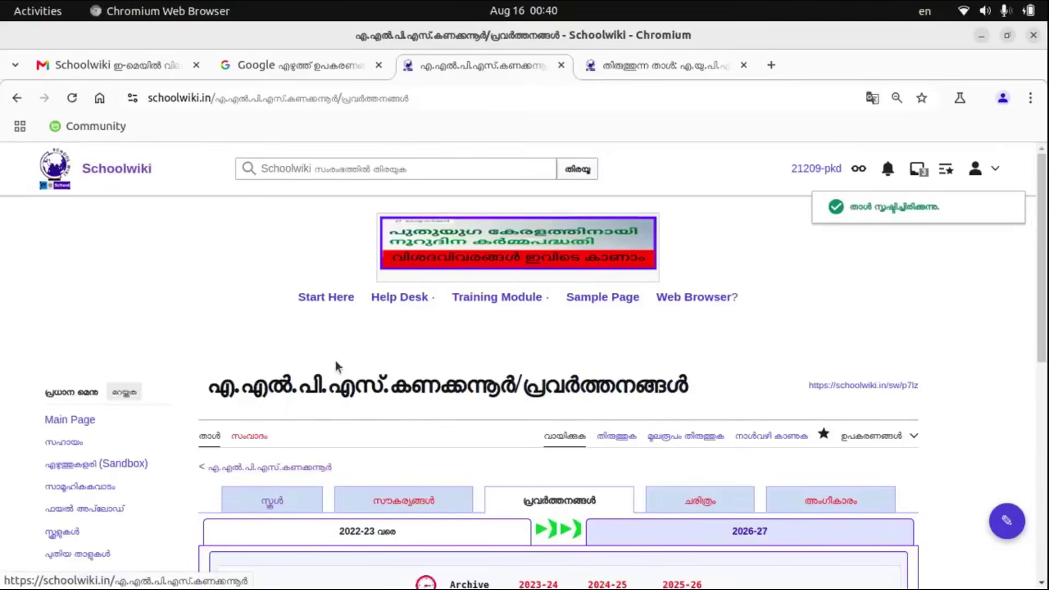
pyautogui.scroll(-4, 364, 349)
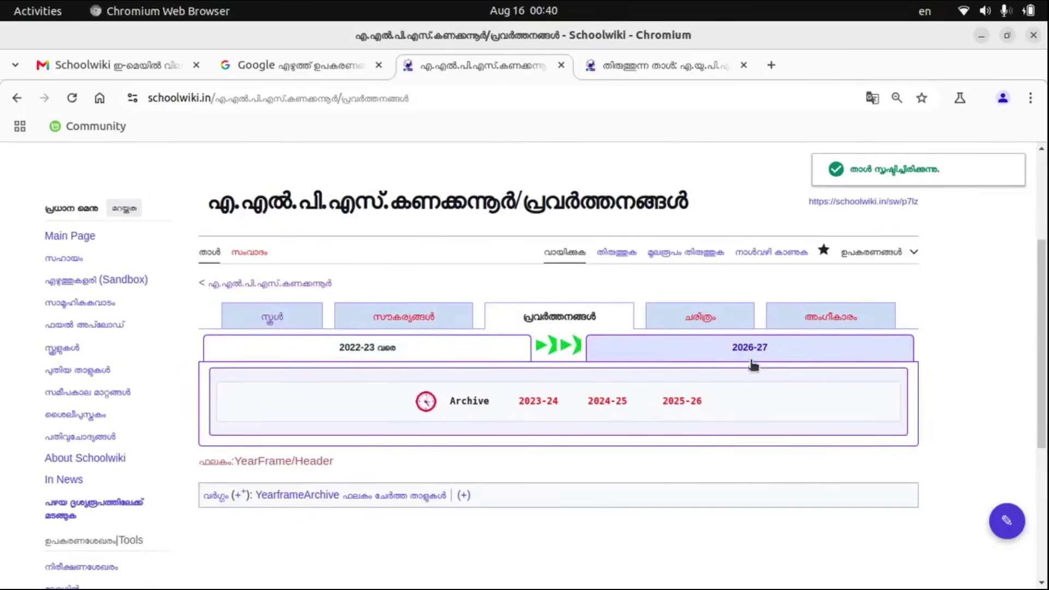
pyautogui.moveTo(750, 354)
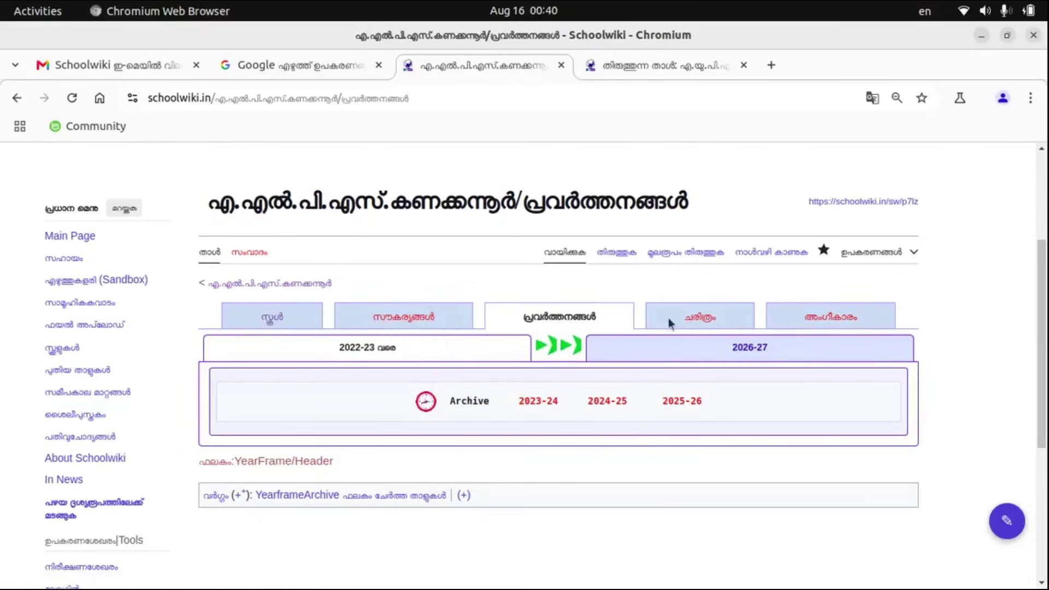
pyautogui.moveTo(607, 354)
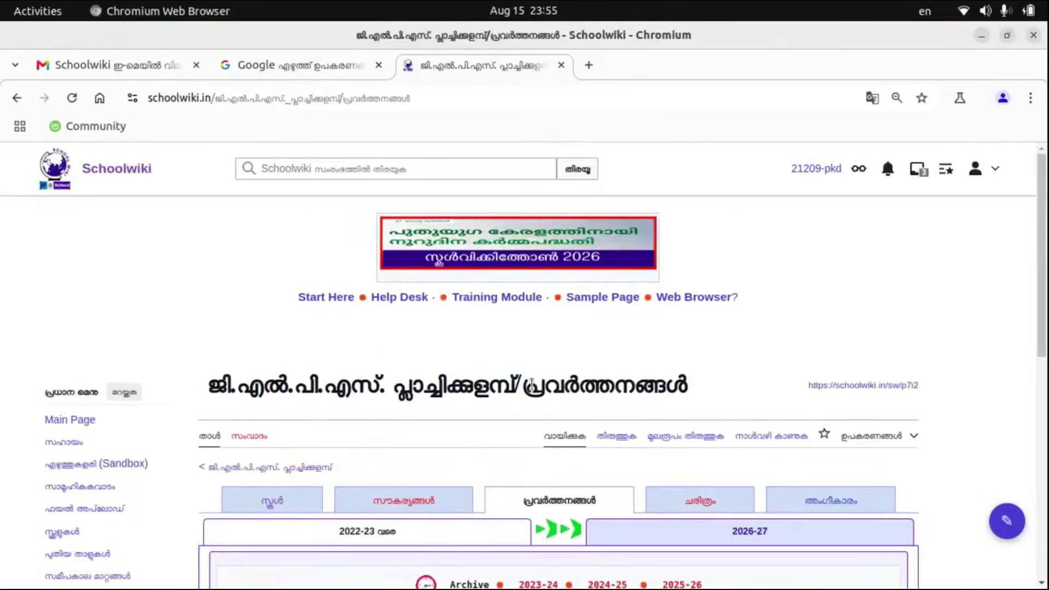
# Open the 2026-27 activities page of ജി.എൽ.പി.എസ്. പ്ലാച്ചിക്കുളമ്പ് from its പ്രവർത്തനങ്ങൾ page
pyautogui.scroll(-3, 547, 383)
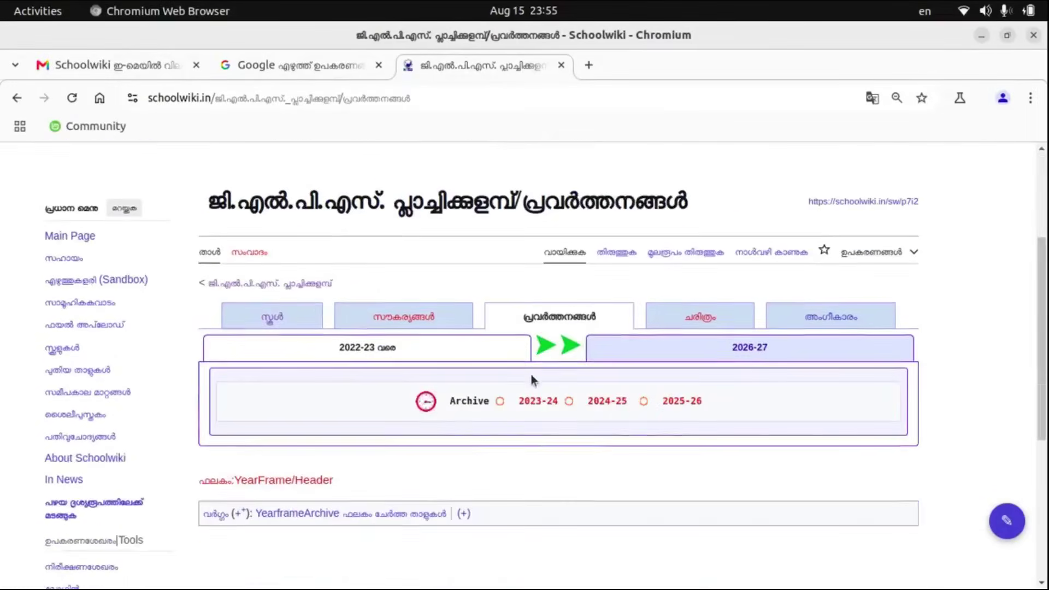
pyautogui.click(751, 354)
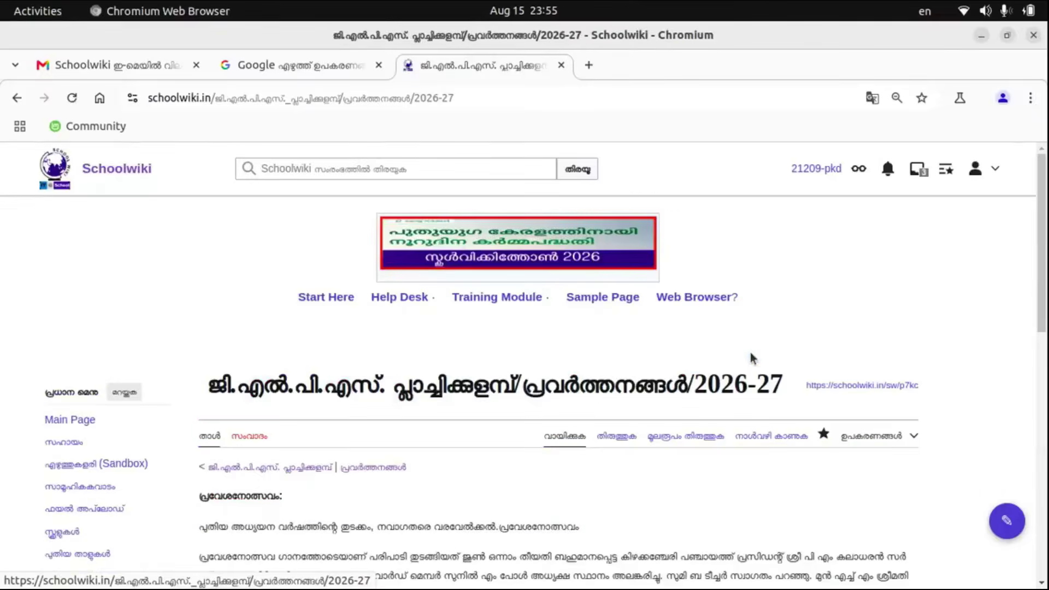
pyautogui.scroll(-3, 765, 492)
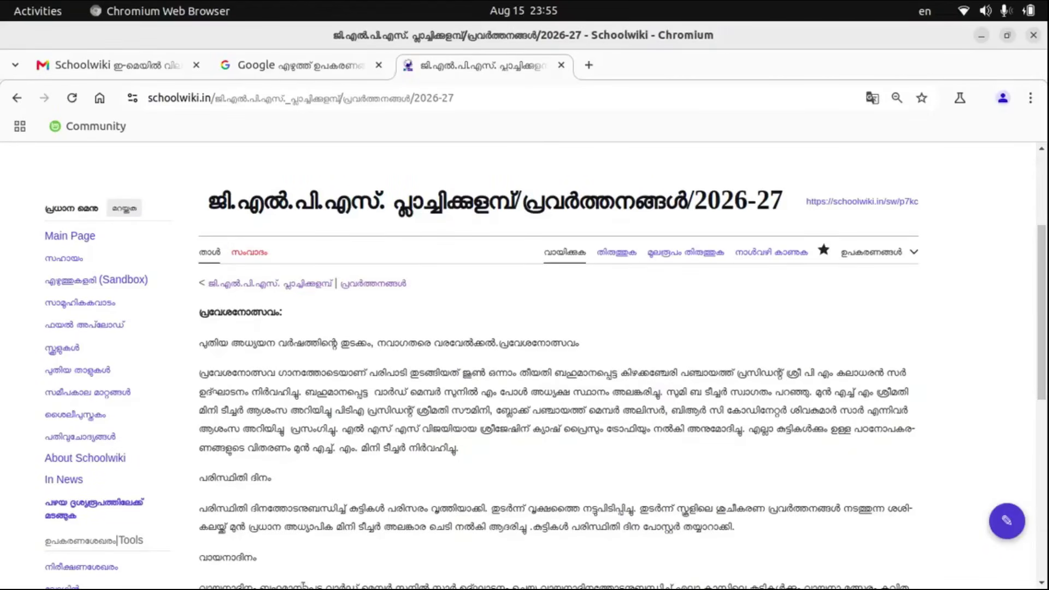
# In Files, examine the named JPEG images in the Desktop/21229 folder, then return to the 2026-27 page in Chromium
pyautogui.click(264, 571)
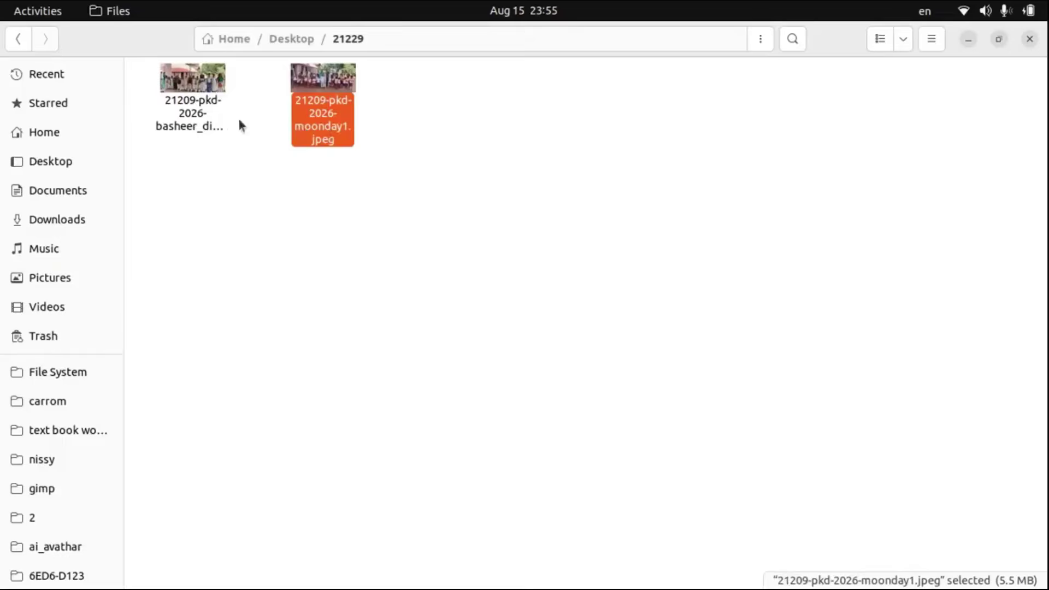
pyautogui.click(207, 124)
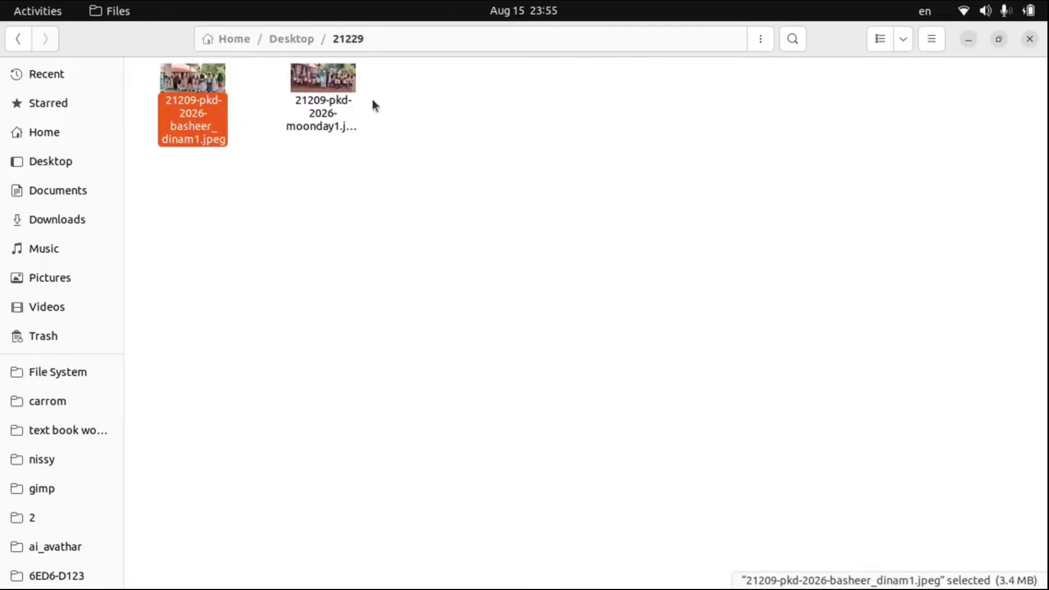
pyautogui.moveTo(423, 588)
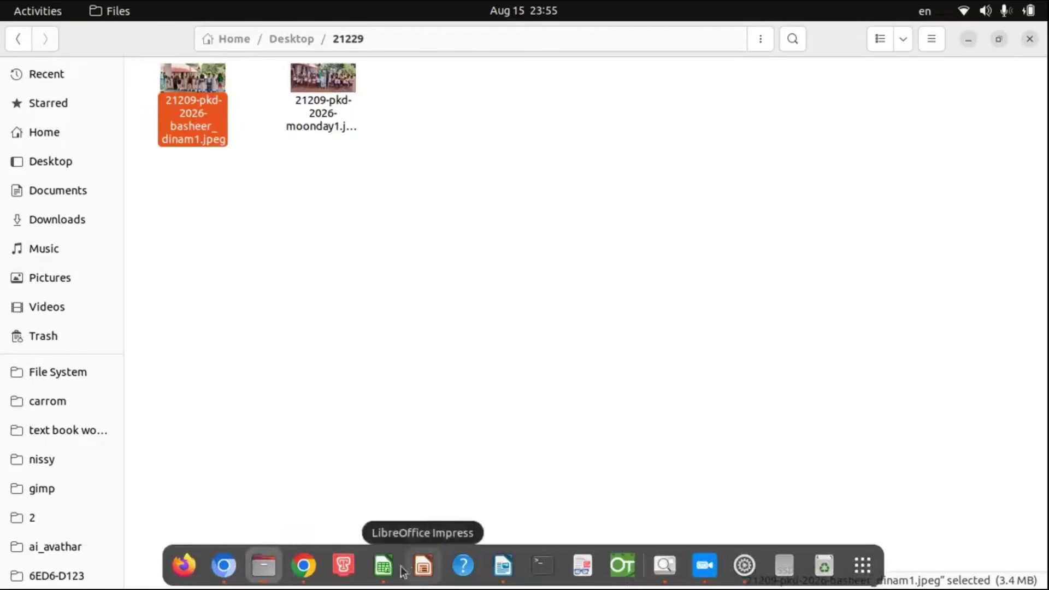
pyautogui.click(223, 567)
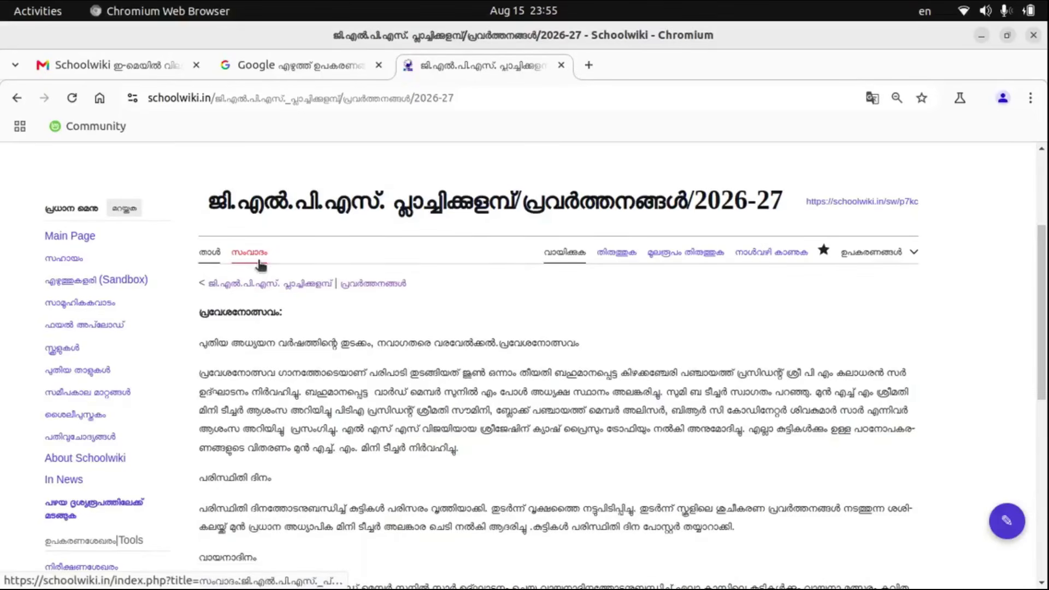
pyautogui.moveTo(253, 255)
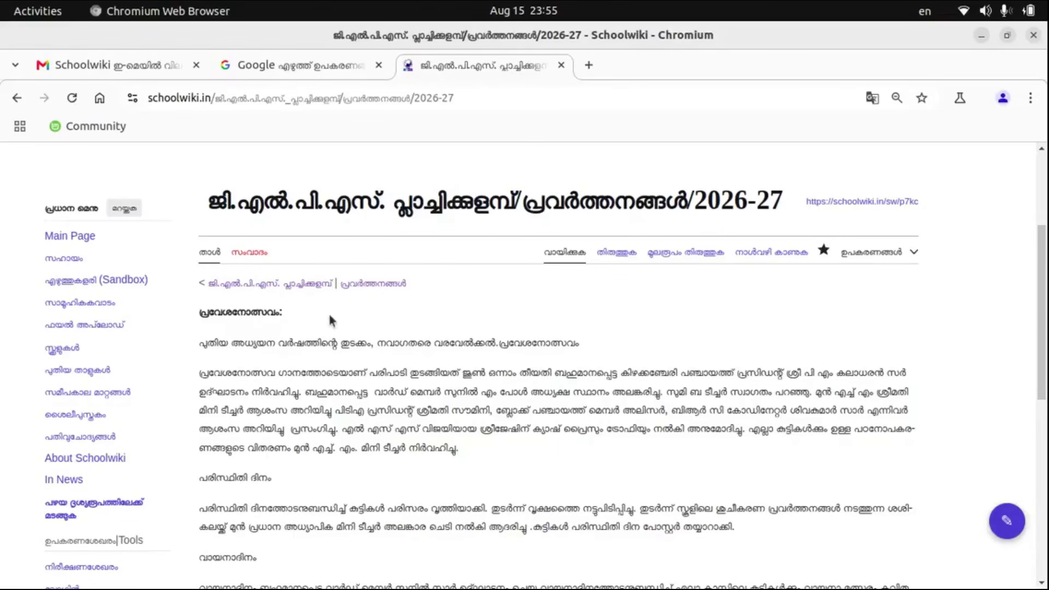
# Start visual editing of the 2026-27 activities page and open the upload form for inserting an image
pyautogui.click(627, 259)
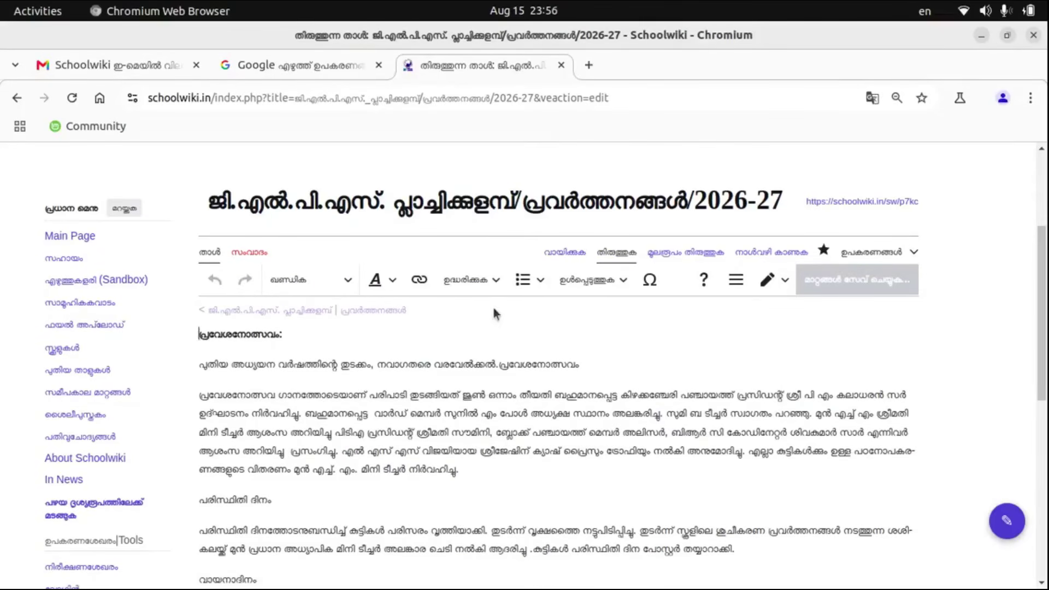
pyautogui.click(621, 287)
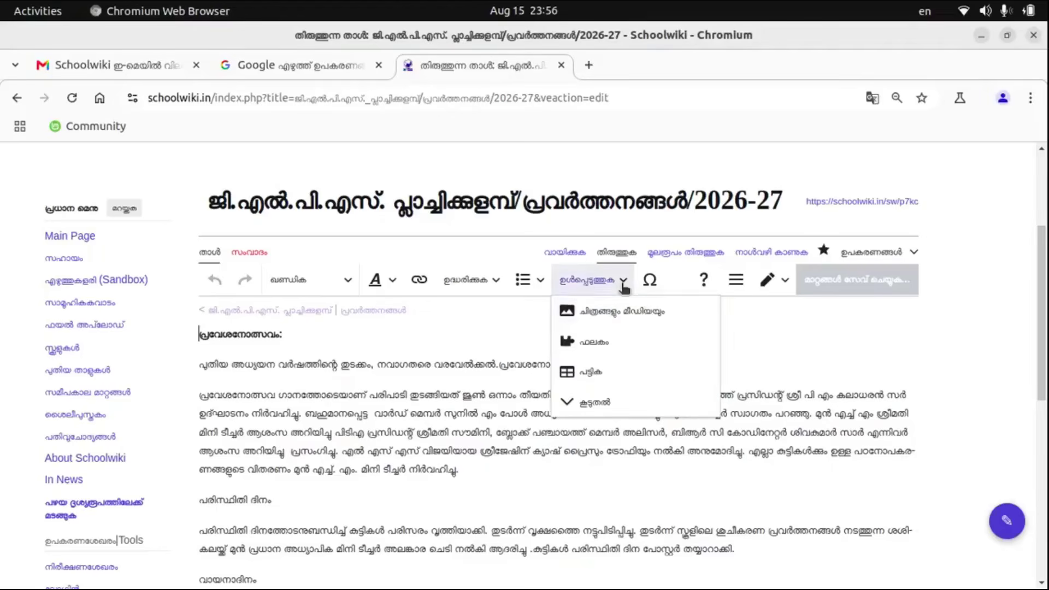
pyautogui.click(619, 311)
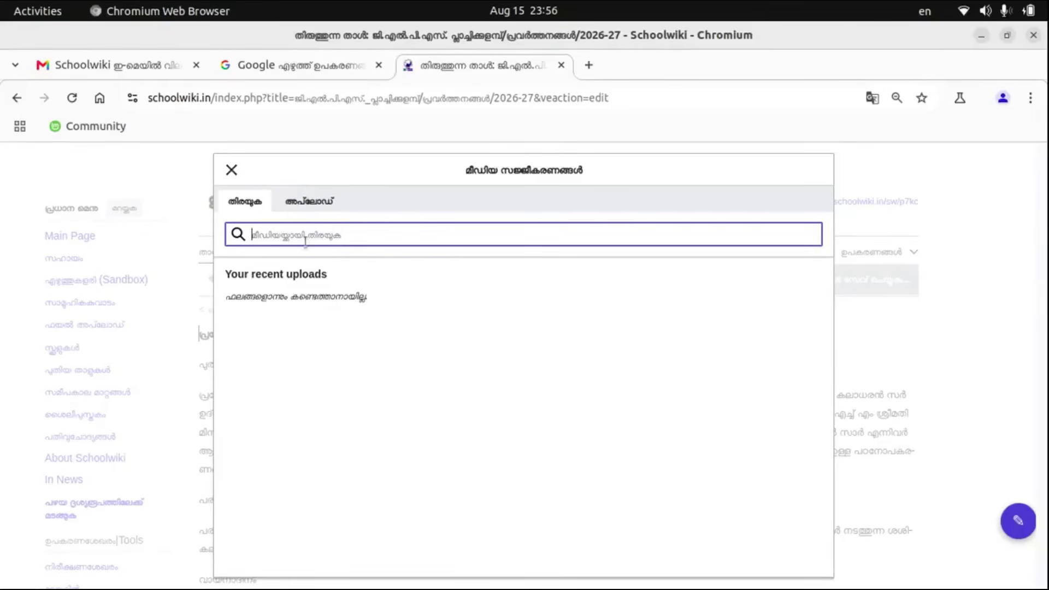
pyautogui.click(309, 203)
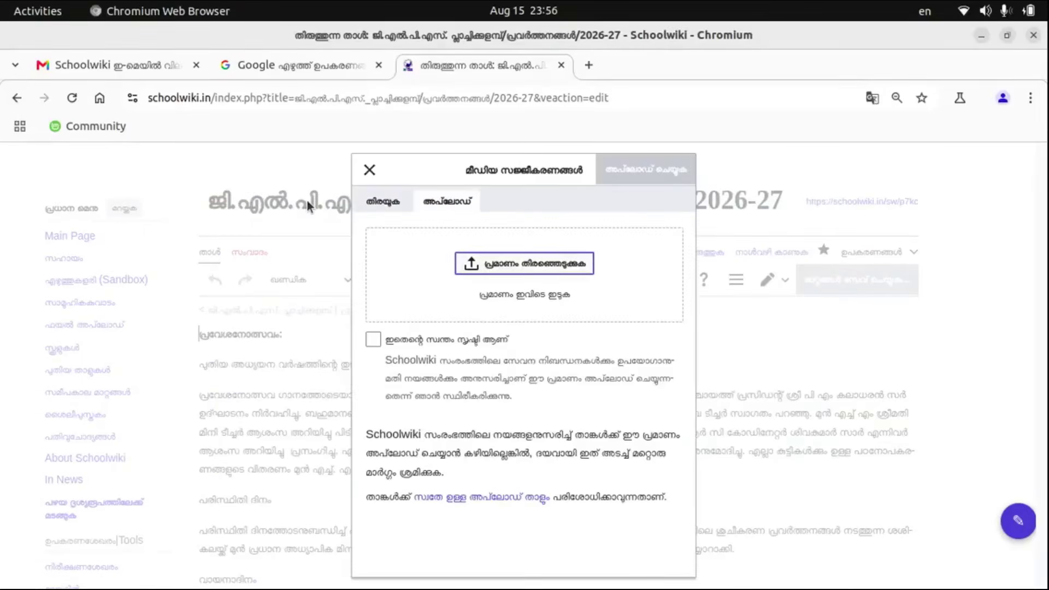
# Upload 21209-pkd-2026-basheer_dinam1.jpeg from the Desktop/21229 folder, declaring it as own work
pyautogui.click(542, 275)
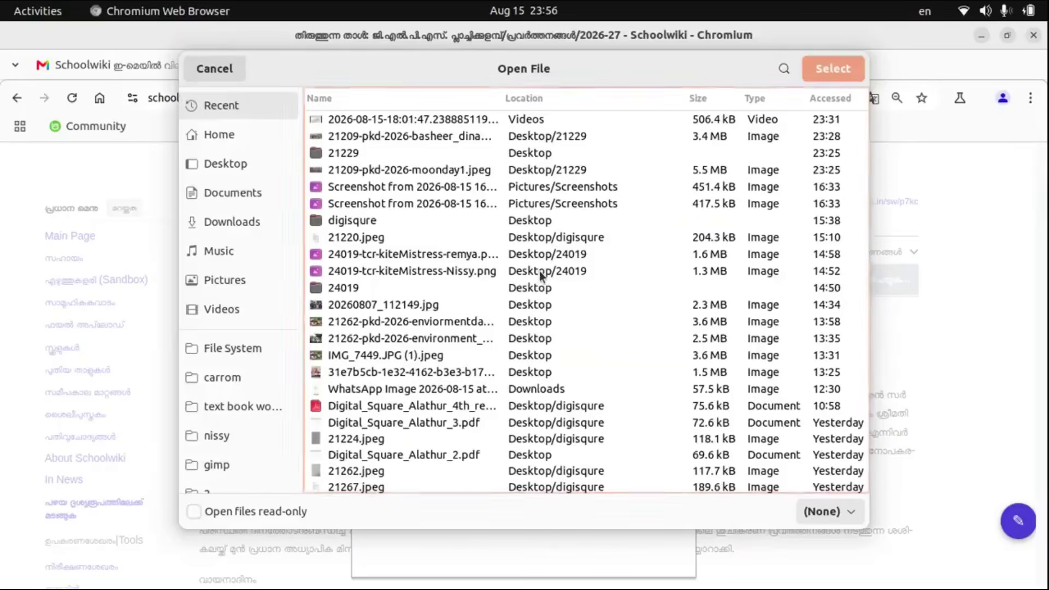
pyautogui.click(260, 173)
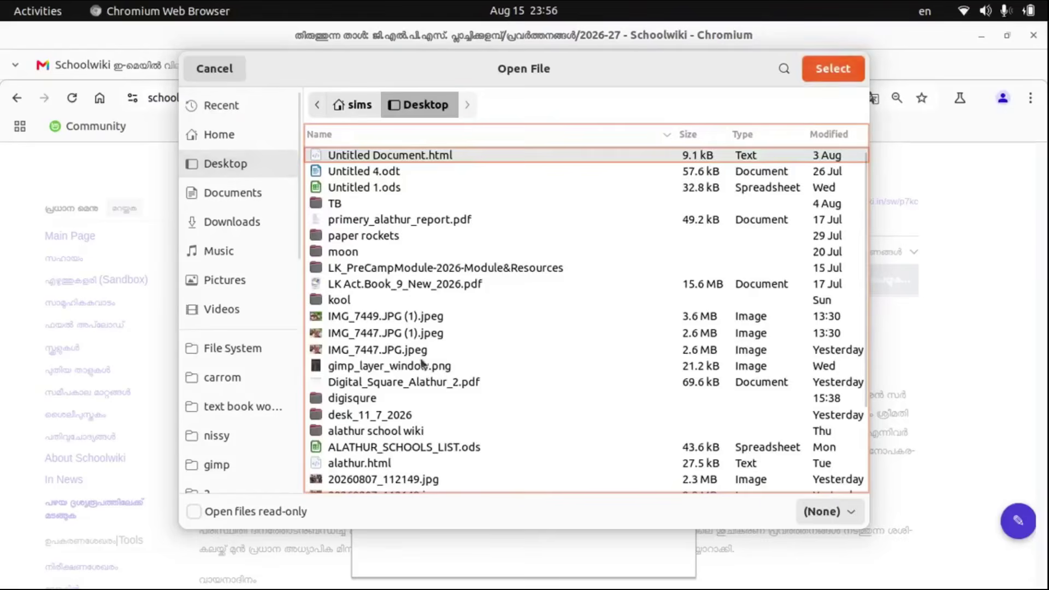
pyautogui.scroll(-5, 354, 474)
pyautogui.doubleClick(352, 469)
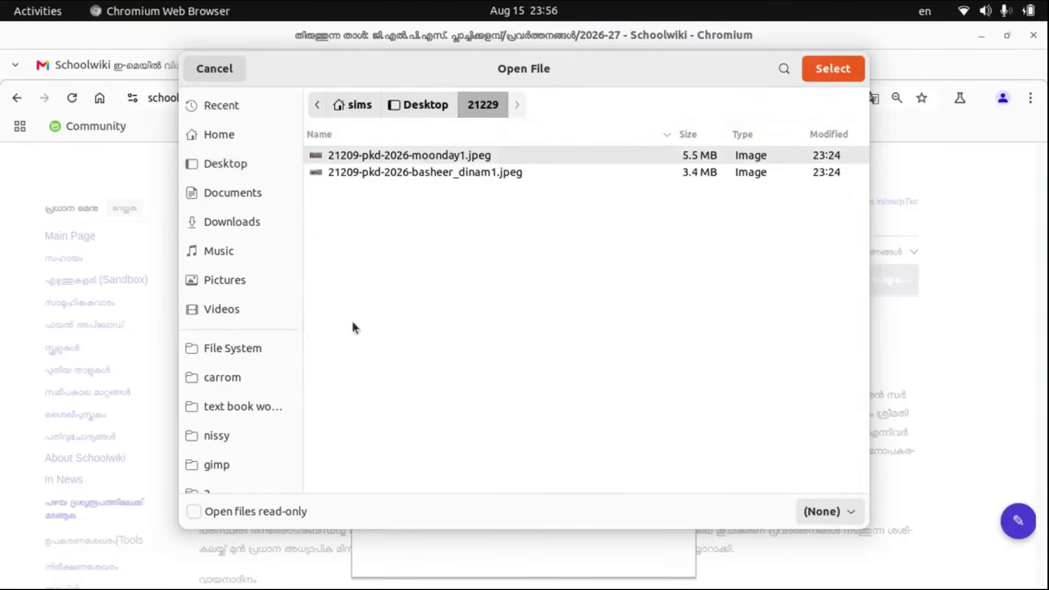
pyautogui.click(453, 172)
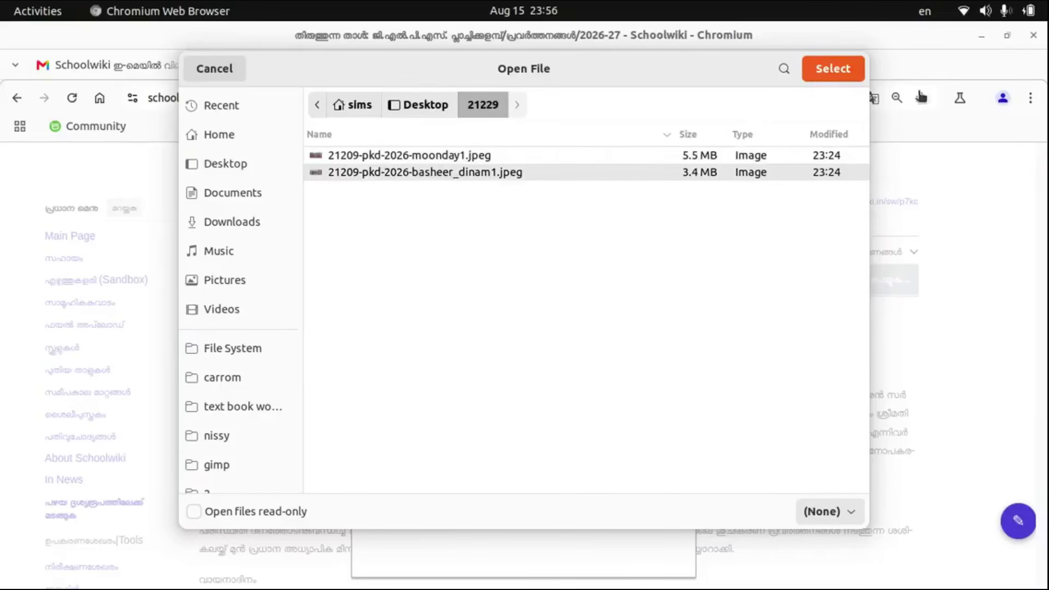
pyautogui.click(831, 70)
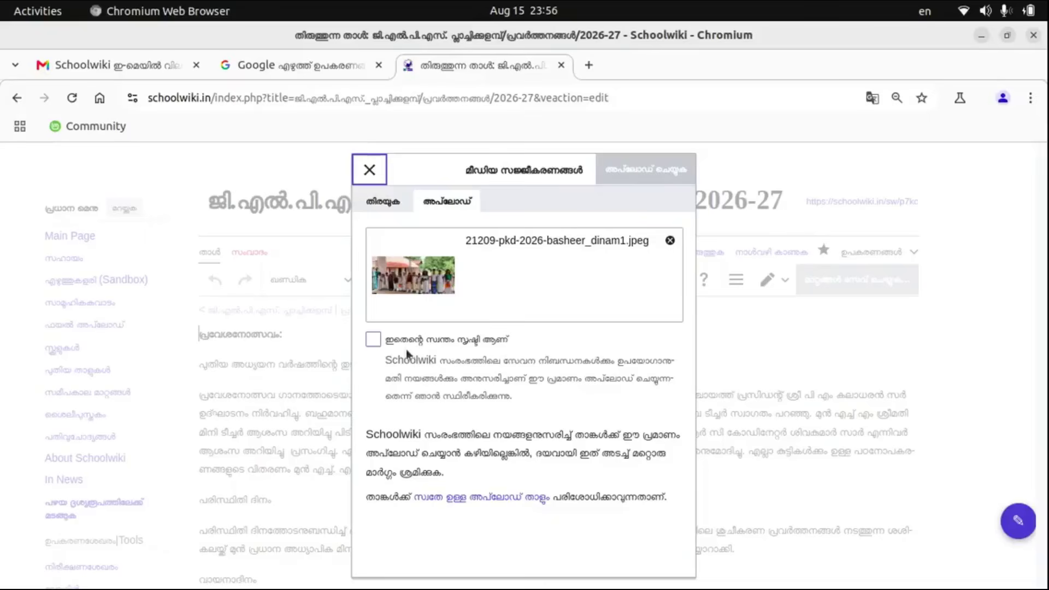
pyautogui.click(373, 340)
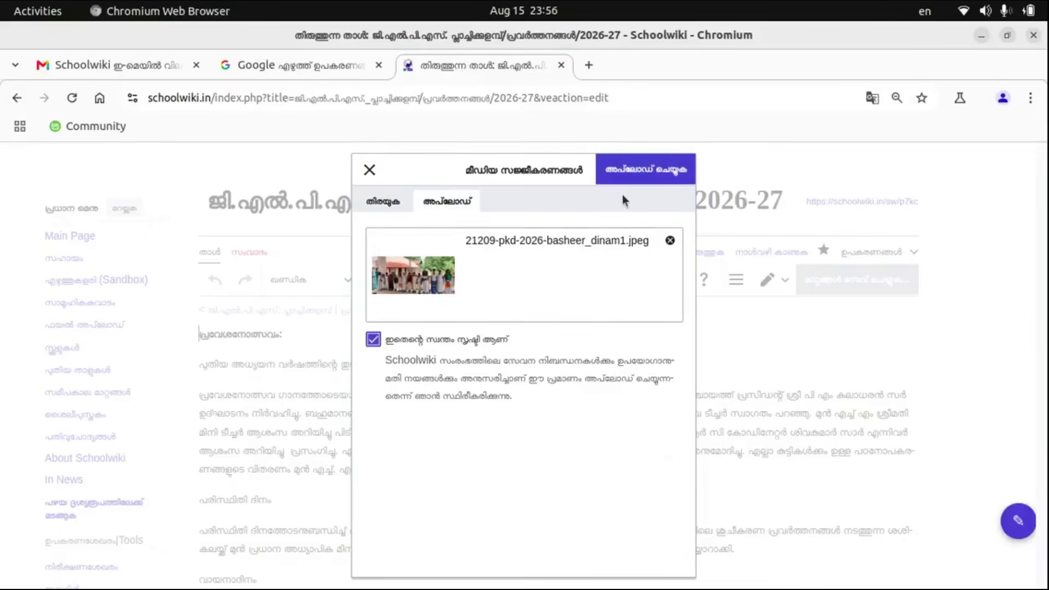
pyautogui.click(636, 168)
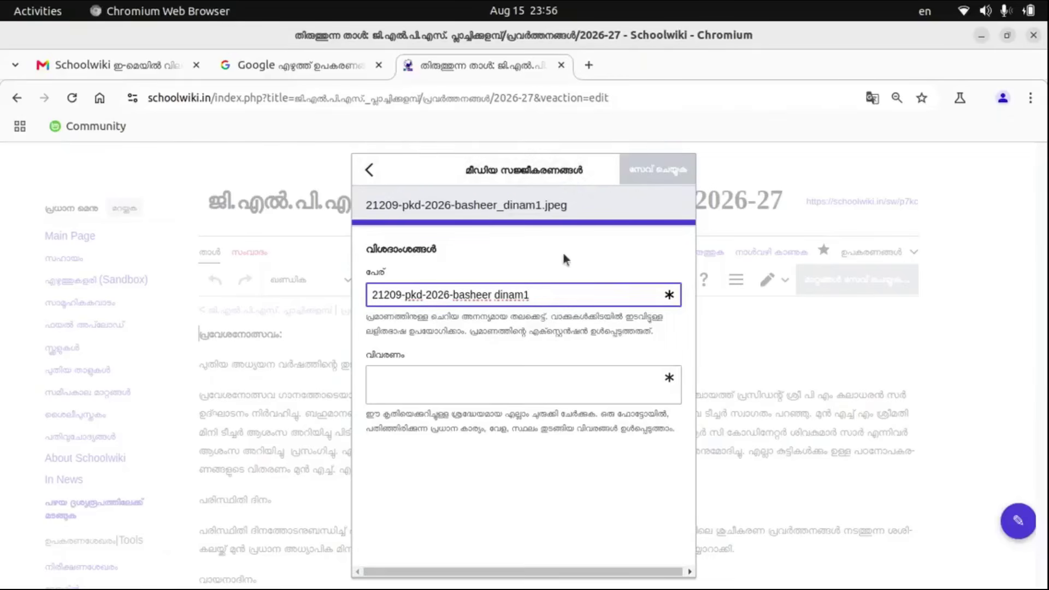
# Write "ബഷീർ ദിനം" in the Google Malayalam input tools page and copy it for the upload's description
pyautogui.click(435, 386)
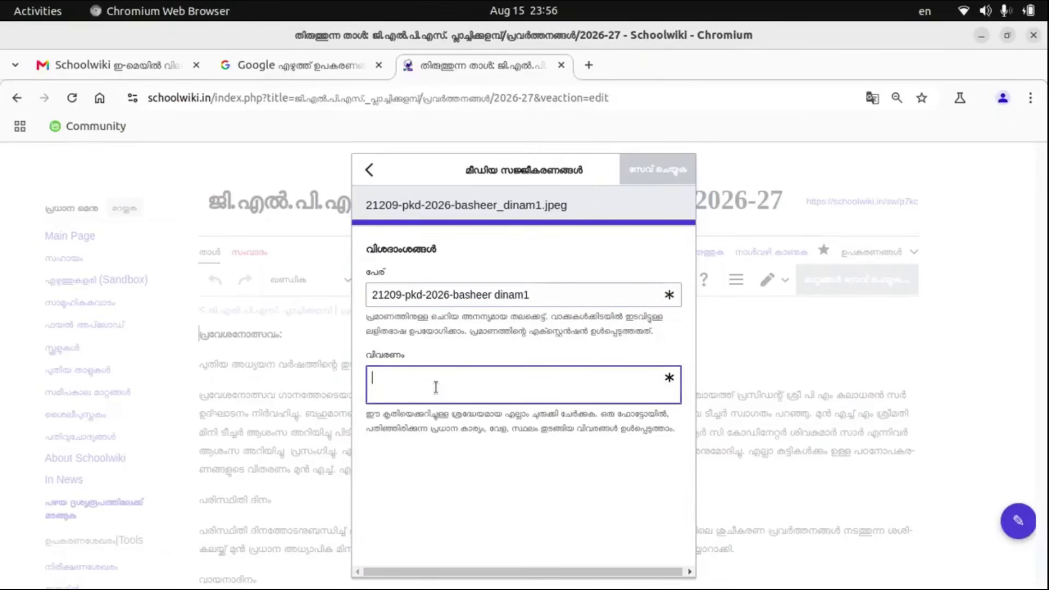
pyautogui.hotkey('ctrl', 'shift', 'Tab')
pyautogui.write('basheer dinam')
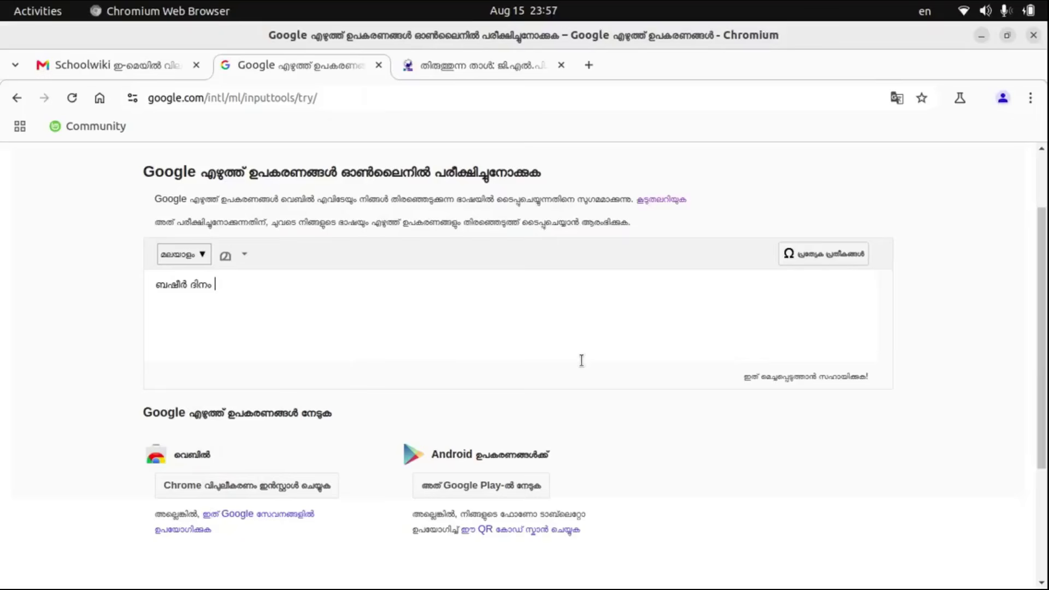
pyautogui.moveTo(228, 286); pyautogui.dragTo(124, 293)
pyautogui.hotkey('ctrl', 'c')
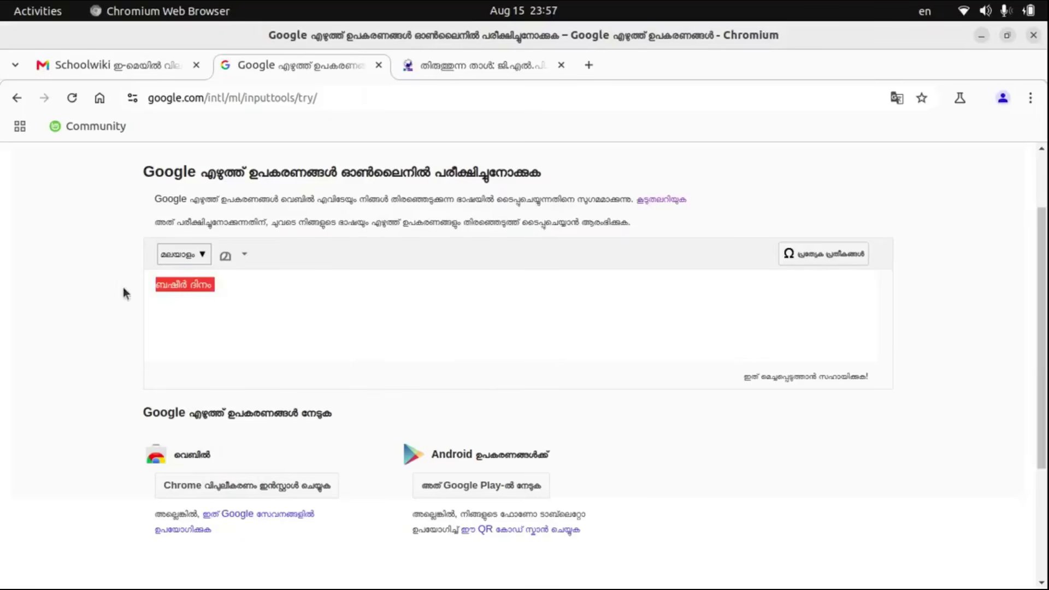
# Give the upload 21209-pkd-2026-basheer dinam1 the description "ബഷീർ ദിനം" and save it
pyautogui.click(467, 62)
pyautogui.click(376, 371)
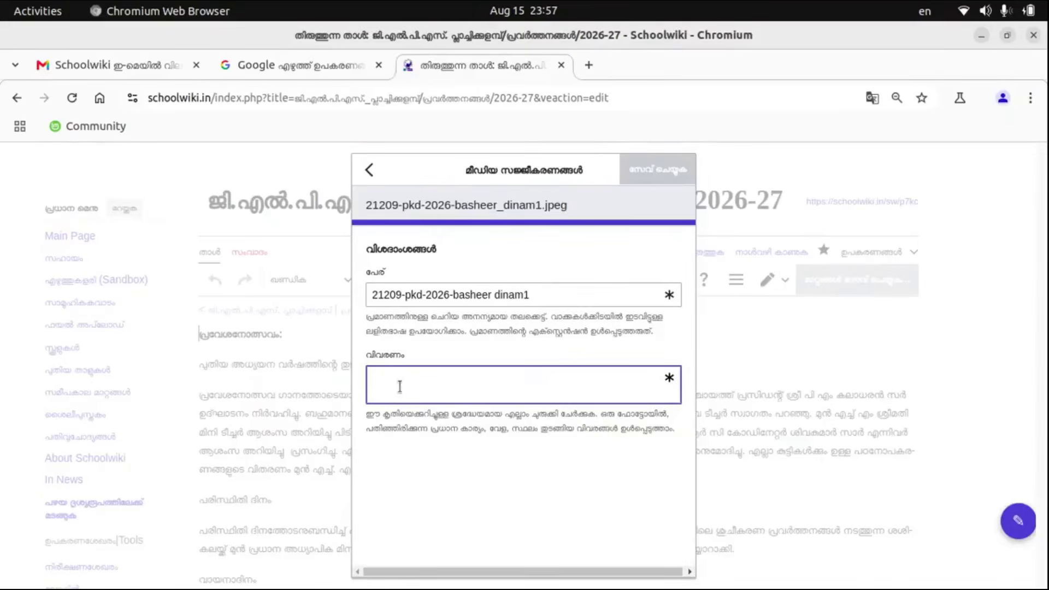
pyautogui.hotkey('ctrl', 'v')
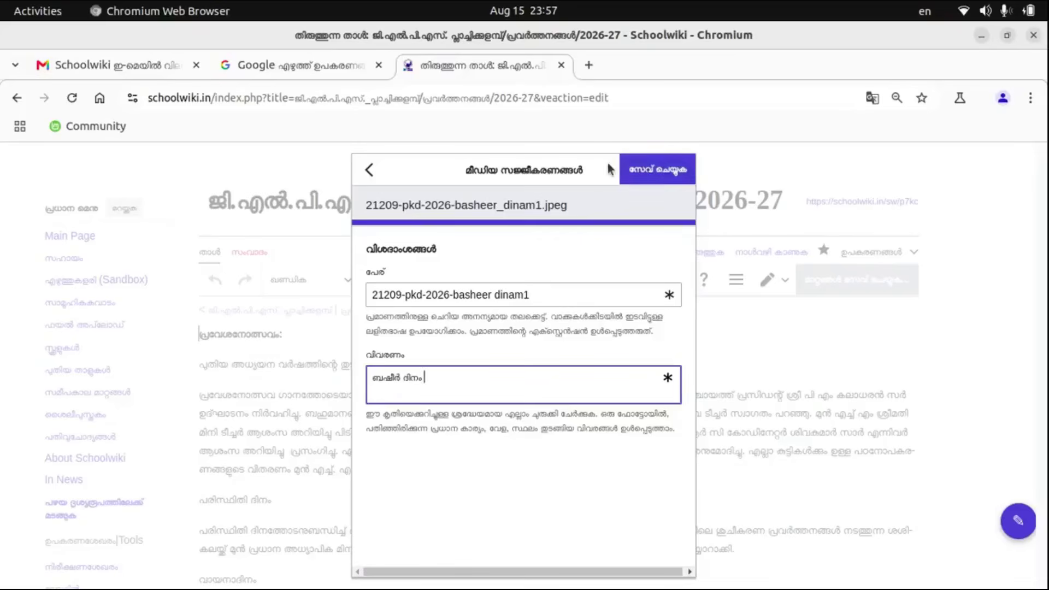
pyautogui.click(661, 171)
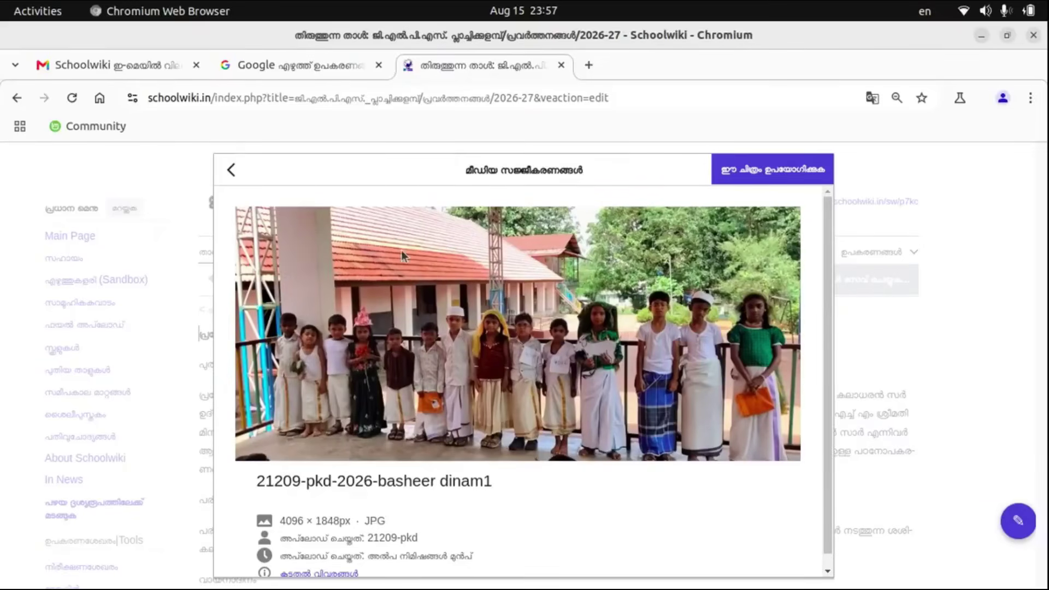
# Use the uploaded image with the caption "ബഷീർ ദിനം" and insert it into the page
pyautogui.scroll(-1, 444, 242)
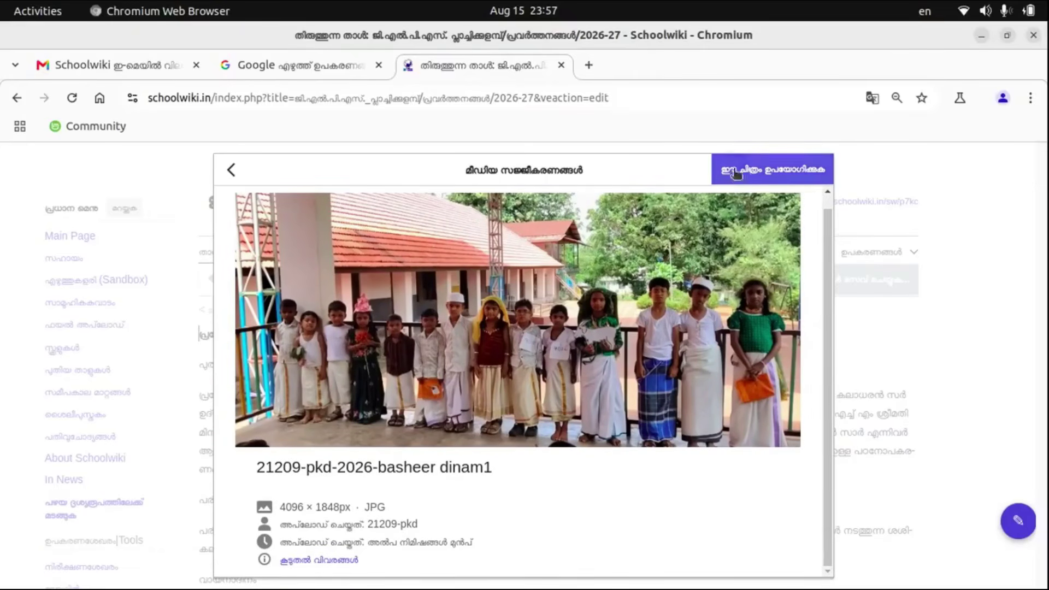
pyautogui.click(775, 174)
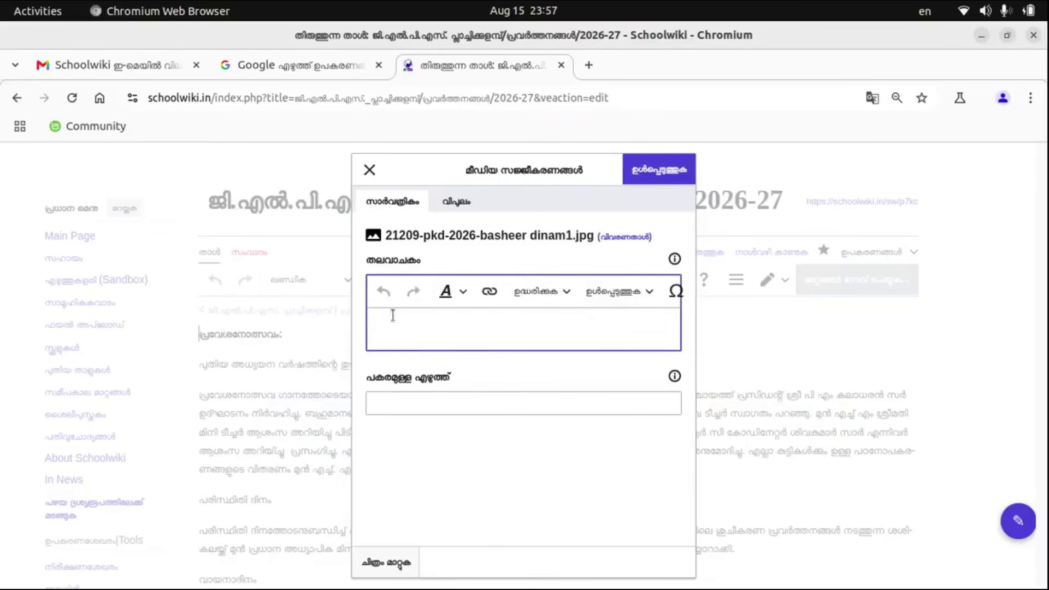
pyautogui.rightClick(449, 324)
pyautogui.click(486, 397)
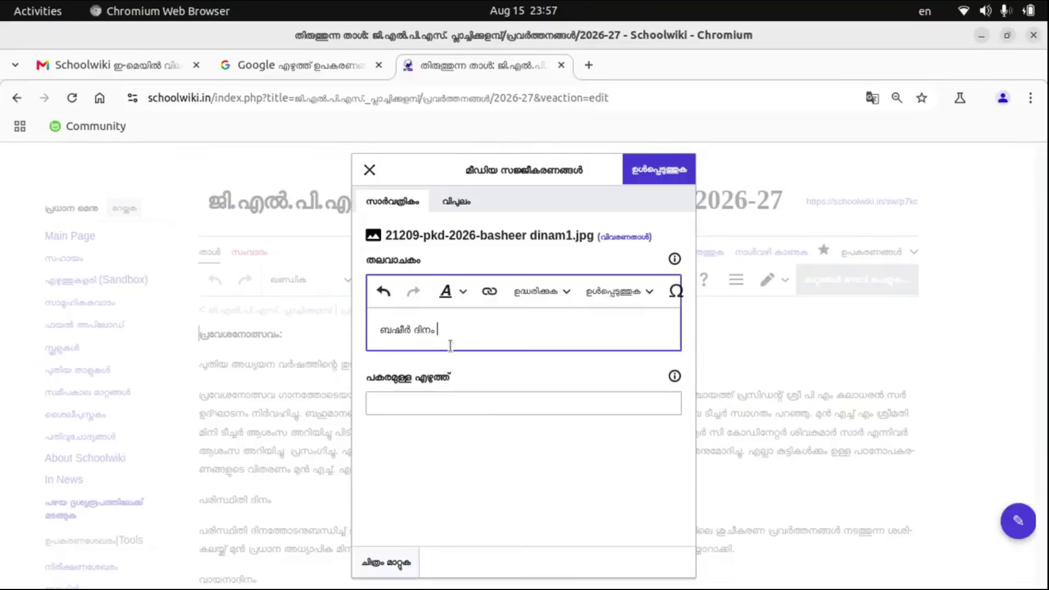
pyautogui.click(660, 172)
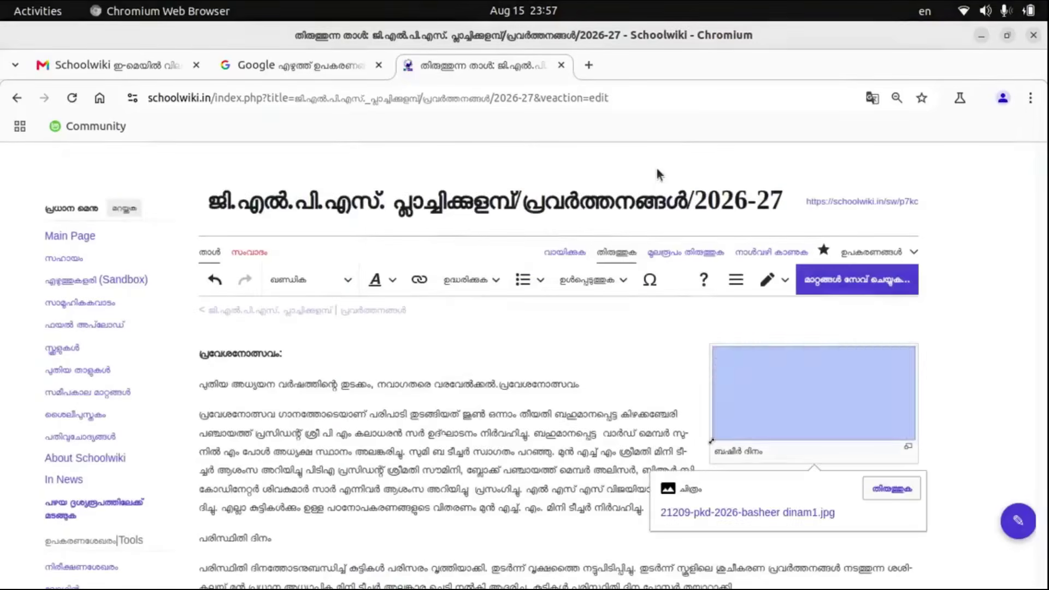
# Move the inserted image down beside the ബഷീർ ദിനം paragraph and enlarge it slightly
pyautogui.scroll(-2, 748, 381)
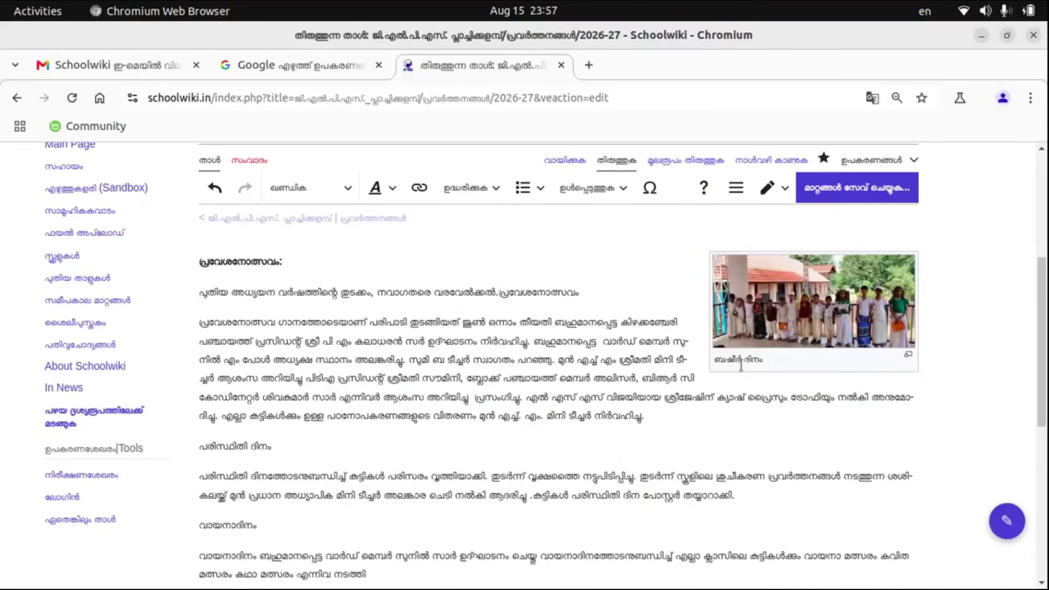
pyautogui.click(756, 327)
pyautogui.moveTo(756, 328); pyautogui.dragTo(748, 426)
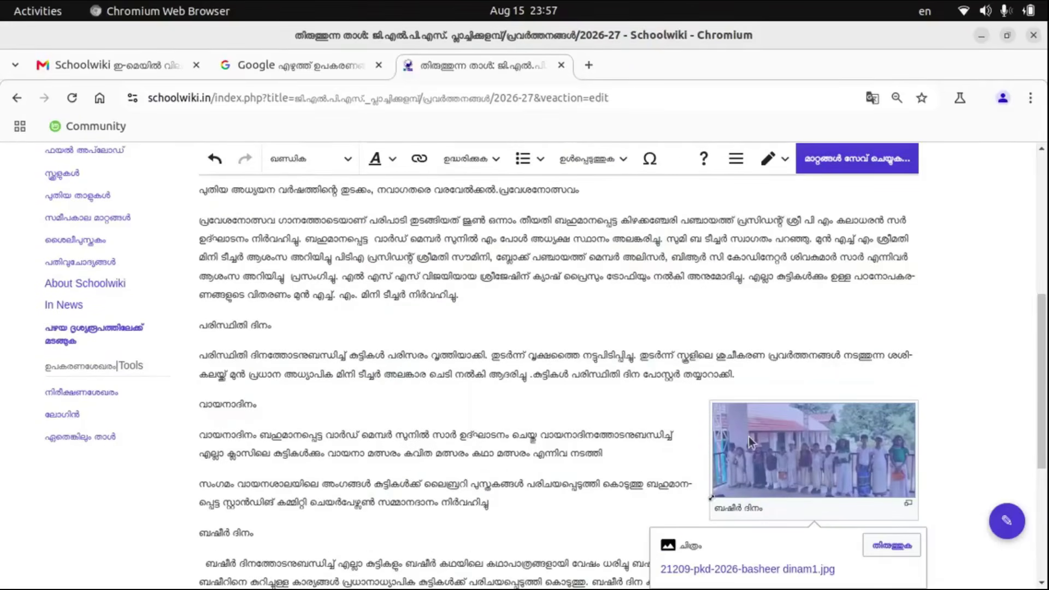
pyautogui.scroll(-2, 746, 415)
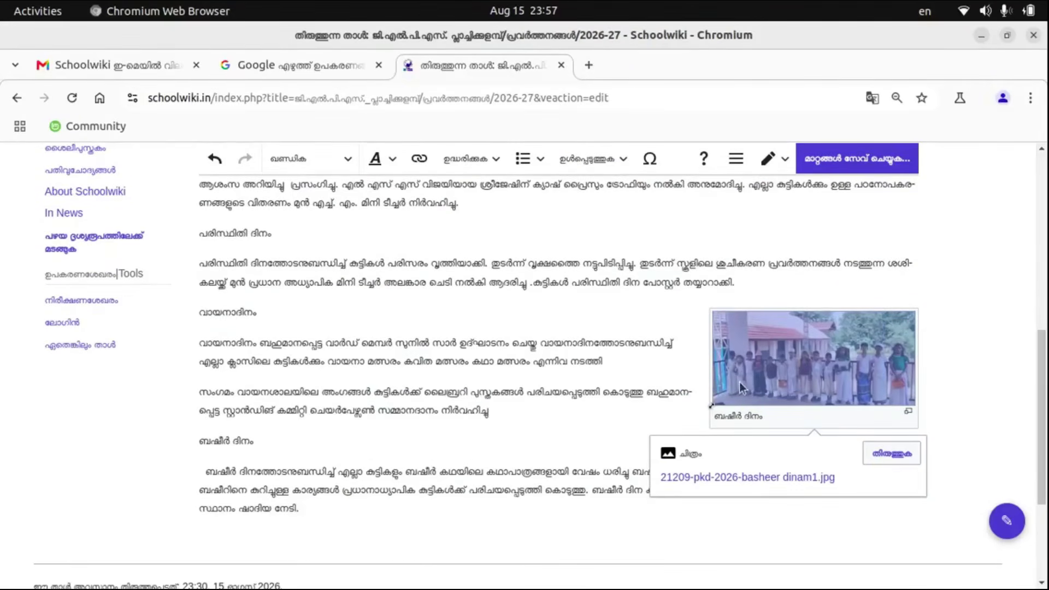
pyautogui.moveTo(741, 387); pyautogui.dragTo(744, 488)
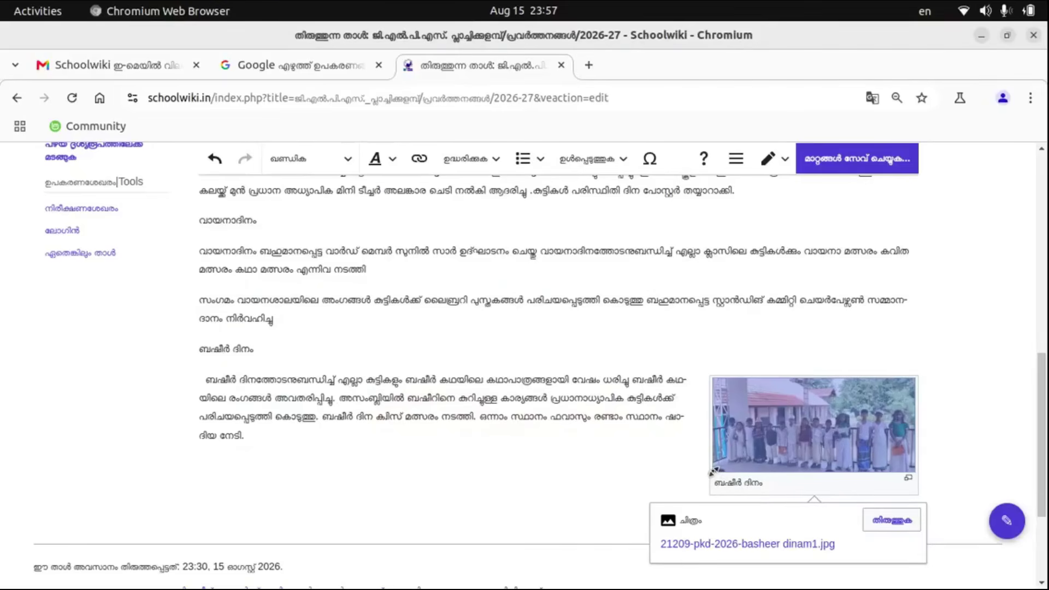
pyautogui.moveTo(712, 471); pyautogui.dragTo(665, 490)
# Save the changes to the 2026-27 page as a minor edit without an edit summary
pyautogui.scroll(3, 710, 349)
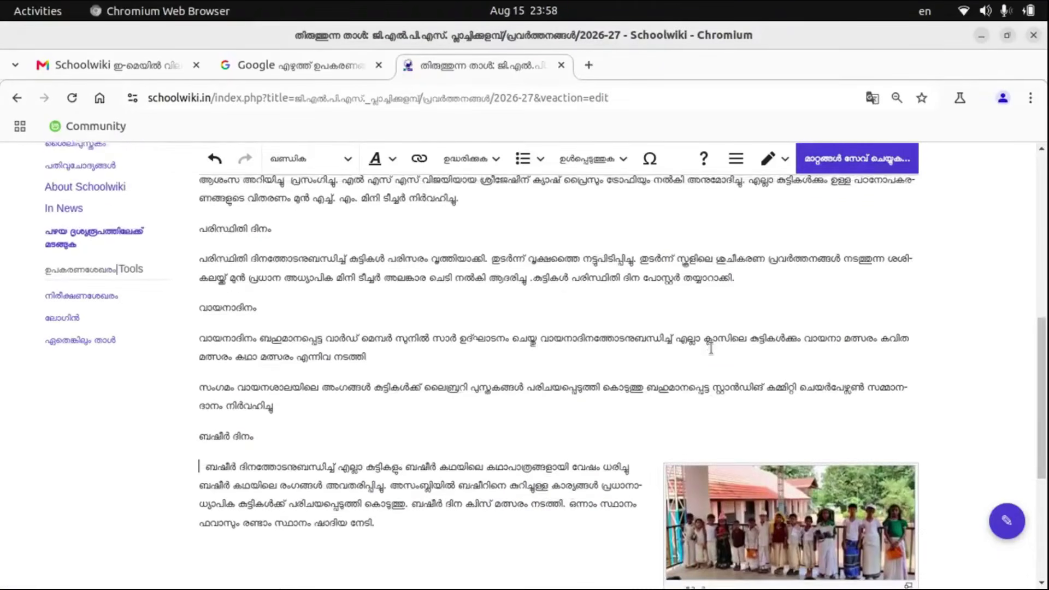
pyautogui.click(859, 158)
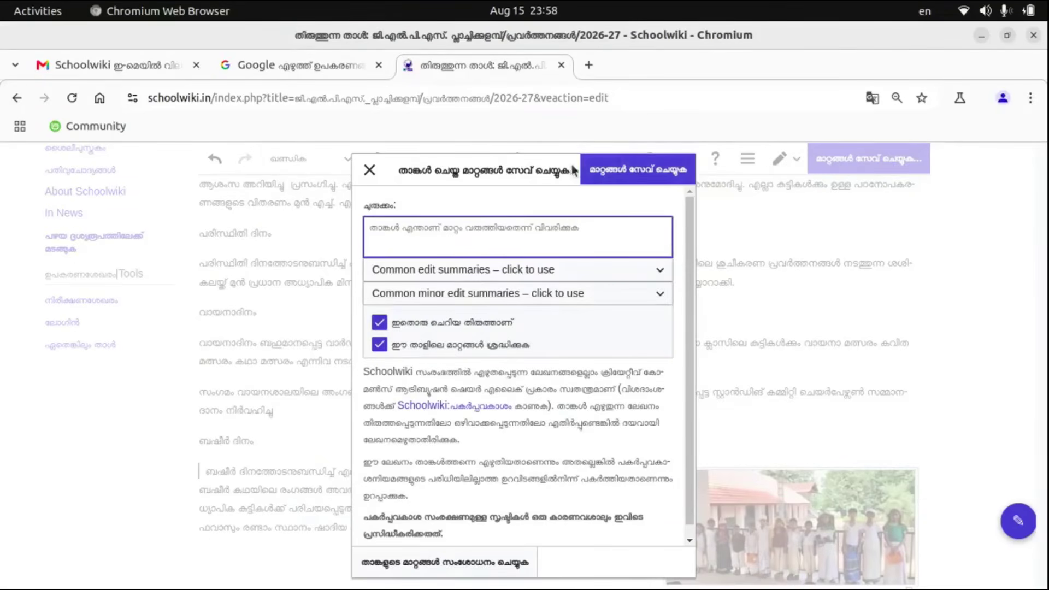
pyautogui.click(611, 169)
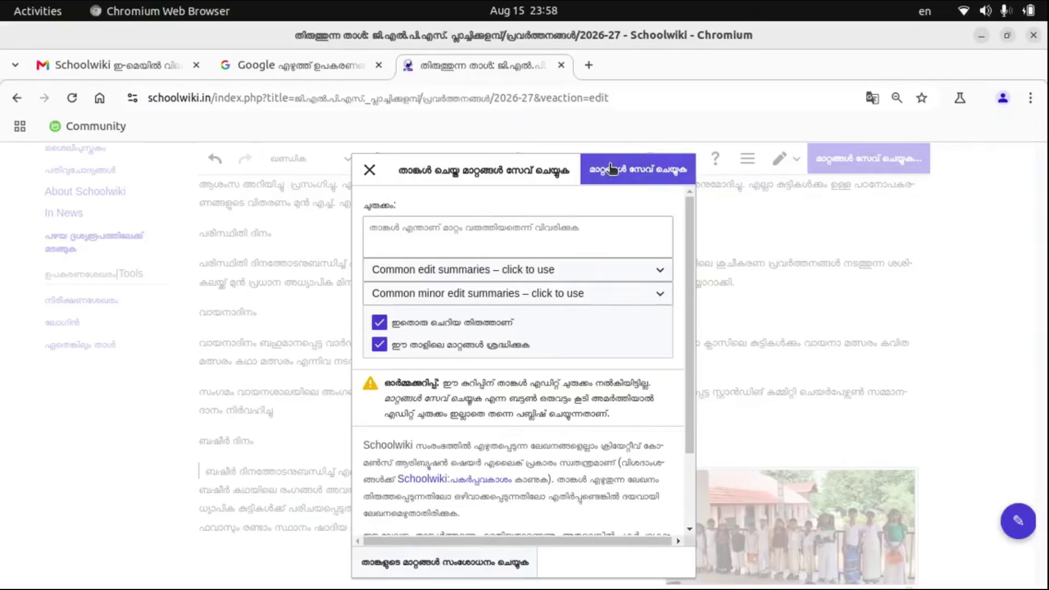
pyautogui.click(612, 169)
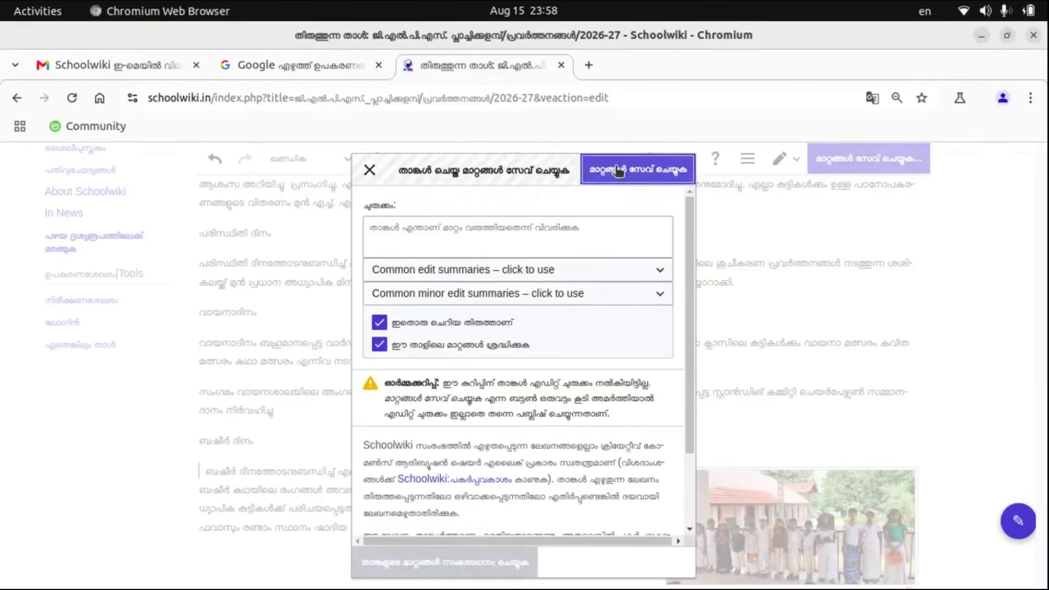
pyautogui.scroll(-2, 689, 360)
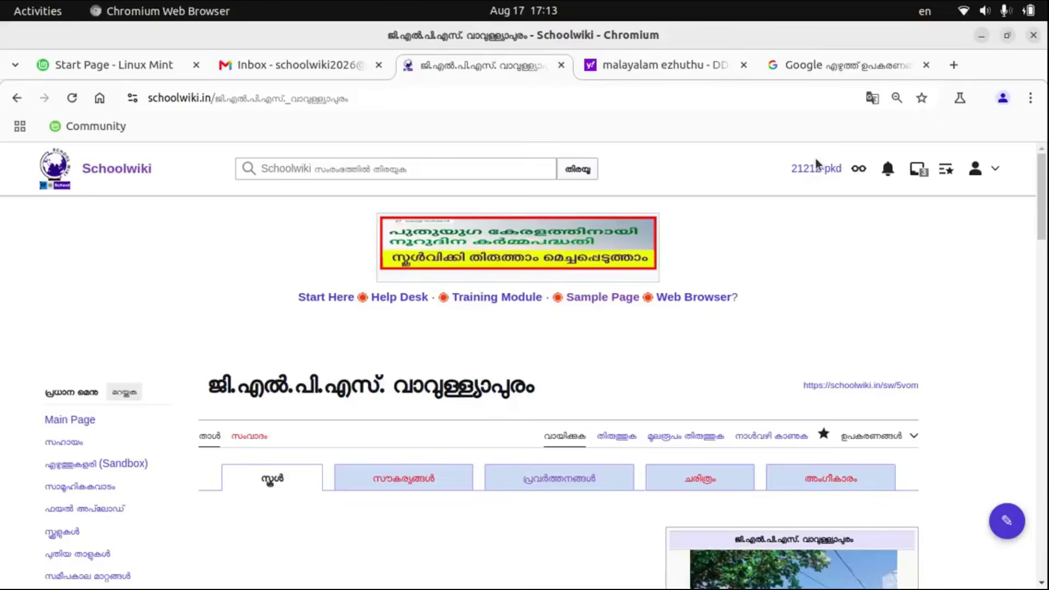
# From the ജി.എൽ.പി.എസ്. വാവുള്ള്യാപുരം page, open the logged-in account's list of uploads and find the newest image
pyautogui.click(995, 171)
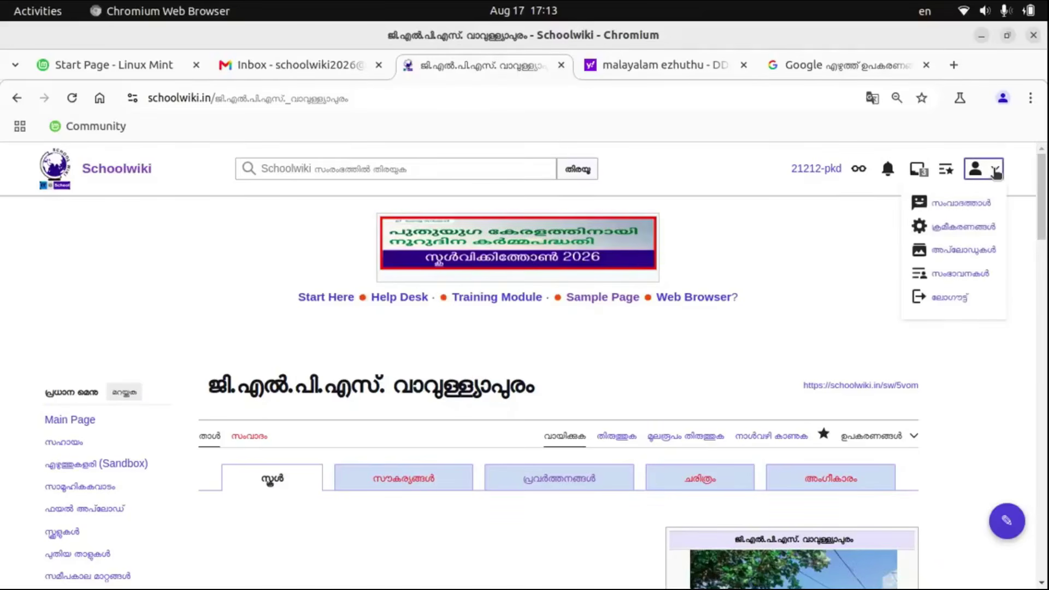
pyautogui.click(964, 251)
pyautogui.scroll(-8, 719, 295)
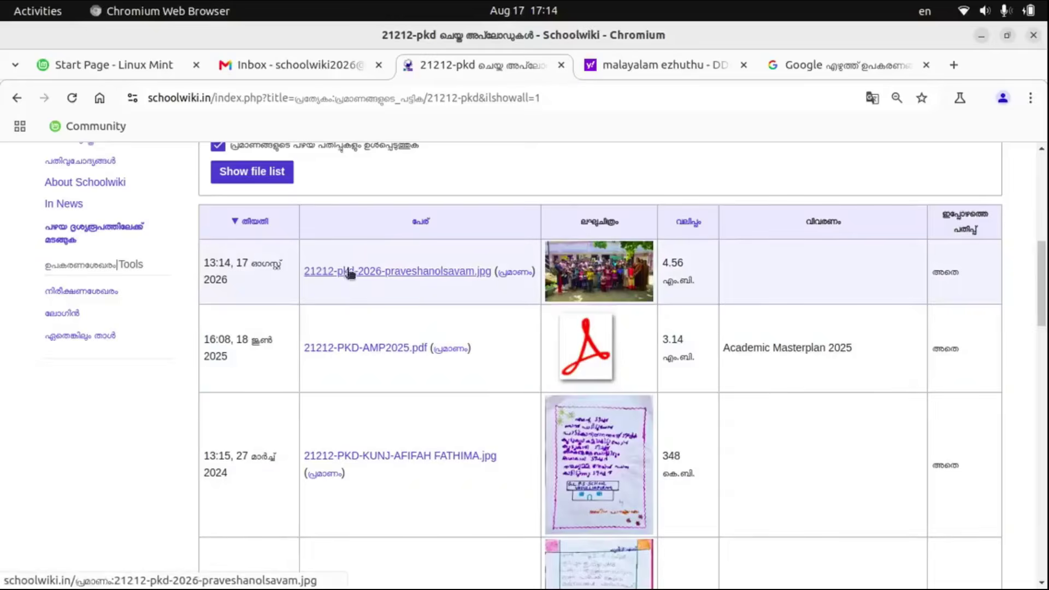
pyautogui.moveTo(516, 276)
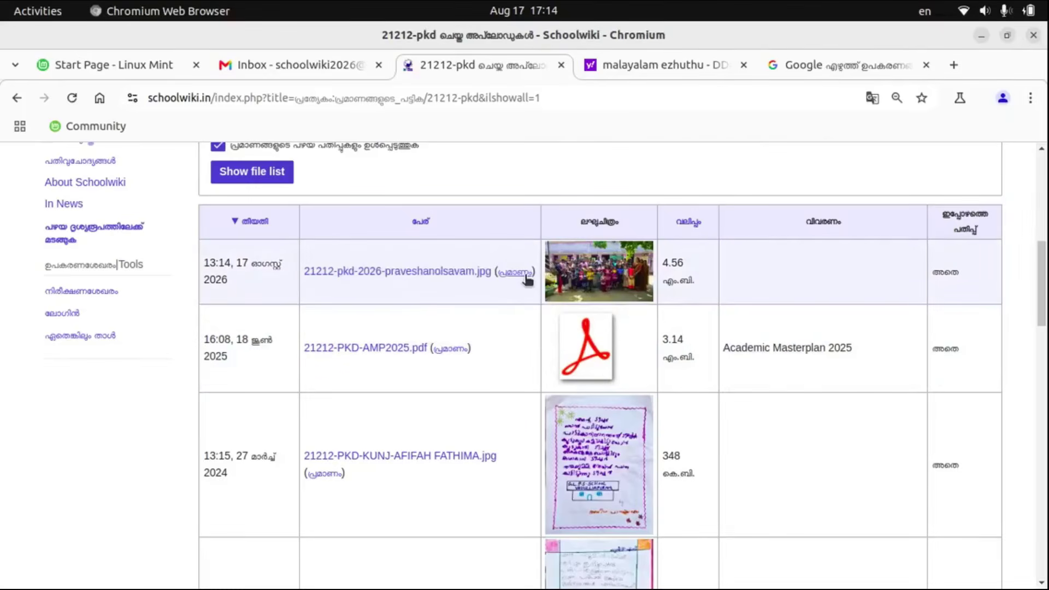
# Open the praveshanolsavam image from the uploads list, copy its file name 21212-pkd-2026-praveshanolsavam.jpg, and close the viewer
pyautogui.click(580, 267)
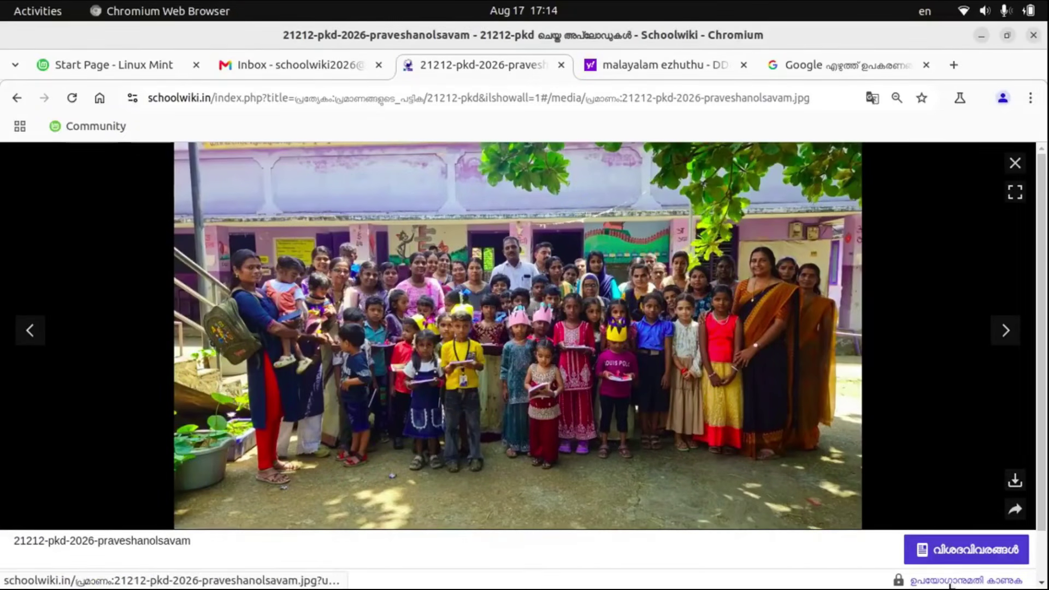
pyautogui.scroll(-2, 949, 584)
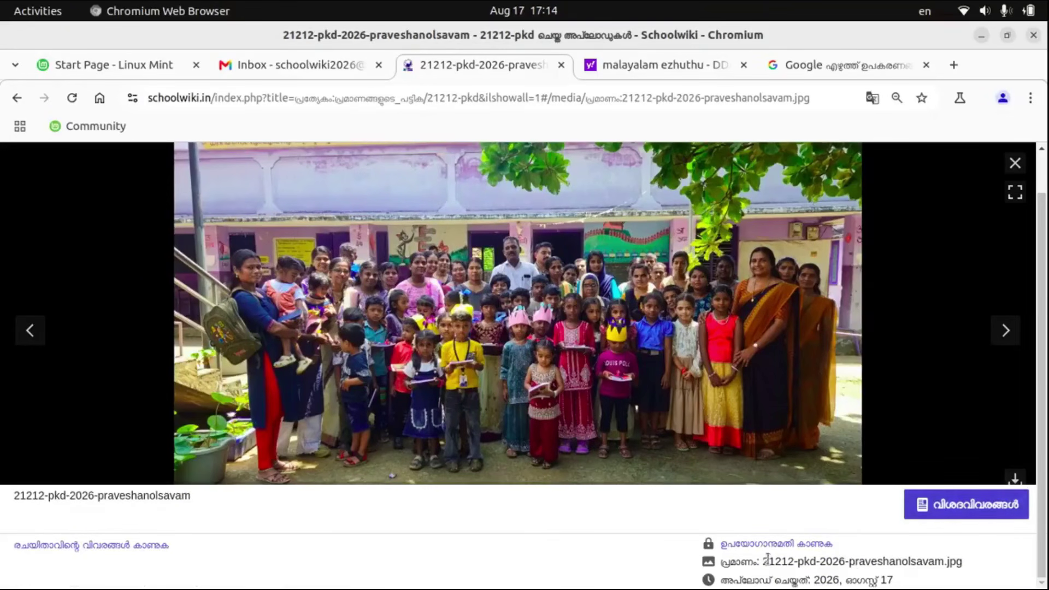
pyautogui.moveTo(911, 559); pyautogui.dragTo(973, 566)
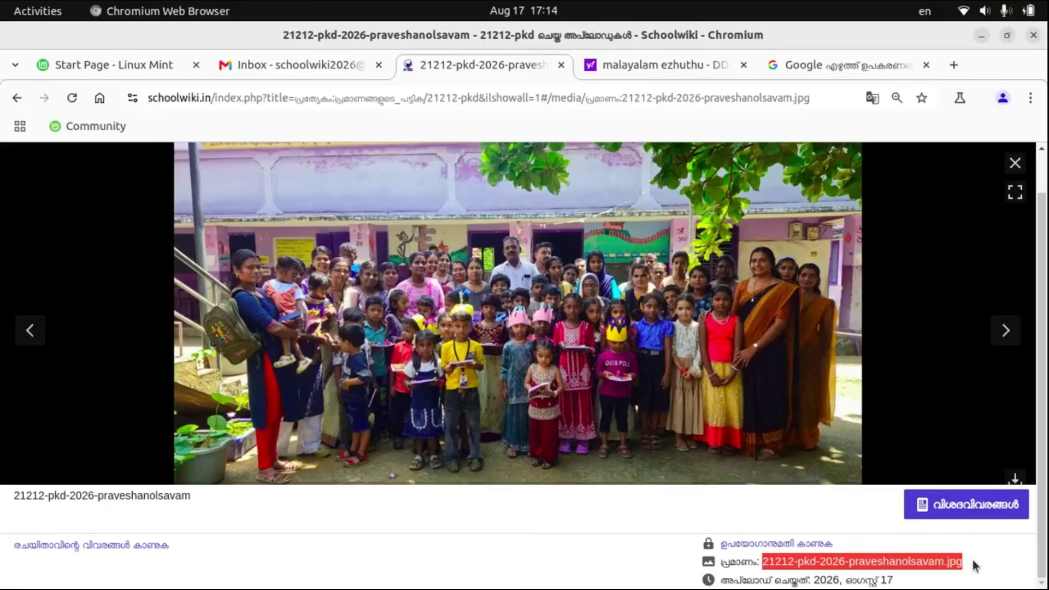
pyautogui.rightClick(973, 565)
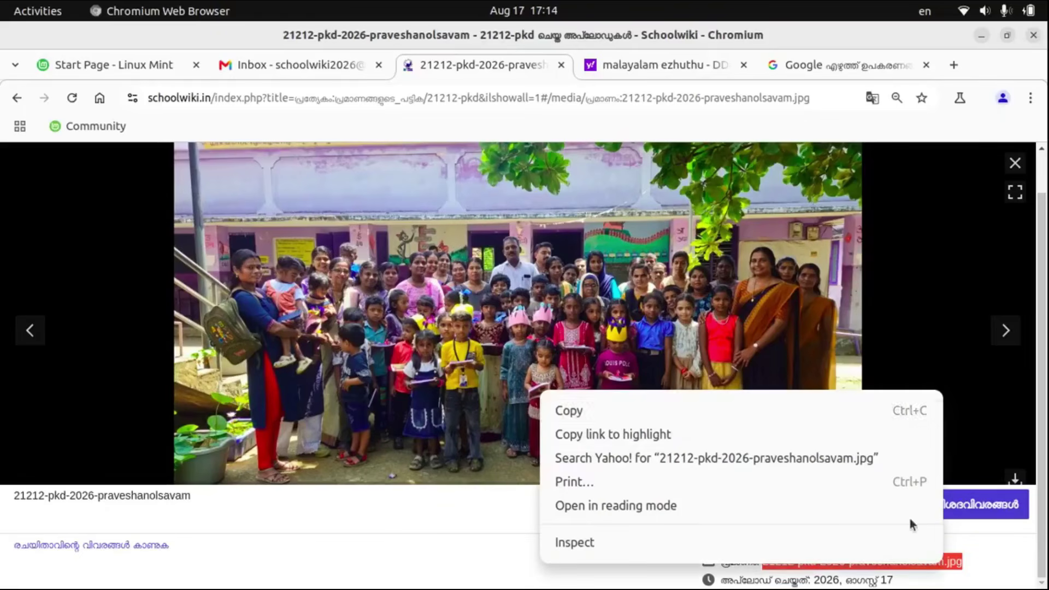
pyautogui.click(678, 420)
pyautogui.click(1015, 163)
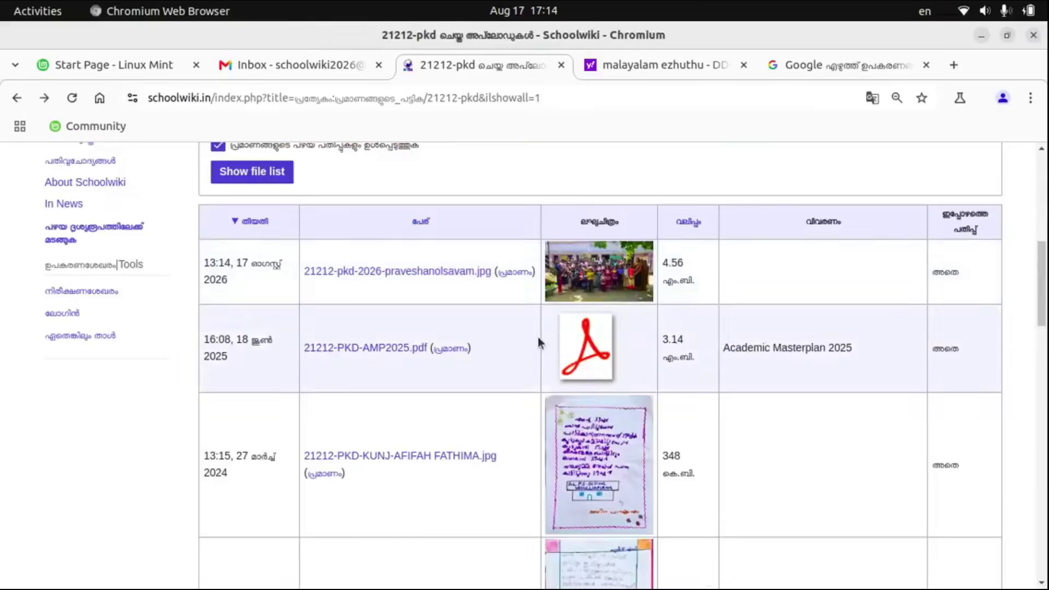
# Return to the ജി.എൽ.പി.എസ്. വാവുള്ള്യാപുരം page and open the 2026-27 page from its പ്രവർത്തനങ്ങൾ page
pyautogui.scroll(5, 538, 336)
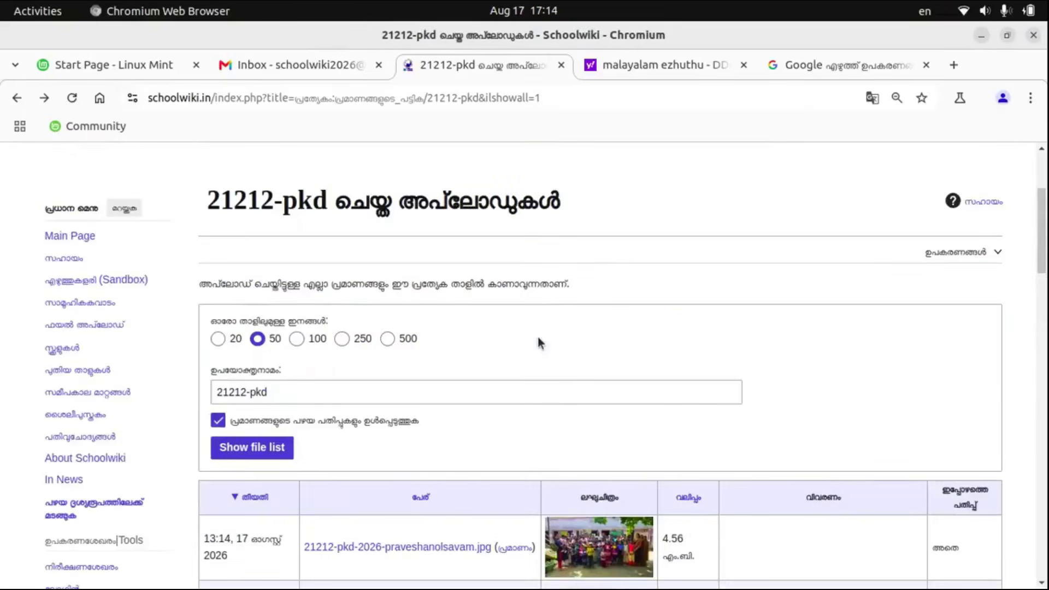
pyautogui.click(17, 98)
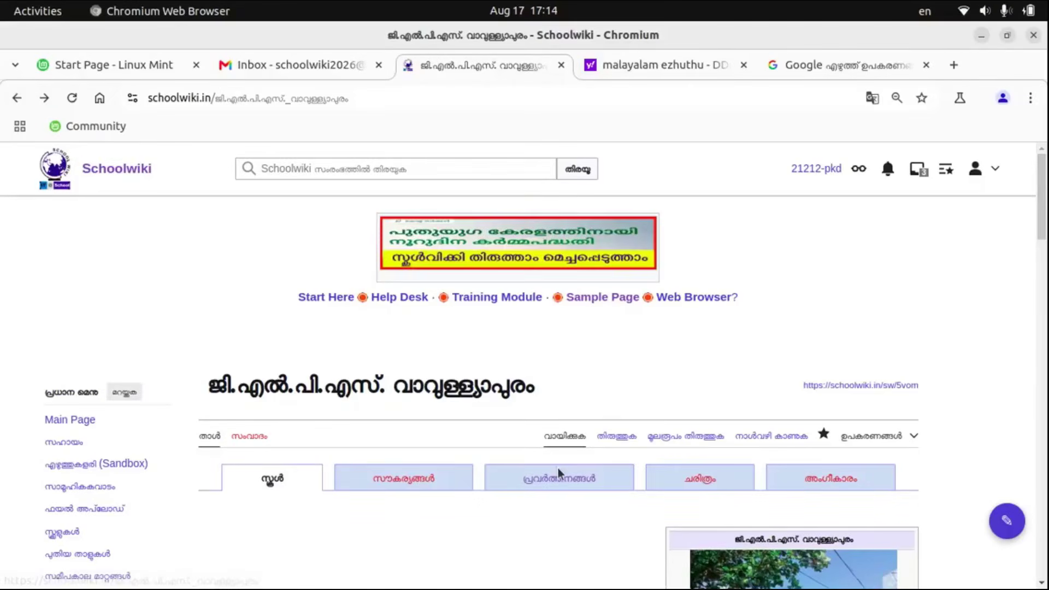
pyautogui.scroll(-5, 542, 437)
pyautogui.scroll(-2, 443, 366)
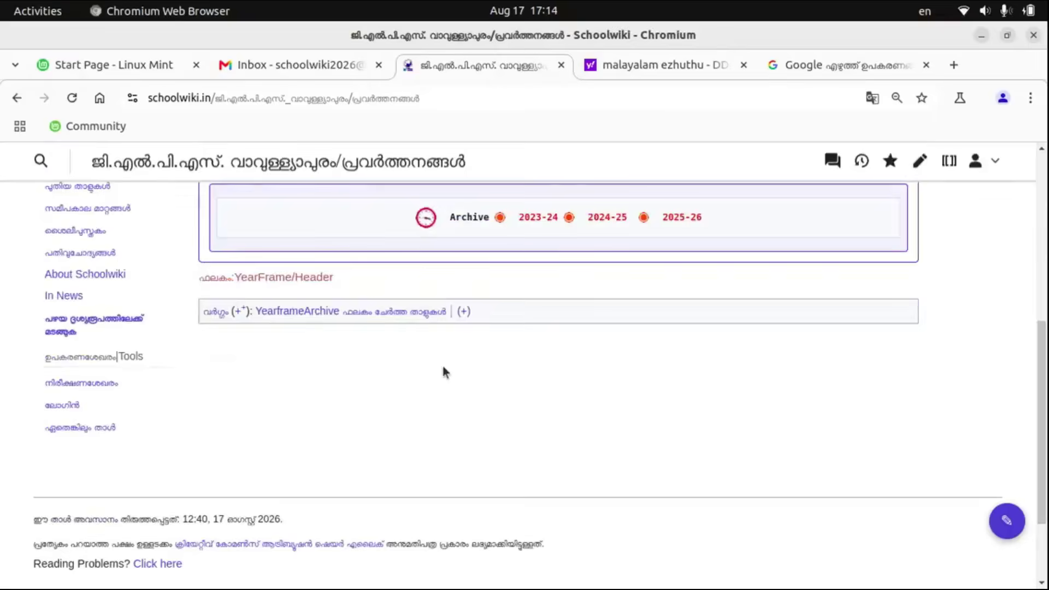
pyautogui.scroll(3, 457, 287)
pyautogui.click(749, 348)
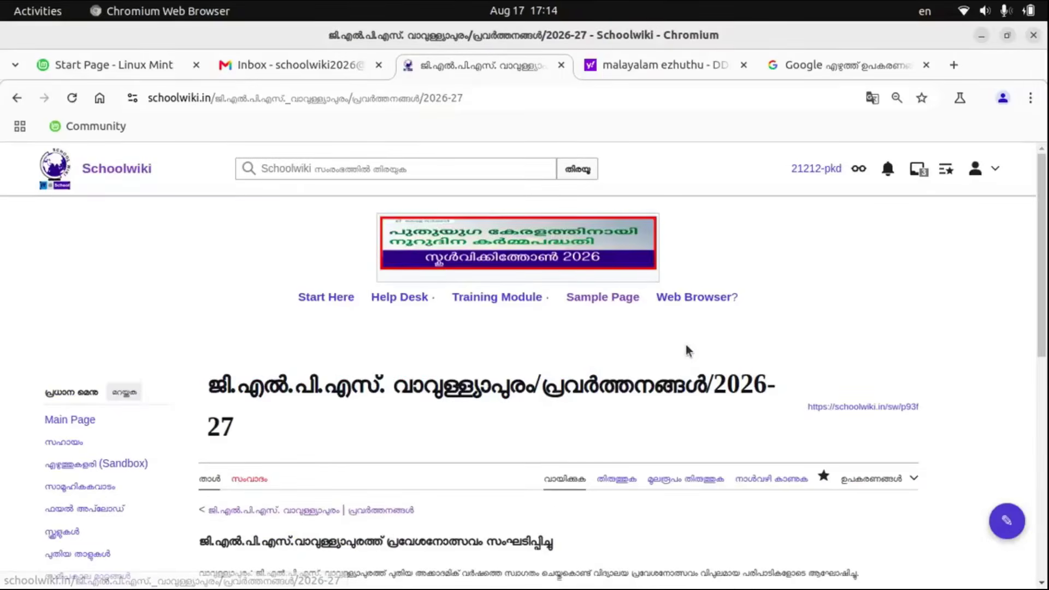
pyautogui.scroll(-5, 688, 351)
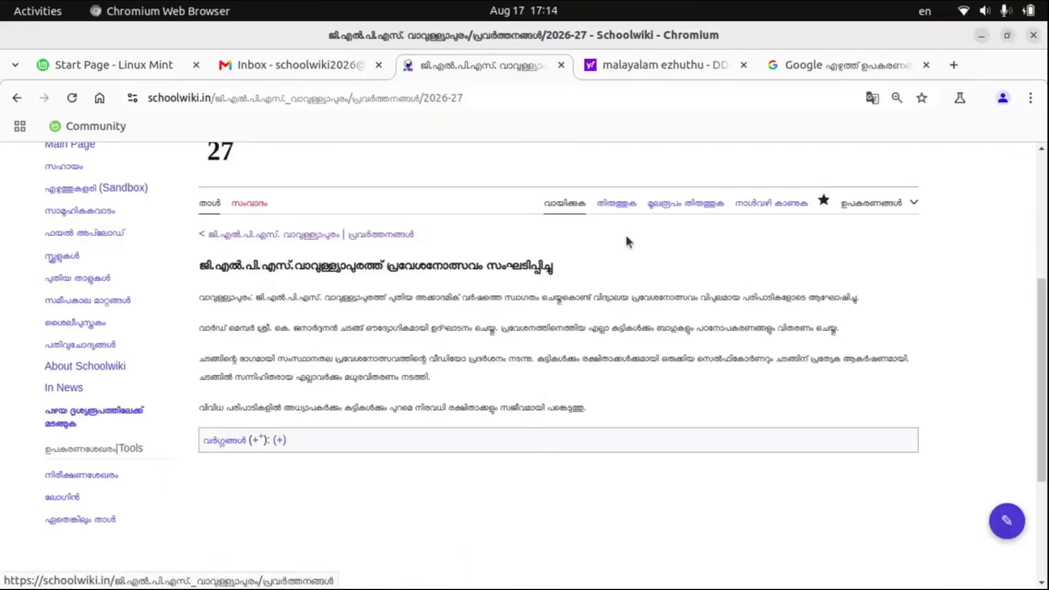
# Start visual editing of the വാവുള്ള്യാപുരം 2026-27 page and open the media search for inserting an image
pyautogui.click(617, 203)
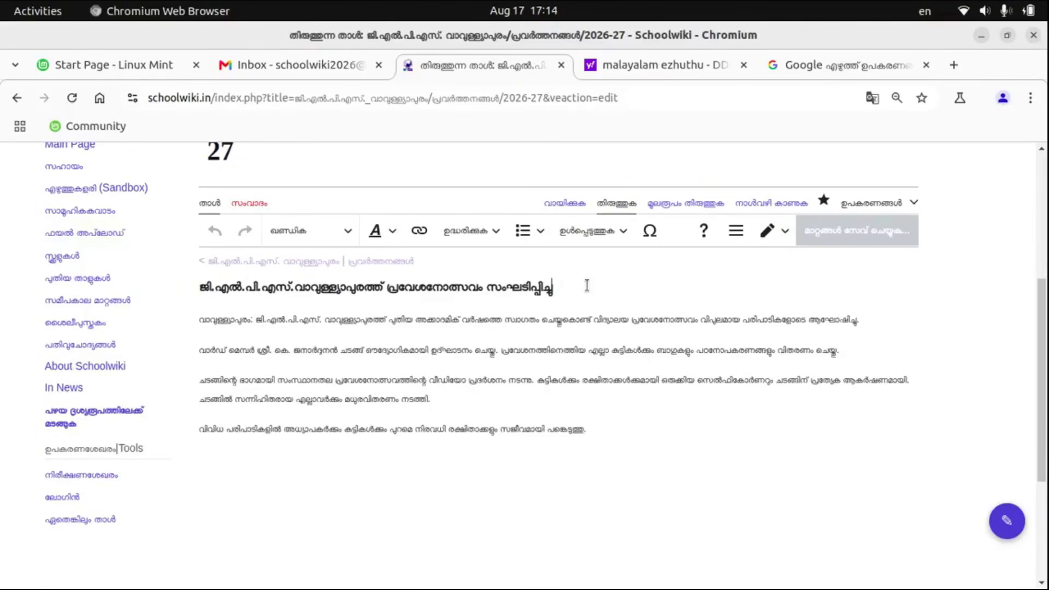
pyautogui.click(619, 234)
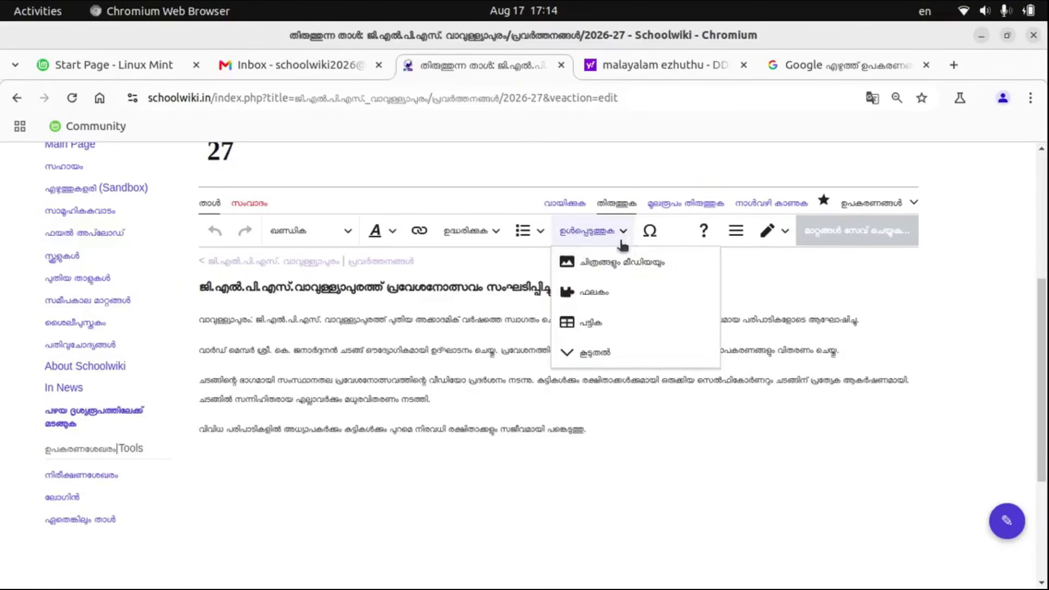
pyautogui.click(604, 265)
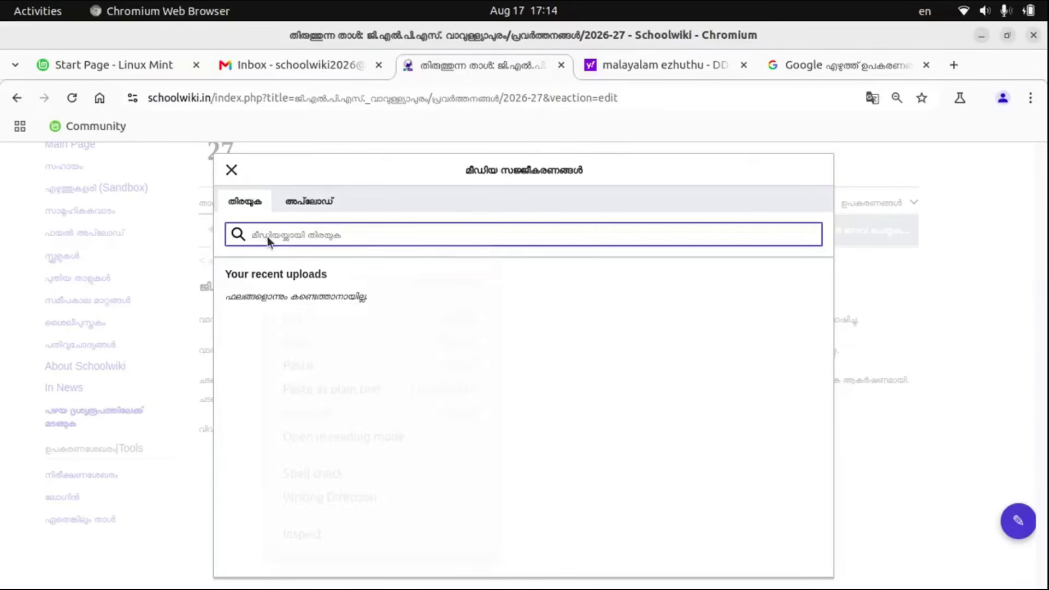
# Find 21212-pkd-2026-praveshanolsavam.jpg by its copied file name and insert it into the 2026-27 page without a caption
pyautogui.rightClick(267, 236)
pyautogui.click(312, 365)
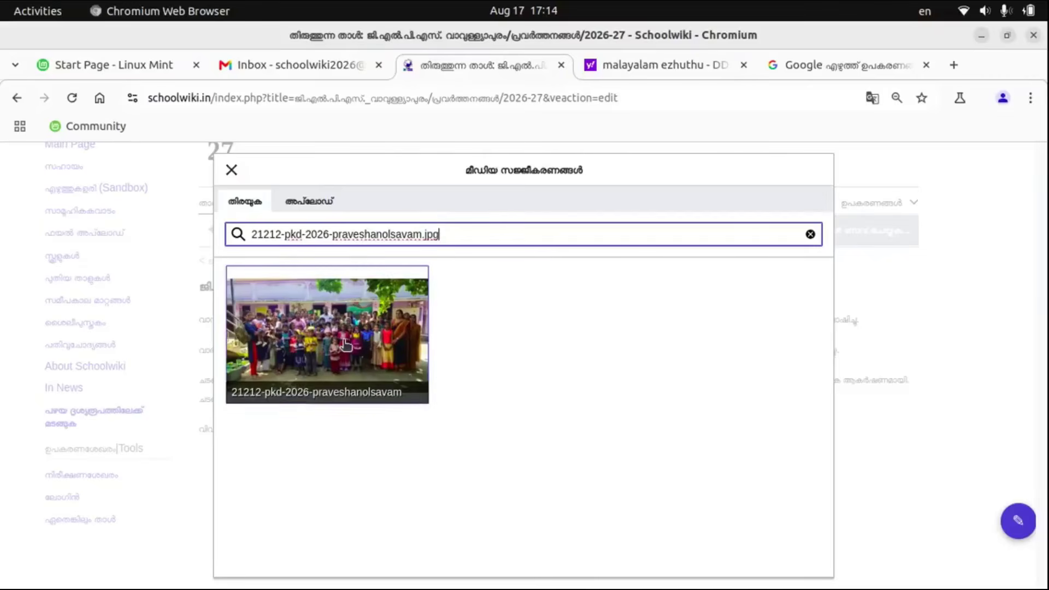
pyautogui.click(404, 336)
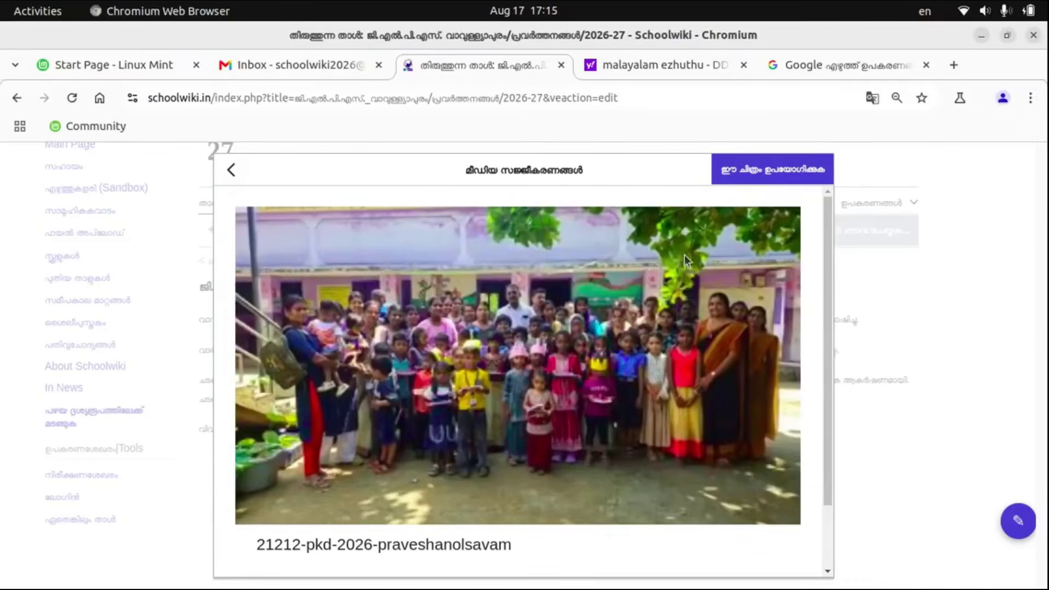
pyautogui.click(774, 174)
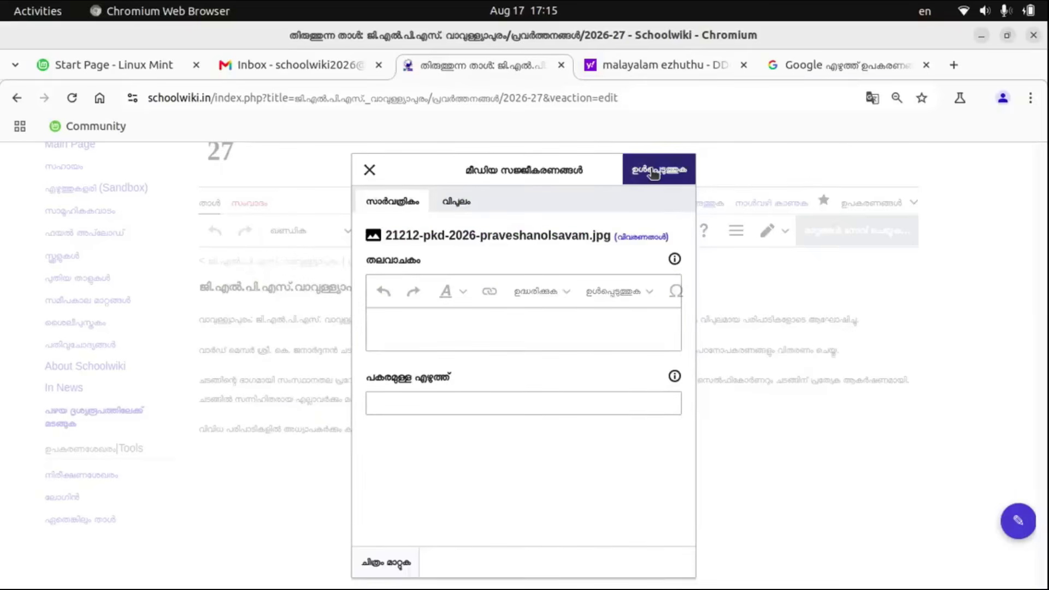
pyautogui.click(653, 172)
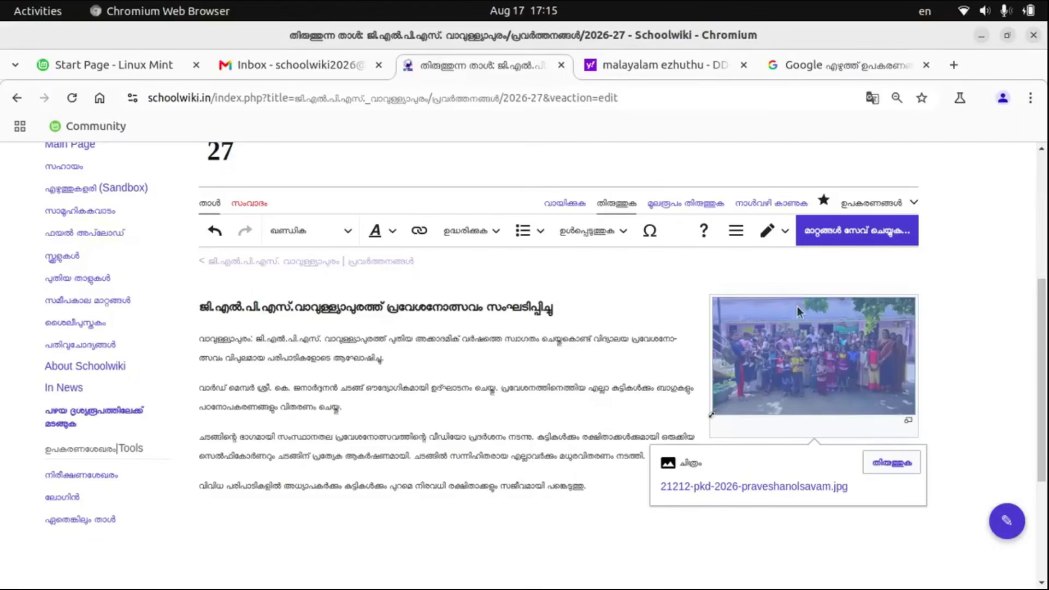
# Save the changes to the വാവുള്ള്യാപുരം 2026-27 page without an edit summary
pyautogui.click(840, 231)
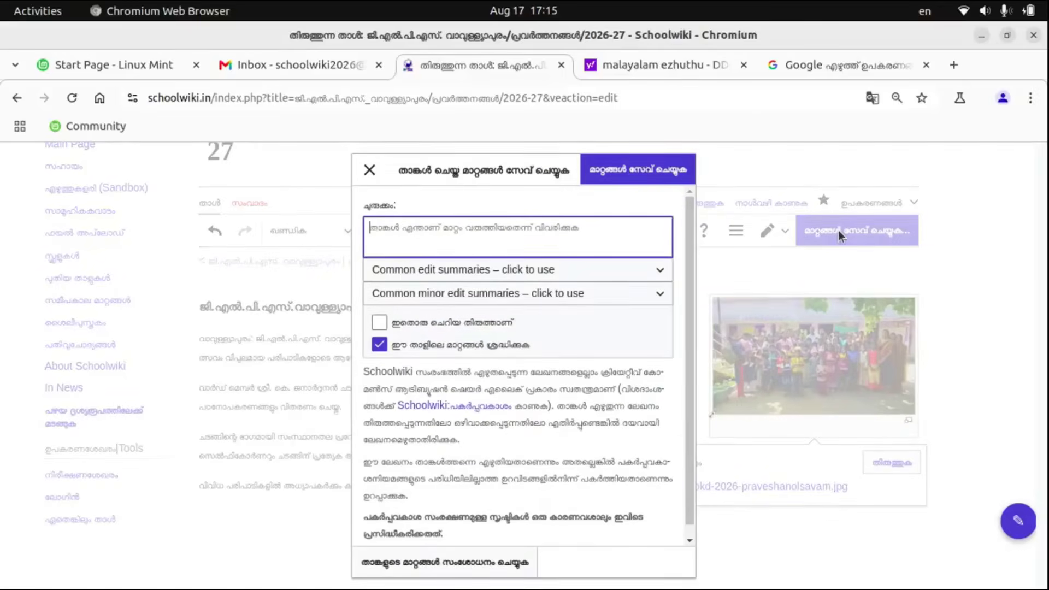
pyautogui.click(634, 172)
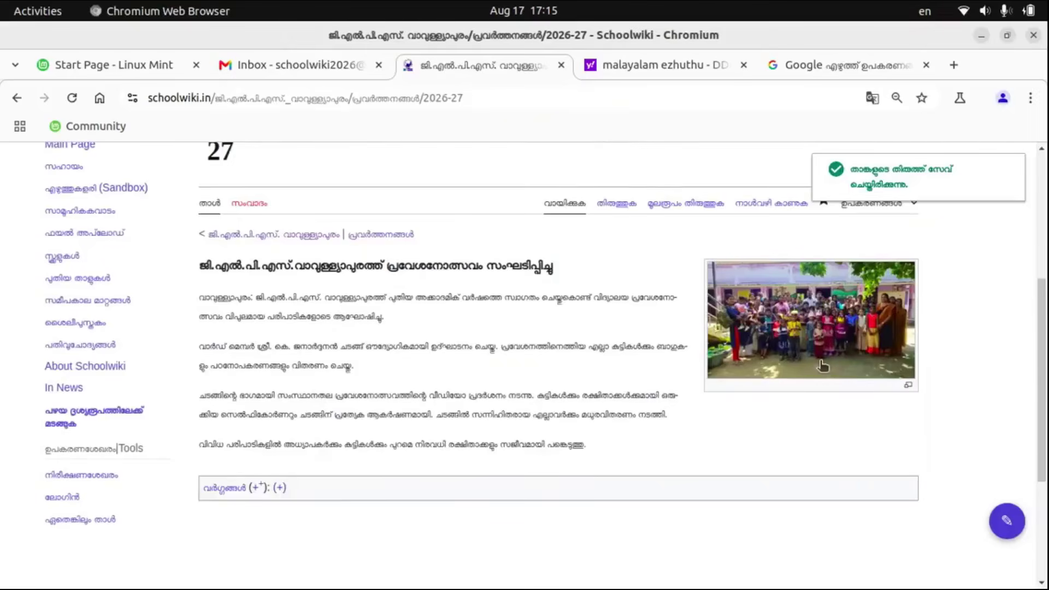
pyautogui.moveTo(822, 365)
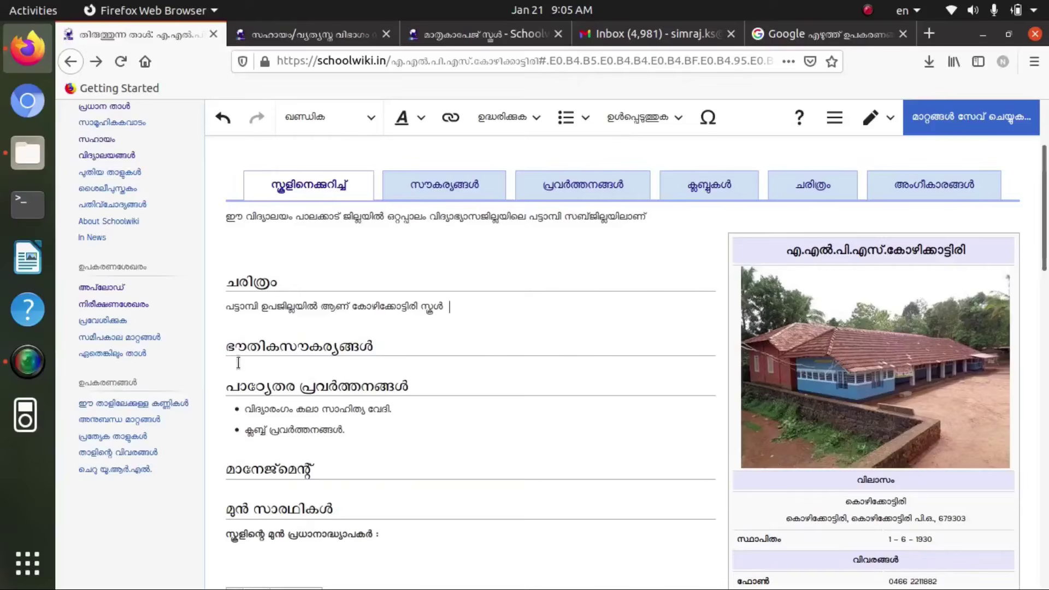
# Compose the lines കളിസ്ഥലം, സ്മാർട്ട്റൂം, കമ്പ്യൂട്ടർ ലാബ് and ശാസ്ത്ര ലാബ് in Google Input Tools and paste them under the school page's ഭൗതികസൗകര്യങ്ങൾ heading
pyautogui.click(379, 348)
pyautogui.press('Return')
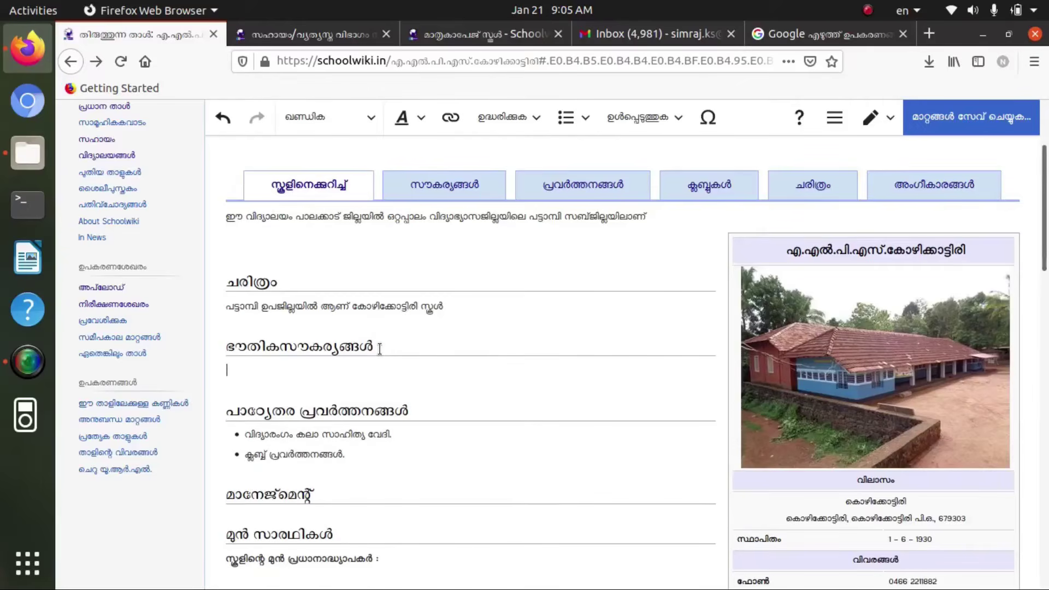
pyautogui.click(821, 26)
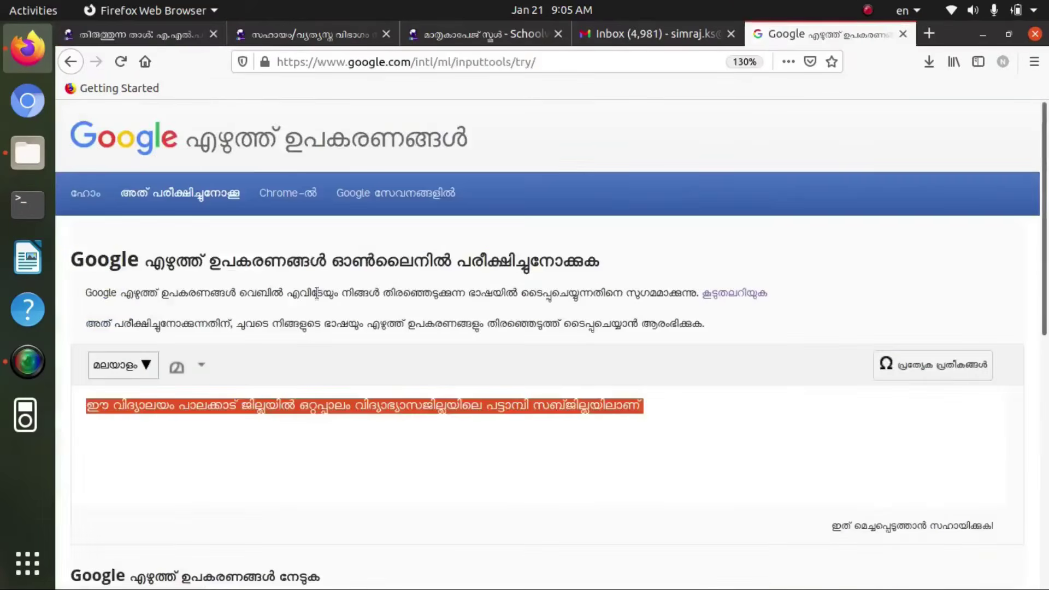
pyautogui.click(674, 408)
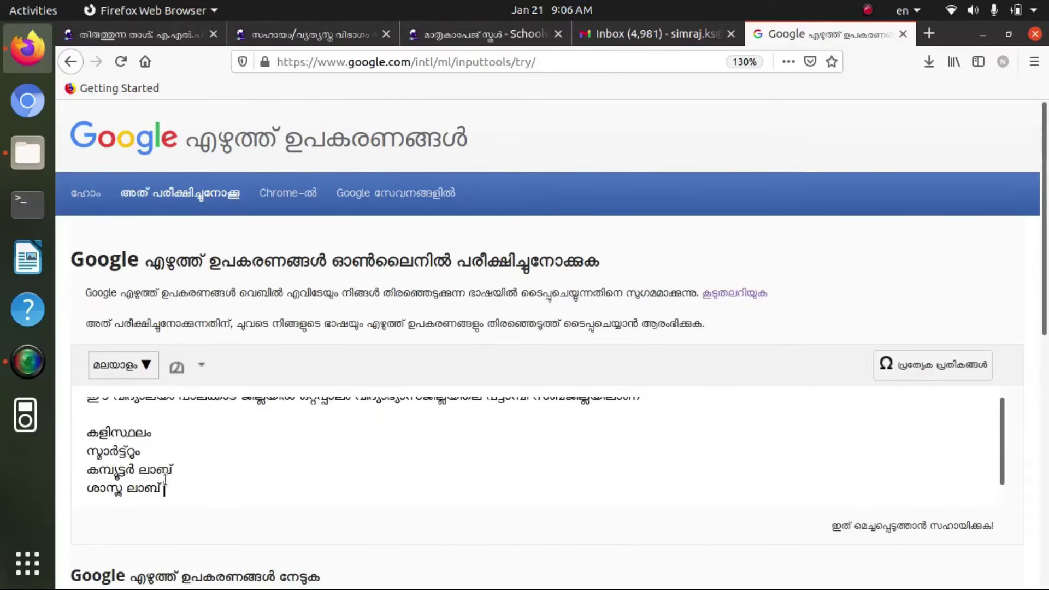
pyautogui.moveTo(180, 492); pyautogui.dragTo(76, 432)
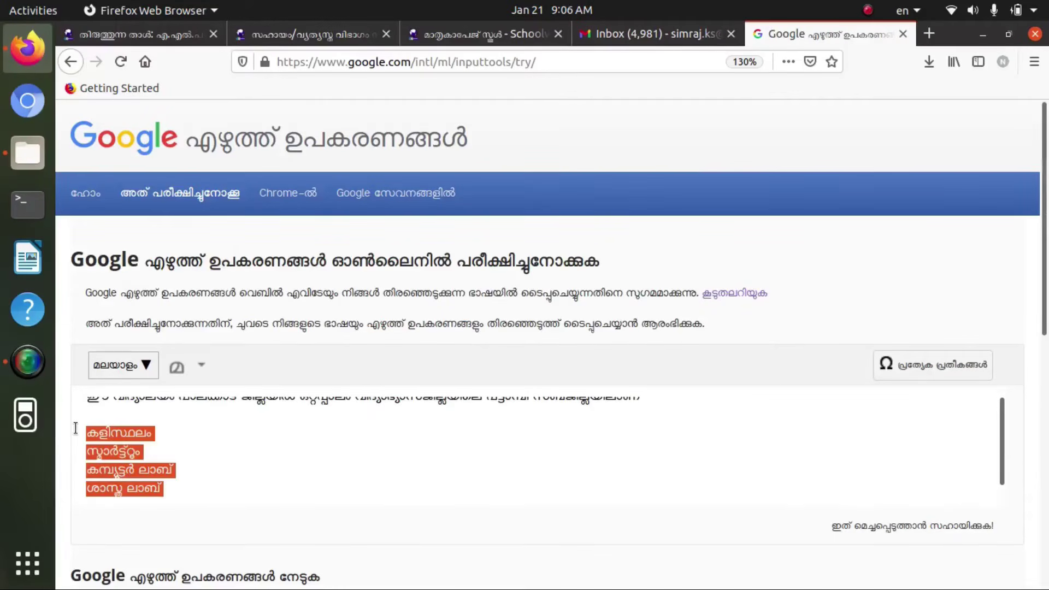
pyautogui.click(131, 33)
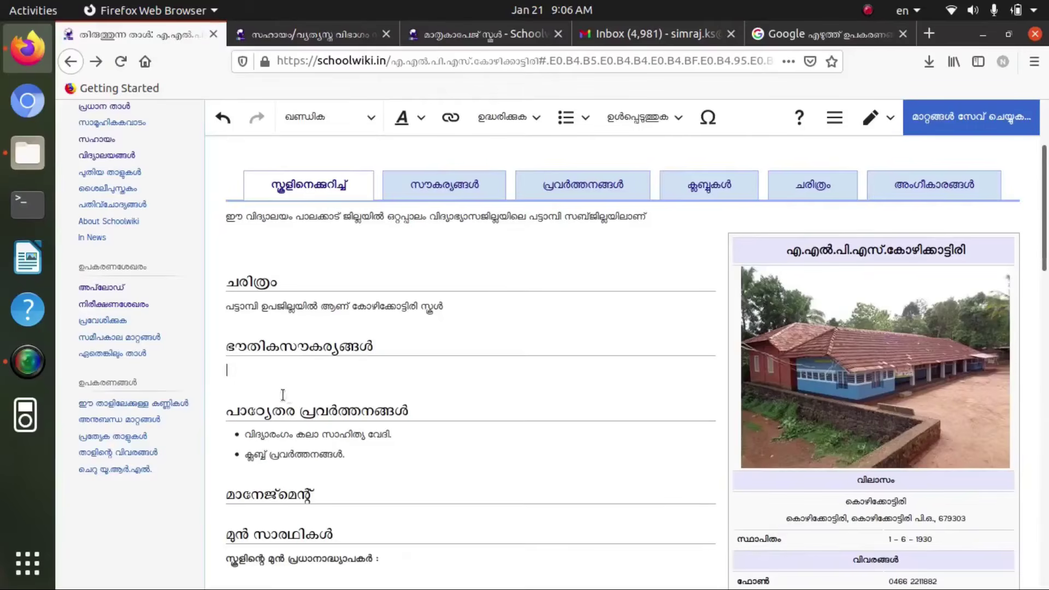
pyautogui.write('കളിസ്ഥലം സ്പോർട്സ്റൂം കമ്പ്യൂട്ടർ ലാബ് ശാസ്ത്ര ലാബ്')
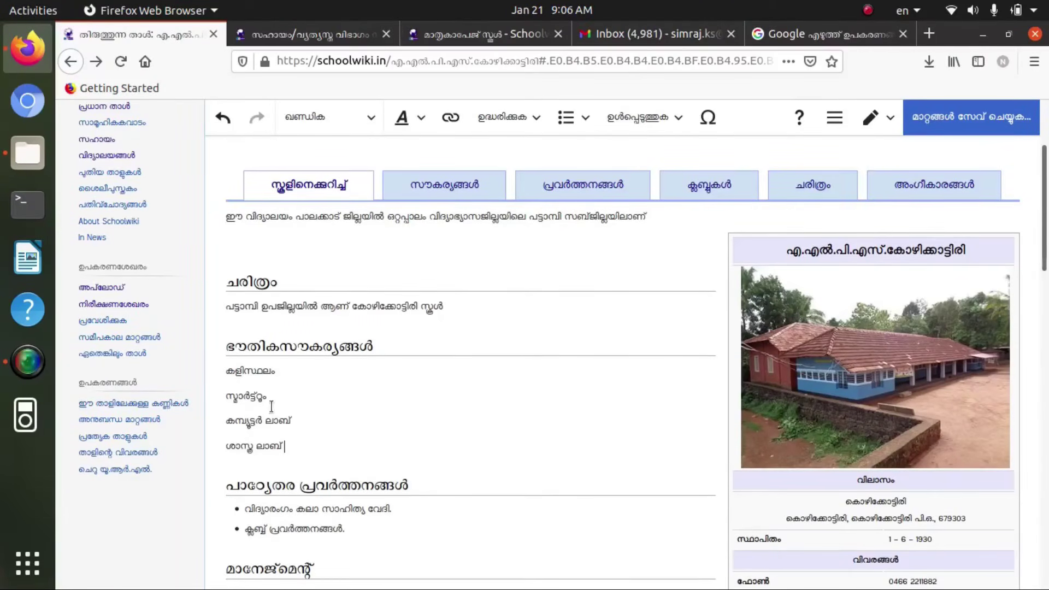
# Select the four lines from കളിസ്ഥലം to ശാസ്ത്ര ലാബ് under the ഭൗതികസൗകര്യങ്ങൾ heading
pyautogui.moveTo(289, 453); pyautogui.dragTo(225, 377)
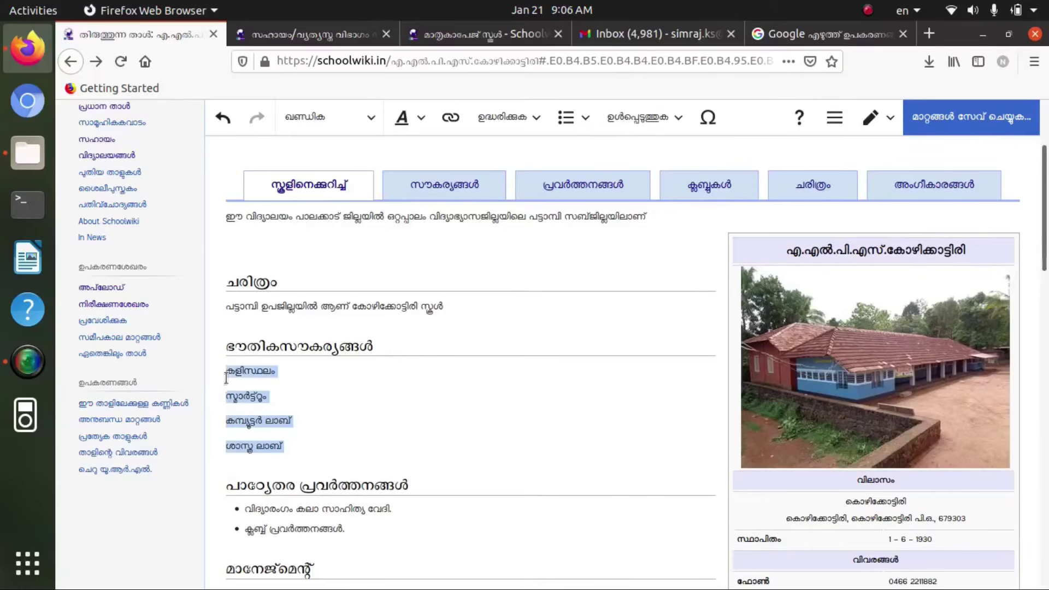
# Make the four facility lines under ഭൗതികസൗകര്യങ്ങൾ bold and turn them into a bulleted list
pyautogui.click(402, 118)
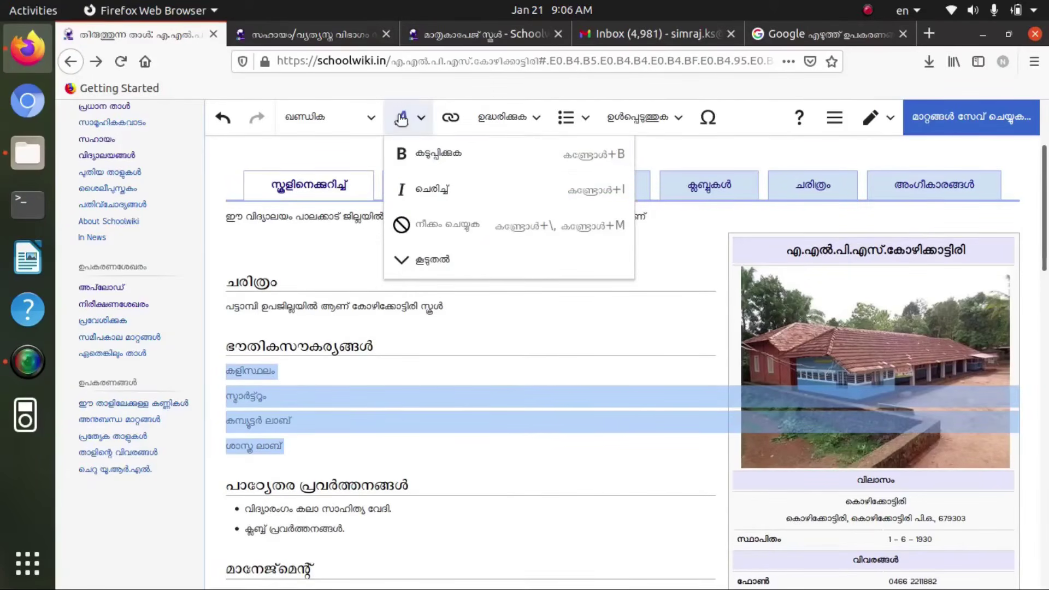
pyautogui.click(437, 155)
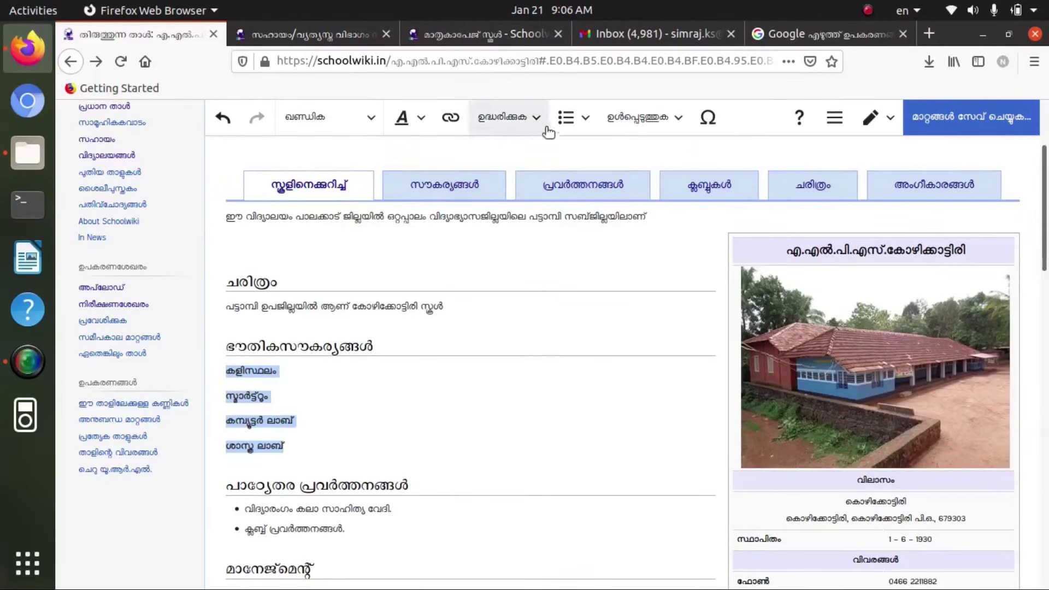
pyautogui.click(586, 119)
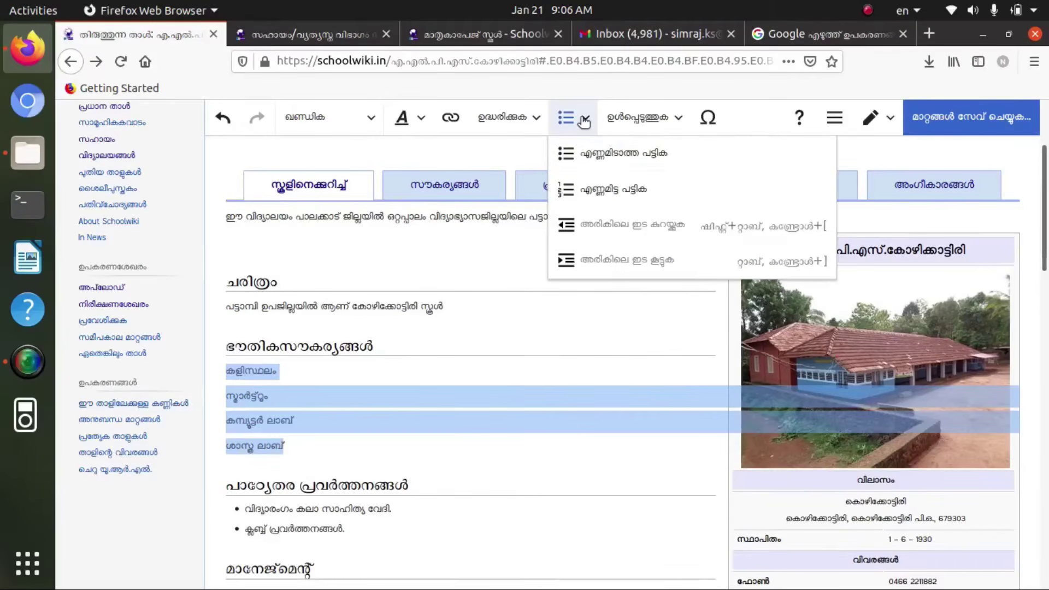
pyautogui.click(612, 155)
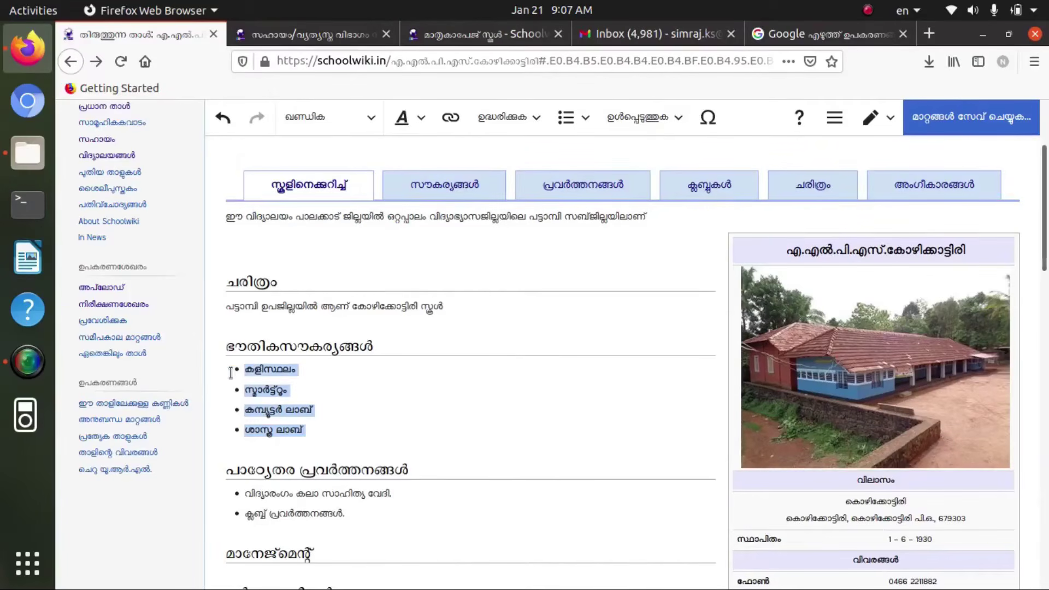
# Change the facilities list under ഭൗതികസൗകര്യങ്ങൾ to a numbered list
pyautogui.click(583, 120)
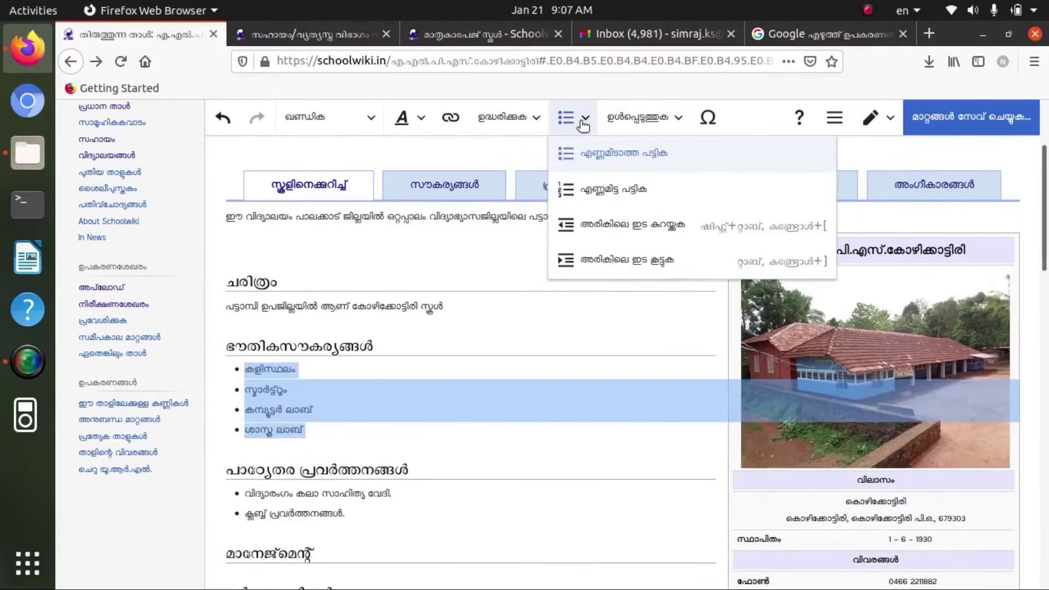
pyautogui.click(583, 192)
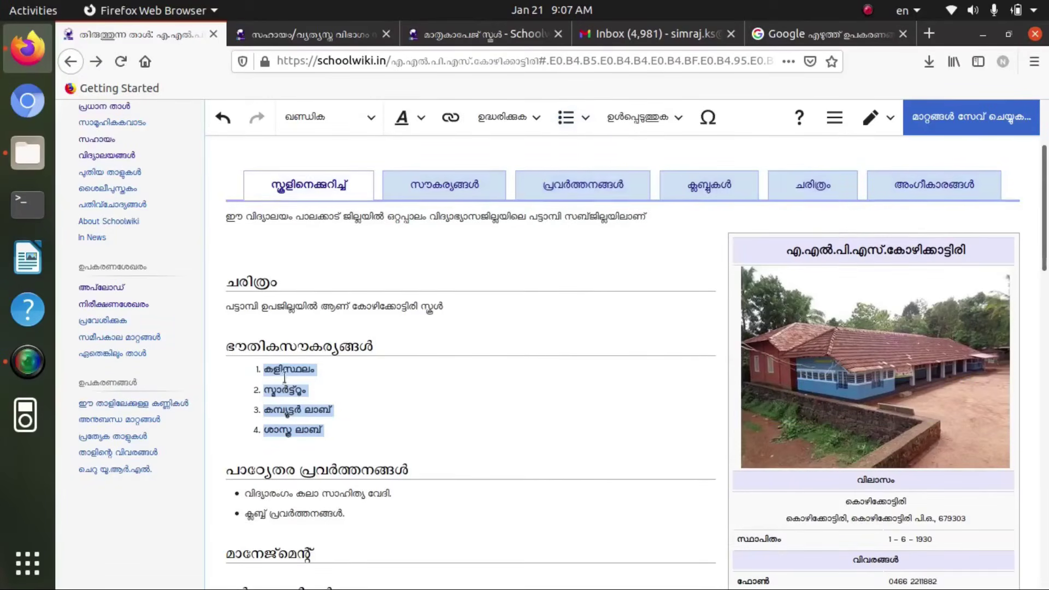
pyautogui.click(358, 410)
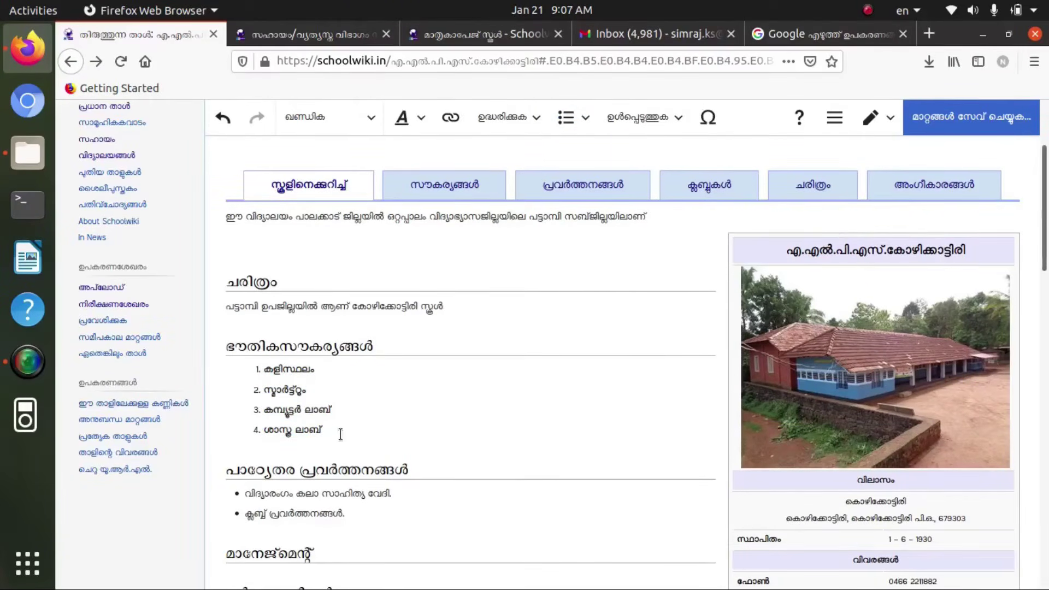
pyautogui.scroll(-4, 329, 434)
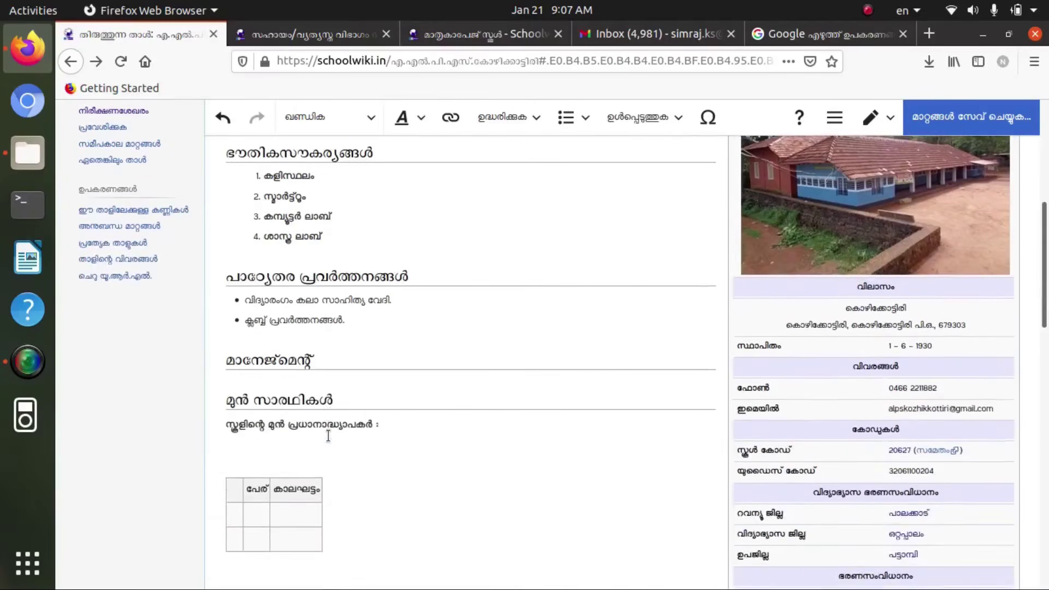
pyautogui.scroll(3, 328, 435)
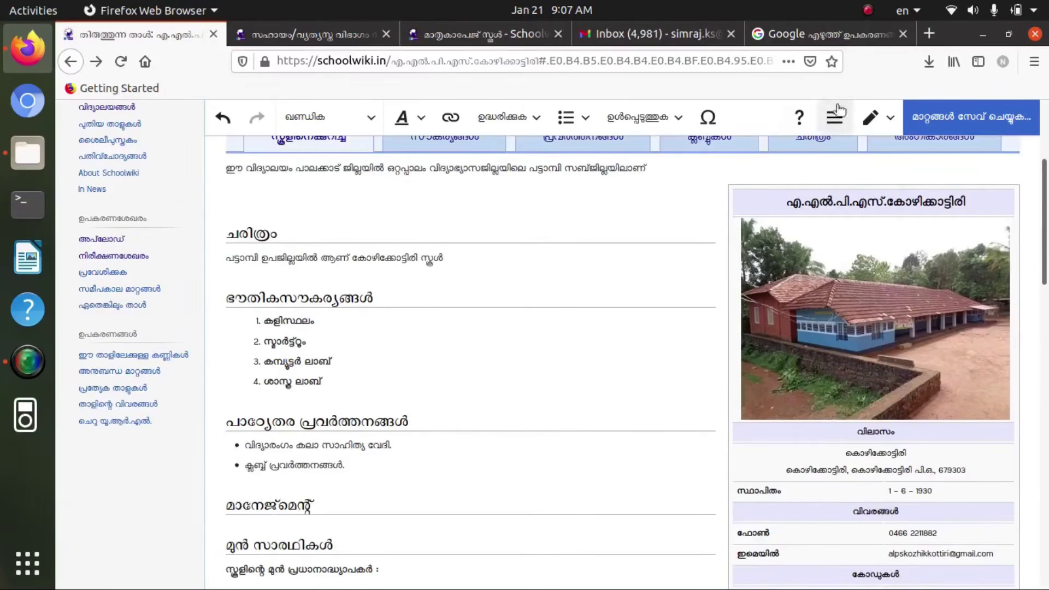
# Switch to Google Input Tools, write പത്രവാർത്തകൾ on a new line below the existing text, and copy that word
pyautogui.click(828, 39)
pyautogui.click(225, 497)
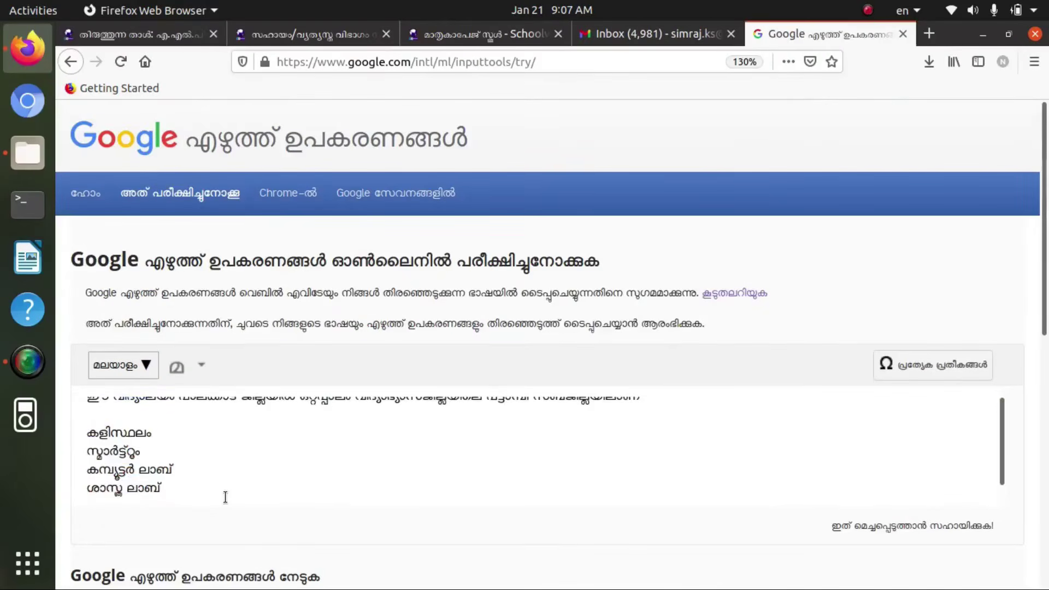
pyautogui.press('Return')
pyautogui.write('pathr')
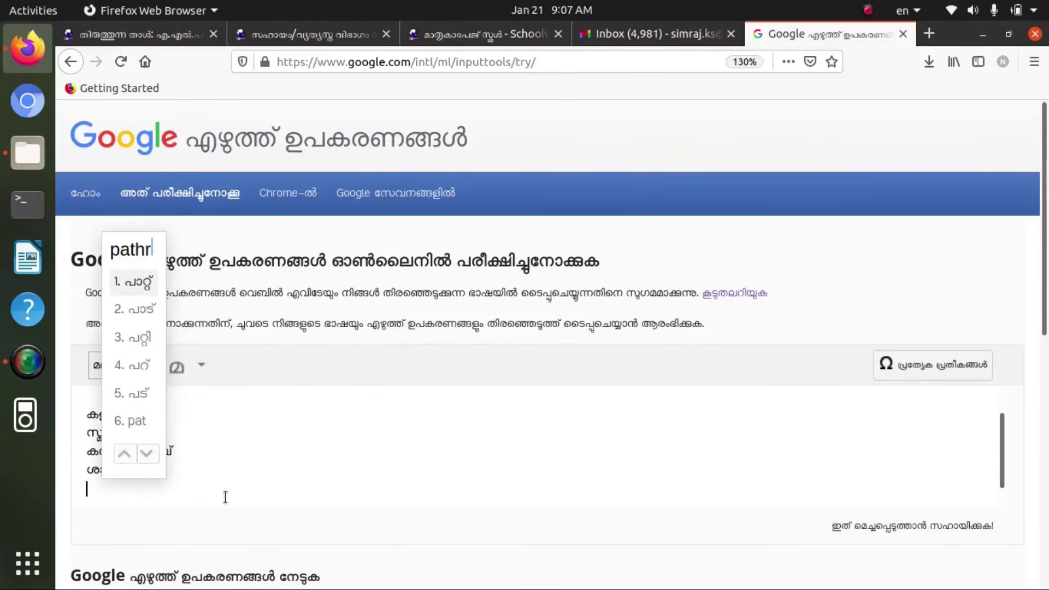
pyautogui.write('avarthagal')
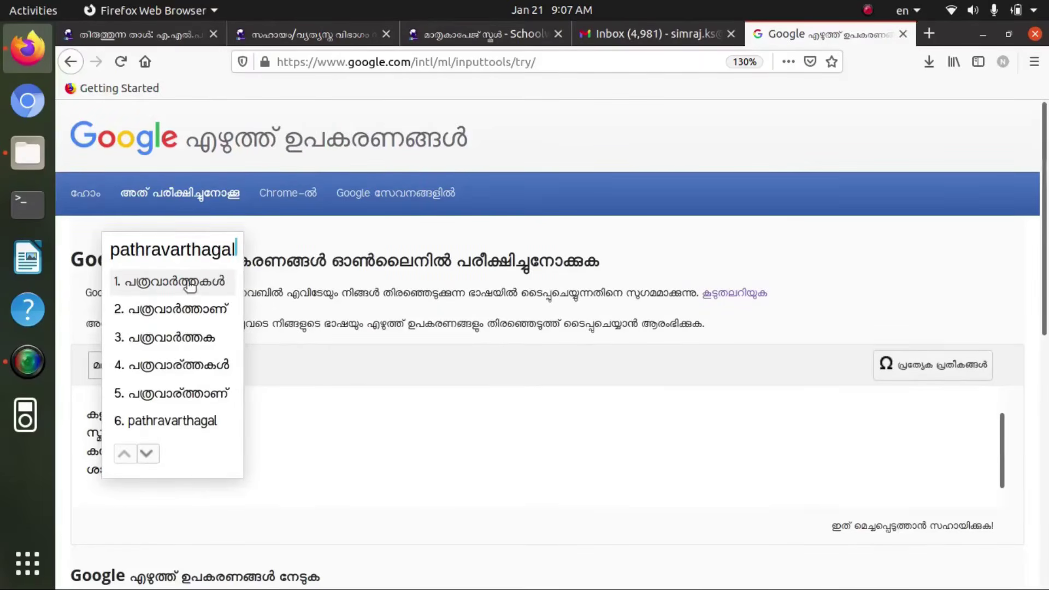
pyautogui.click(190, 285)
pyautogui.moveTo(196, 490); pyautogui.dragTo(81, 491)
pyautogui.hotkey('ctrl', 'c')
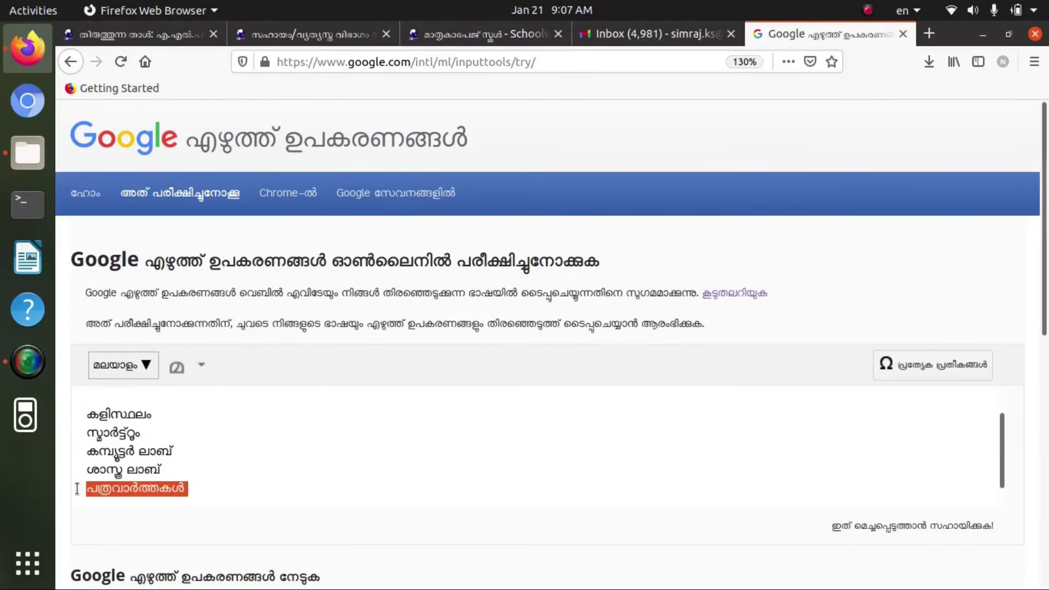
# Back on the school wiki page, paste പത്രവാർത്തകൾ on a new line below the പ്രശസ്തരായ പൂർവവിദ്യാർത്ഥികൾ heading
pyautogui.click(152, 41)
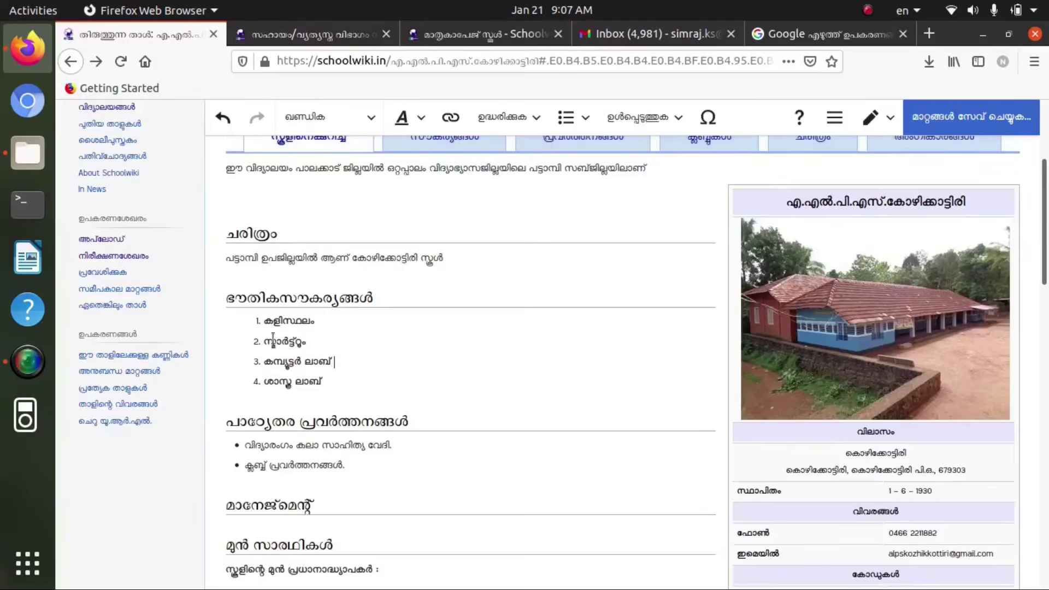
pyautogui.scroll(-3, 300, 399)
pyautogui.scroll(-4, 307, 295)
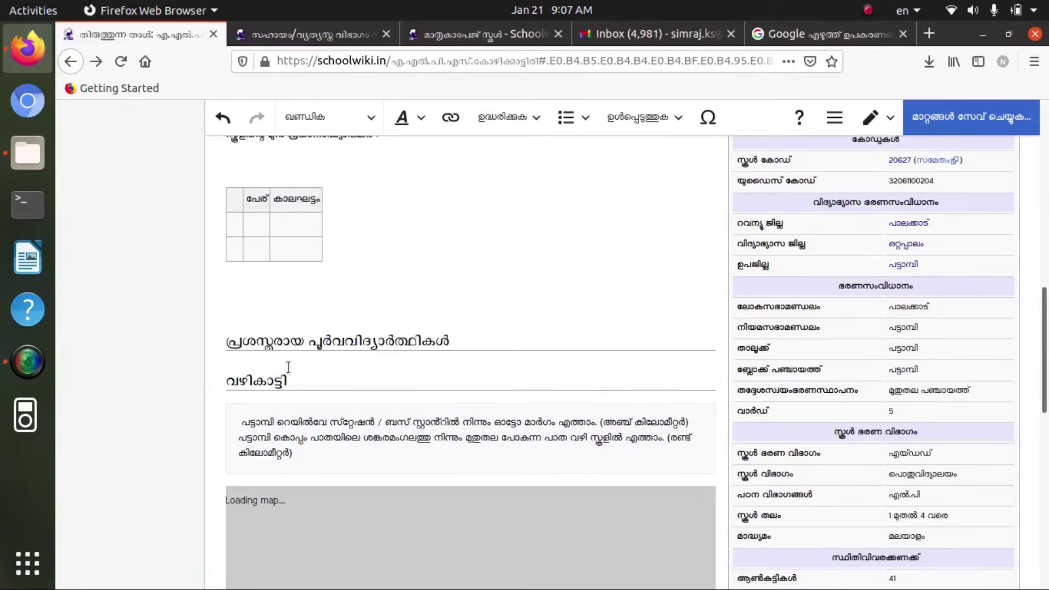
pyautogui.click(490, 344)
pyautogui.press('Return')
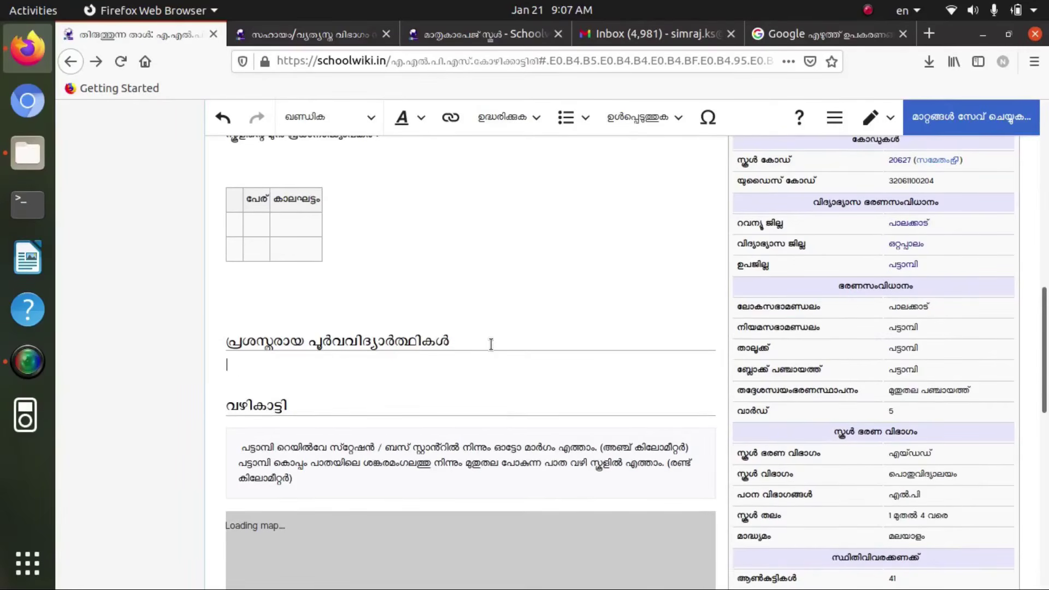
pyautogui.hotkey('ctrl', 'v')
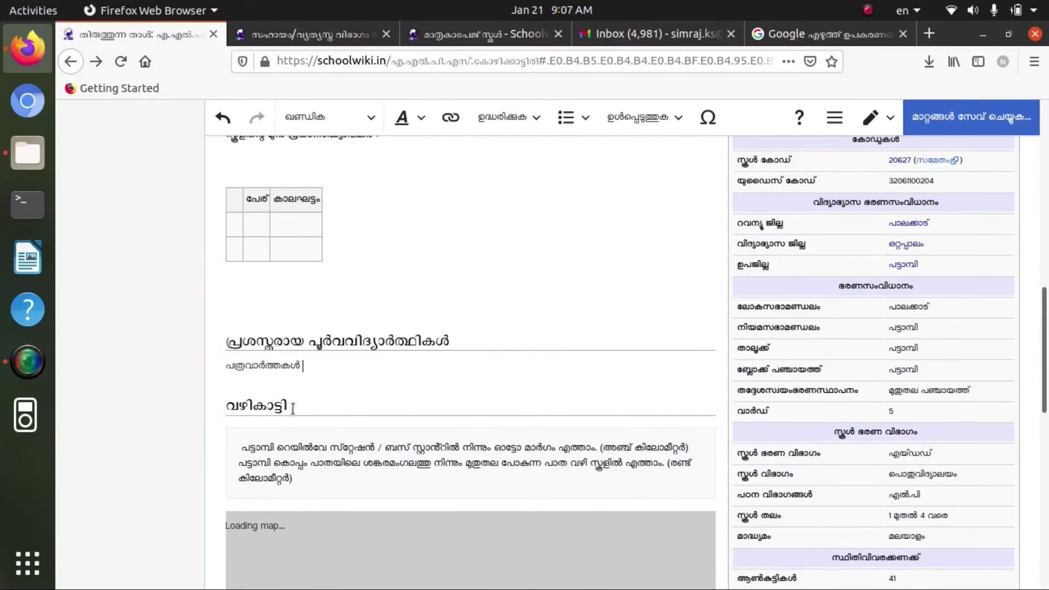
# Format the പത്രവാർത്തകൾ line as a heading (തലക്കെട്ട്) and add empty paragraphs beneath it
pyautogui.moveTo(310, 368); pyautogui.dragTo(221, 365)
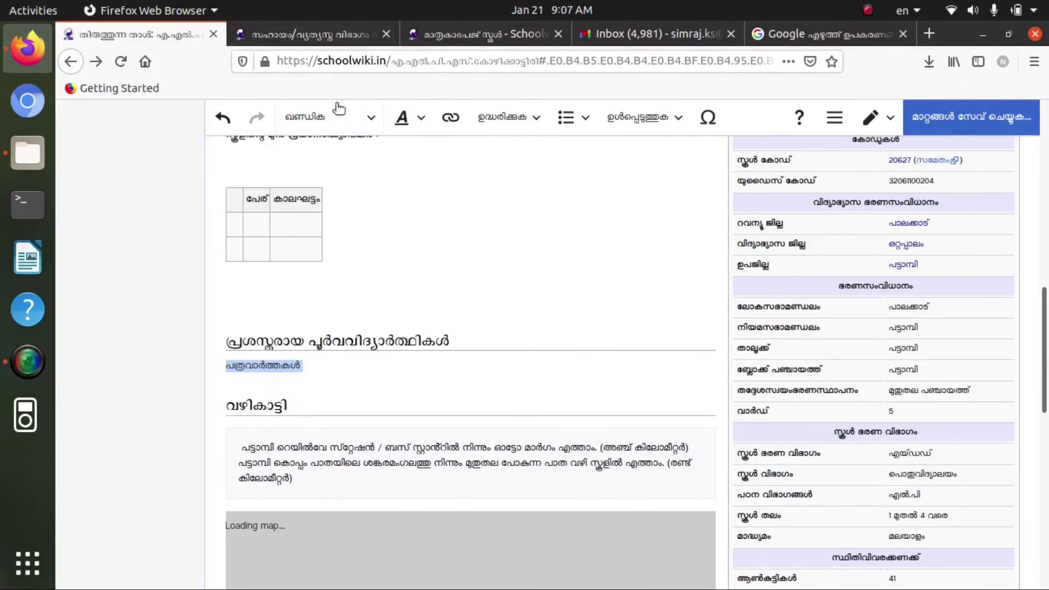
pyautogui.click(350, 117)
pyautogui.click(332, 193)
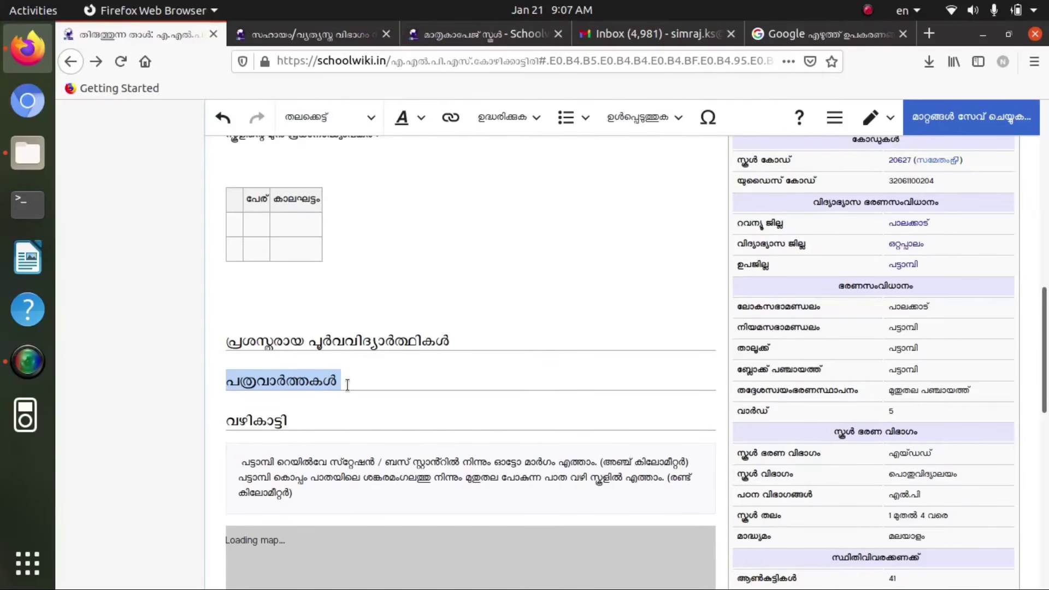
pyautogui.click(348, 385)
pyautogui.press('Return')
pyautogui.press('Return')
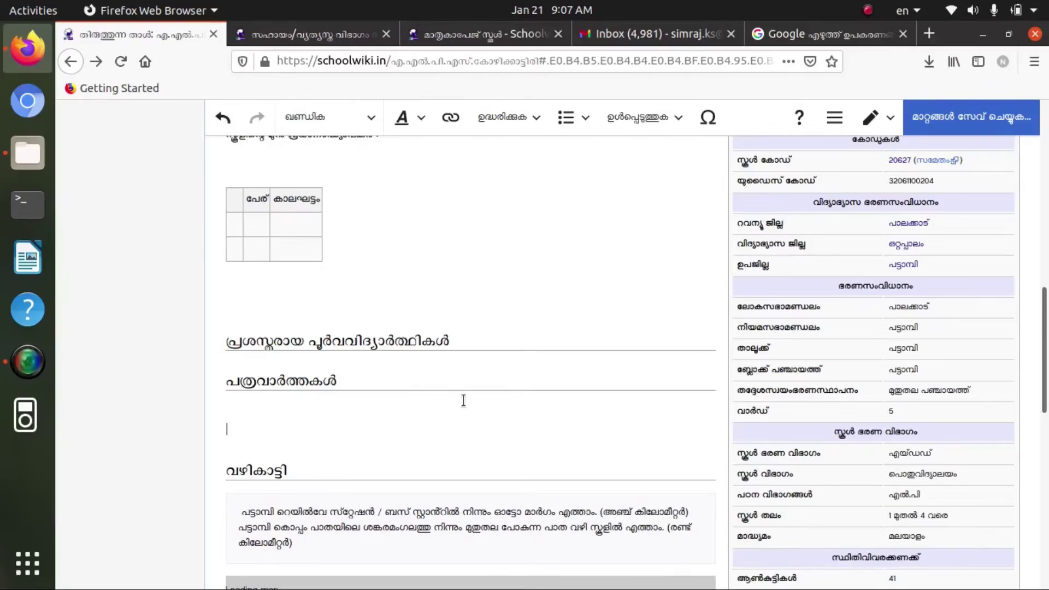
pyautogui.scroll(-3, 463, 400)
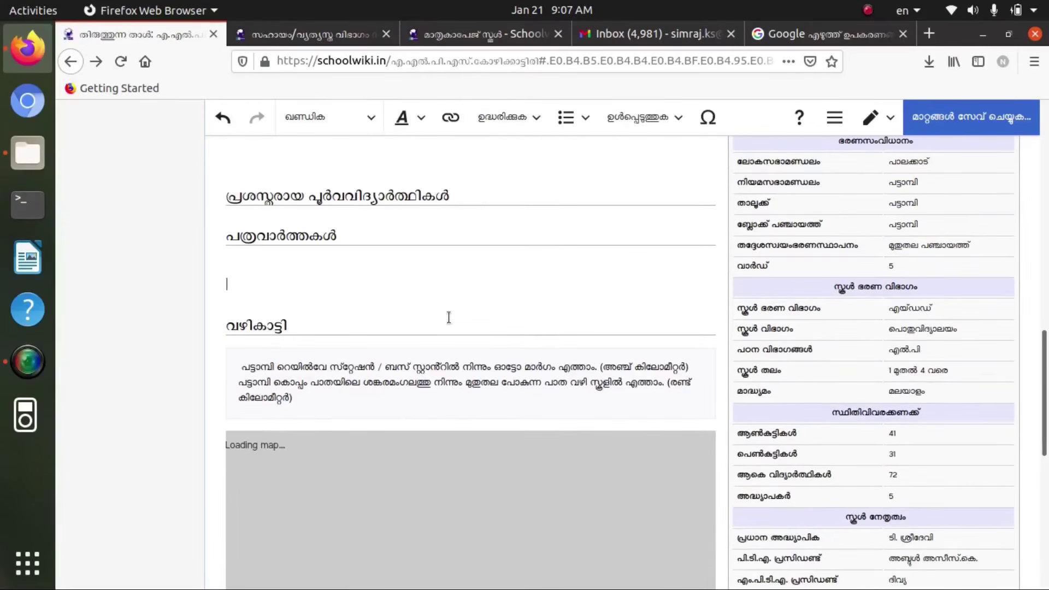
pyautogui.scroll(10, 316, 405)
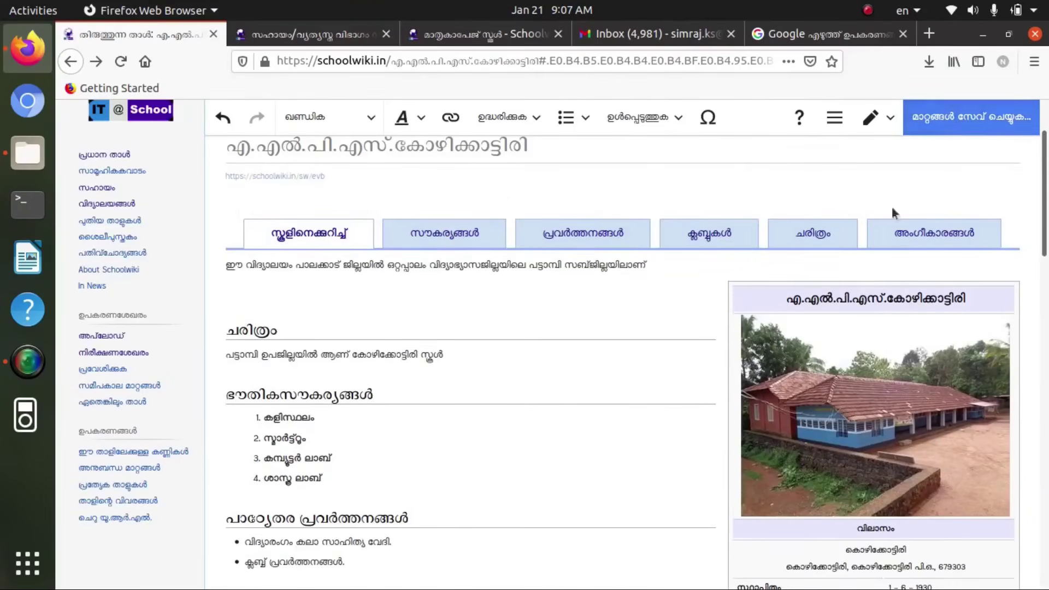
pyautogui.click(368, 122)
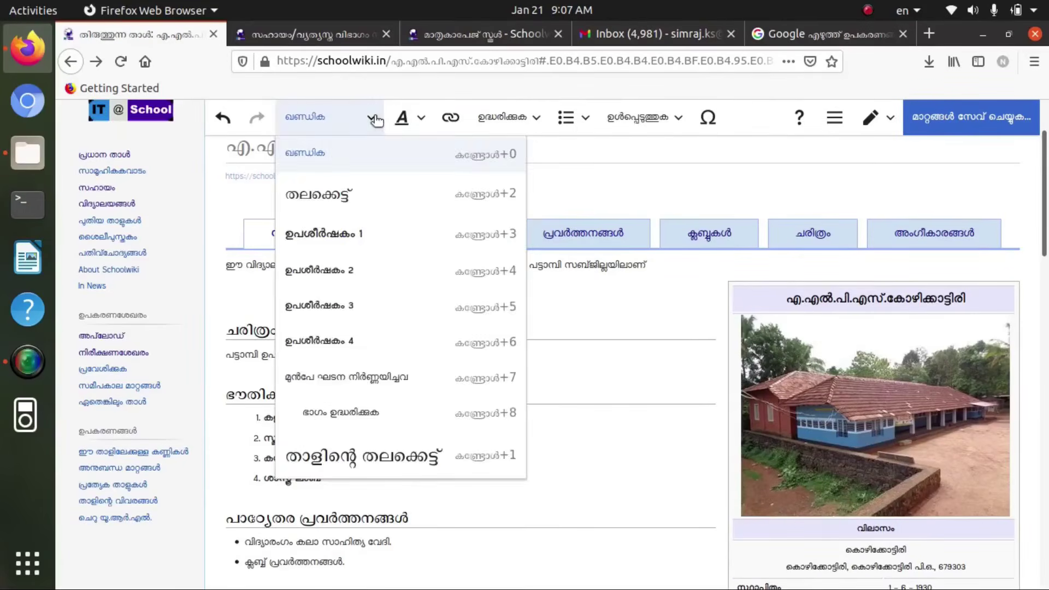
pyautogui.click(376, 120)
pyautogui.click(418, 118)
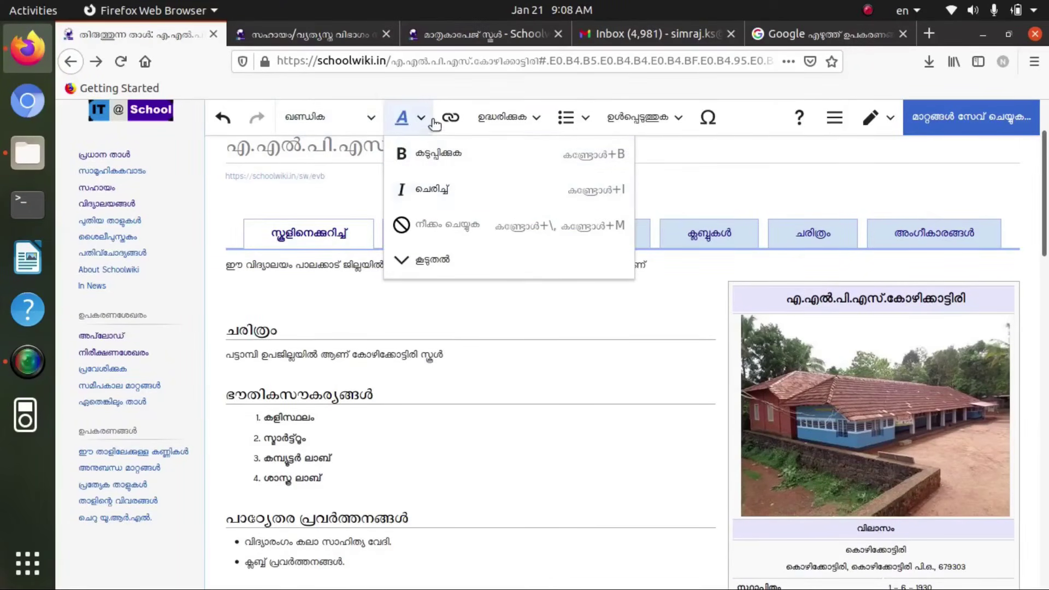
pyautogui.click(568, 118)
pyautogui.click(584, 119)
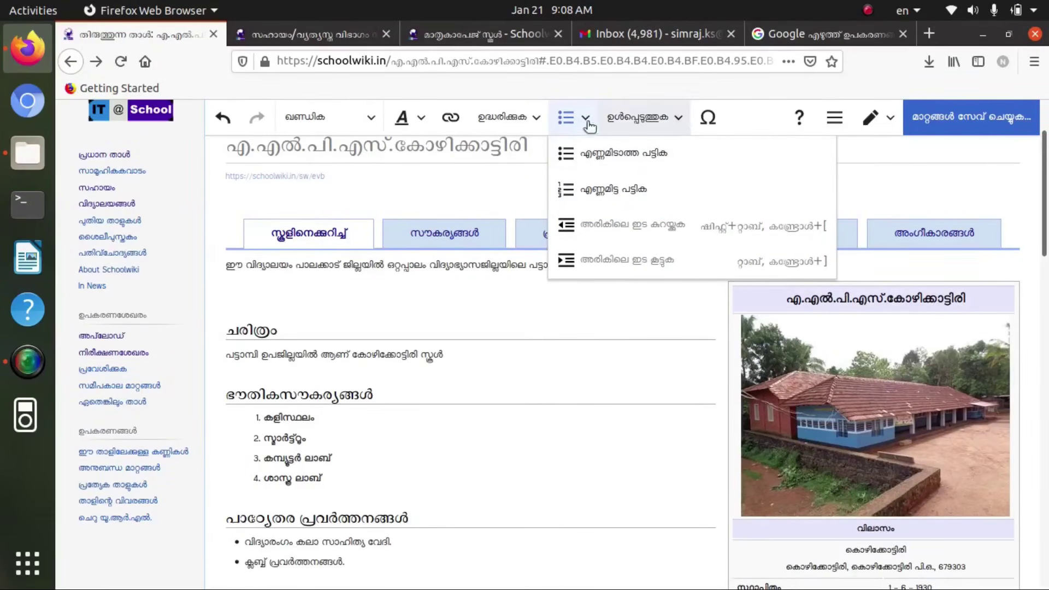
pyautogui.click(676, 120)
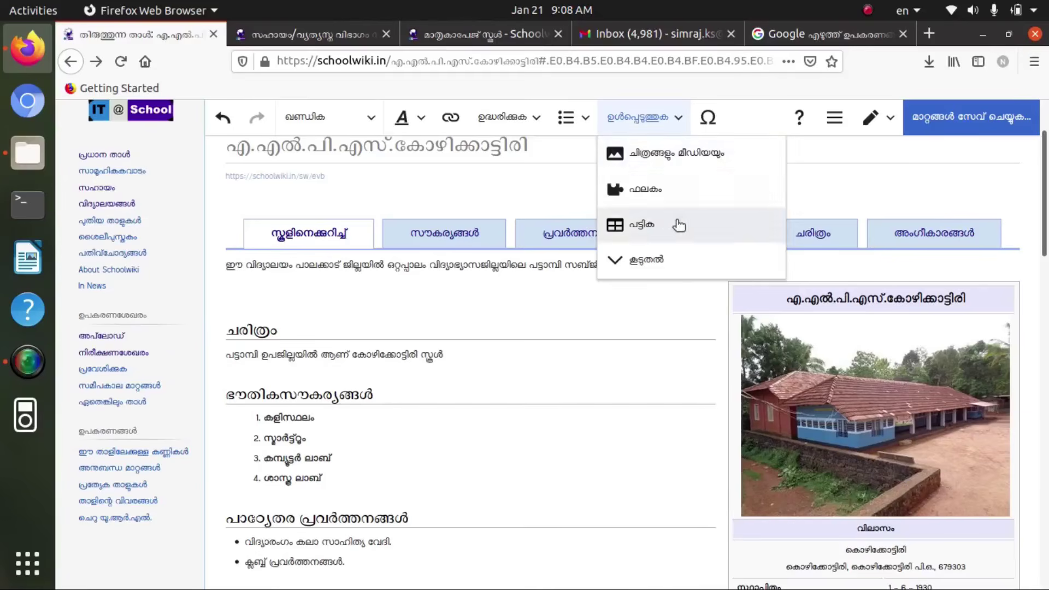
pyautogui.click(462, 199)
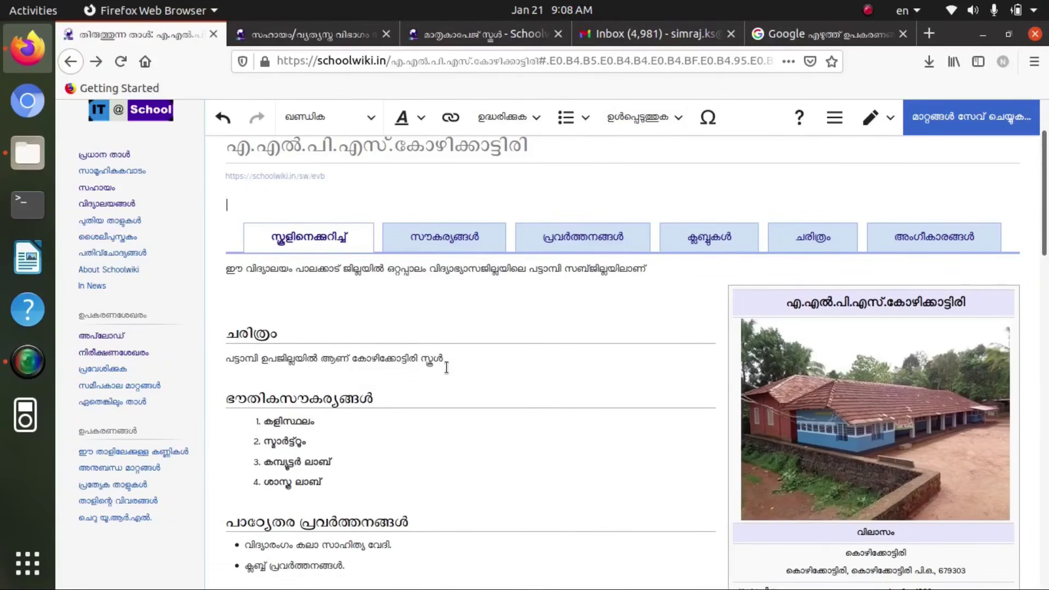
# Save the changes to the school page, leaving the edit summary empty
pyautogui.scroll(-2, 446, 367)
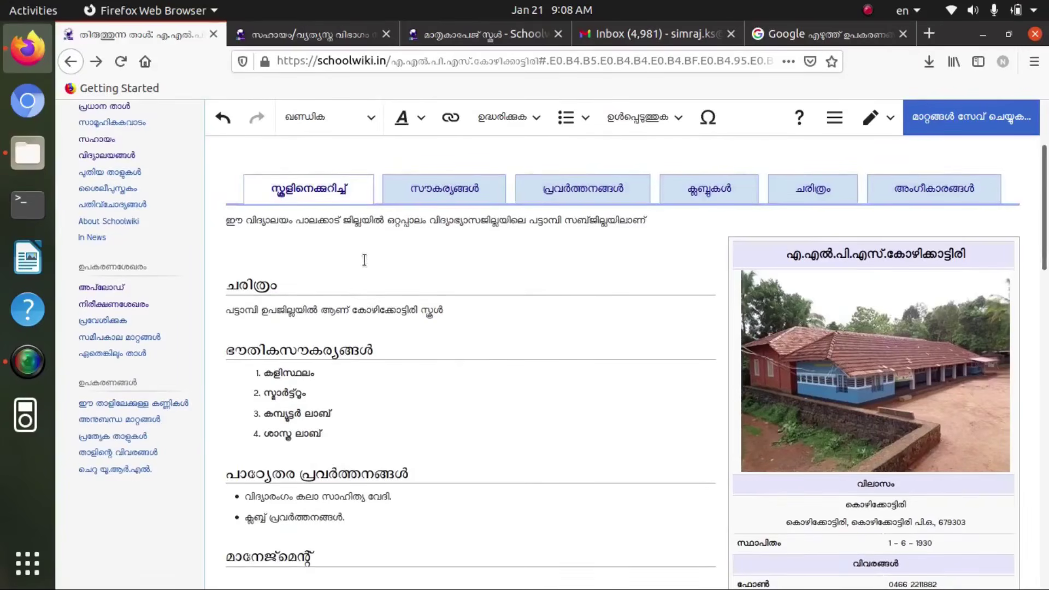
pyautogui.scroll(5, 598, 375)
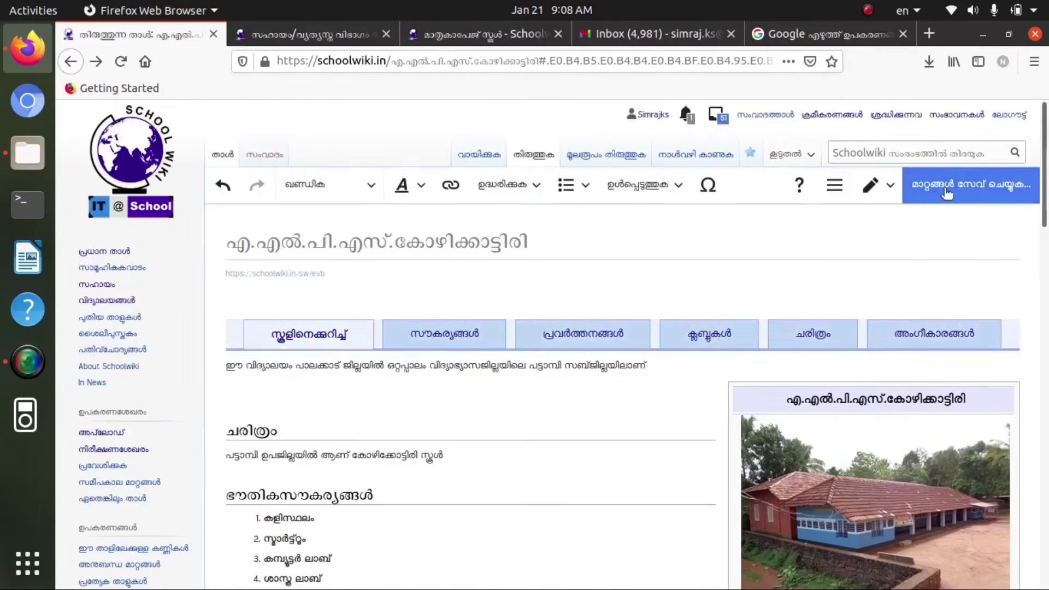
pyautogui.click(978, 183)
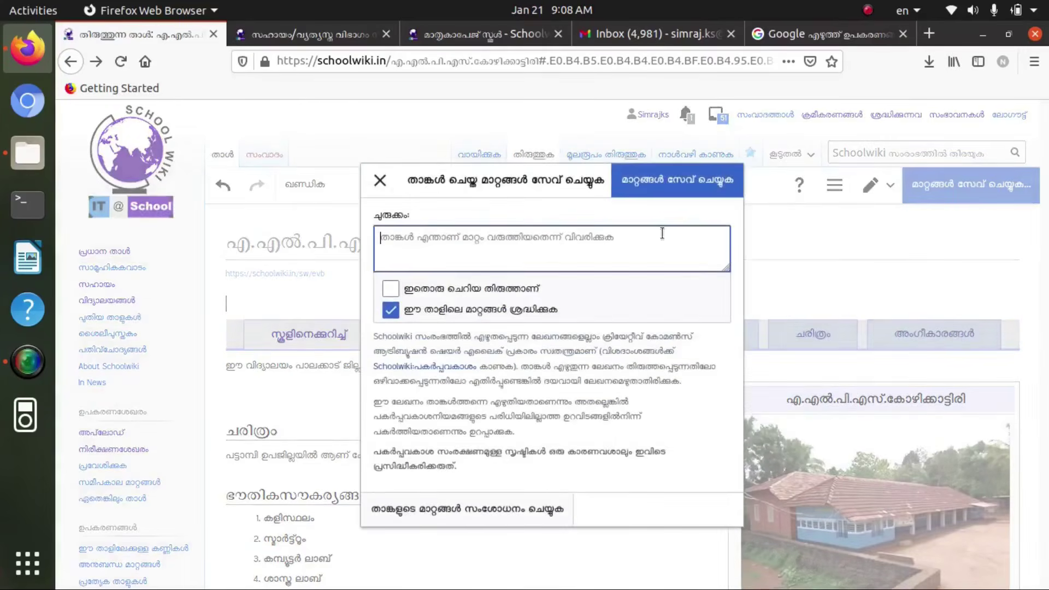
pyautogui.click(684, 182)
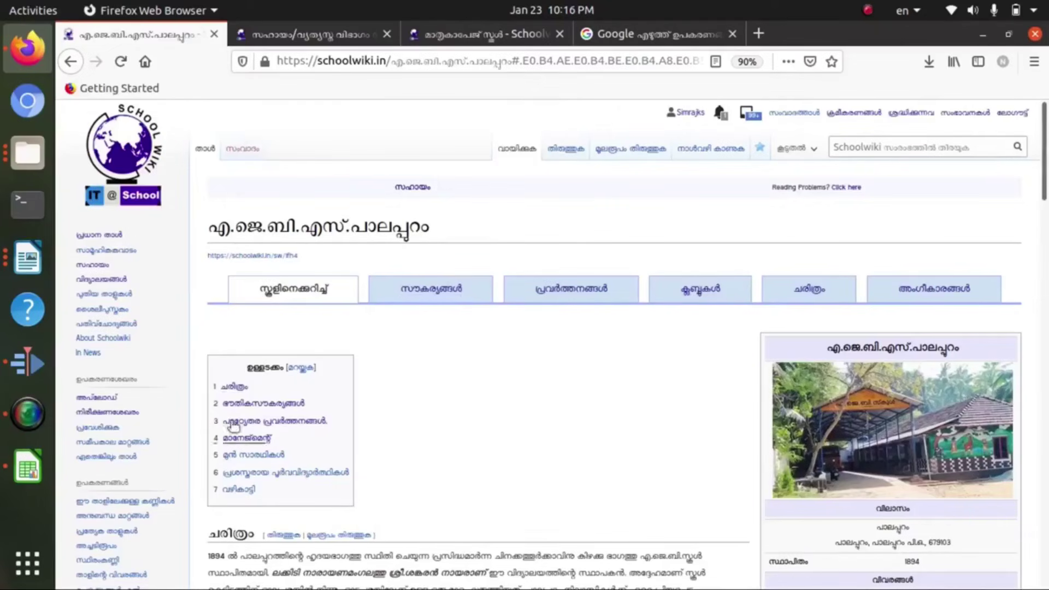
# Go to the മാനേജ്മെന്റ് section of the എ.ജെ.ബി.എസ്.പാലപ്പുറം page from its table of contents
pyautogui.scroll(-3, 247, 402)
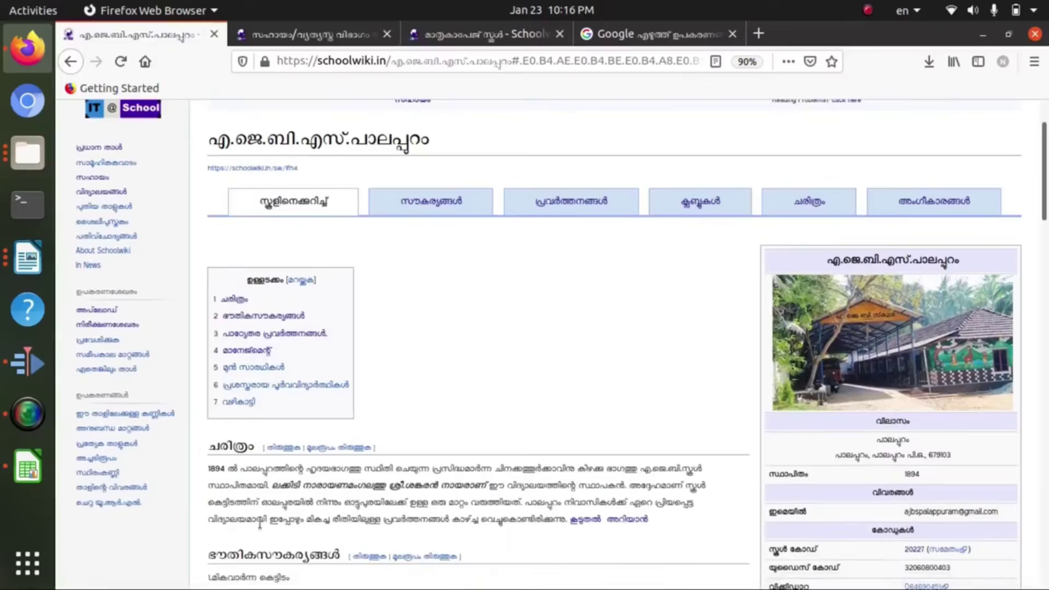
pyautogui.scroll(-3, 258, 523)
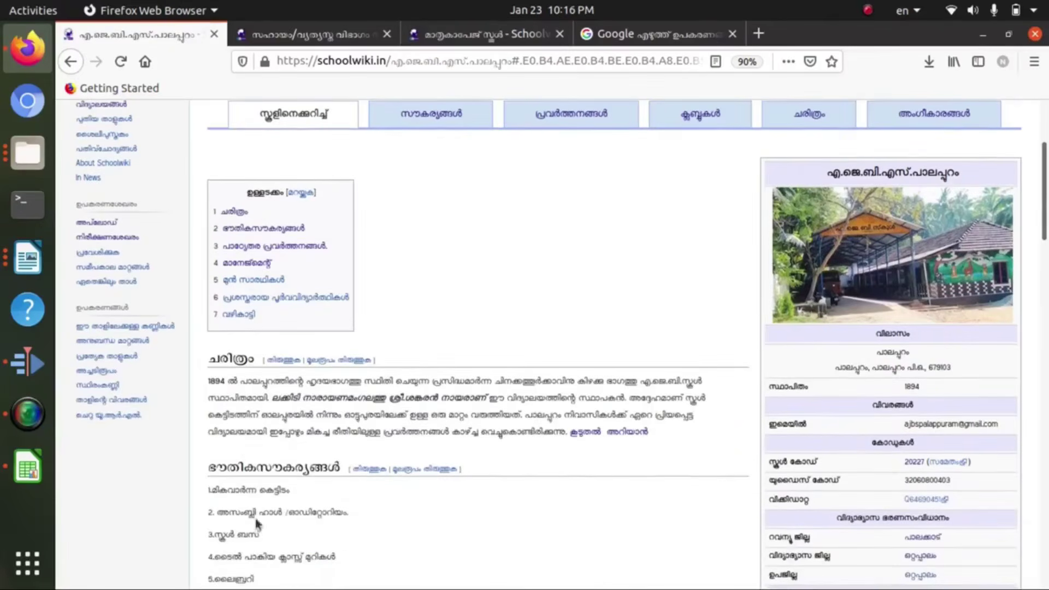
pyautogui.click(249, 266)
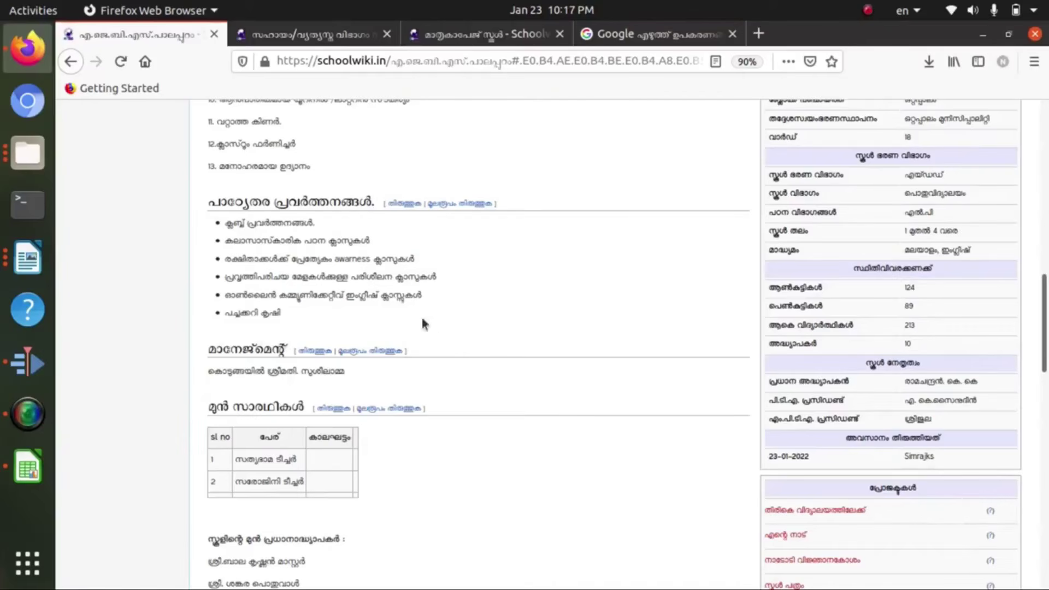
# Copy the line മികവുകൾ പത്രവാർത്തകളിലൂടെ from the Google Input Tools page
pyautogui.click(694, 38)
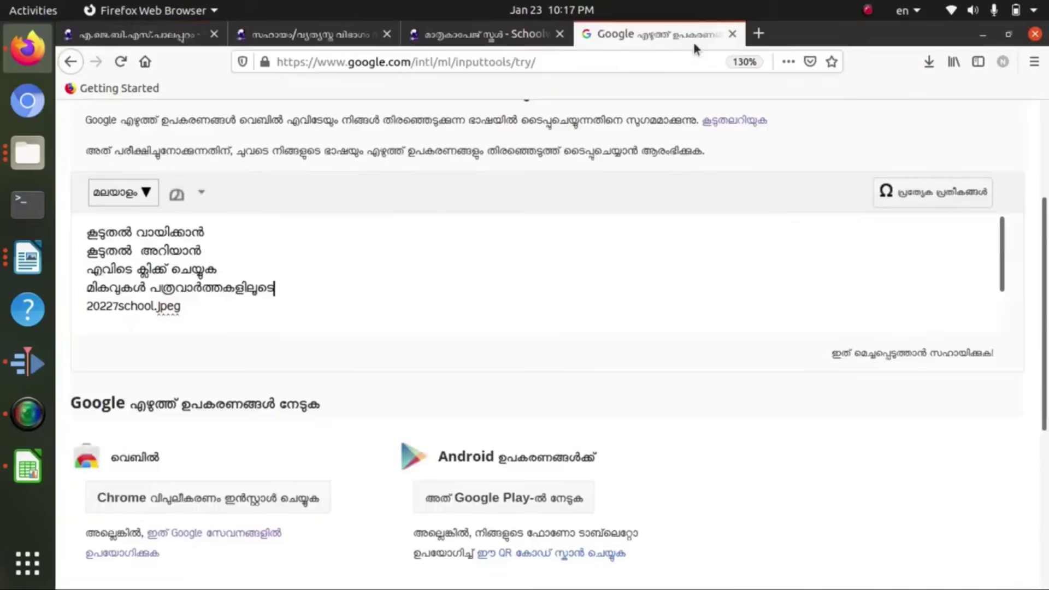
pyautogui.moveTo(84, 287); pyautogui.dragTo(288, 296)
pyautogui.hotkey('ctrl', 'c')
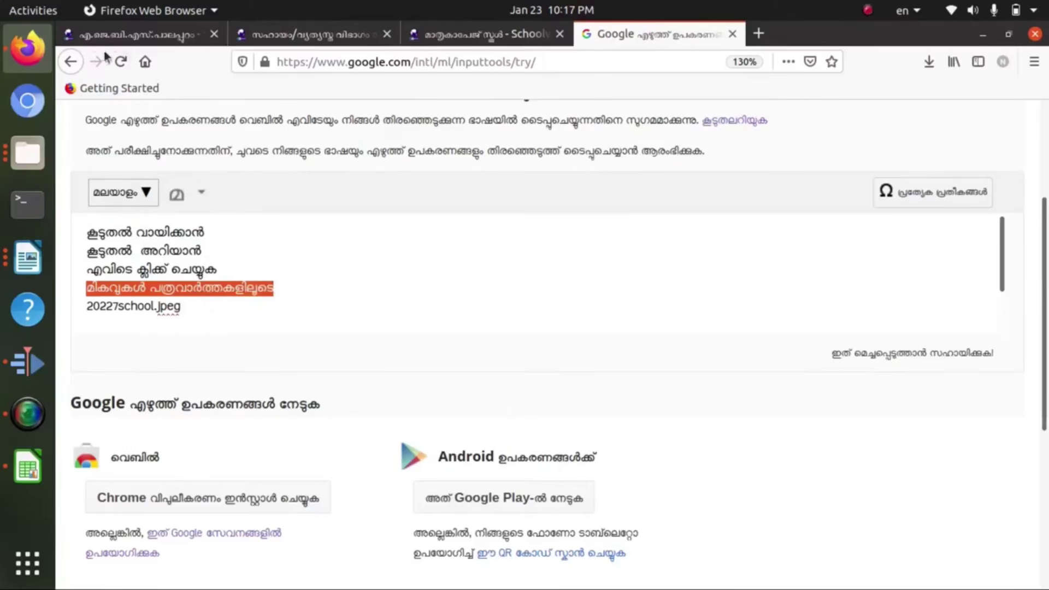
# Back on the school page, edit the മാനേജ്മെന്റ് section and paste മികവുകൾ പത്രവാർത്തകളിലൂടെ as a separate heading above it, with empty space beneath
pyautogui.click(137, 35)
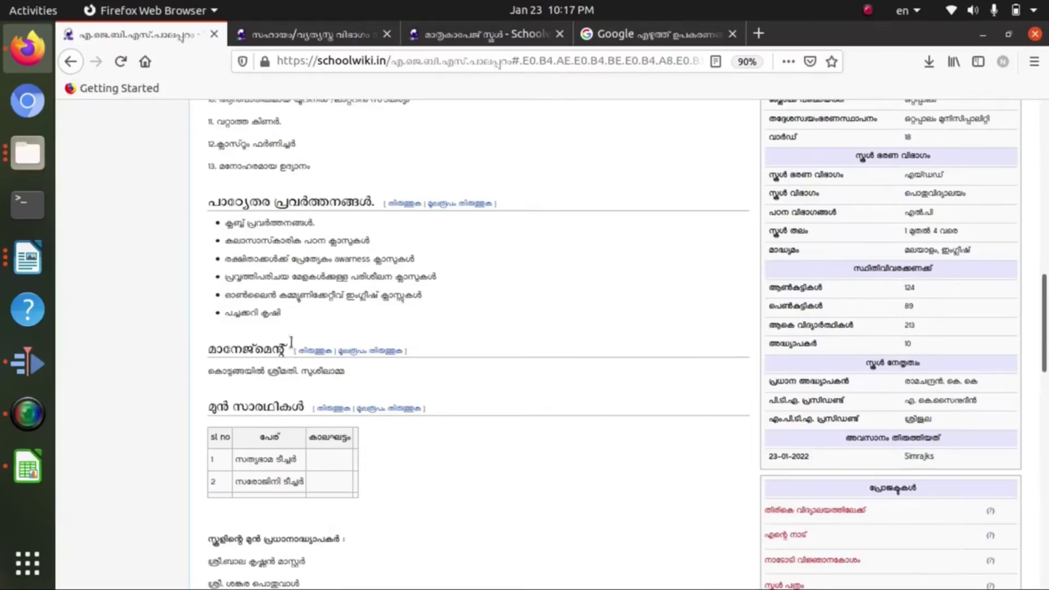
pyautogui.click(314, 351)
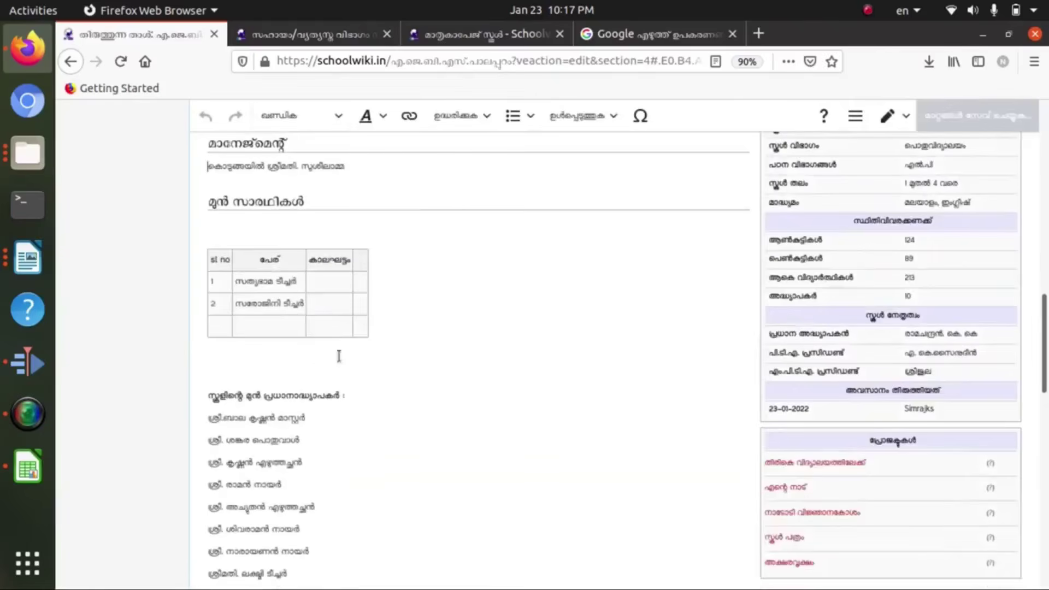
pyautogui.scroll(2, 230, 260)
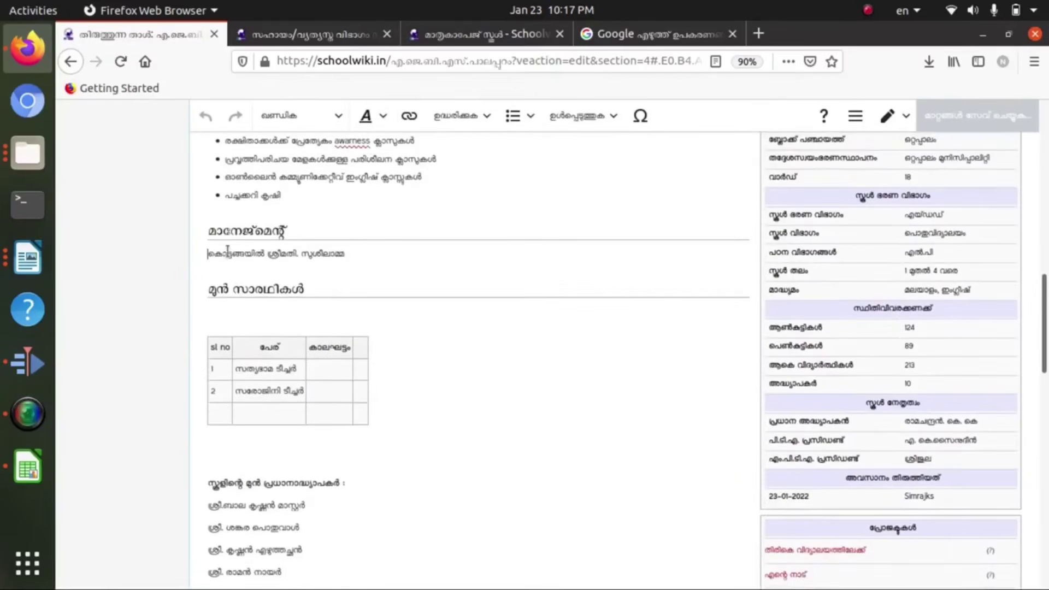
pyautogui.scroll(3, 236, 272)
pyautogui.click(206, 369)
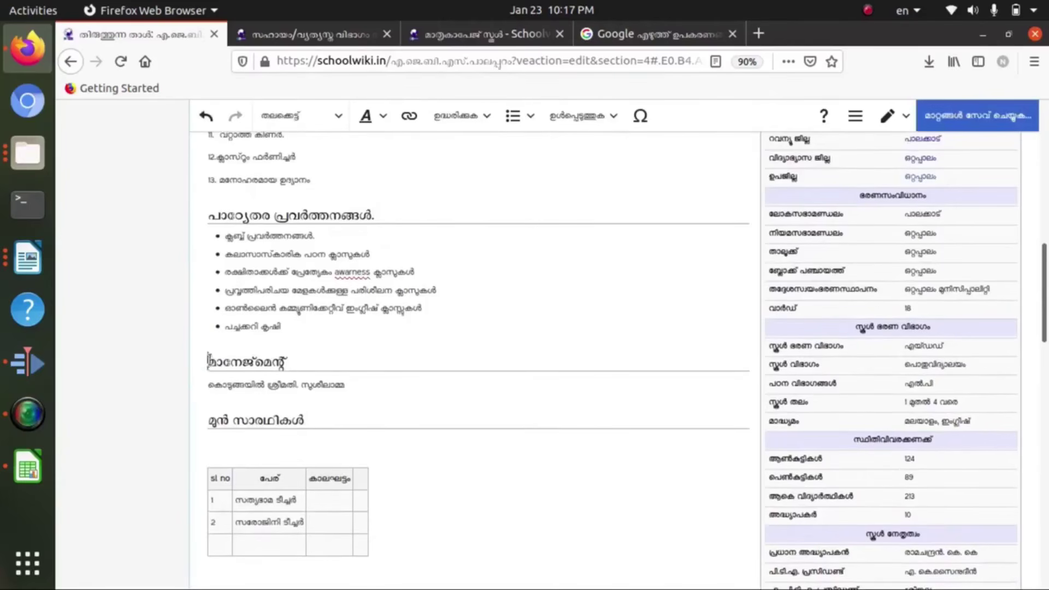
pyautogui.hotkey('ctrl', 'v')
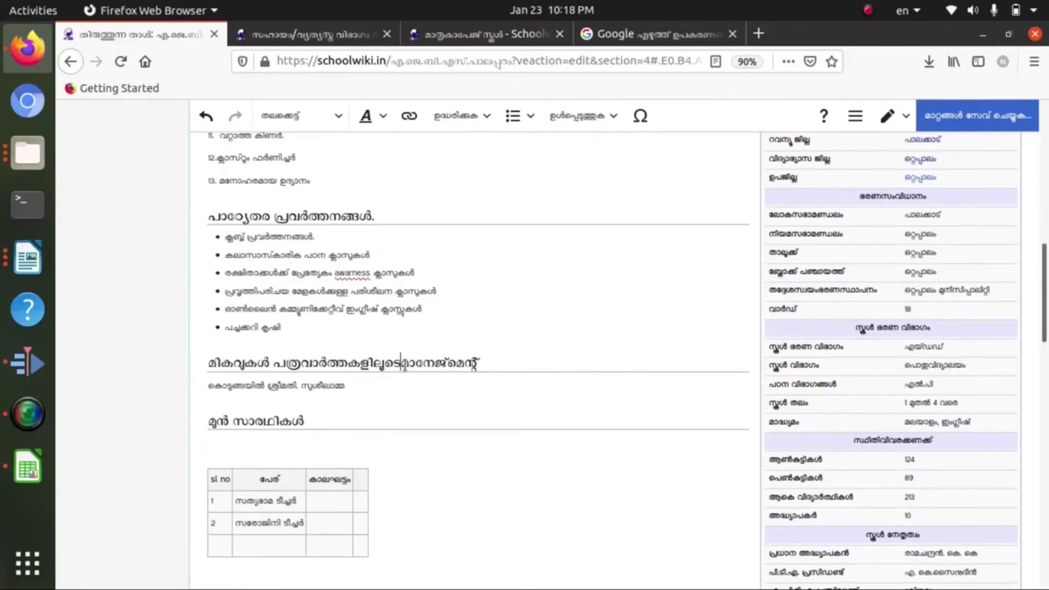
pyautogui.press('Return')
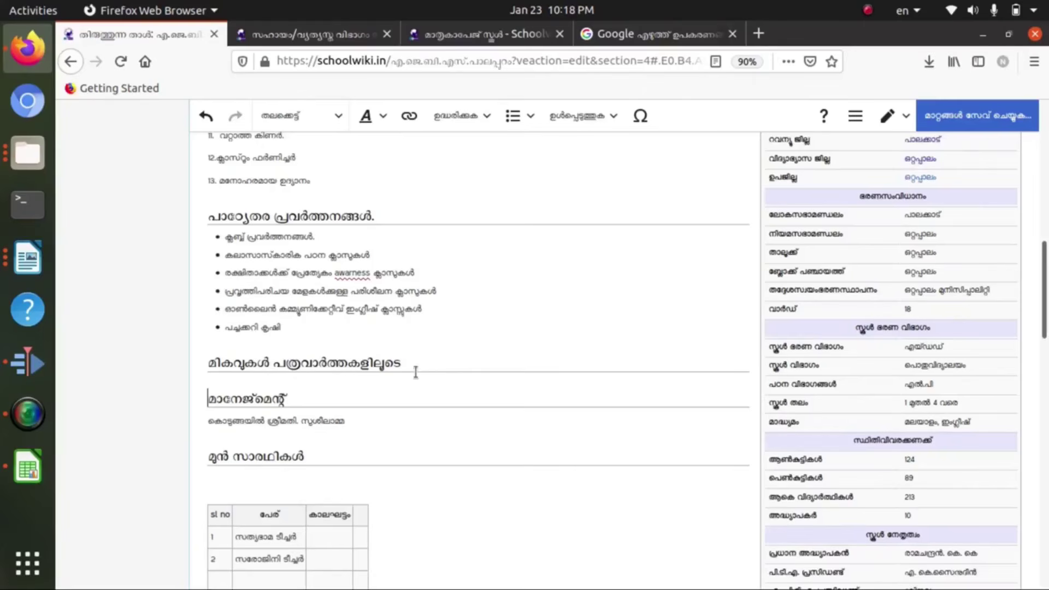
pyautogui.press('Return')
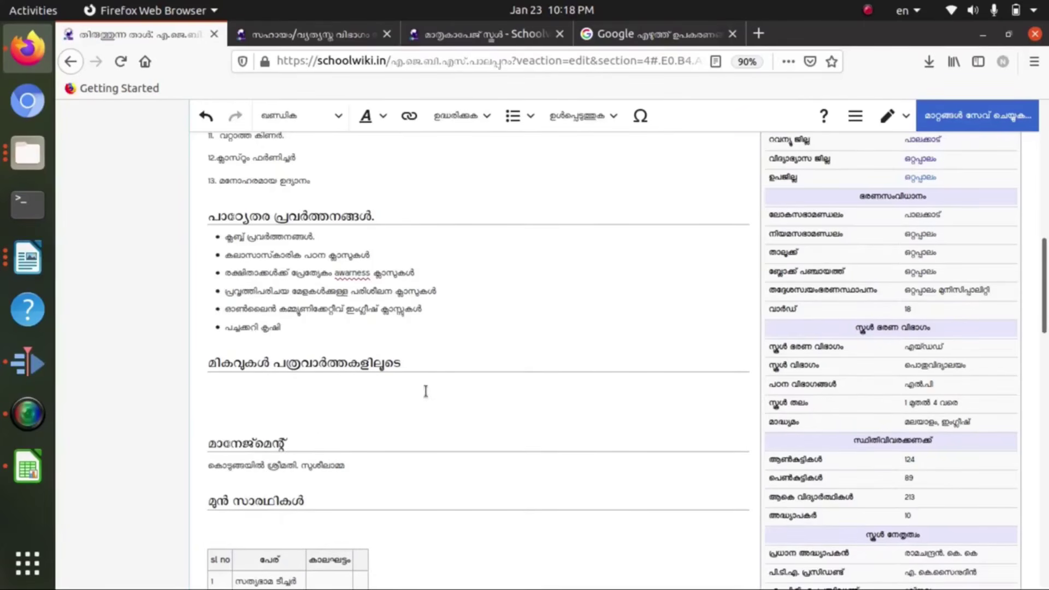
# Save the changes to the school page with the default edit summary and check the new heading in the page and its table of contents
pyautogui.click(935, 125)
pyautogui.click(640, 196)
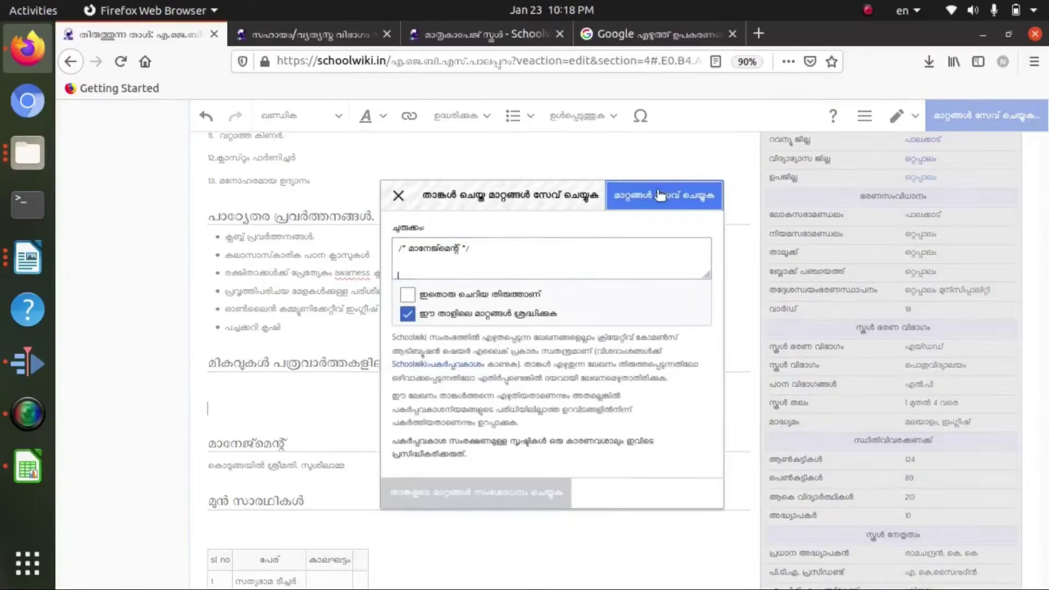
pyautogui.scroll(8, 519, 344)
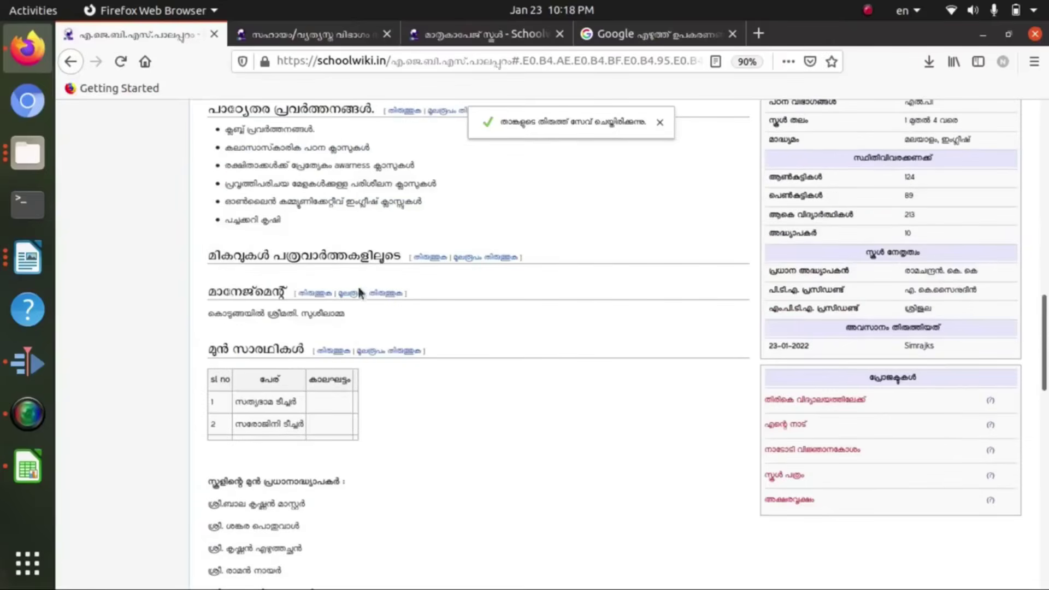
pyautogui.scroll(6, 361, 295)
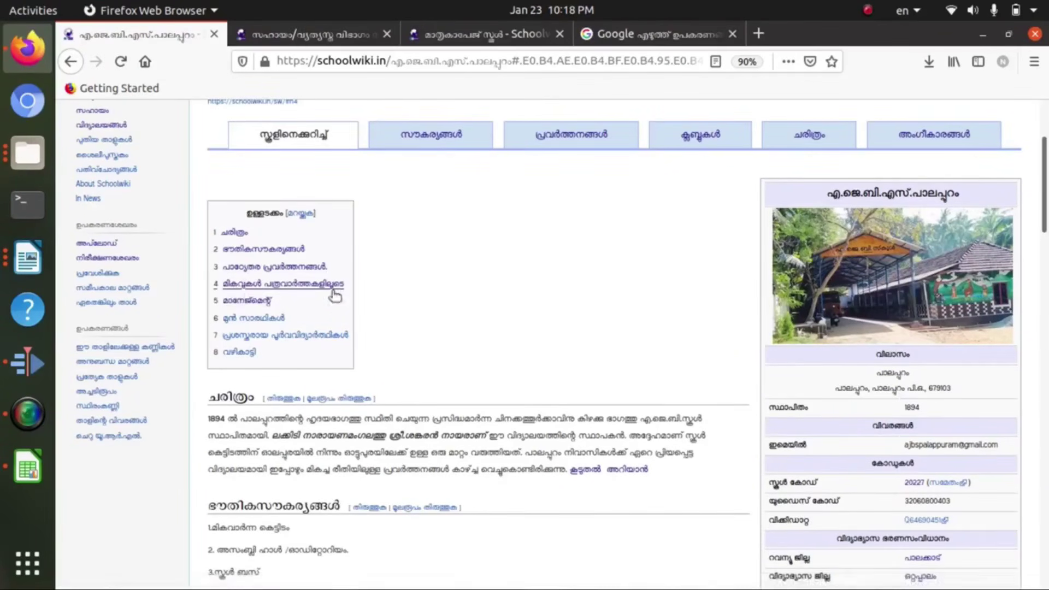
pyautogui.scroll(-3, 267, 229)
pyautogui.scroll(-4, 298, 421)
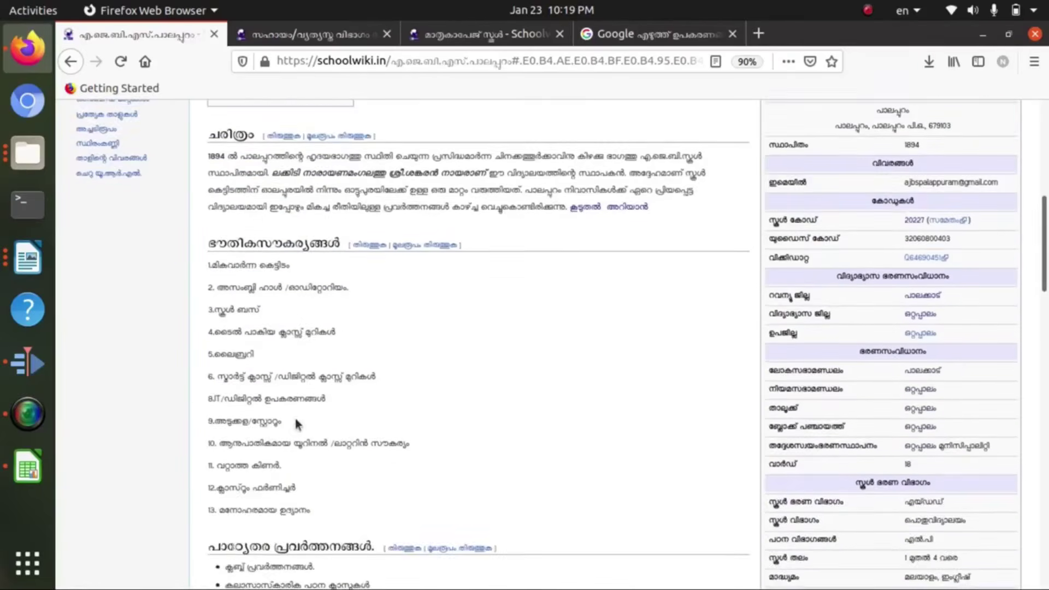
pyautogui.scroll(5, 300, 426)
pyautogui.scroll(2, 313, 467)
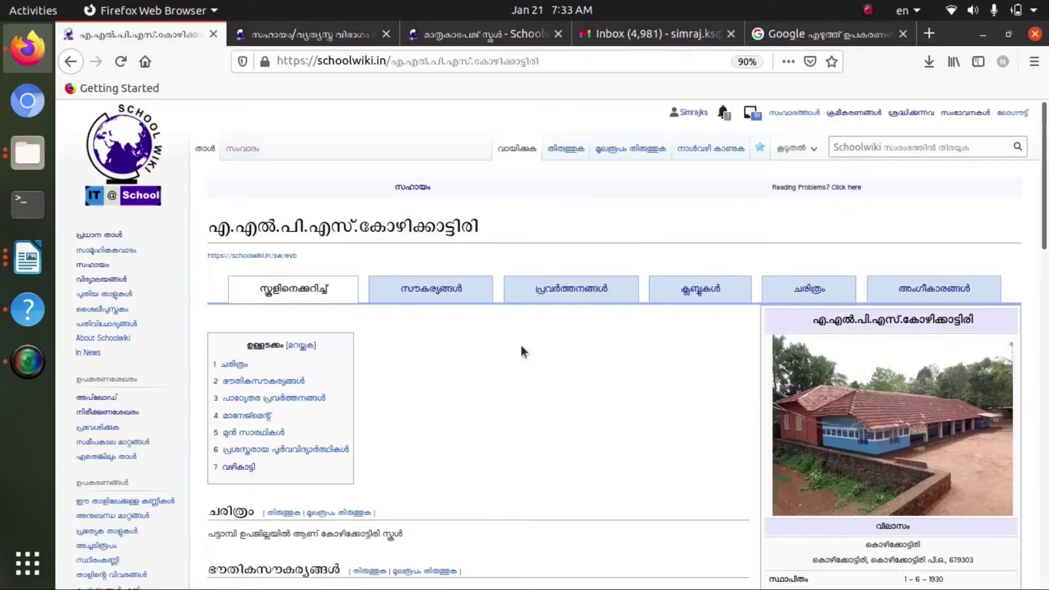
# Look over the എ.എൽ.പി.എസ്.കോഴിക്കാട്ടിരി page, examining its sections and the school infobox
pyautogui.scroll(-1, 405, 369)
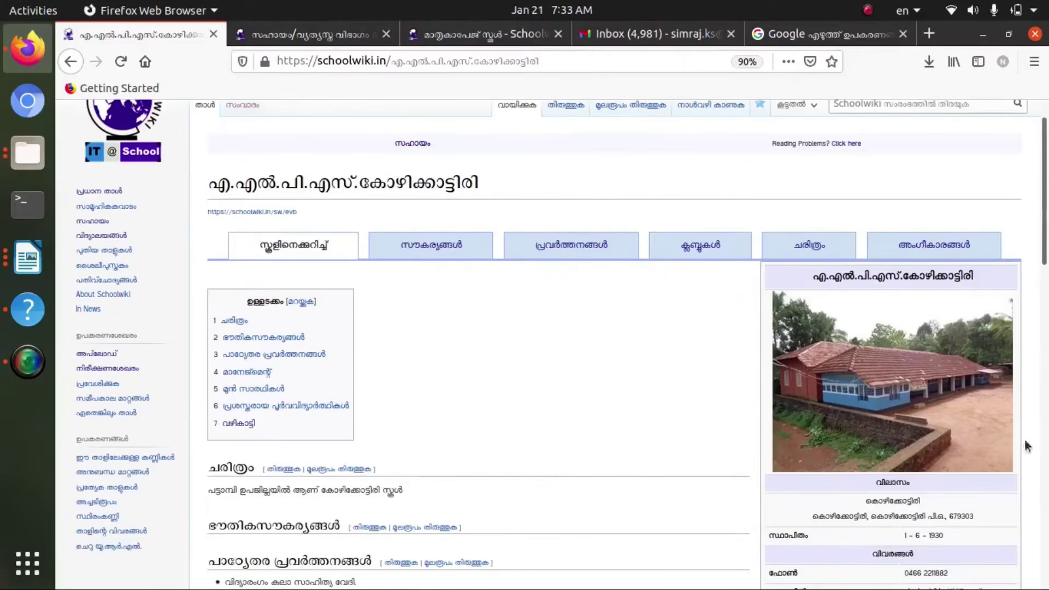
pyautogui.scroll(-3, 896, 355)
pyautogui.scroll(1, 916, 473)
pyautogui.scroll(3, 916, 472)
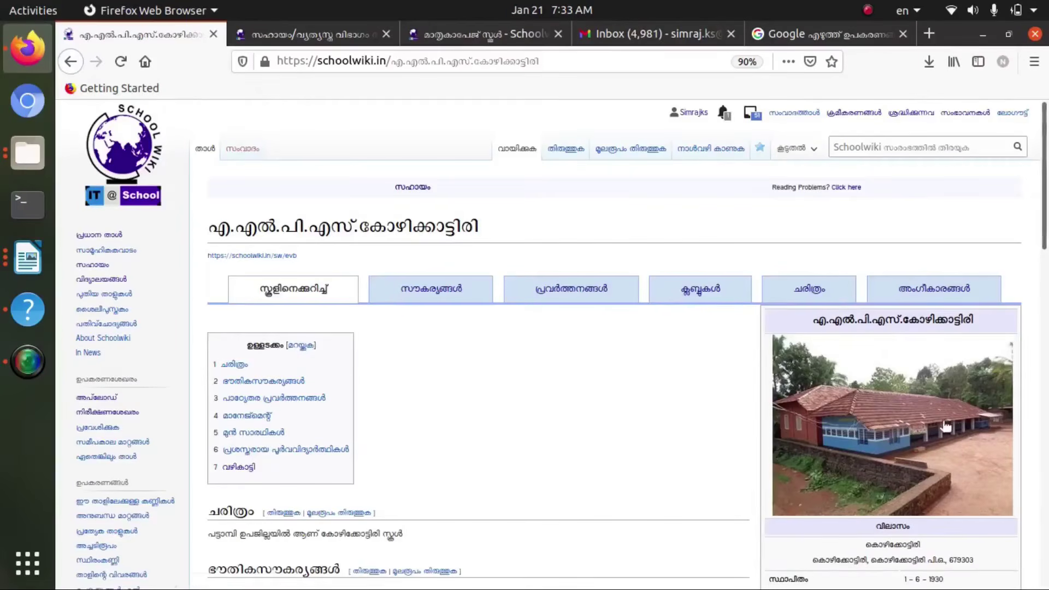
pyautogui.scroll(-5, 937, 415)
pyautogui.scroll(-6, 937, 415)
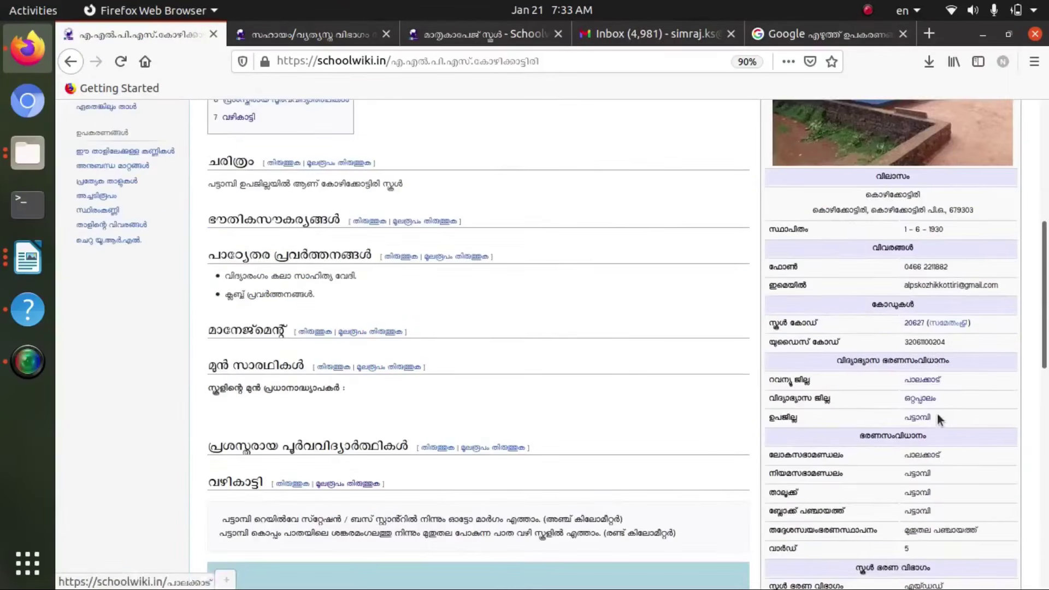
pyautogui.scroll(10, 938, 419)
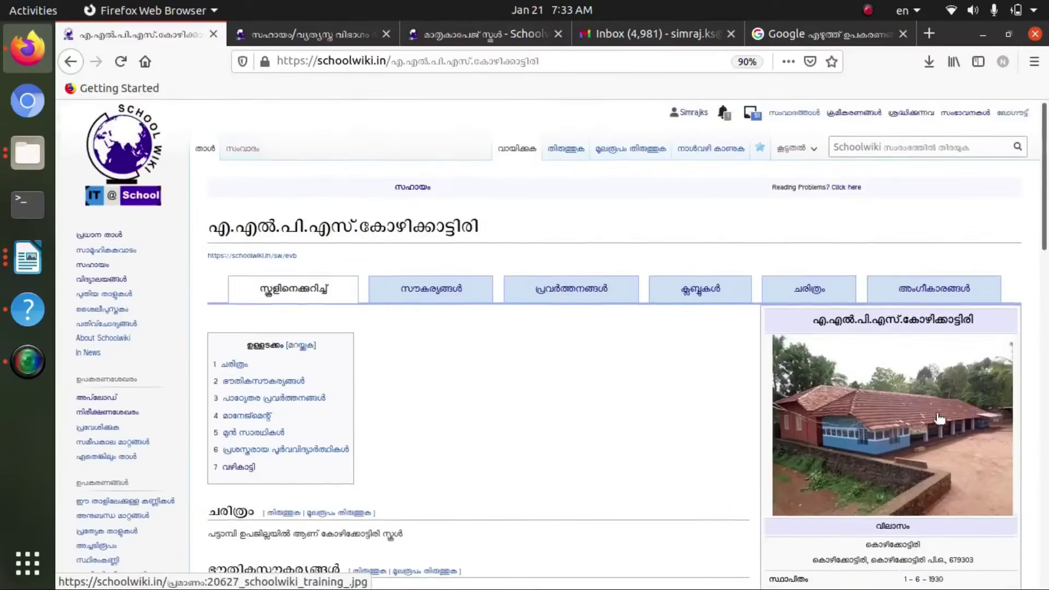
# Start editing the എ.എൽ.പി.എസ്.കോഴിക്കാട്ടിരി page in the visual editor and open its Infobox School template for editing
pyautogui.click(562, 150)
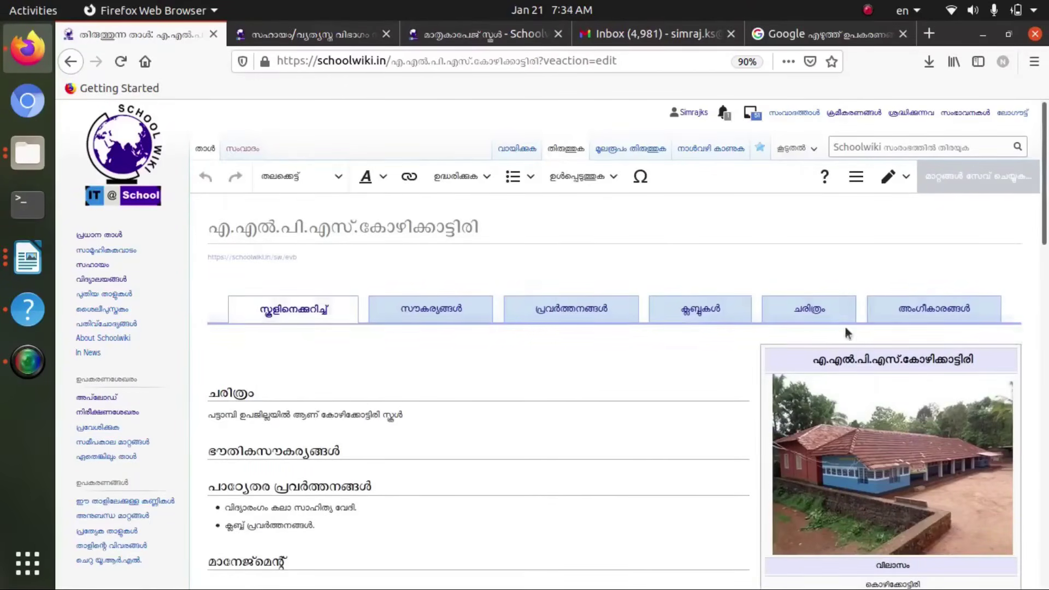
pyautogui.scroll(-1, 847, 349)
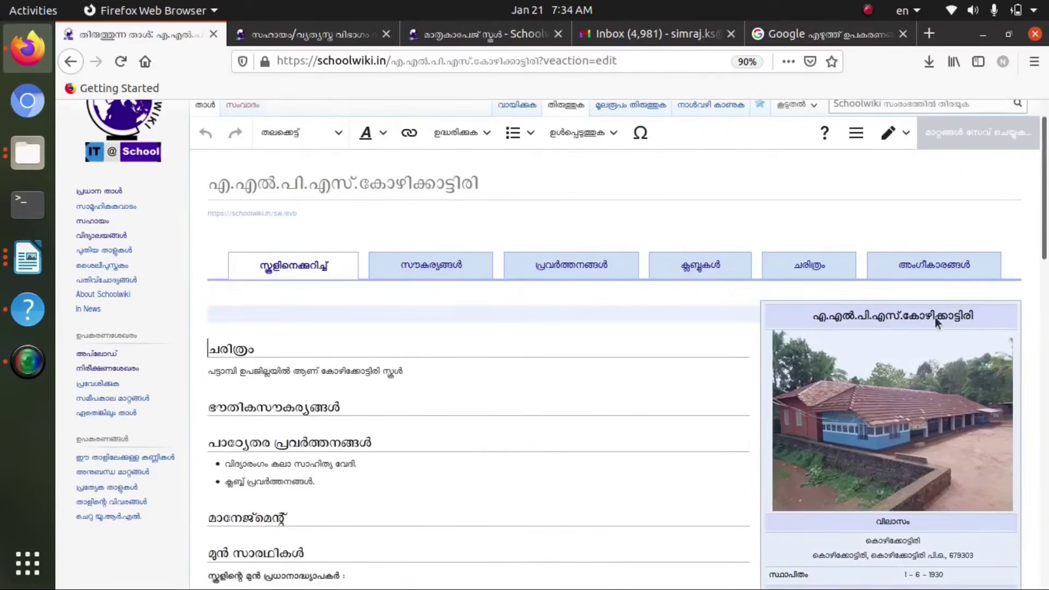
pyautogui.click(935, 317)
pyautogui.scroll(-3, 936, 306)
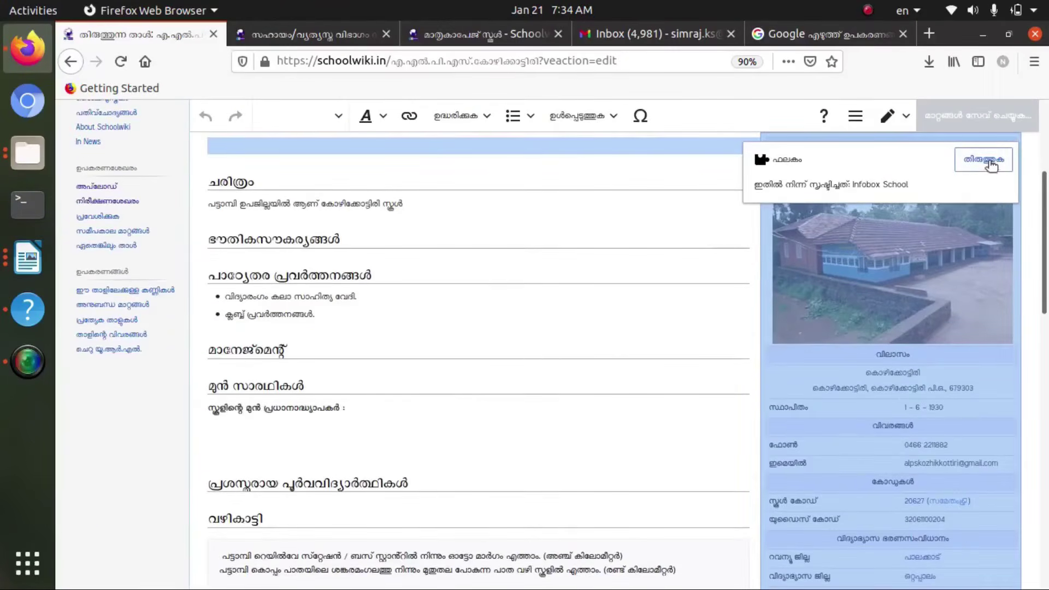
pyautogui.click(990, 163)
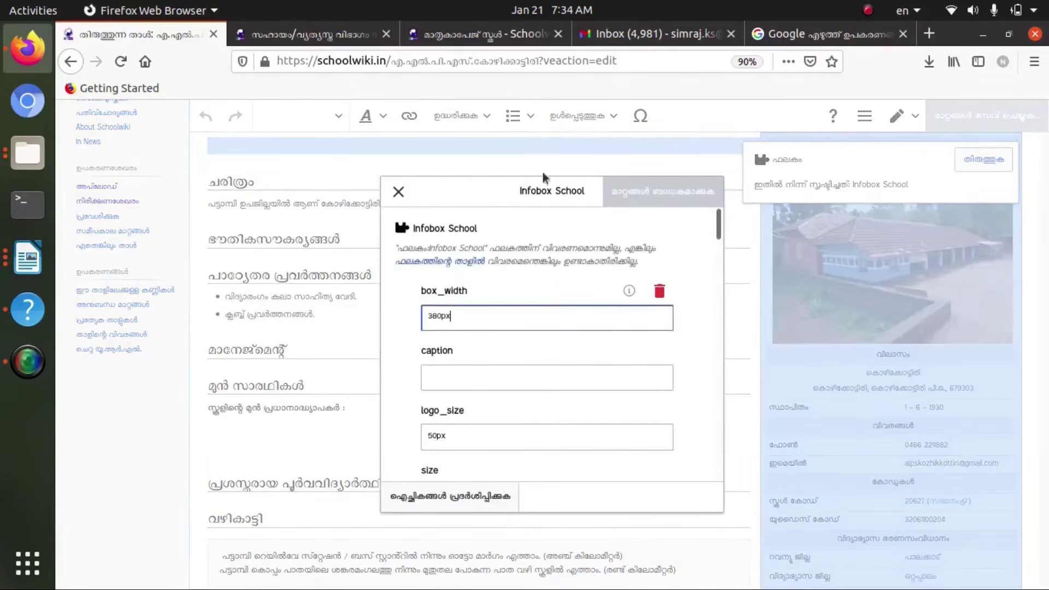
# Re-enter 41 as the ആൺകുട്ടികളുടെ എണ്ണം 1-10 value in the Infobox School template
pyautogui.scroll(-8, 445, 348)
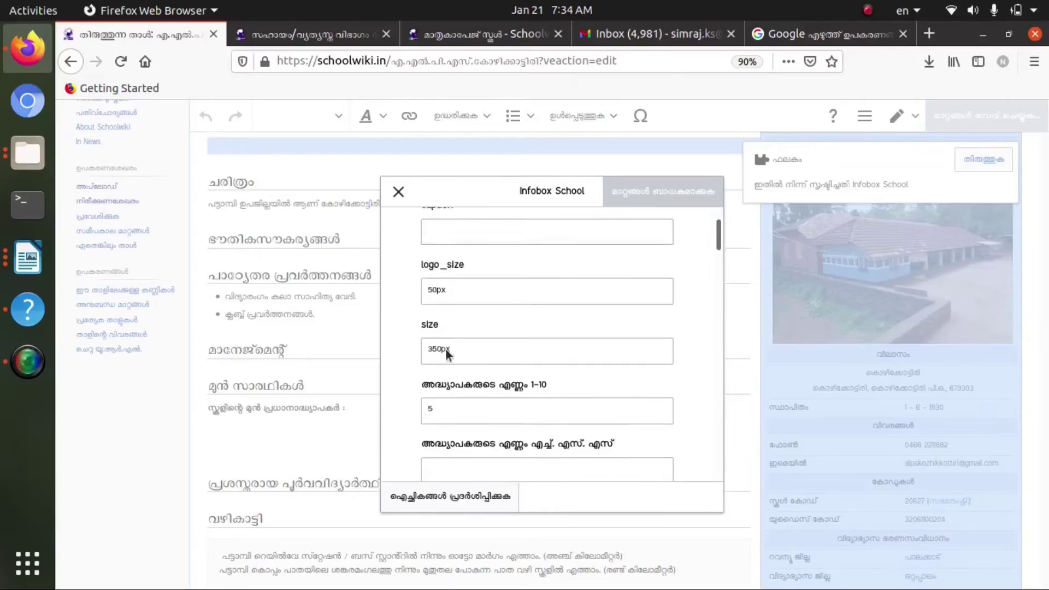
pyautogui.scroll(-2, 444, 349)
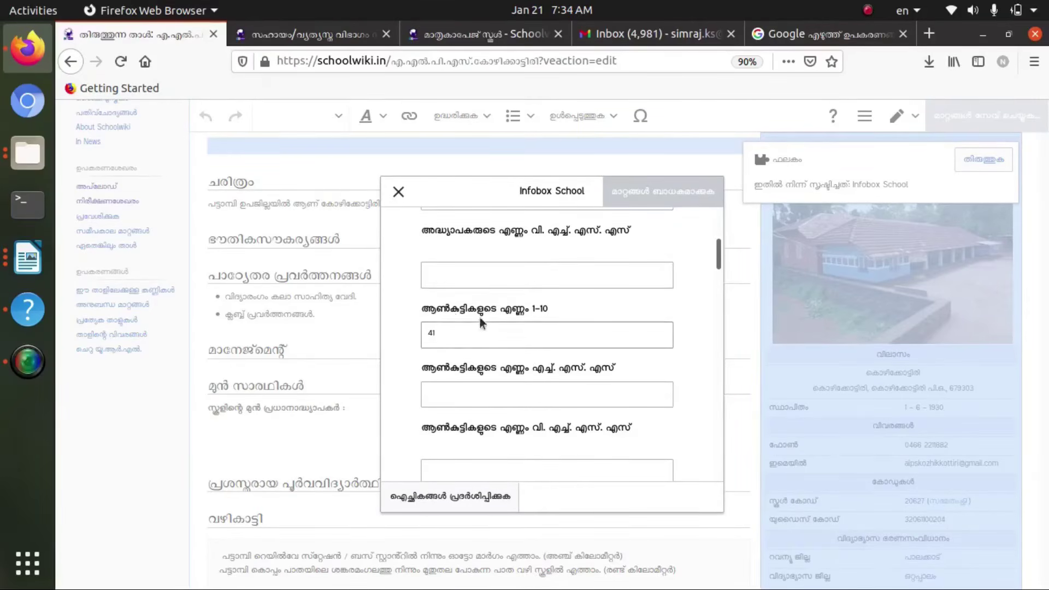
pyautogui.click(445, 334)
pyautogui.press('BackSpace')
pyautogui.press('BackSpace')
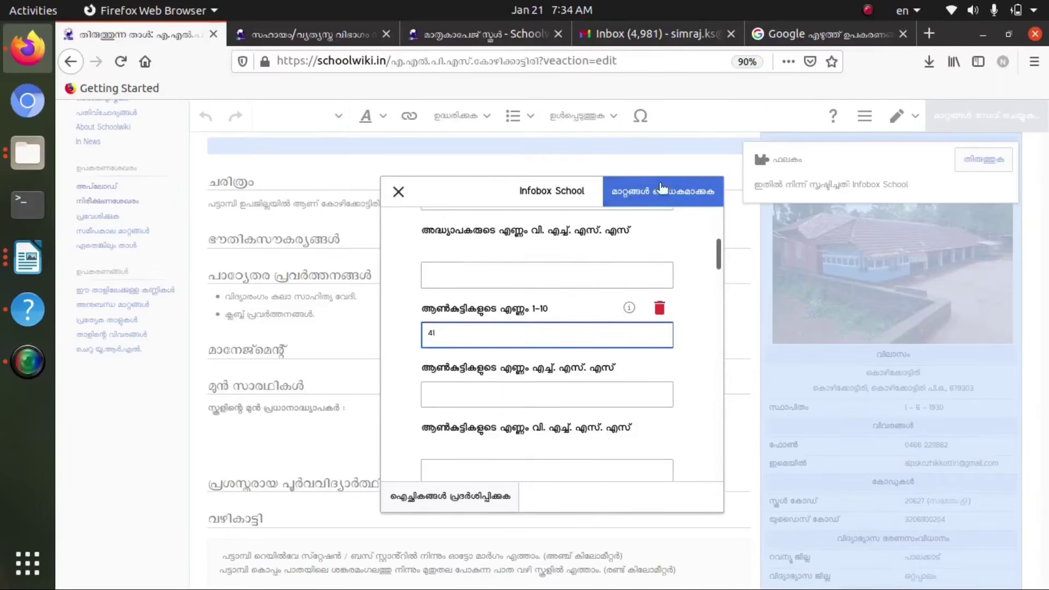
# Review the remaining infobox fields, apply the template changes, and save the page with an empty edit summary
pyautogui.scroll(-10, 505, 368)
pyautogui.scroll(-15, 505, 369)
pyautogui.scroll(-20, 505, 369)
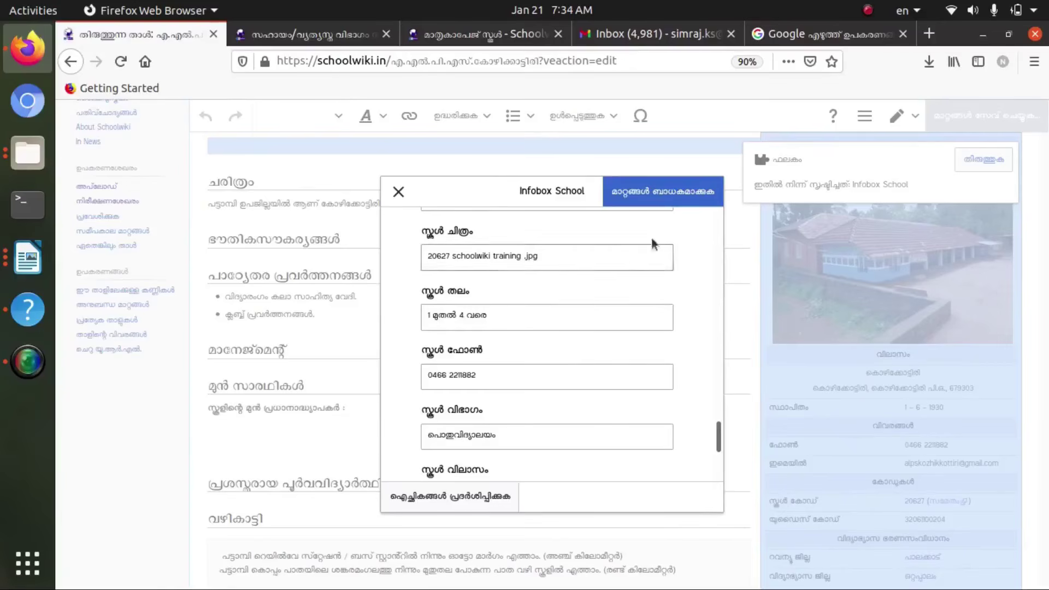
pyautogui.click(669, 192)
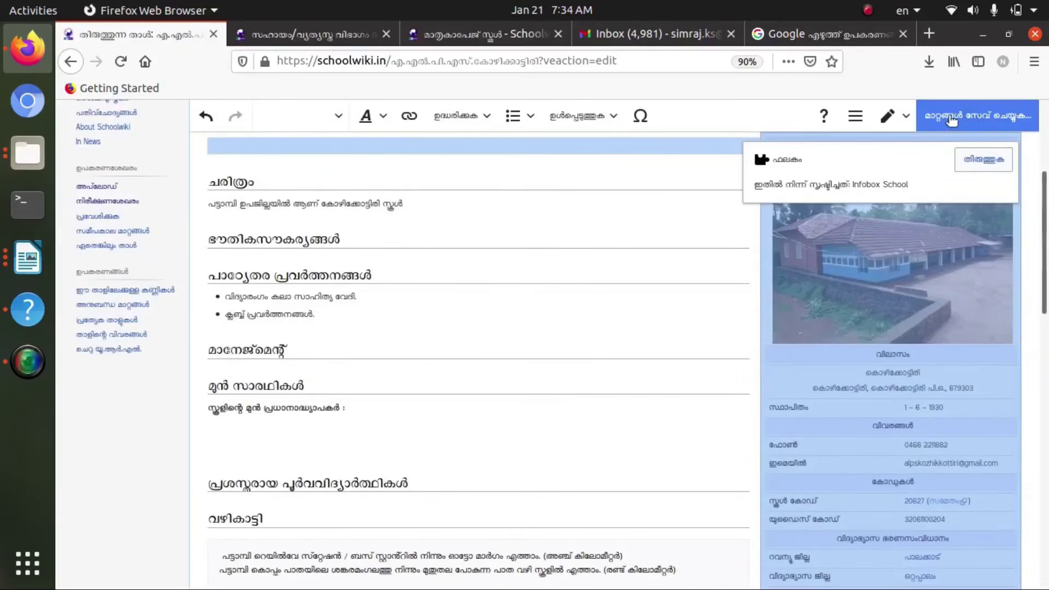
pyautogui.click(969, 123)
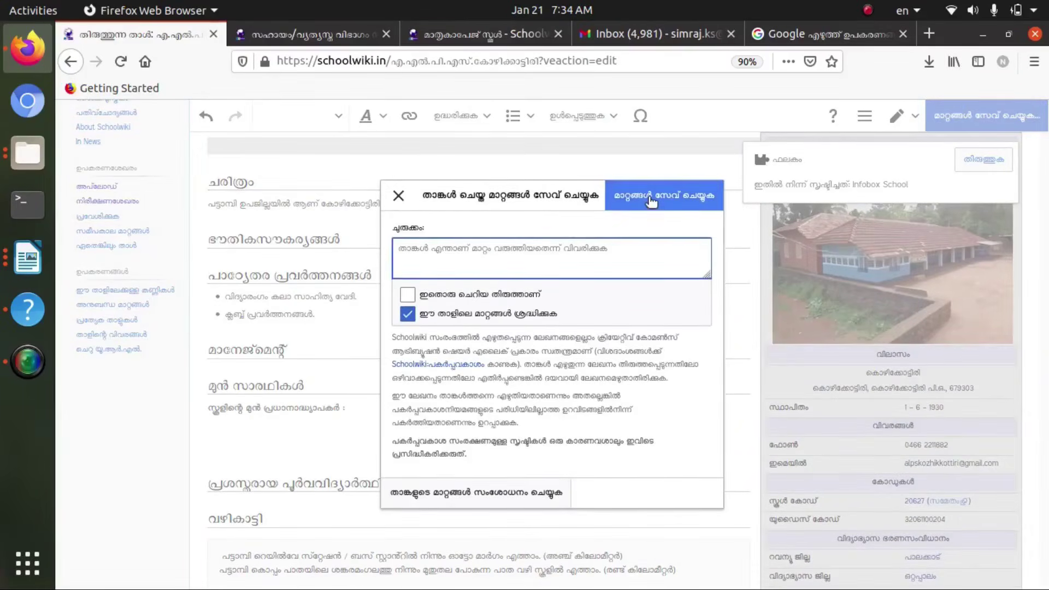
pyautogui.click(651, 195)
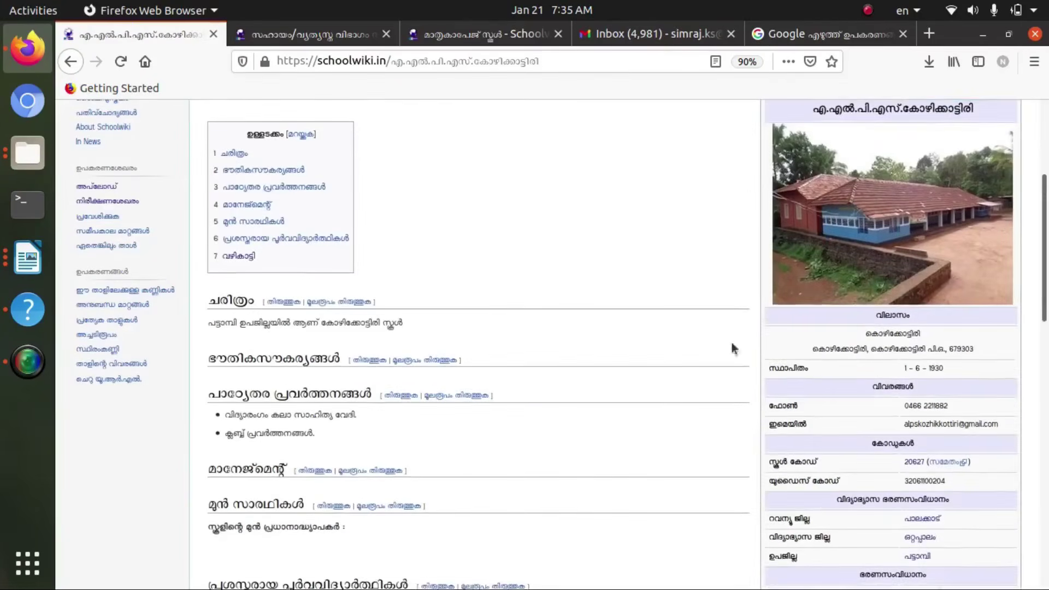
pyautogui.scroll(3, 765, 423)
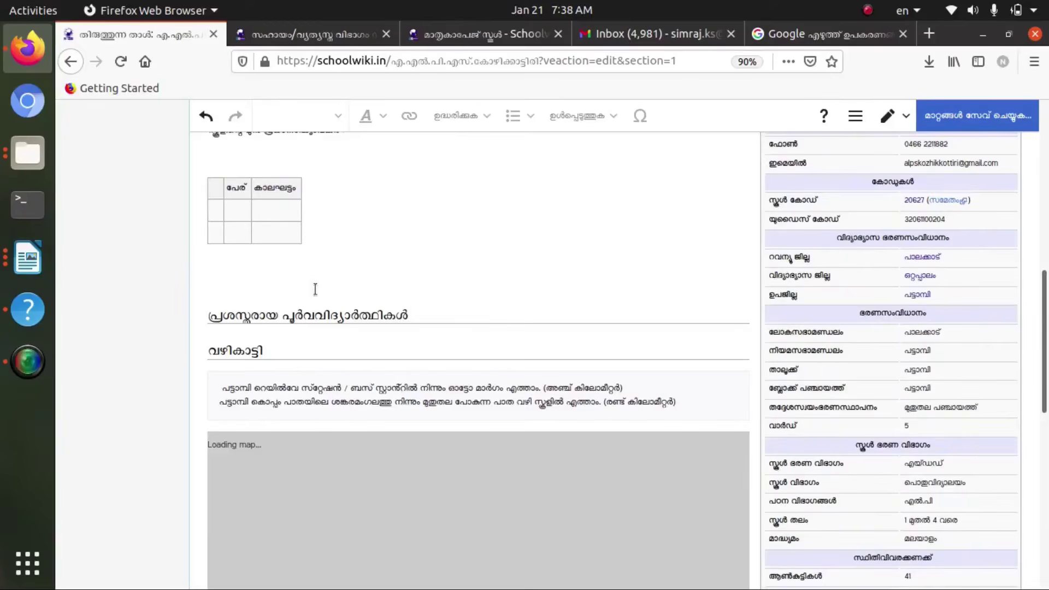
# Save the page containing the പേര് and കാലഘട്ടം table with the default edit summary, and check the result through the വഴികാട്ടി section
pyautogui.scroll(-3, 315, 290)
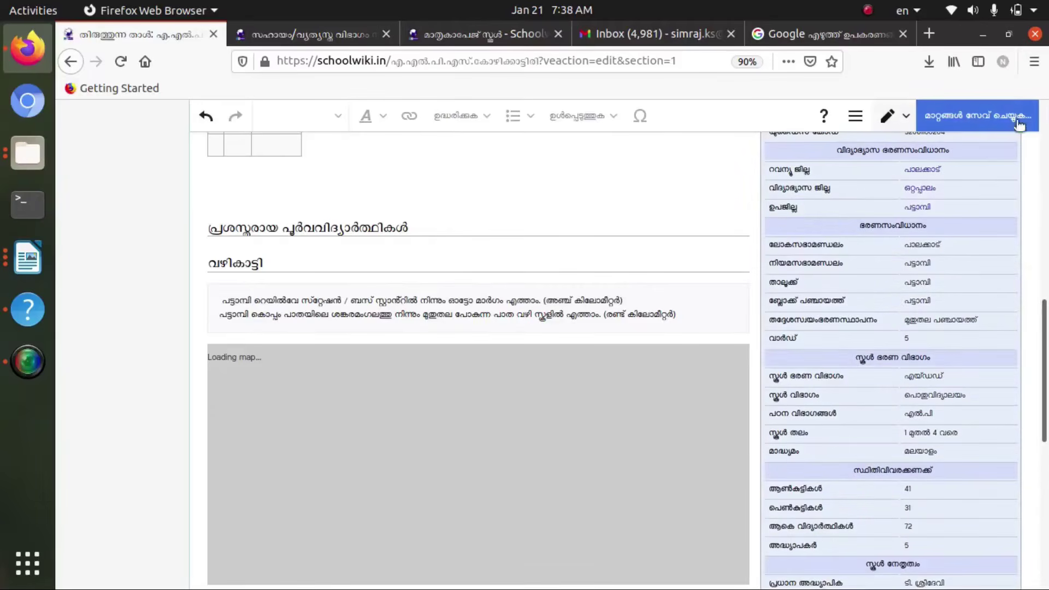
pyautogui.click(963, 123)
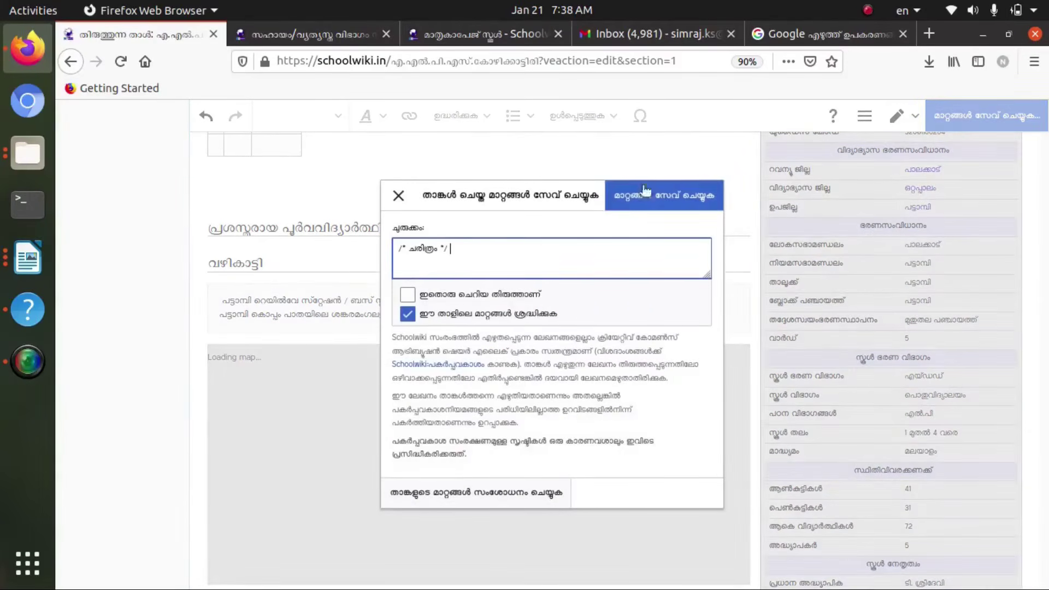
pyautogui.click(635, 198)
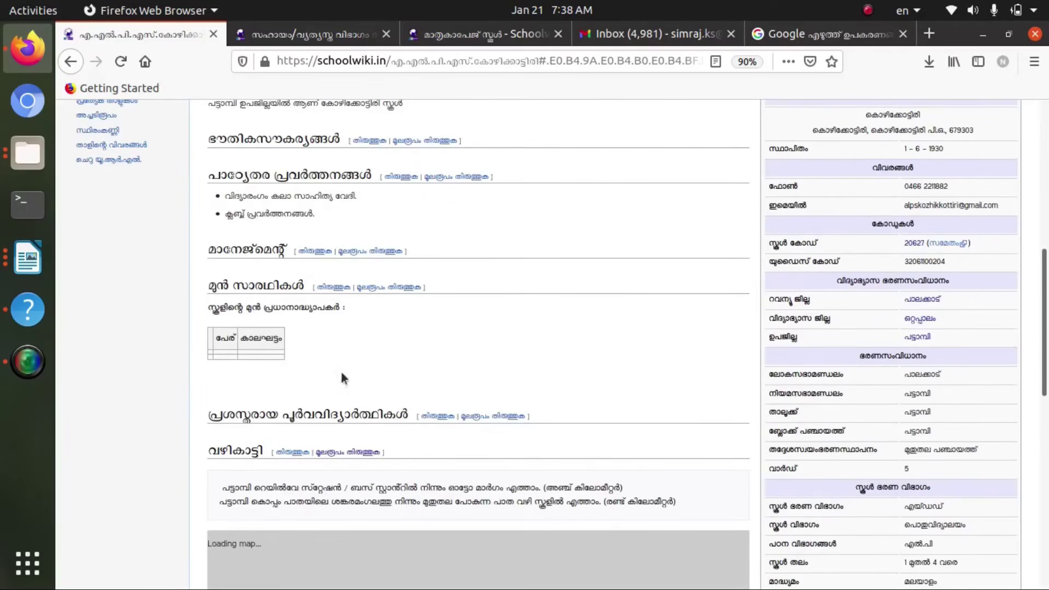
pyautogui.scroll(-1, 334, 395)
pyautogui.scroll(-3, 333, 394)
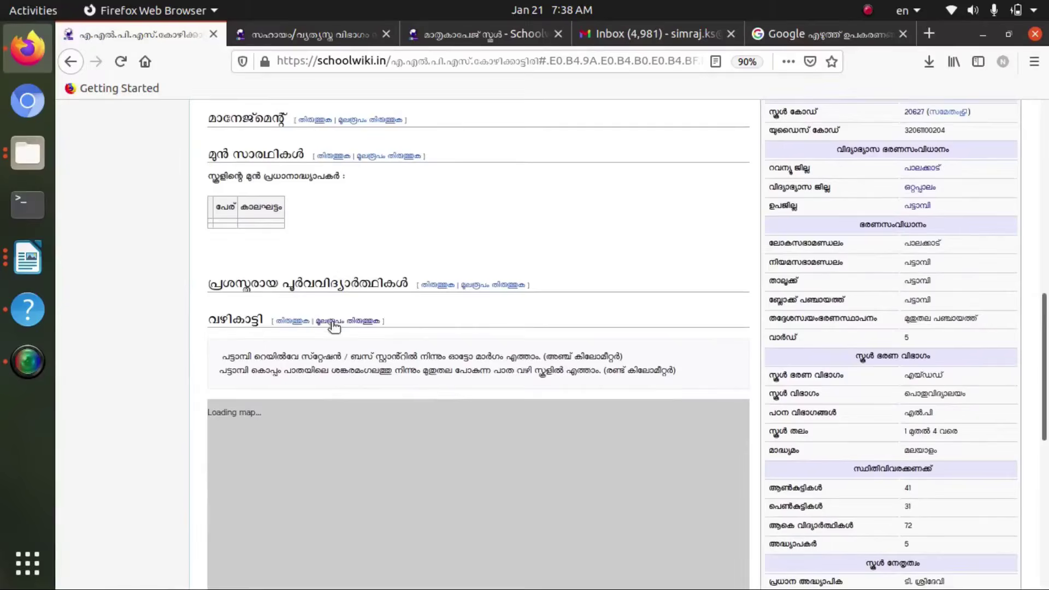
pyautogui.scroll(-4, 401, 411)
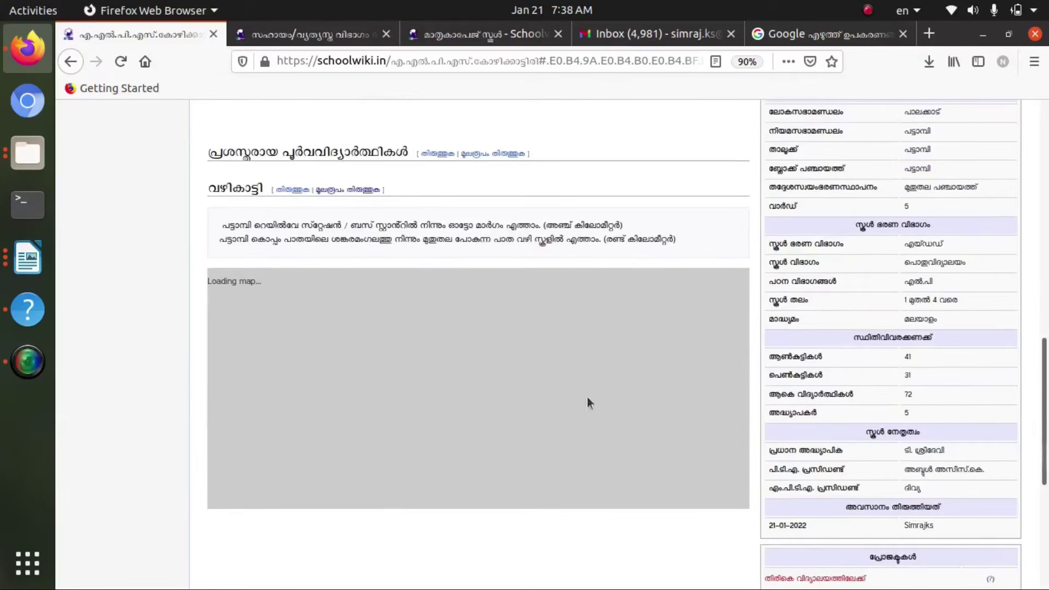
# Open the വഴികാട്ടി section for source editing, and reach Google Maps in a new tab through a web search for google map
pyautogui.click(359, 192)
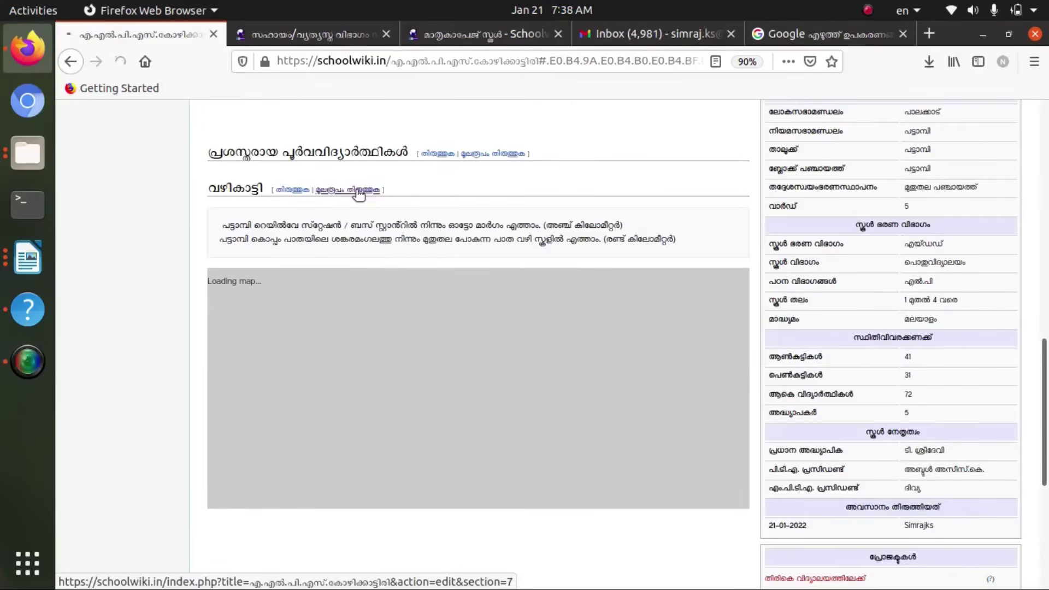
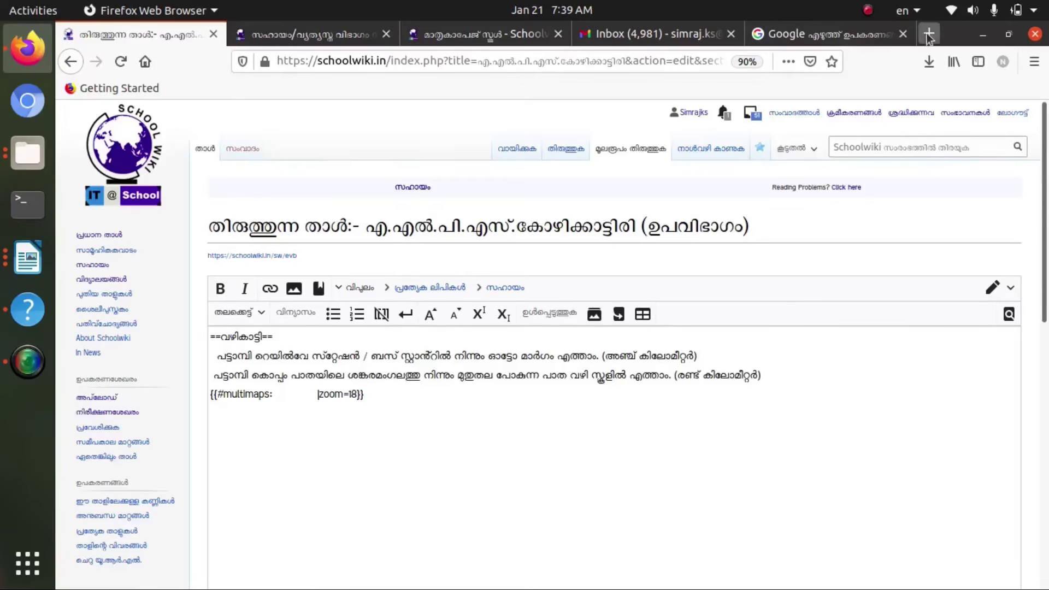
pyautogui.click(929, 34)
pyautogui.click(429, 133)
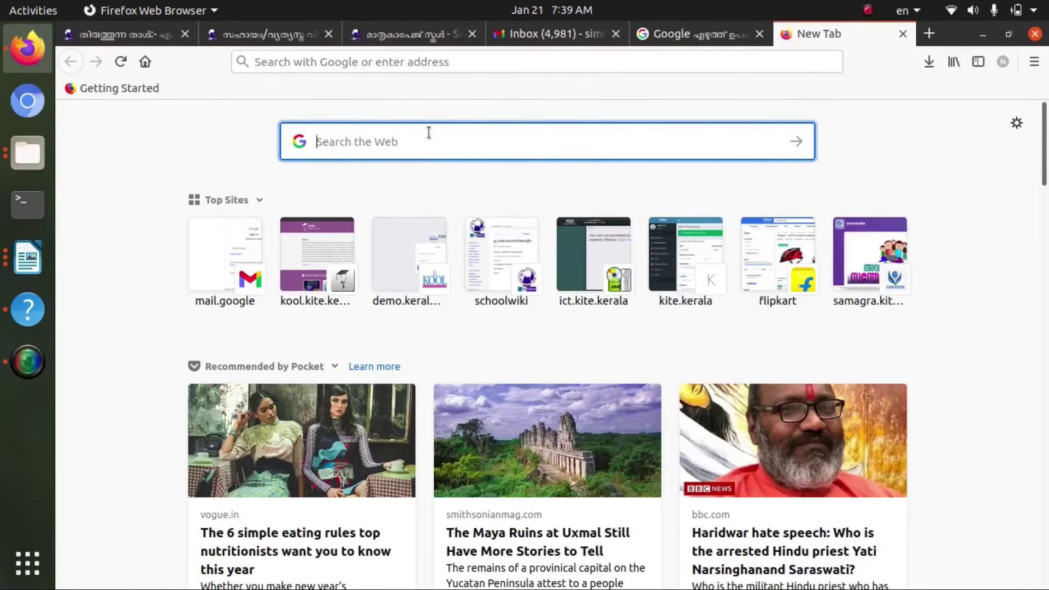
pyautogui.write('google map')
pyautogui.press('Return')
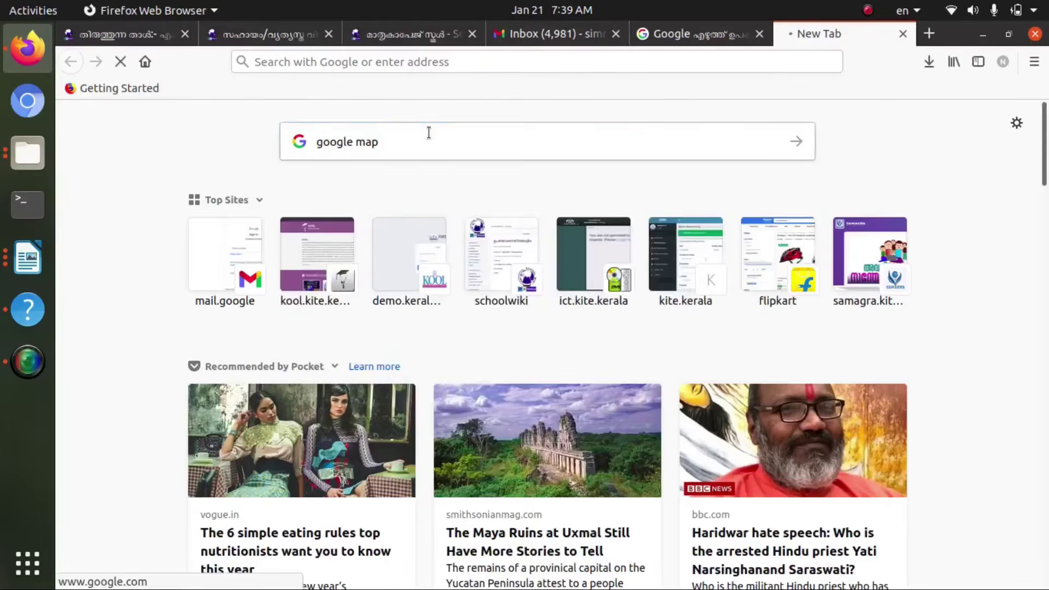
pyautogui.click(159, 320)
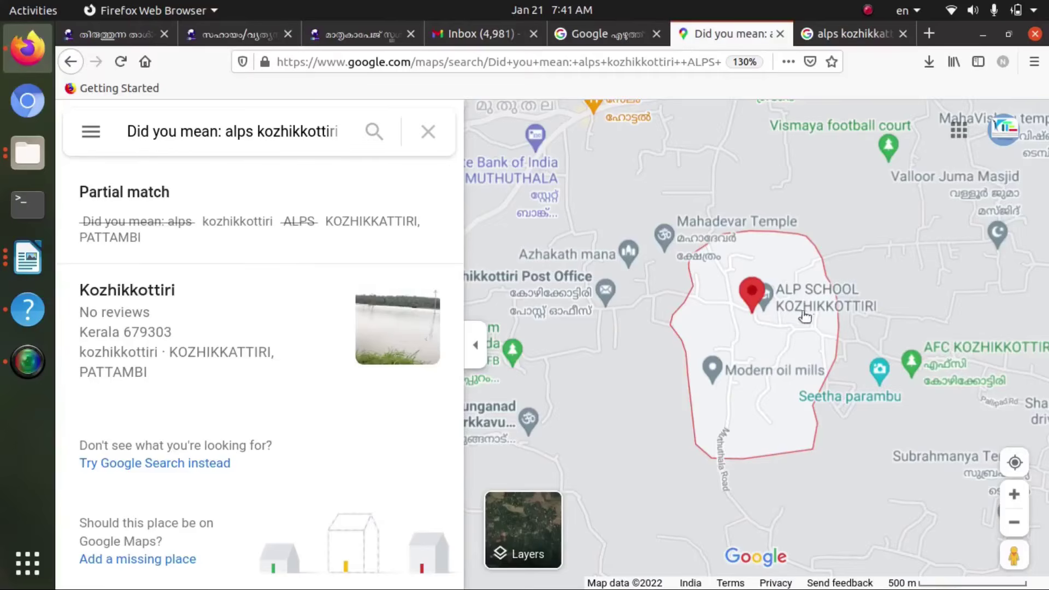
# Copy the school's coordinates from its map marker and insert 10.828581487226716, 76.16813760335214 after multimaps: in the വഴികാട്ടി section source
pyautogui.rightClick(751, 299)
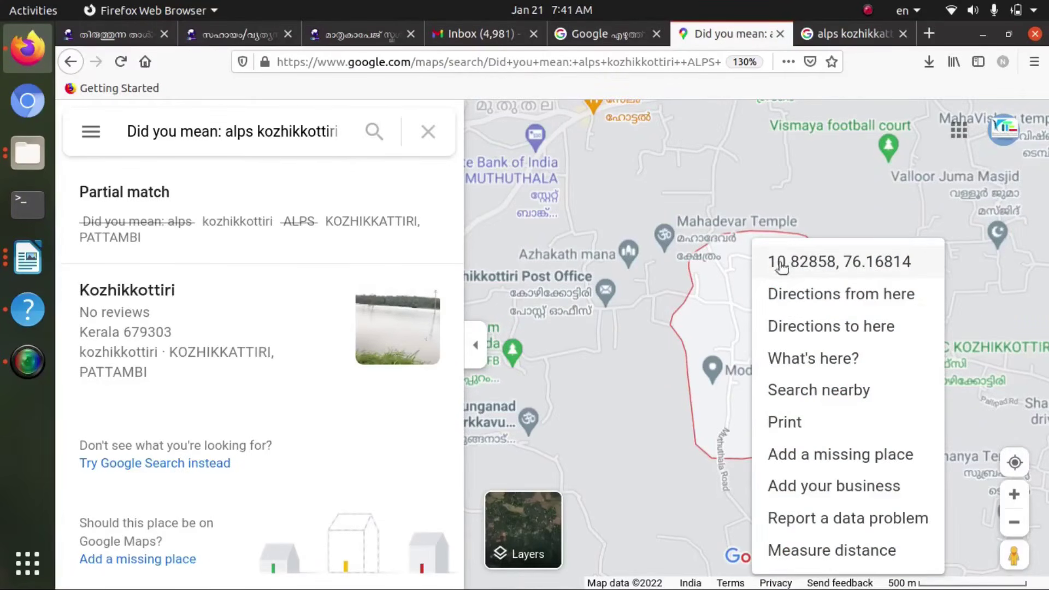
pyautogui.click(814, 263)
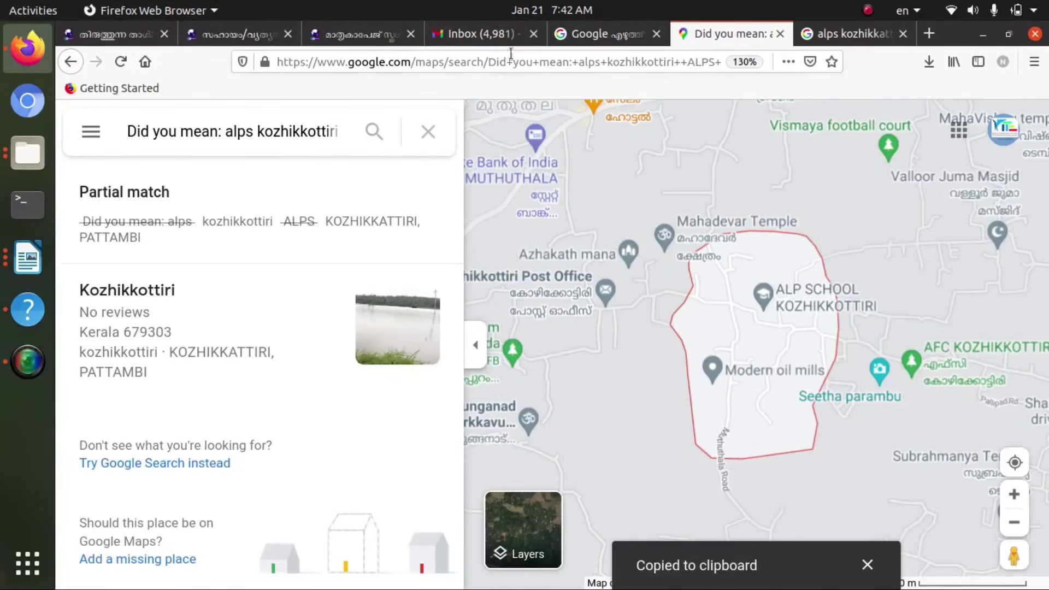
pyautogui.click(137, 36)
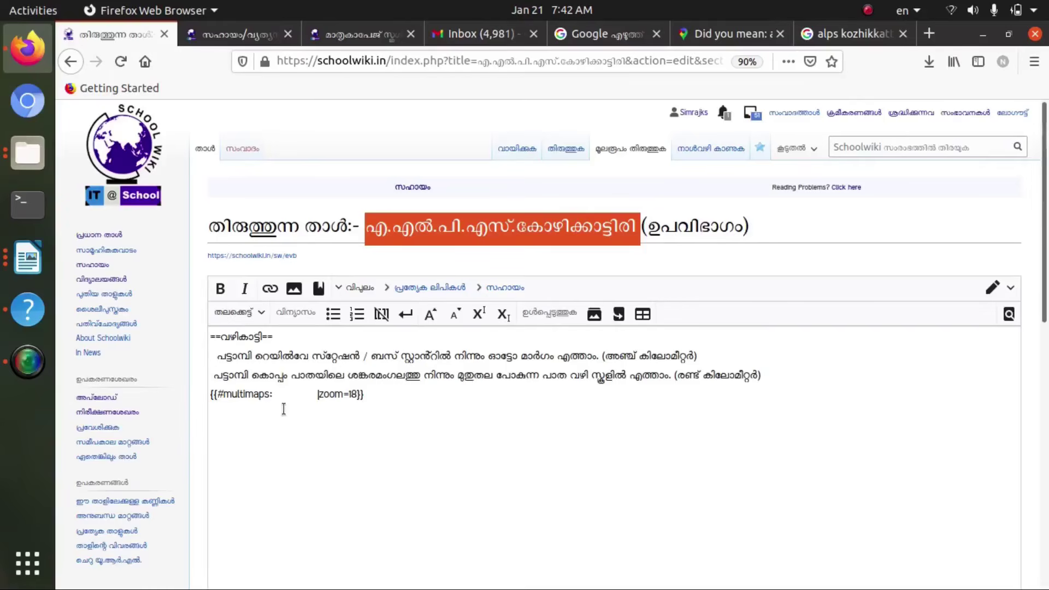
pyautogui.hotkey('ctrl', '+')
pyautogui.hotkey('ctrl', '+')
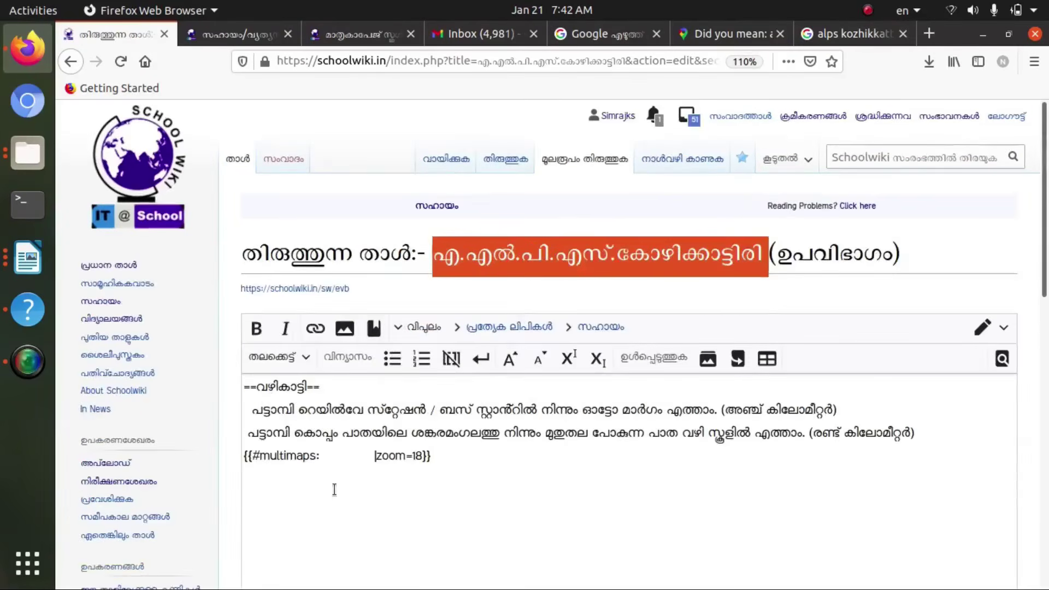
pyautogui.scroll(-3, 334, 426)
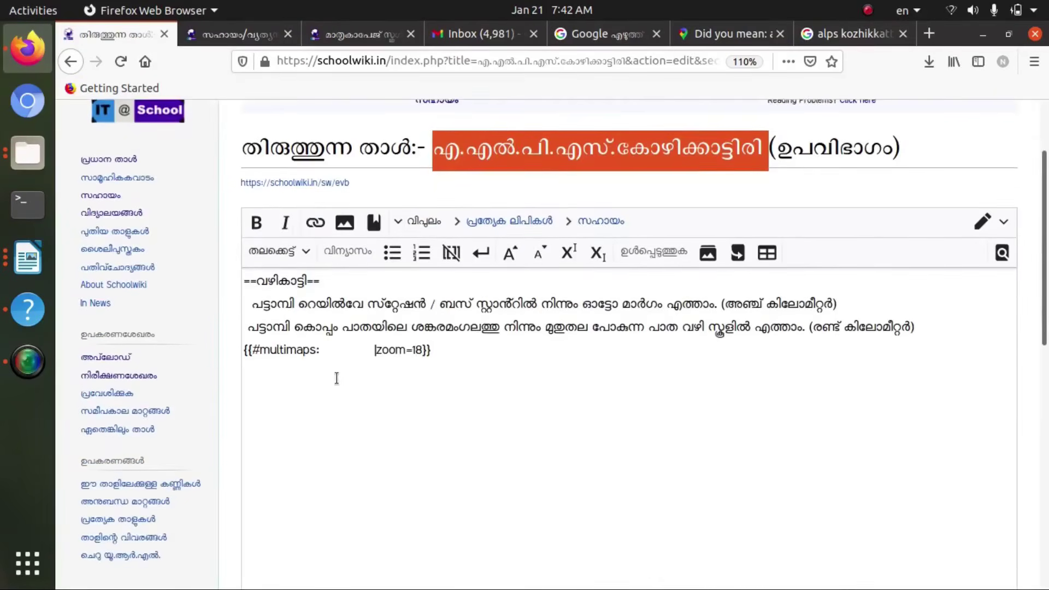
pyautogui.click(320, 353)
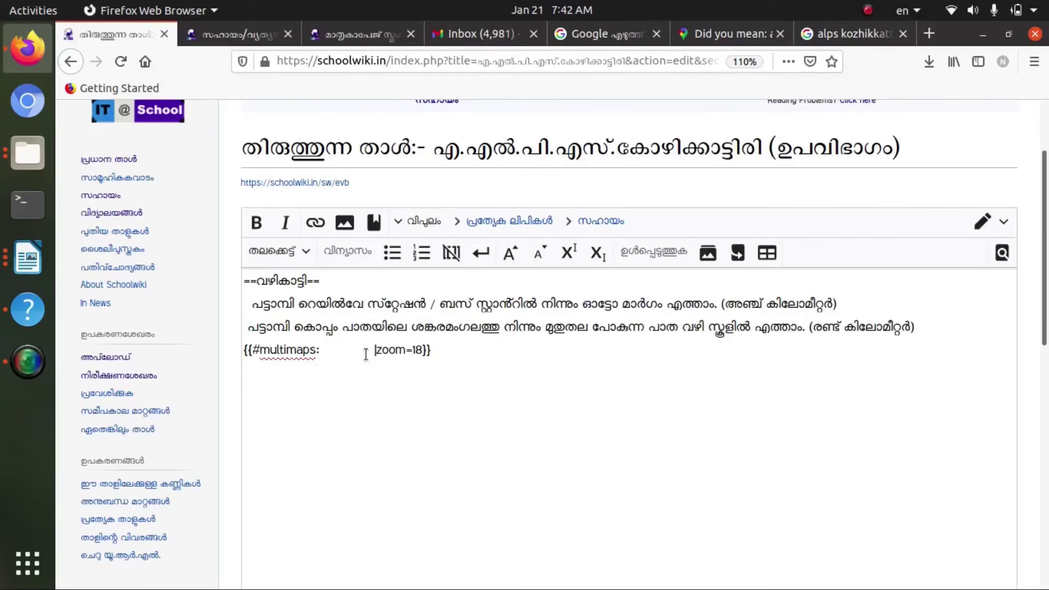
pyautogui.hotkey('ctrl', 'v')
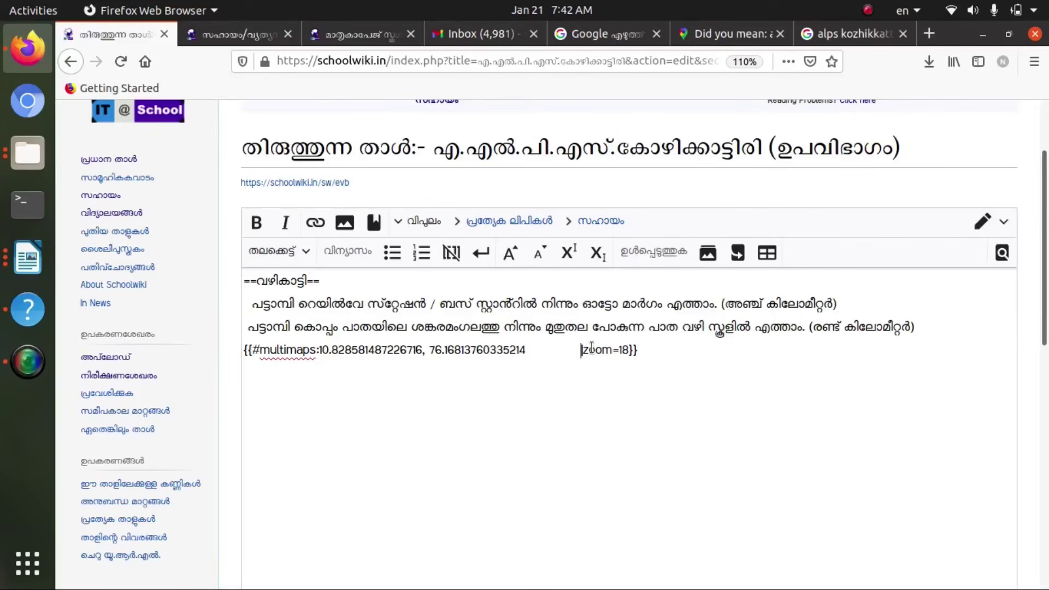
# Remove the extra spaces between the coordinates and |zoom=18 in the multimaps tag
pyautogui.press('BackSpace')
pyautogui.press('BackSpace')
pyautogui.press('BackSpace')
pyautogui.press('BackSpace')
pyautogui.press('BackSpace')
pyautogui.press('BackSpace')
pyautogui.press('BackSpace')
pyautogui.press('BackSpace')
pyautogui.press('BackSpace')
pyautogui.press('BackSpace')
pyautogui.press('BackSpace')
pyautogui.press('BackSpace')
pyautogui.press('BackSpace')
pyautogui.press('BackSpace')
pyautogui.press('BackSpace')
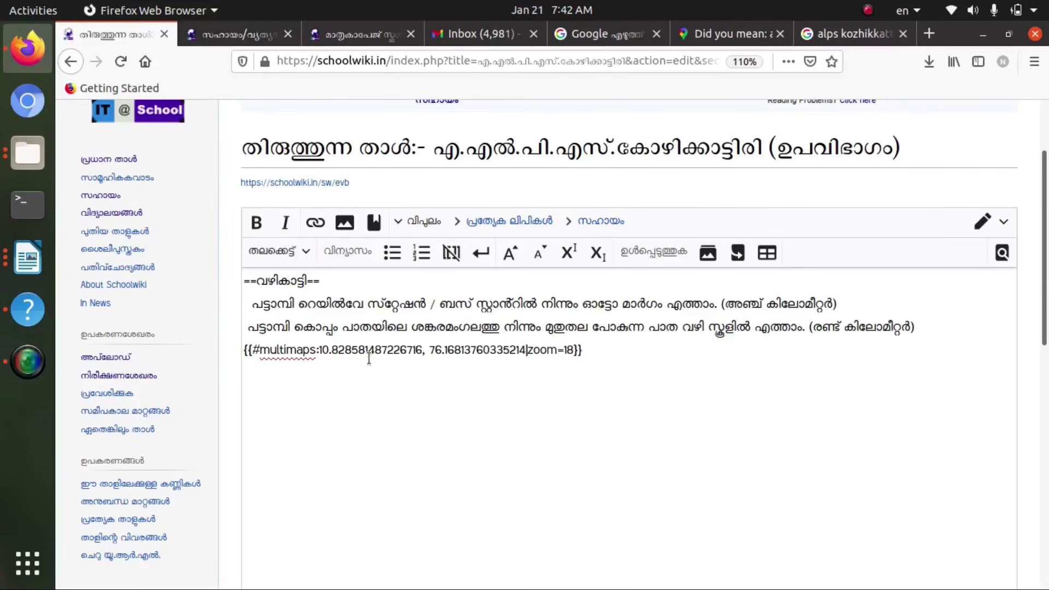
# Save the വഴികാട്ടി section with the default edit summary, and check the map and marker on the page
pyautogui.scroll(-8, 454, 370)
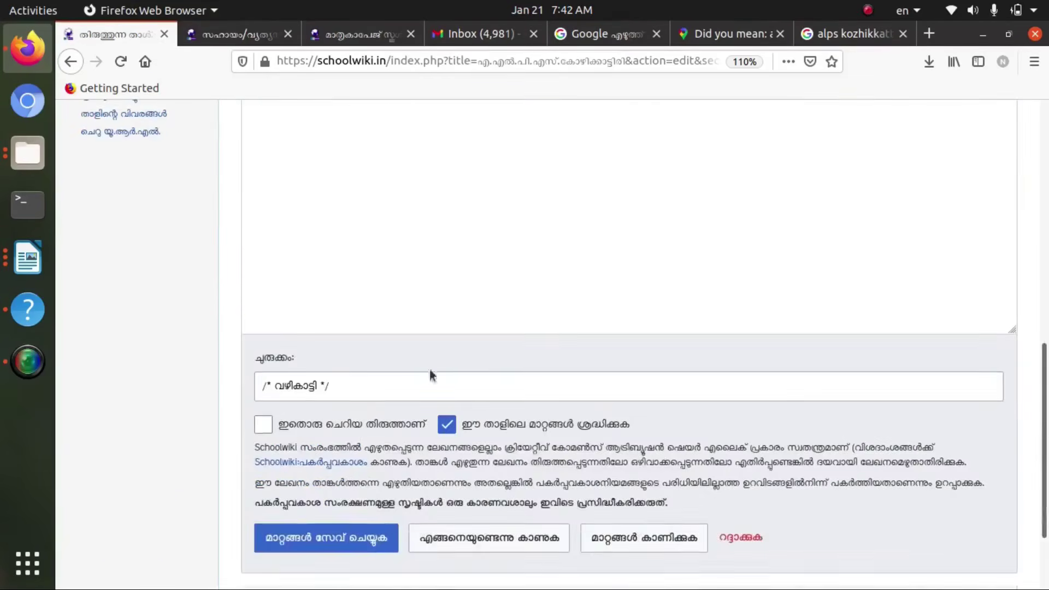
pyautogui.click(316, 542)
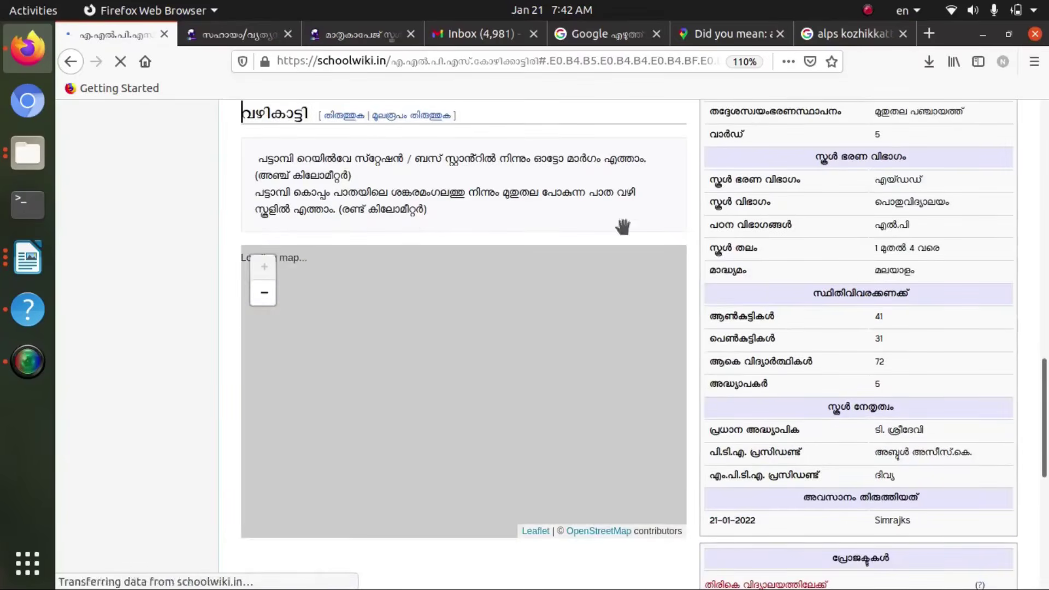
pyautogui.moveTo(611, 429); pyautogui.dragTo(506, 329)
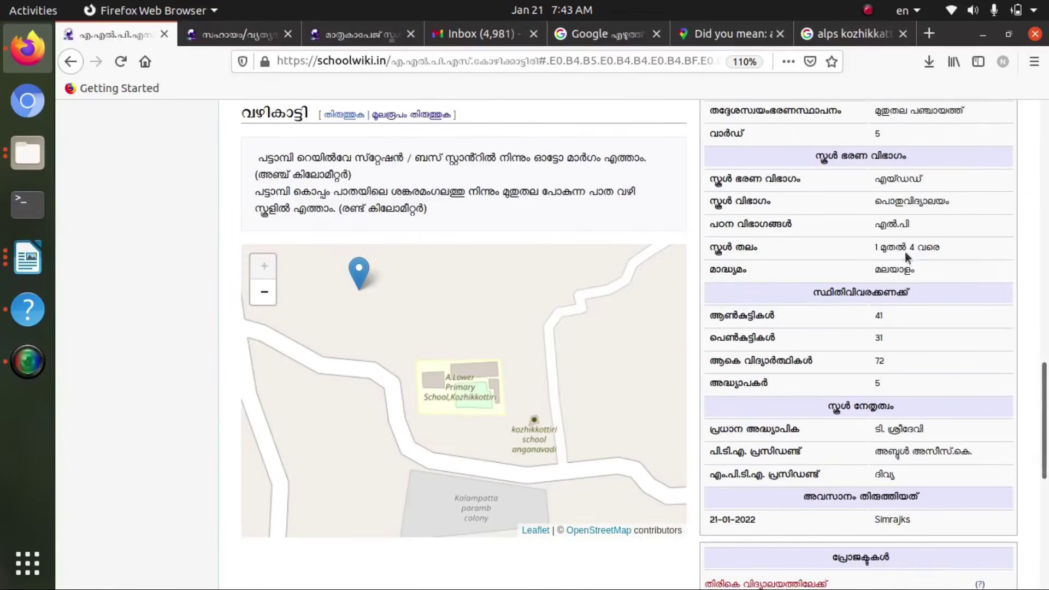
pyautogui.moveTo(1046, 415); pyautogui.dragTo(1046, 240)
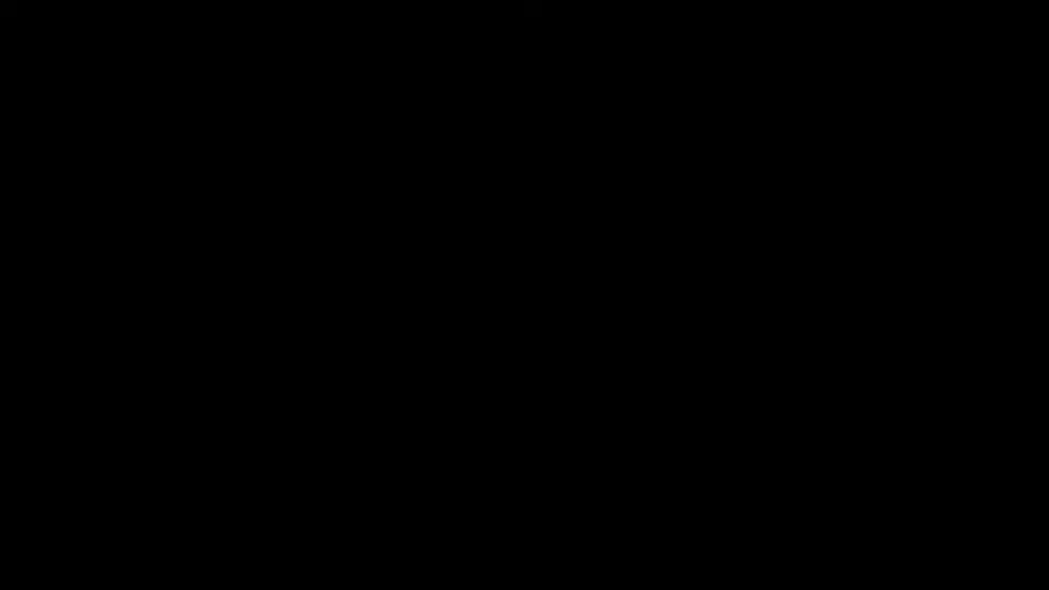
# Open the whole എ.എൽ.പി.എസ്.കോഴിക്കാട്ടിരി page in the visual editor, and return to the reading view
pyautogui.scroll(-3, 437, 418)
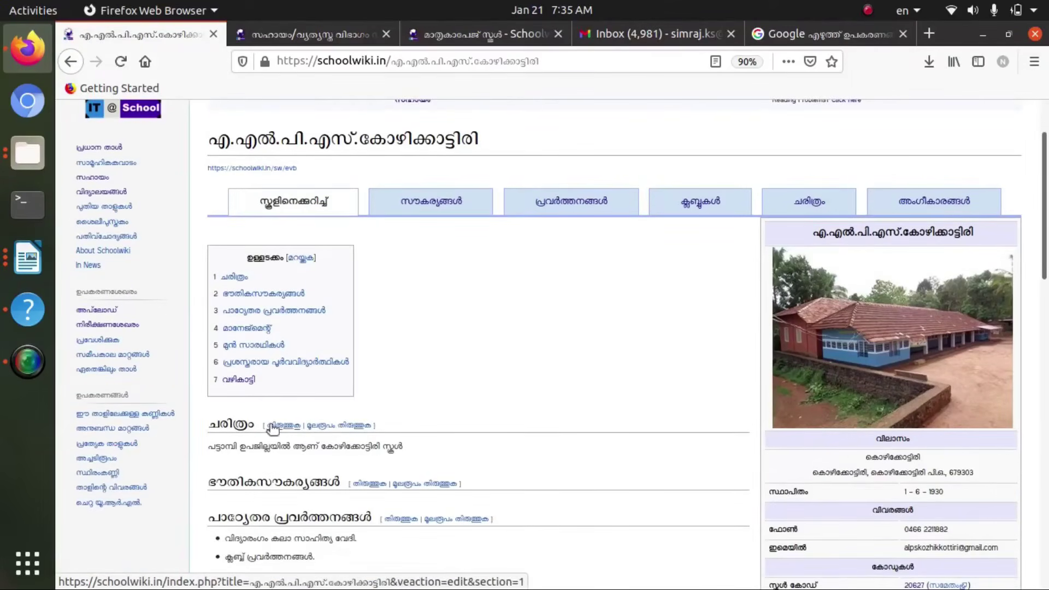
pyautogui.scroll(3, 409, 416)
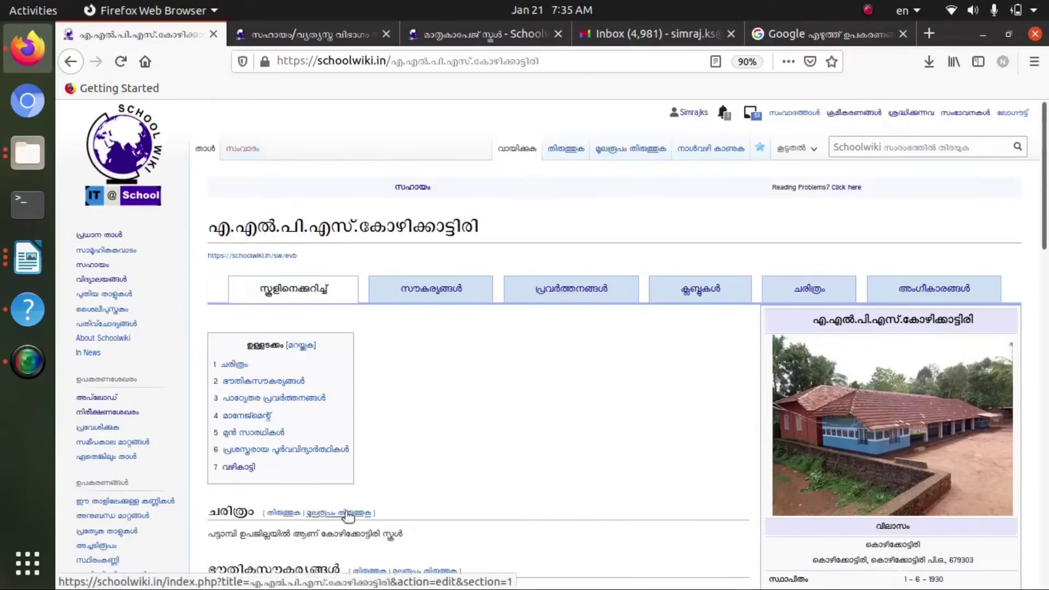
pyautogui.click(567, 151)
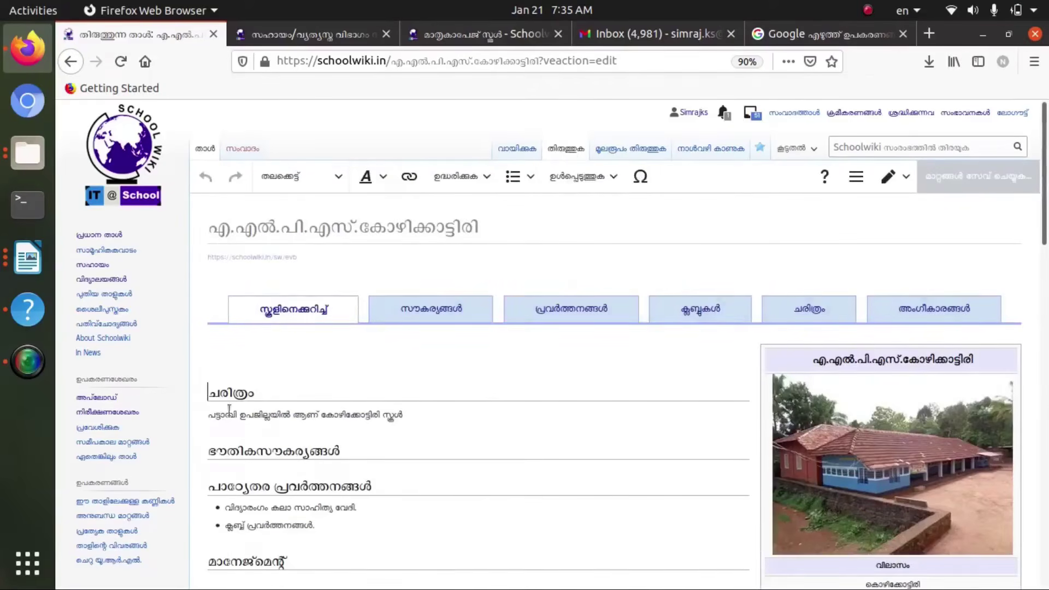
pyautogui.click(519, 152)
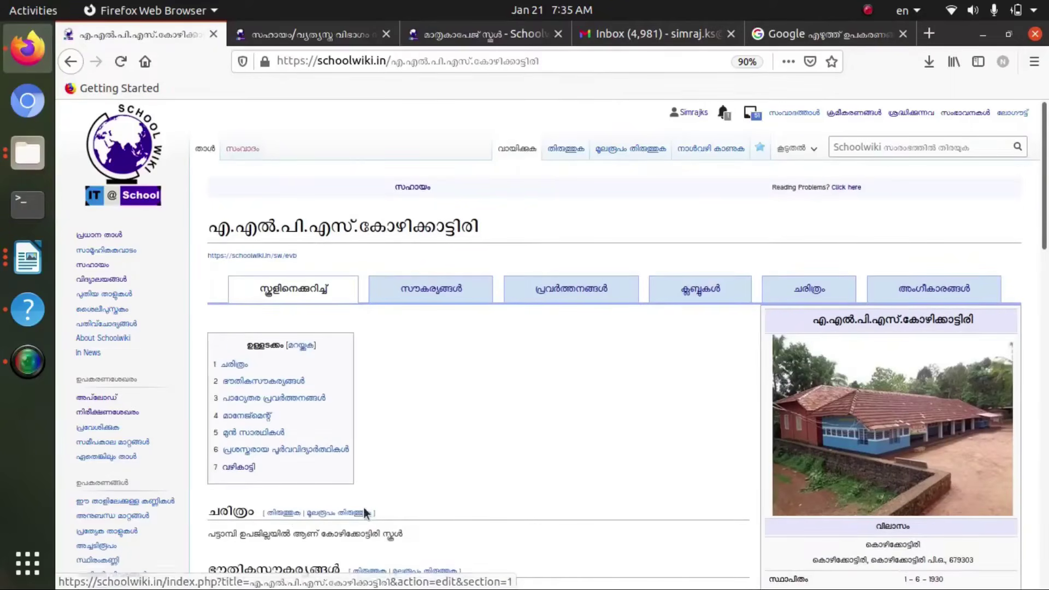
# Start editing the ചരിത്രം section in the visual editor
pyautogui.scroll(-3, 360, 513)
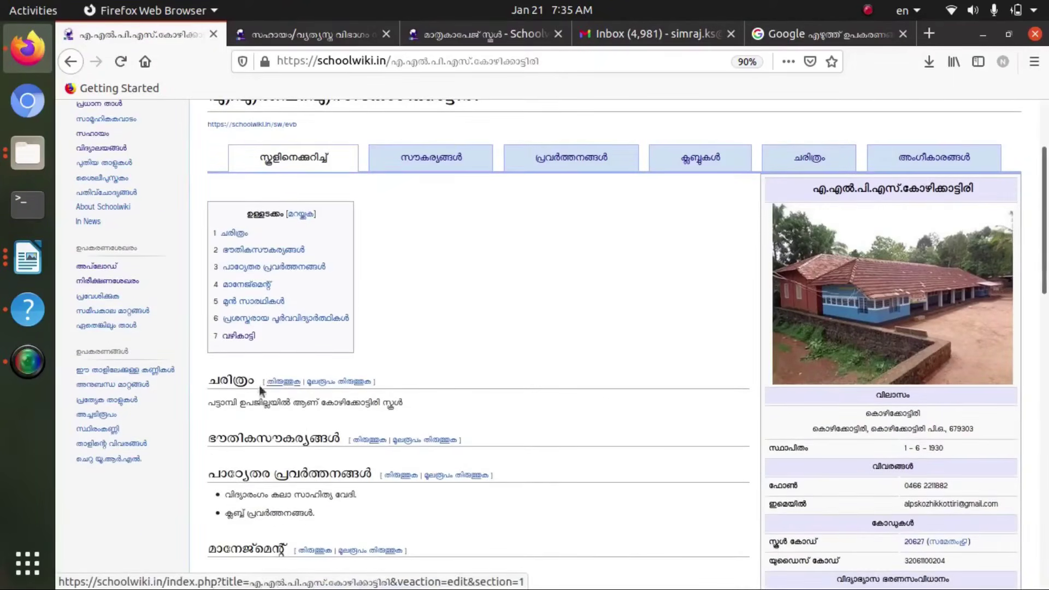
pyautogui.click(284, 381)
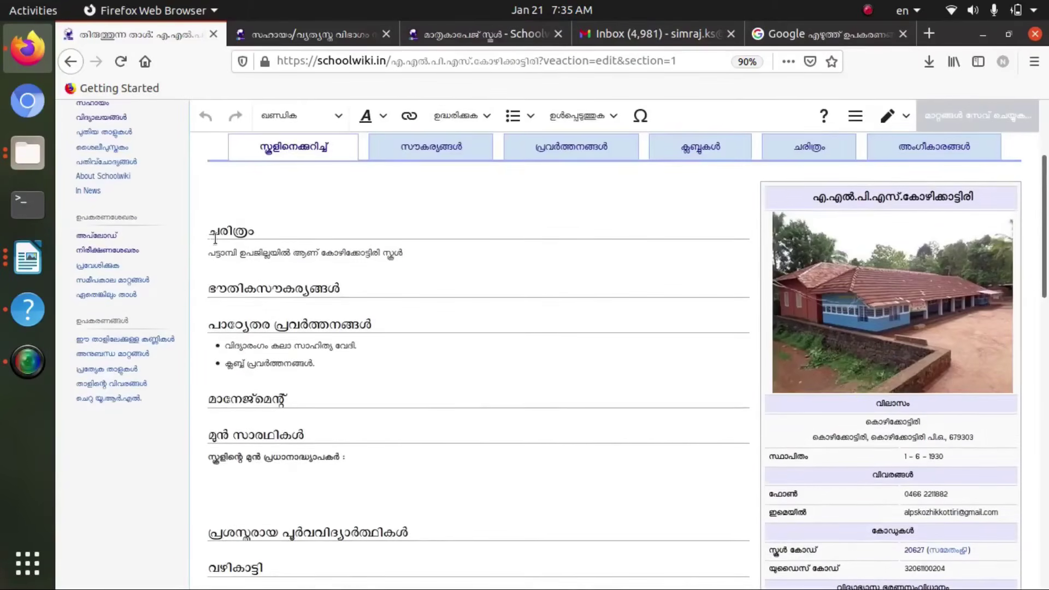
# Try entering and removing test characters in the ചരിത്രം heading and its paragraph, and adding a line break after the paragraph
pyautogui.click(207, 240)
pyautogui.click(270, 230)
pyautogui.write('gg')
pyautogui.press('BackSpace')
pyautogui.press('BackSpace')
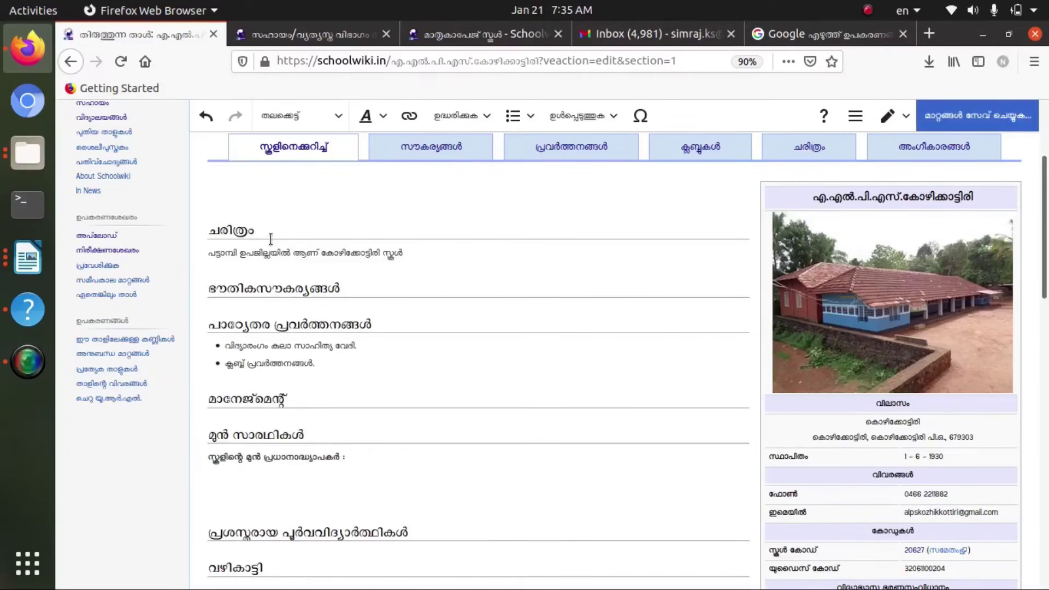
pyautogui.click(213, 258)
pyautogui.write('hchz')
pyautogui.press('BackSpace')
pyautogui.press('BackSpace')
pyautogui.press('BackSpace')
pyautogui.press('BackSpace')
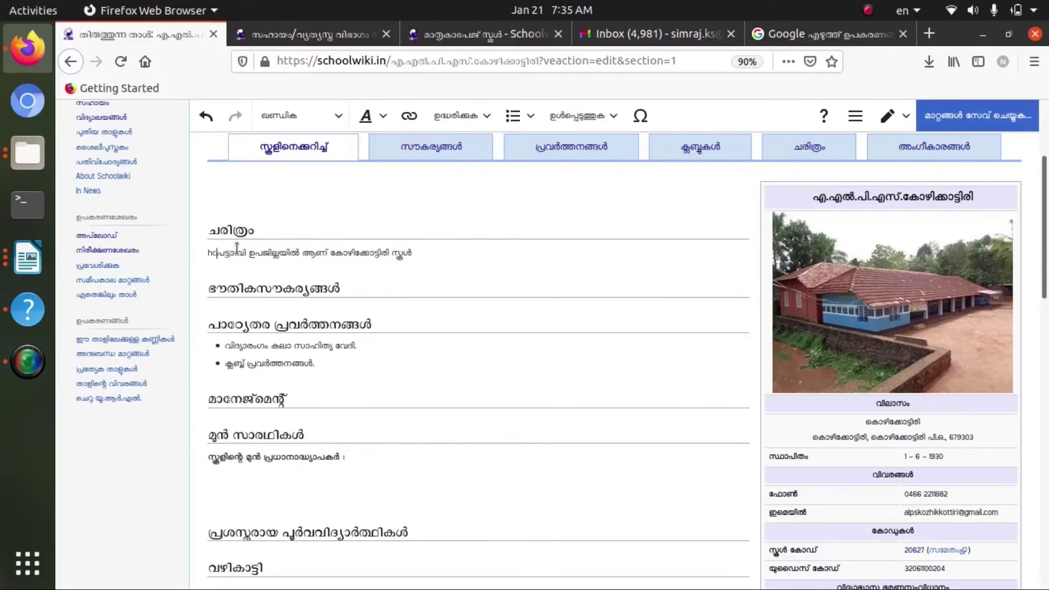
pyautogui.click(413, 245)
pyautogui.press('Return')
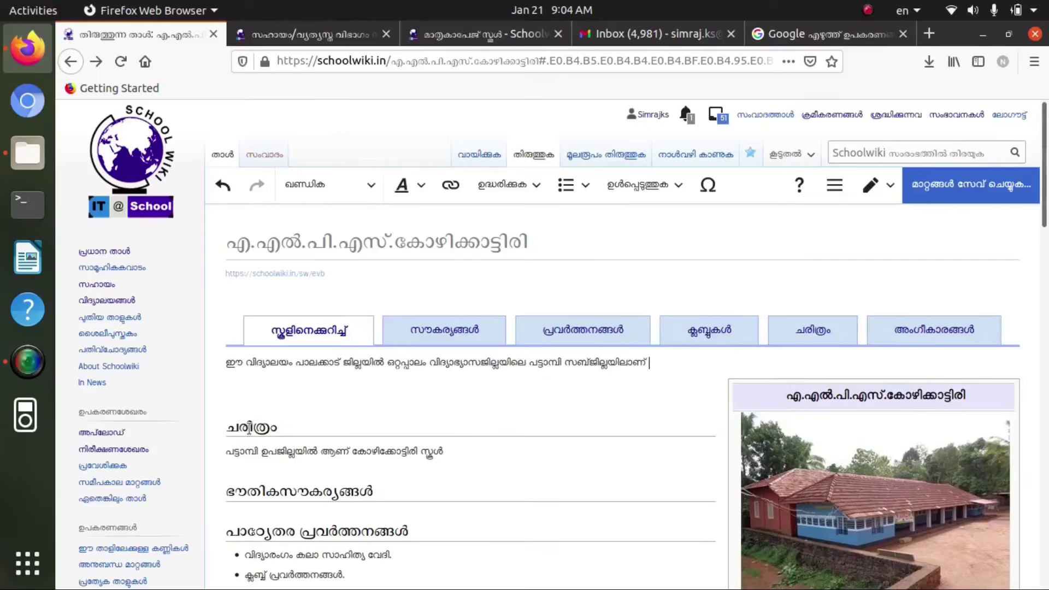
# Try the ഉപശീർഷകം 1 paragraph style on the ചരിത്രം heading
pyautogui.scroll(-3, 324, 442)
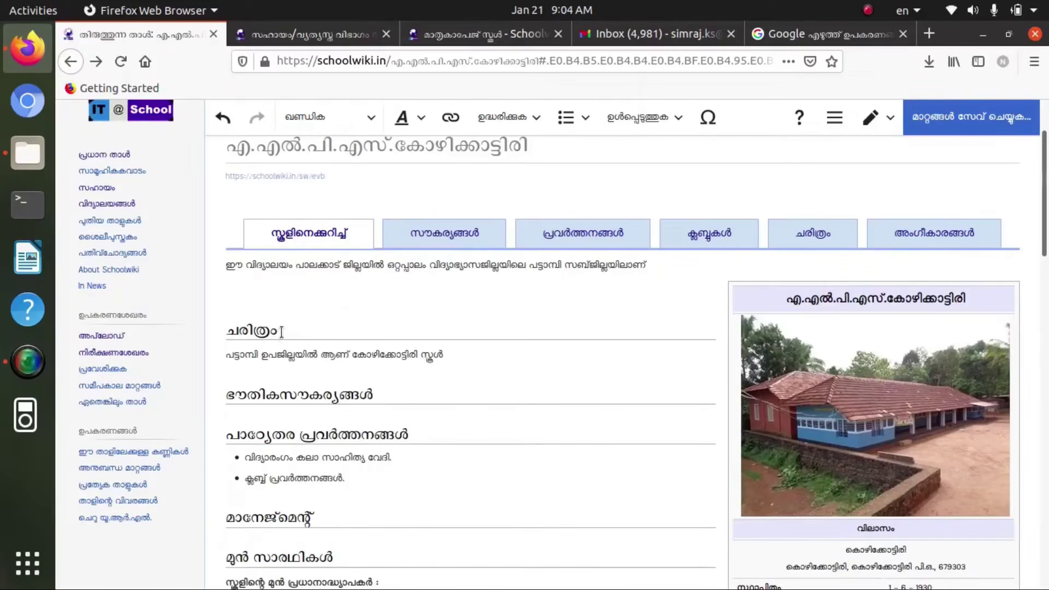
pyautogui.click(263, 332)
pyautogui.moveTo(282, 332); pyautogui.dragTo(221, 332)
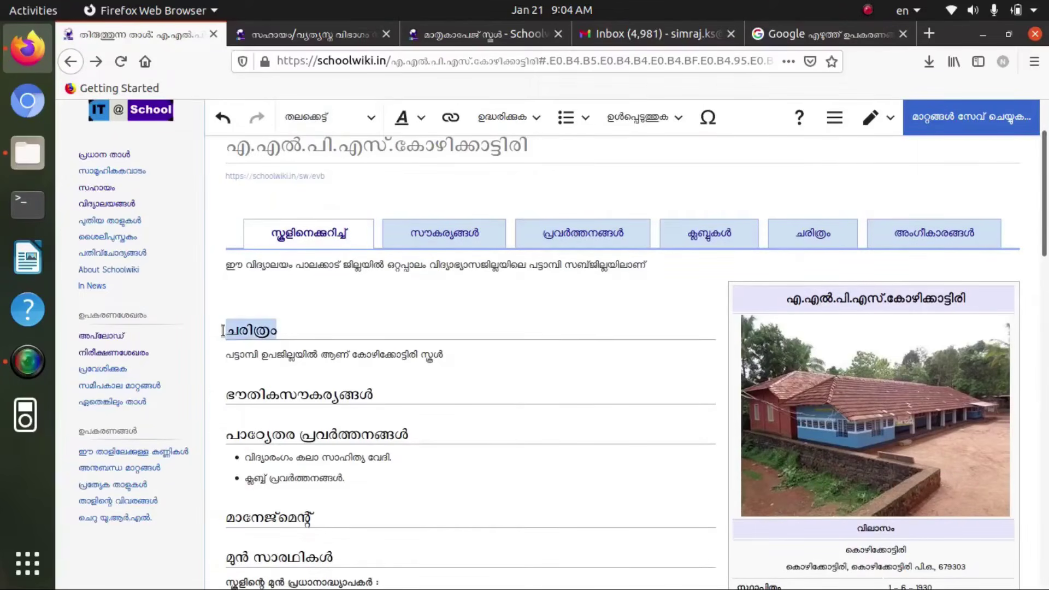
pyautogui.click(375, 115)
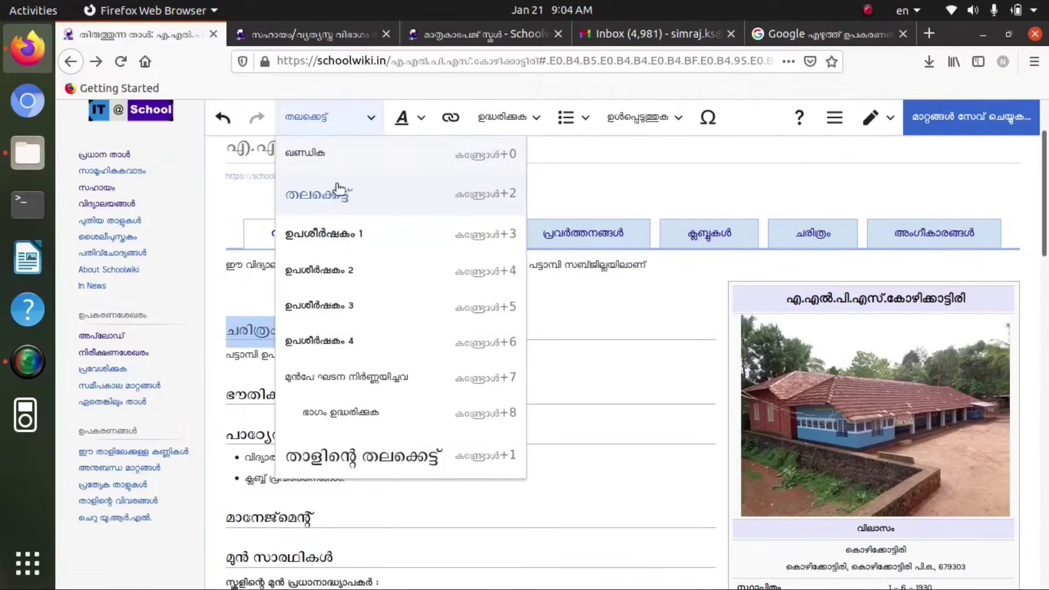
pyautogui.click(331, 235)
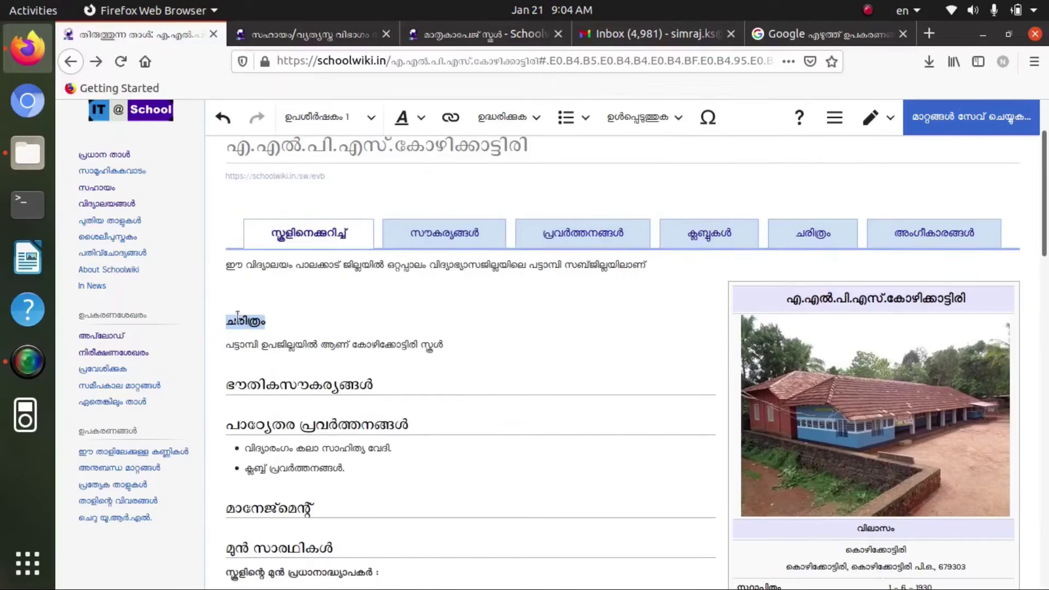
pyautogui.click(275, 324)
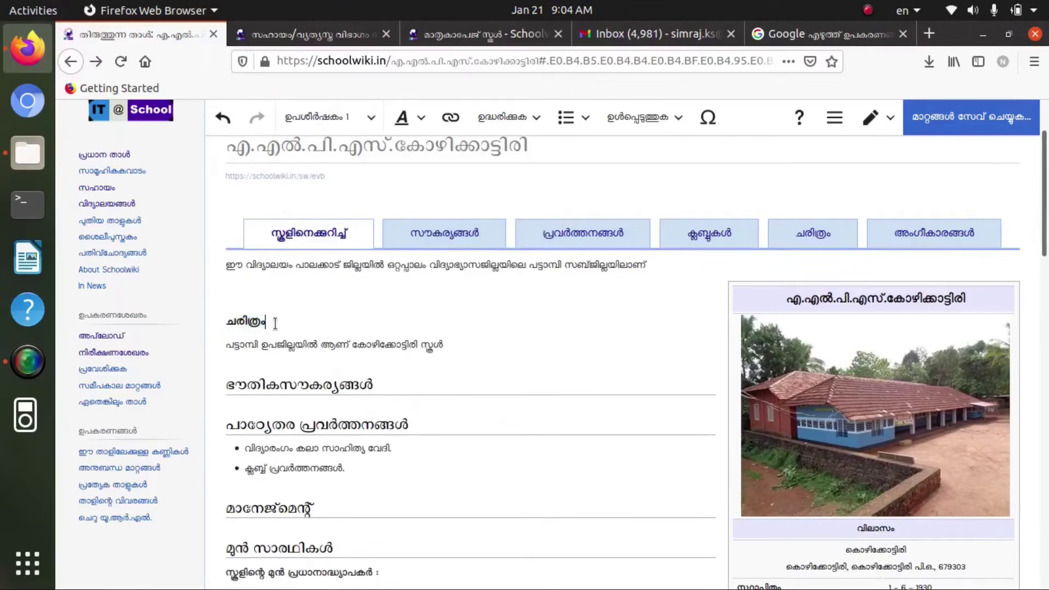
# Set the style of ചരിത്രം to തലക്കെട്ട് and insert an empty paragraph directly below the heading
pyautogui.moveTo(281, 323); pyautogui.dragTo(220, 323)
pyautogui.click(366, 117)
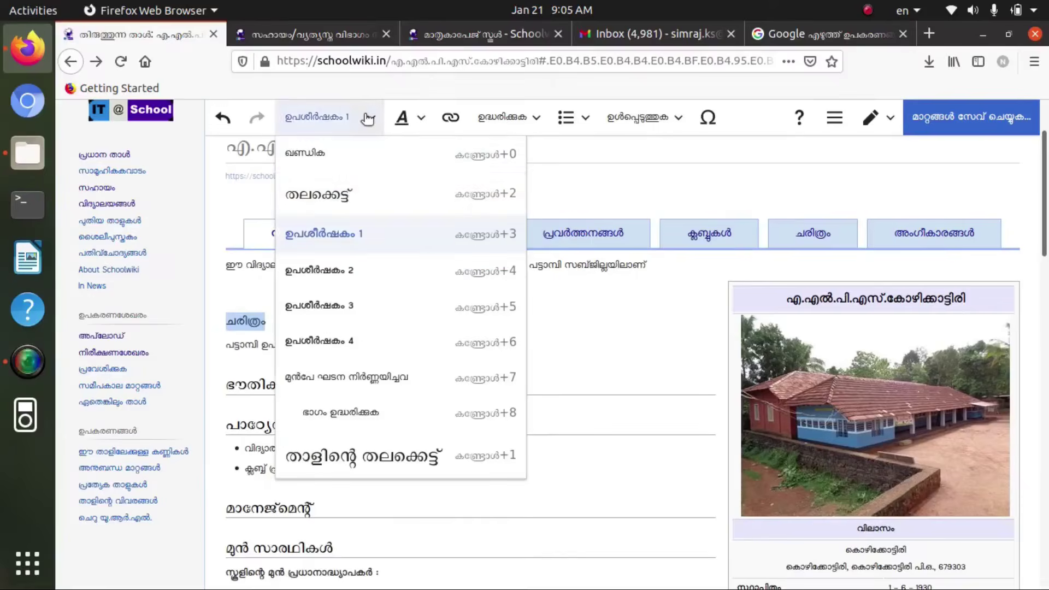
pyautogui.click(333, 192)
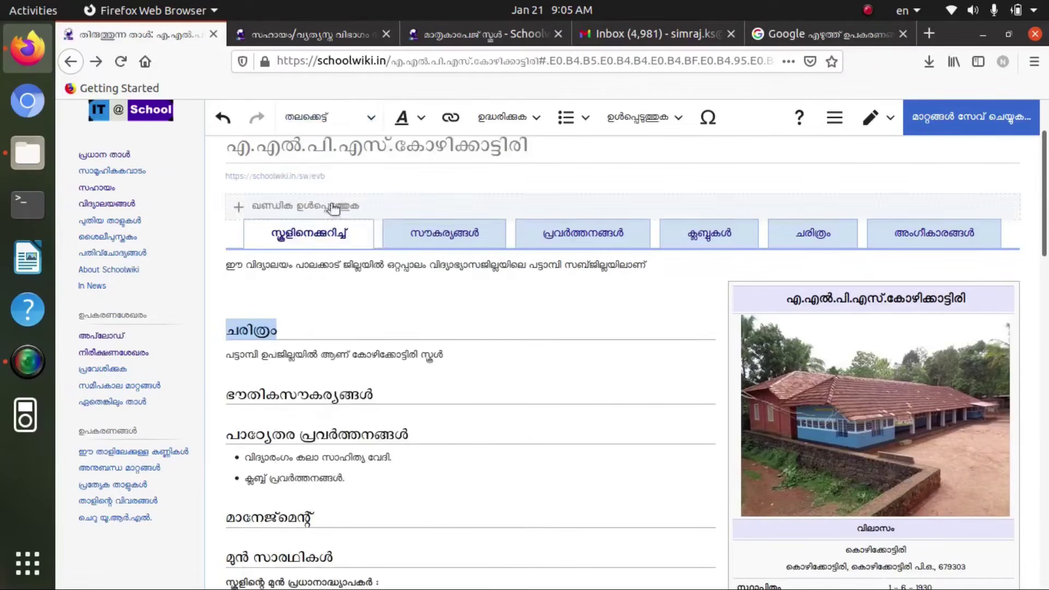
pyautogui.click(288, 333)
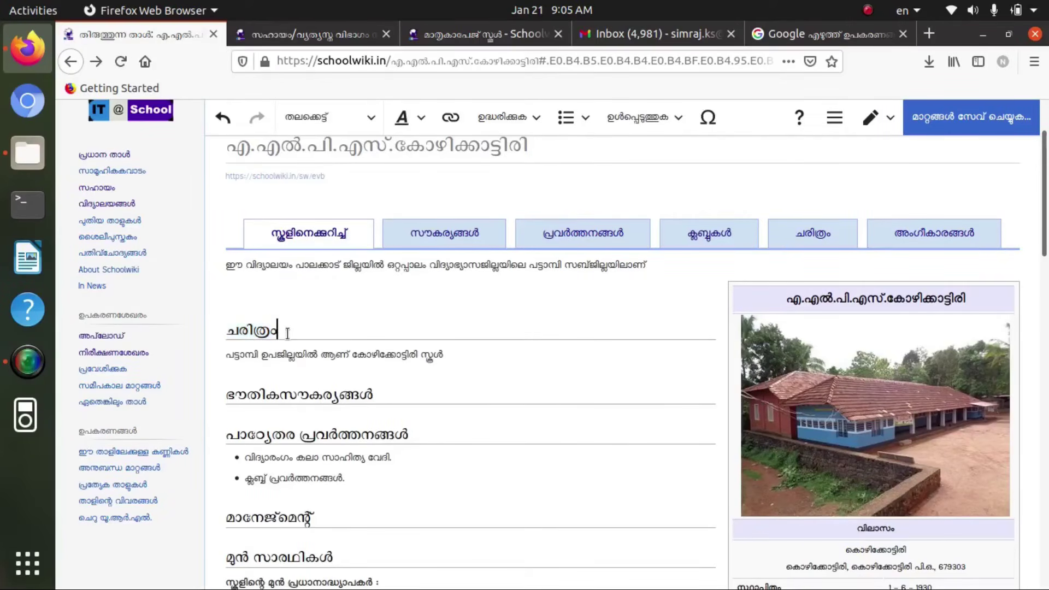
pyautogui.press('Return')
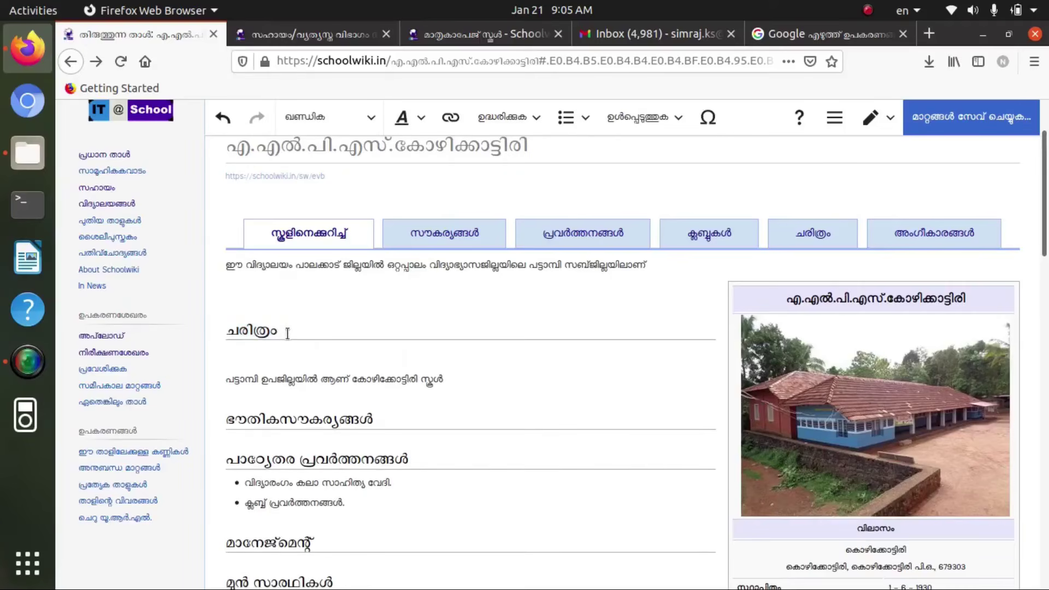
pyautogui.press('BackSpace')
pyautogui.click(463, 361)
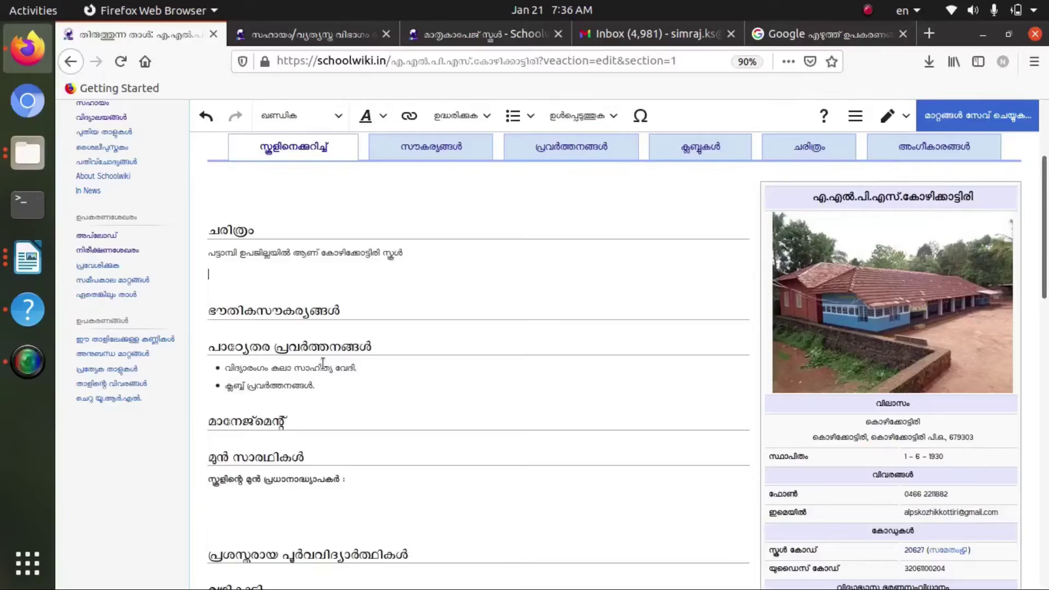
# Add a line below സ്കൂളിന്റെ മുൻ പ്രധാനാദ്ധ്യാപകർ in the മുൻ സാരഥികൾ section and insert a table there
pyautogui.scroll(-2, 323, 361)
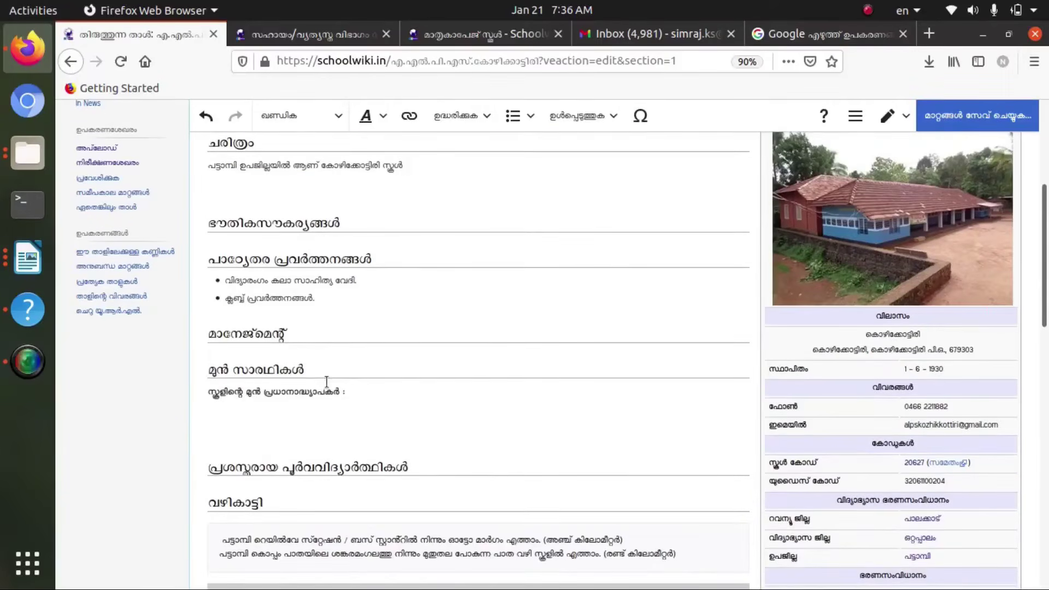
pyautogui.scroll(-1, 326, 385)
pyautogui.click(354, 350)
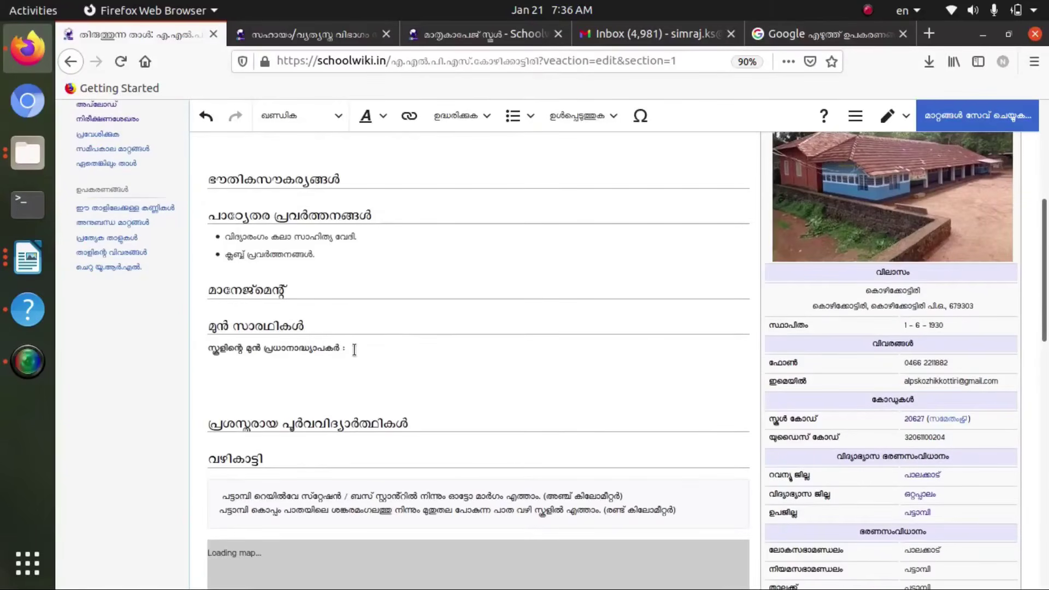
pyautogui.press('Return')
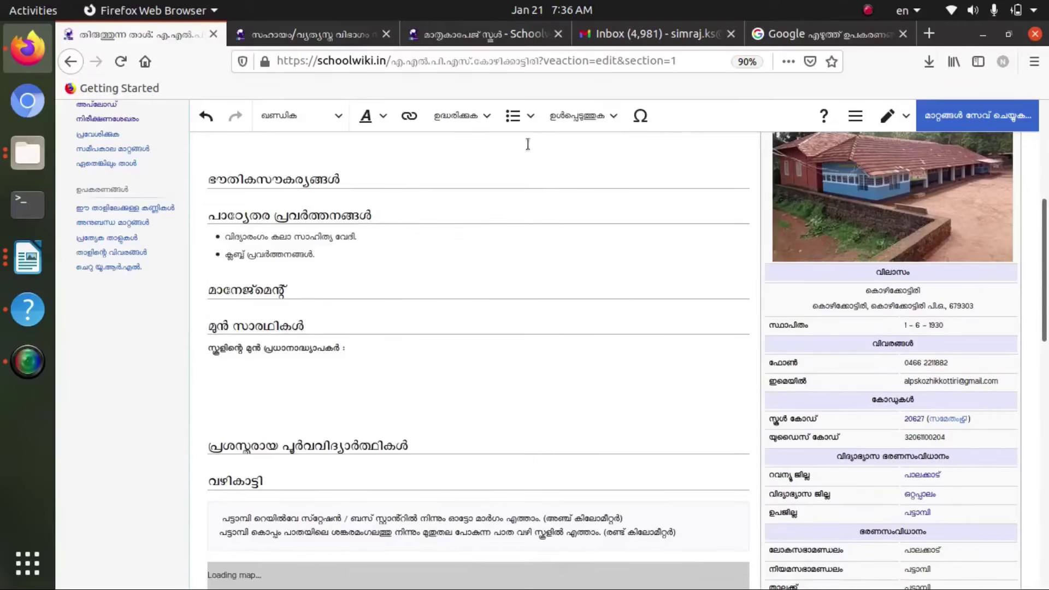
pyautogui.click(616, 124)
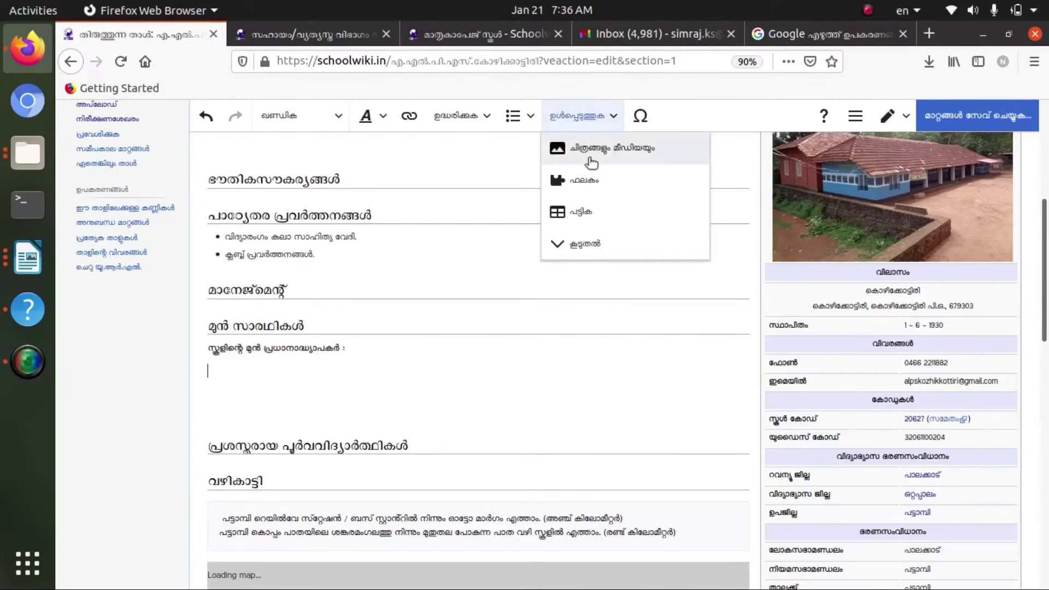
pyautogui.click(588, 215)
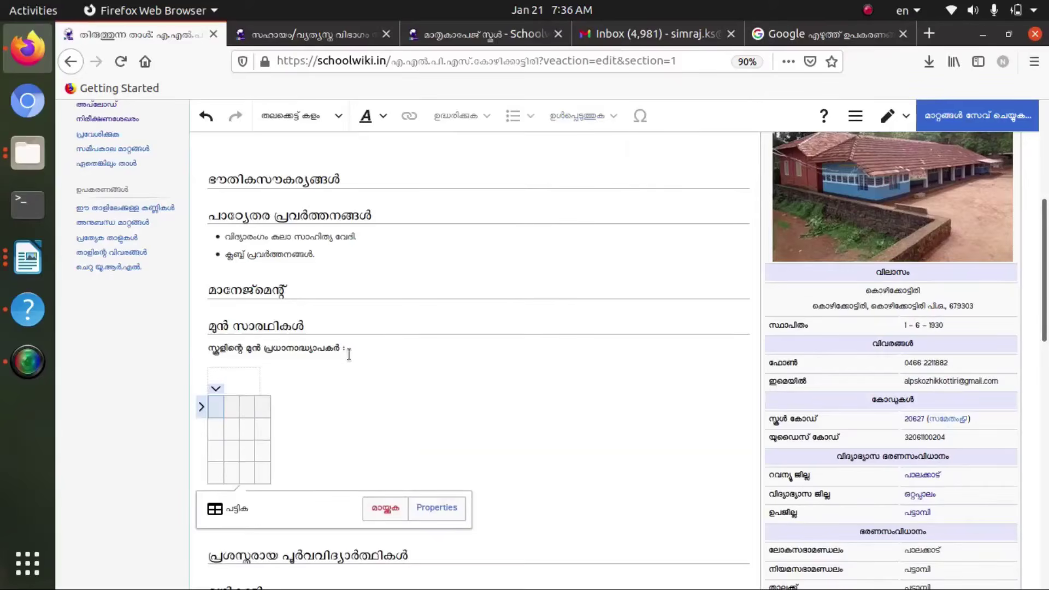
# Transliterate "per" to പേര് in Google Input Tools and copy it into the second header cell of the Schoolwiki table
pyautogui.click(831, 38)
pyautogui.click(236, 422)
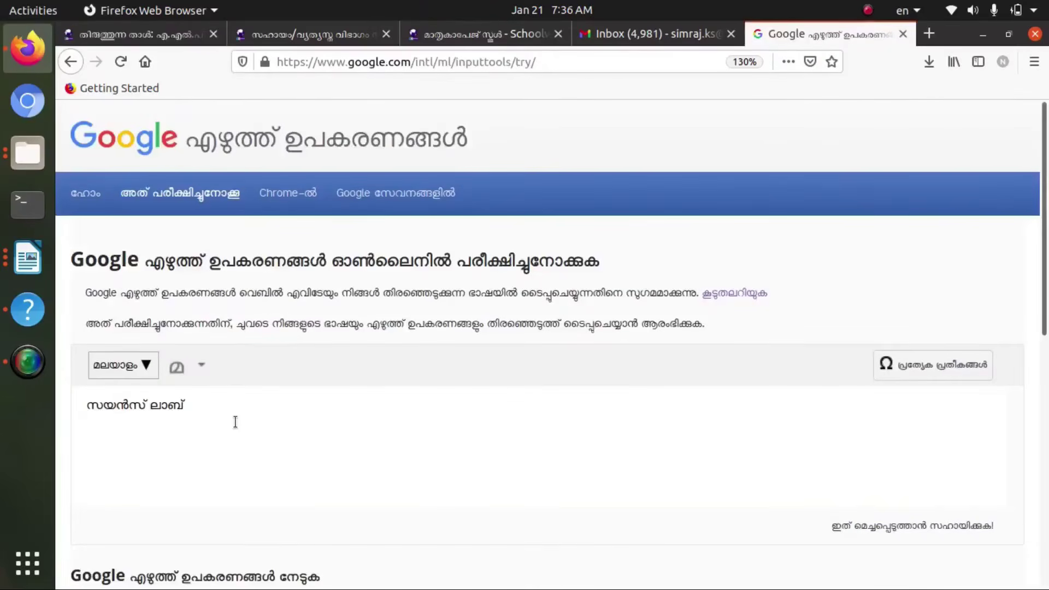
pyautogui.write('per')
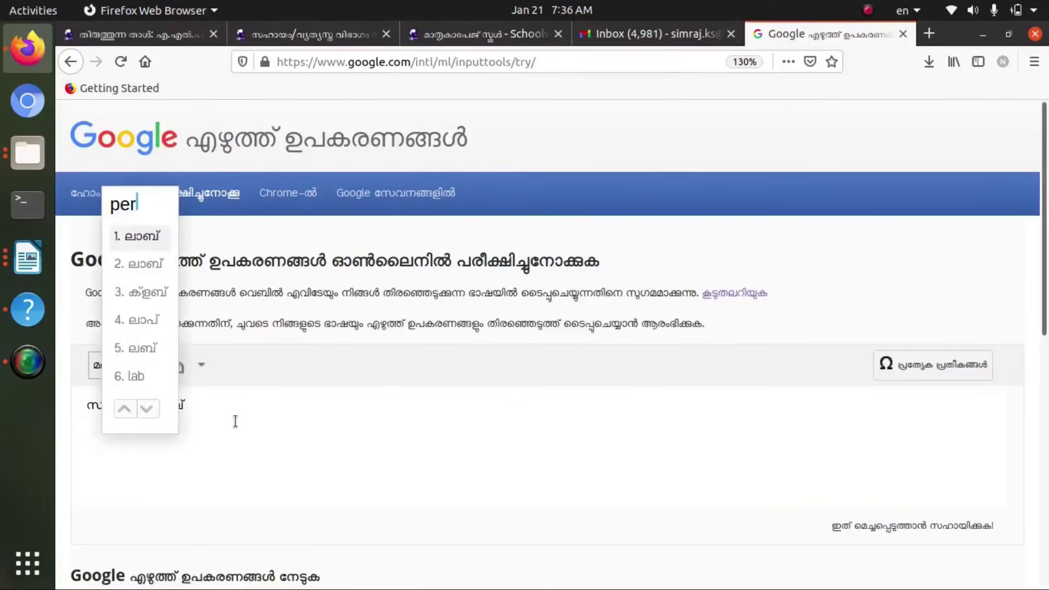
pyautogui.press('space')
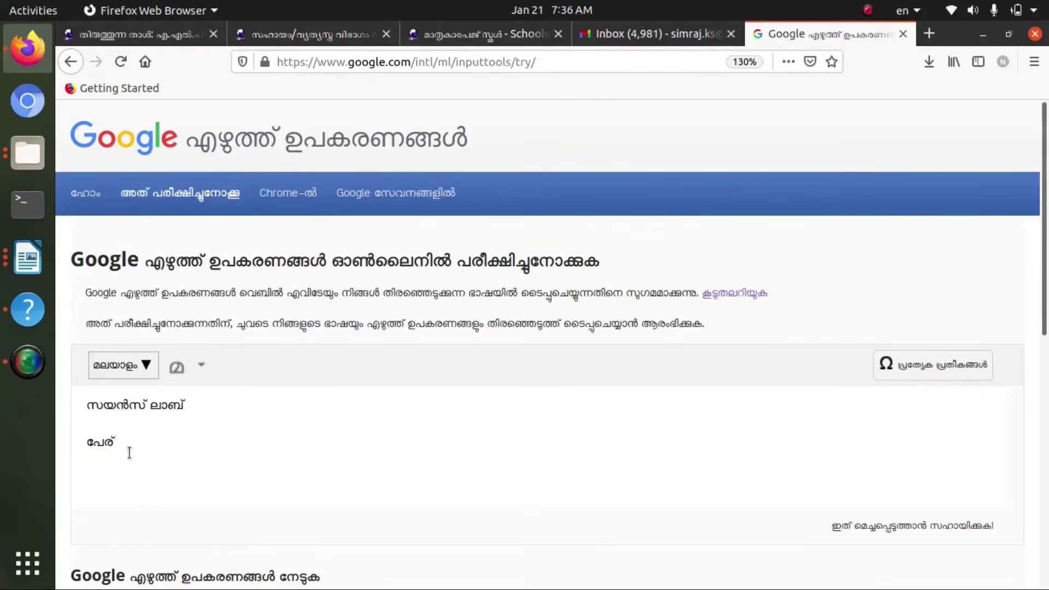
pyautogui.moveTo(117, 443); pyautogui.dragTo(55, 436)
pyautogui.hotkey('ctrl', 'c')
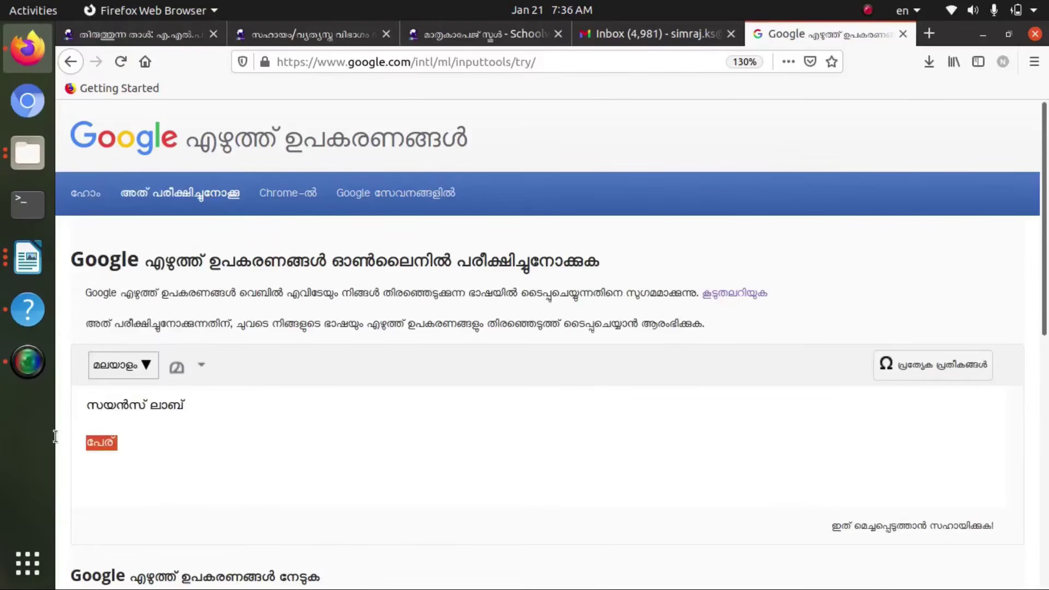
pyautogui.click(183, 36)
pyautogui.doubleClick(227, 408)
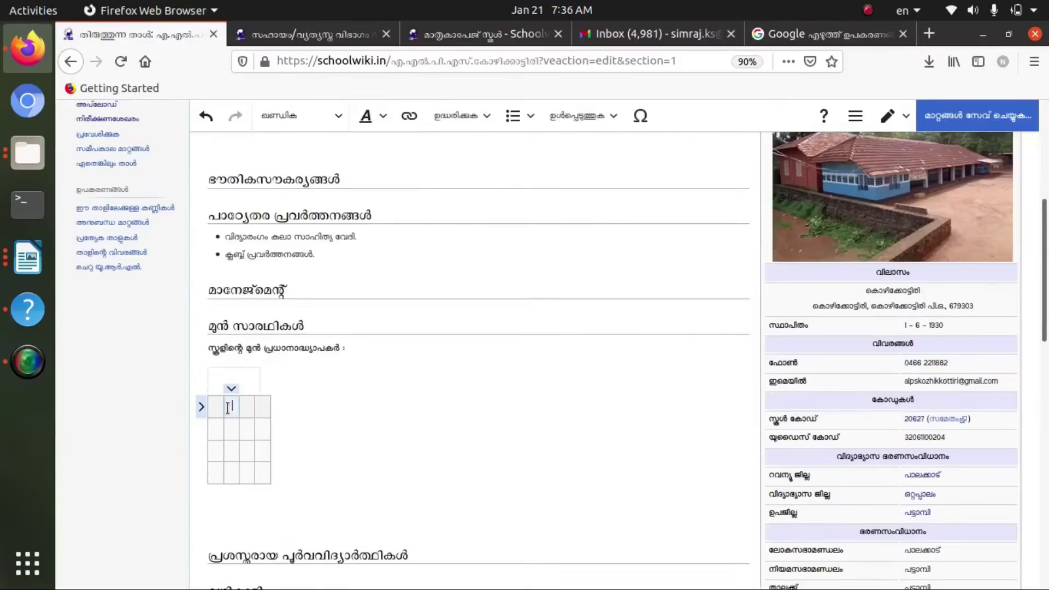
pyautogui.hotkey('ctrl', 'v')
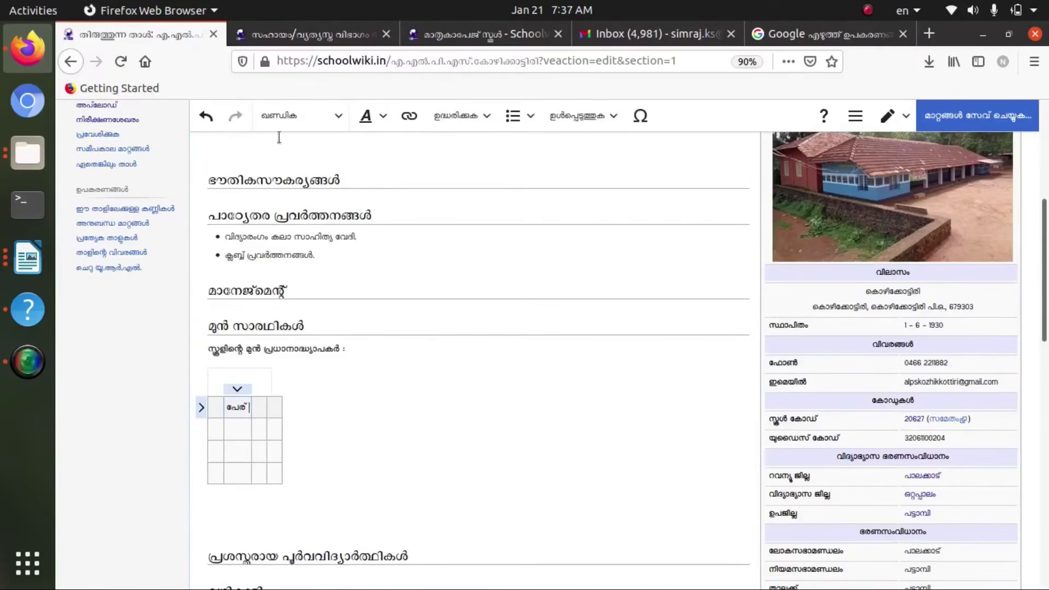
# Transliterate "kalaghattam" to കാലഘട്ടം in Google Input Tools and copy it into the third header cell of the Schoolwiki table
pyautogui.click(832, 43)
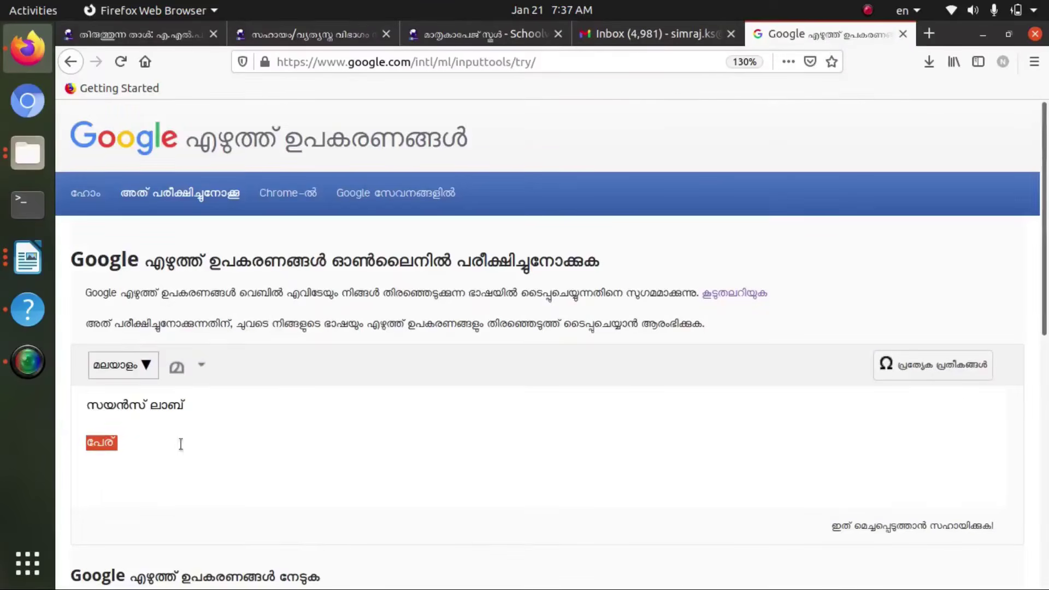
pyautogui.click(136, 460)
pyautogui.write('kala')
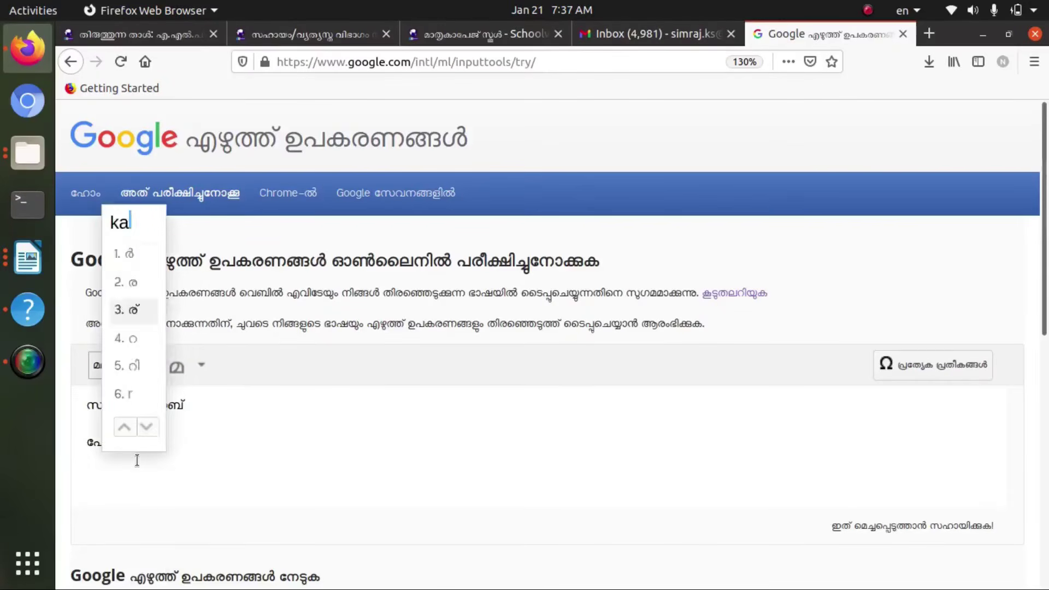
pyautogui.write('ghattam')
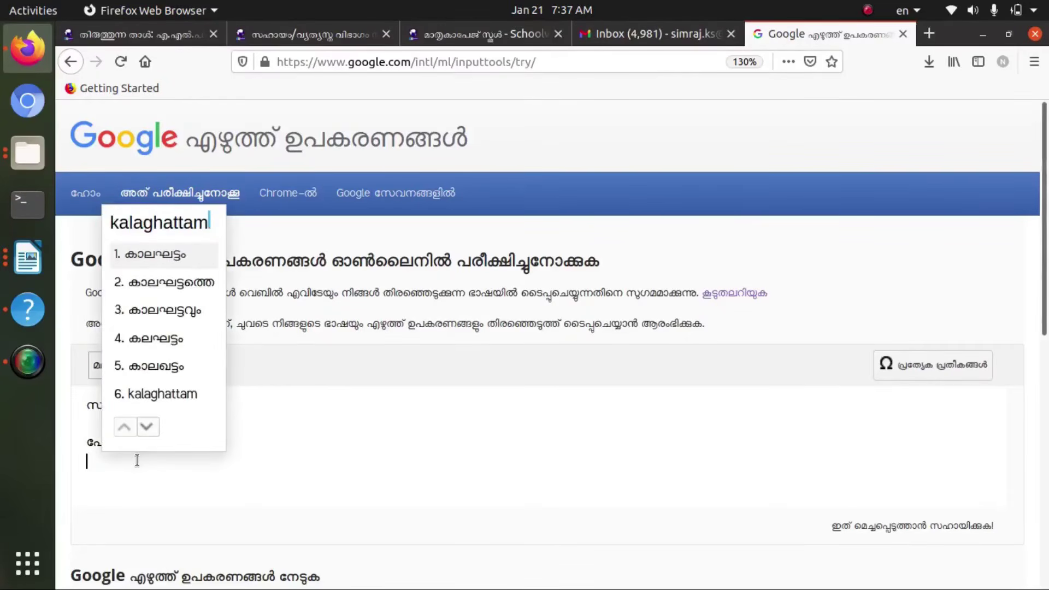
pyautogui.press('Return')
pyautogui.moveTo(154, 462); pyautogui.dragTo(76, 463)
pyautogui.hotkey('ctrl', 'c')
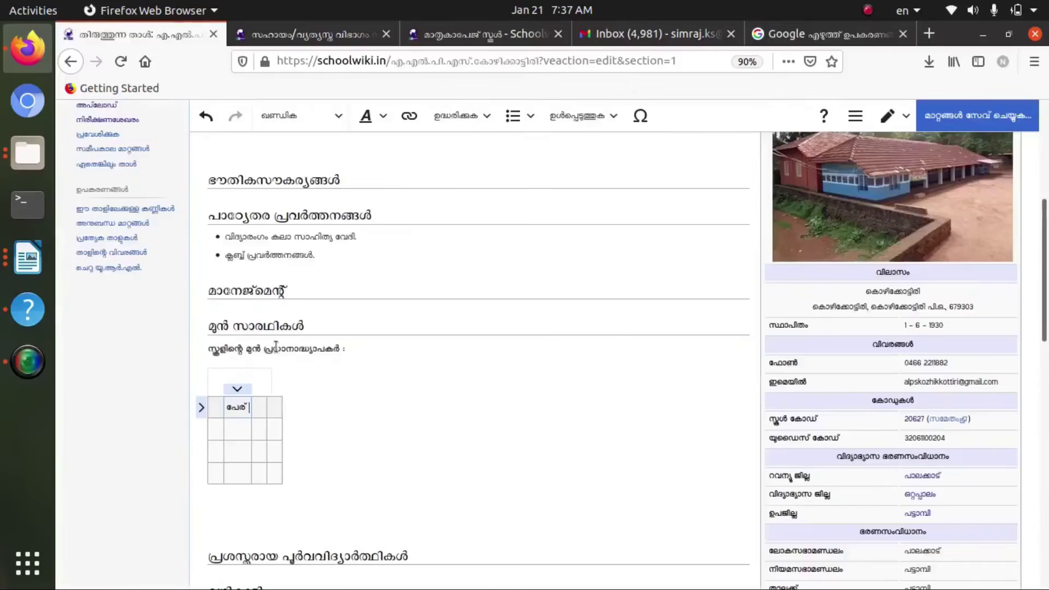
pyautogui.click(162, 34)
pyautogui.click(260, 410)
pyautogui.hotkey('ctrl', 'v')
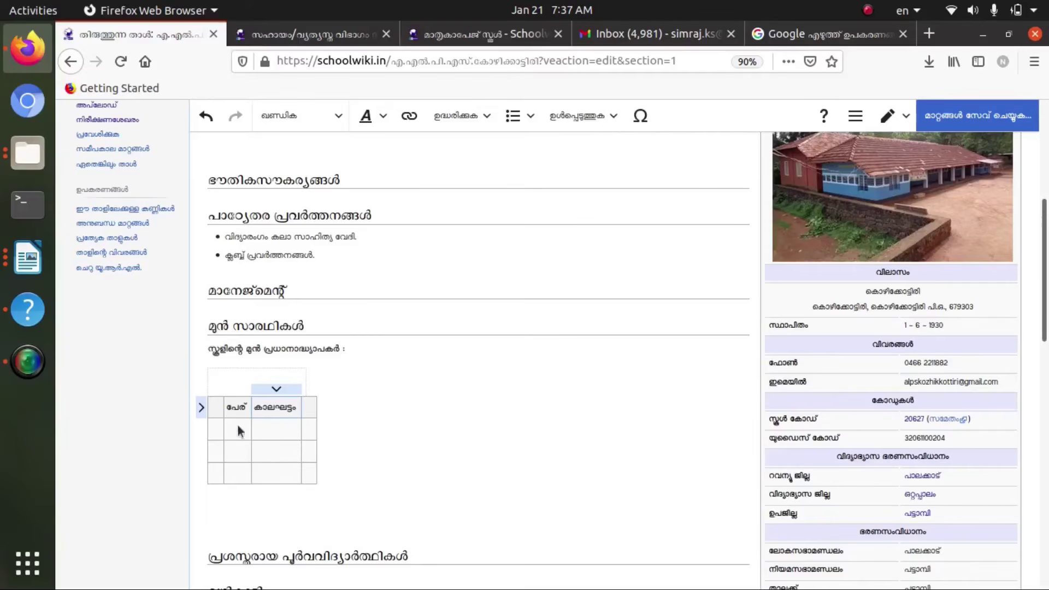
# Delete the empty last column and the last row of the former headmasters table
pyautogui.click(311, 408)
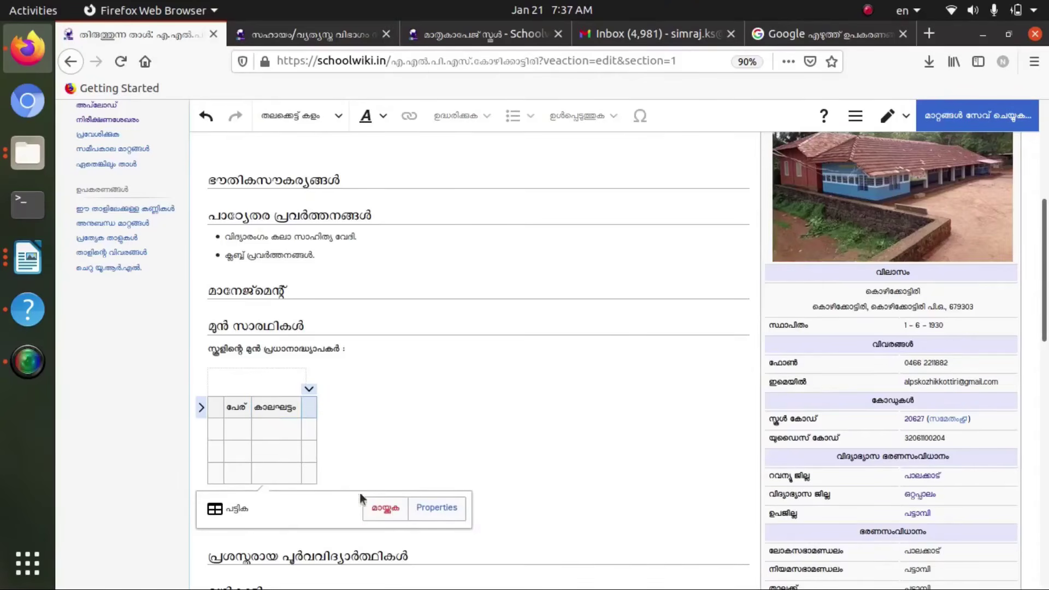
pyautogui.click(310, 391)
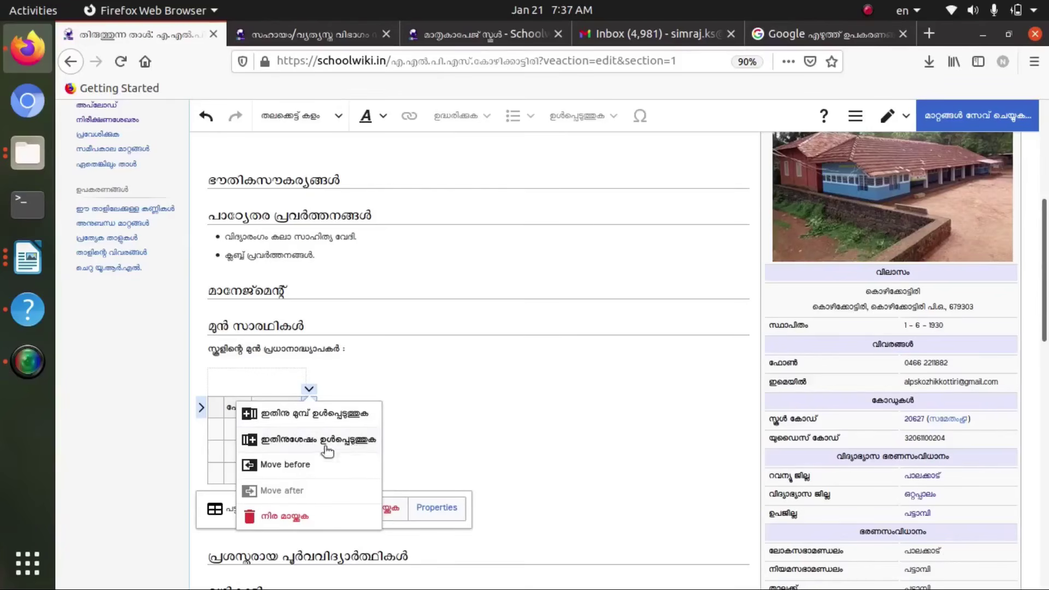
pyautogui.click(290, 519)
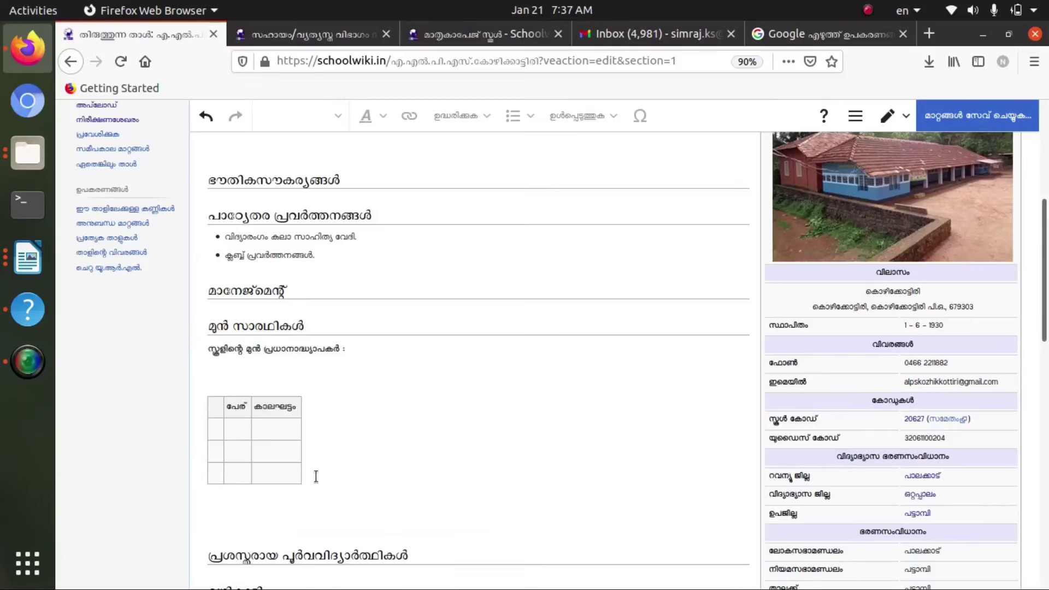
pyautogui.click(213, 479)
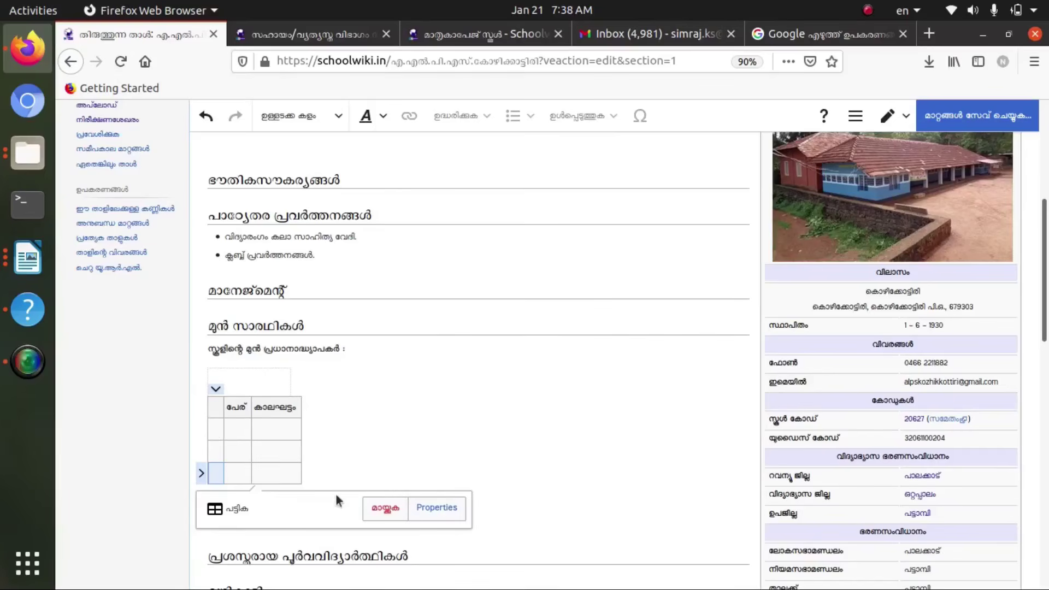
pyautogui.click(202, 473)
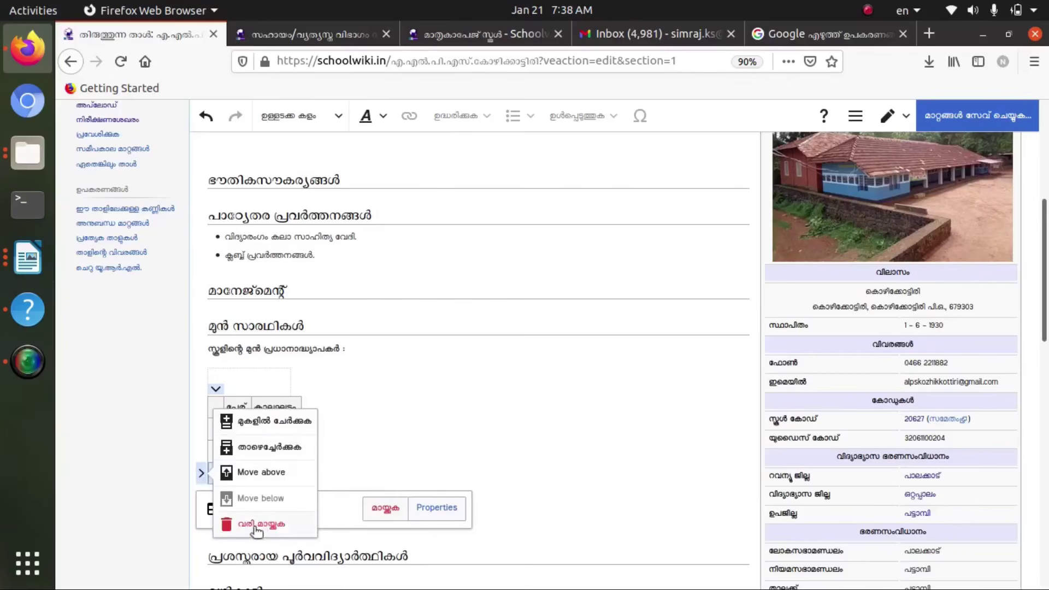
pyautogui.click(273, 525)
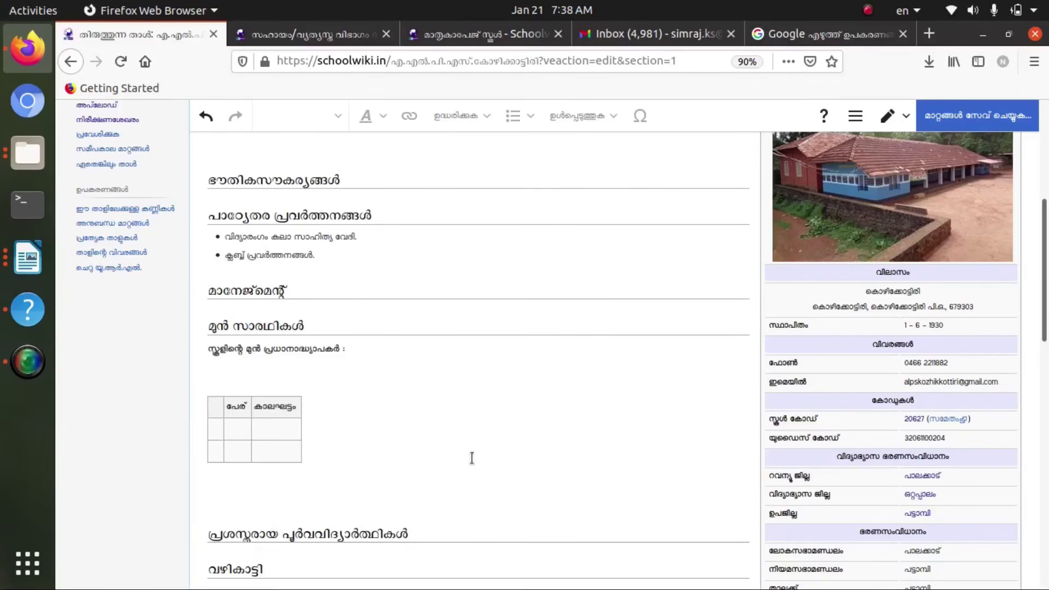
pyautogui.scroll(-3, 346, 455)
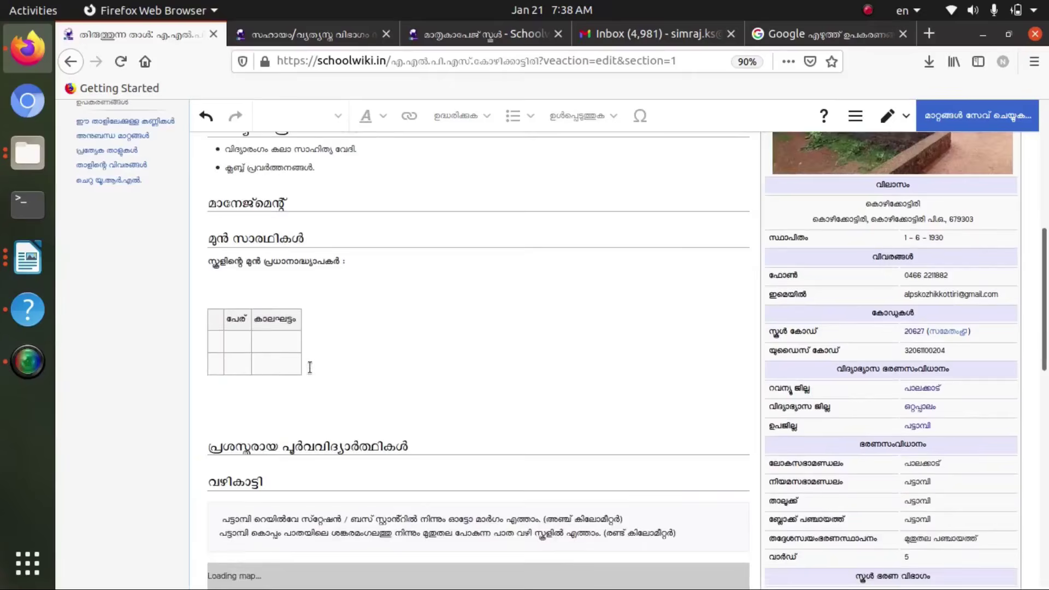
pyautogui.scroll(-4, 310, 367)
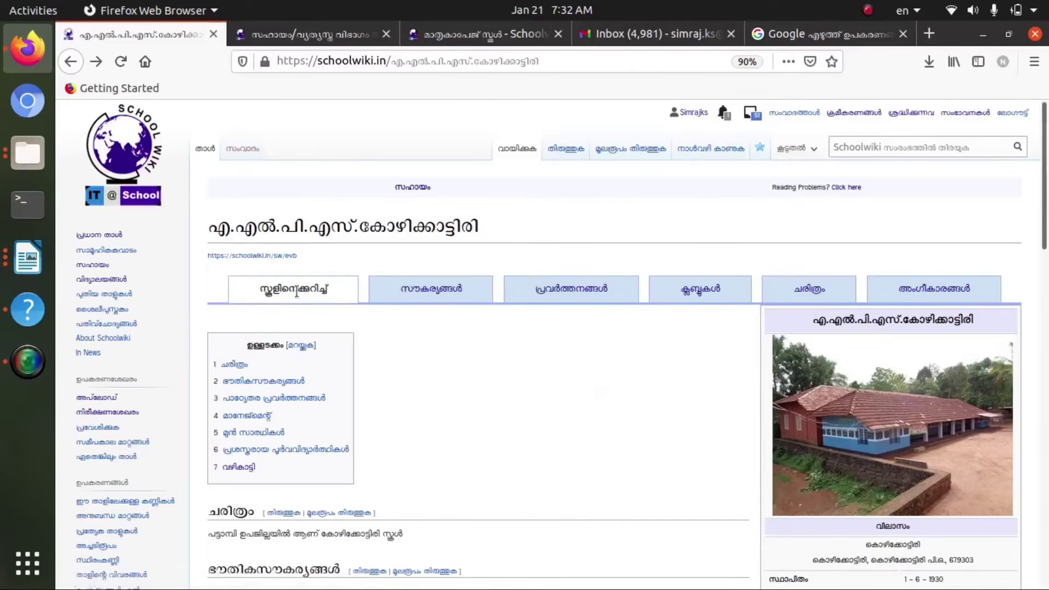
# Open the school's സൗകര്യങ്ങൾ subpage for visual editing and insert an empty paragraph below its tab bar
pyautogui.scroll(-5, 365, 336)
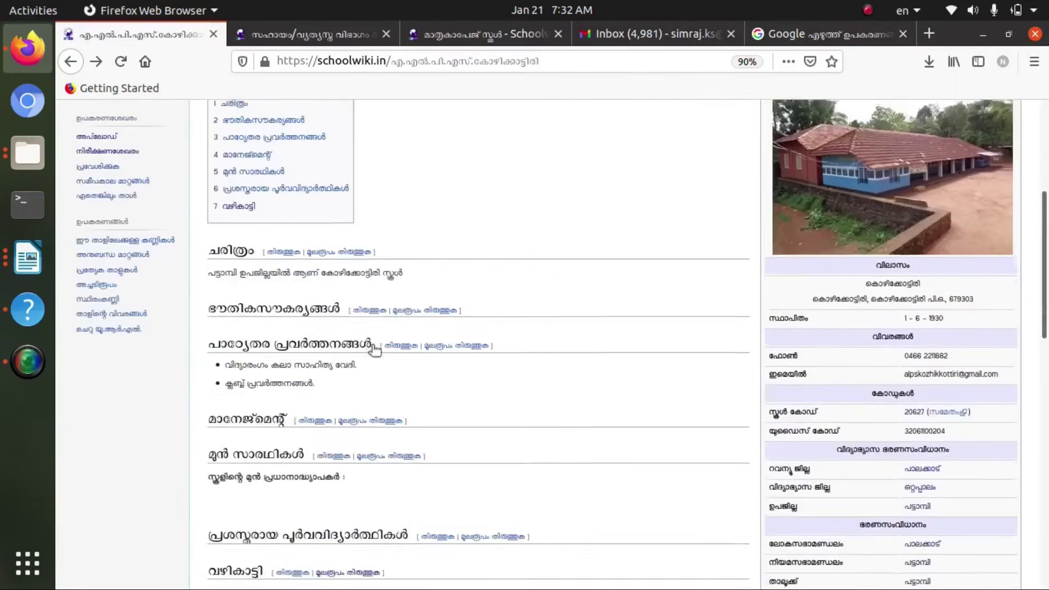
pyautogui.scroll(5, 370, 344)
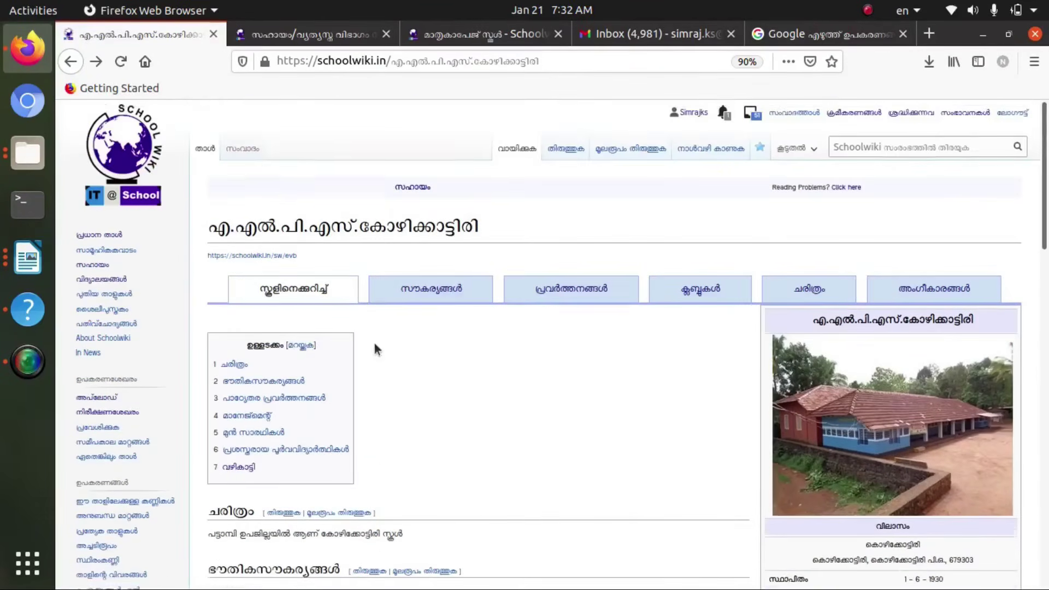
pyautogui.click(440, 290)
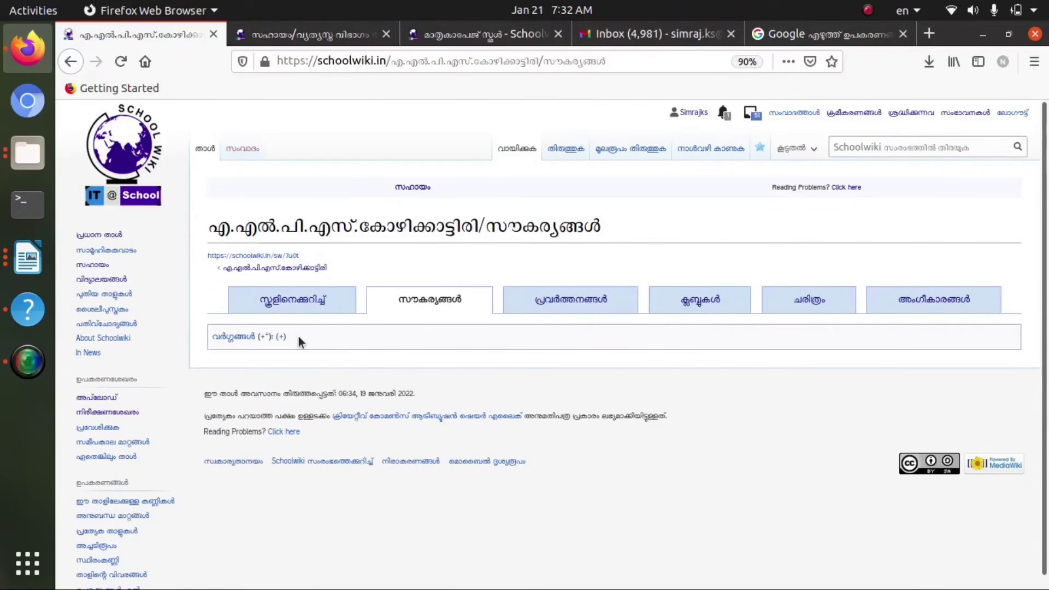
pyautogui.click(566, 153)
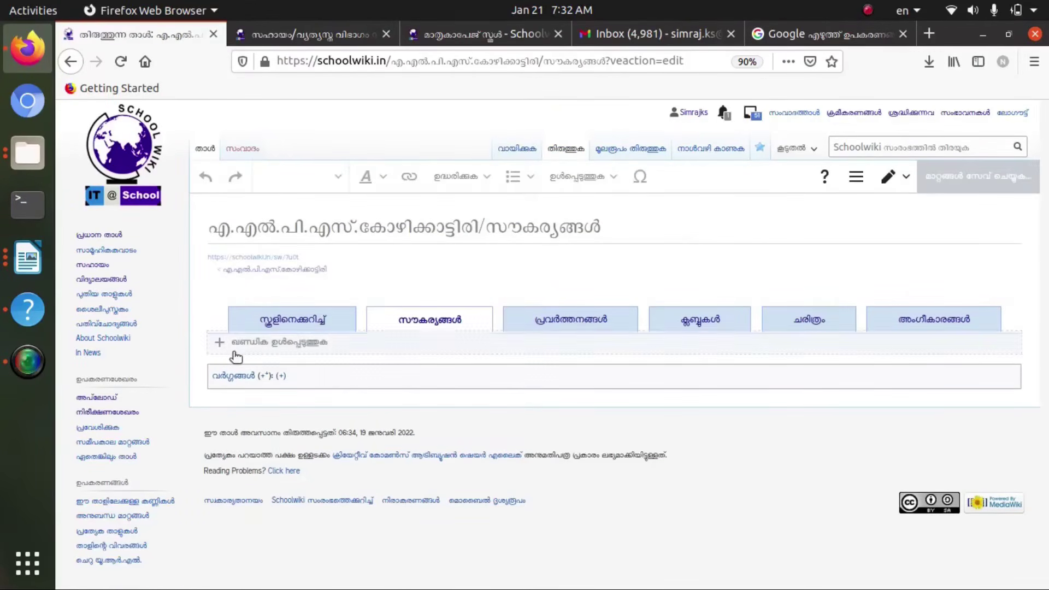
pyautogui.click(232, 356)
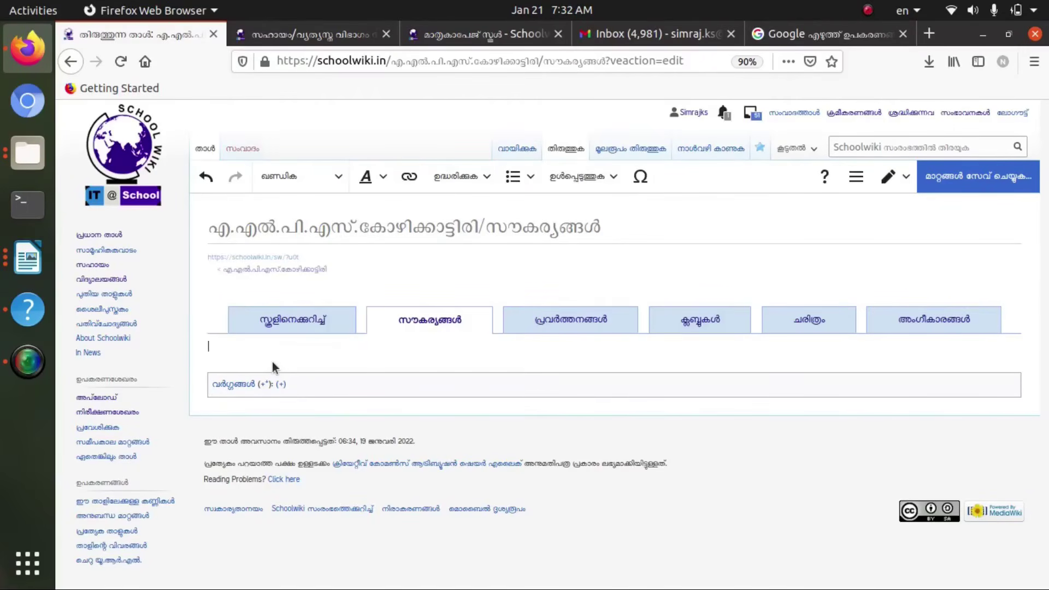
# Switch to Google Input Tools, transliterate "science lab" to സയൻസ് ലാബ്, and copy the Malayalam text
pyautogui.write('nce lab')
pyautogui.click(828, 43)
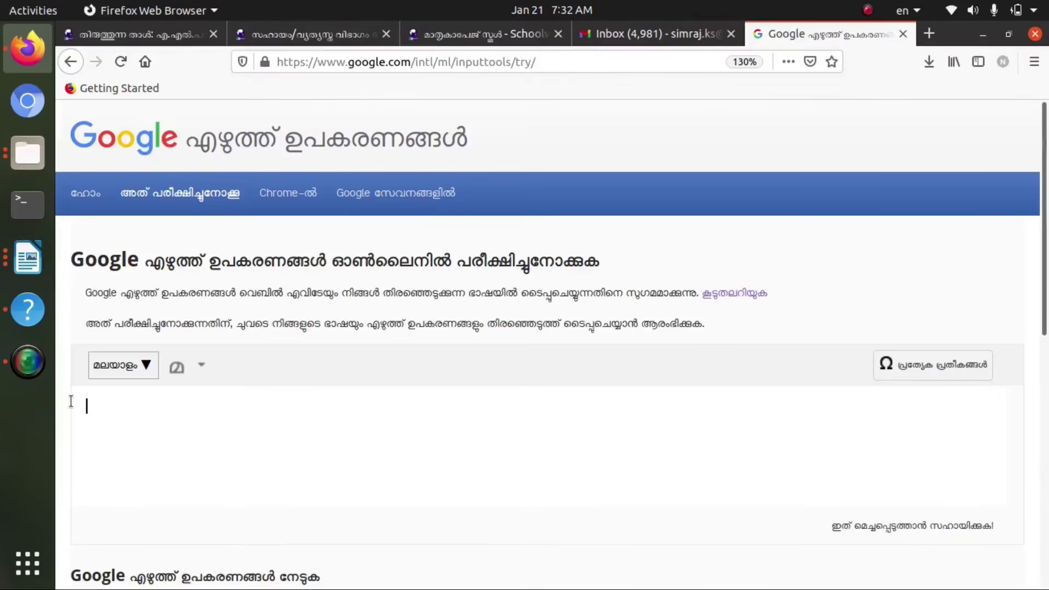
pyautogui.write('s')
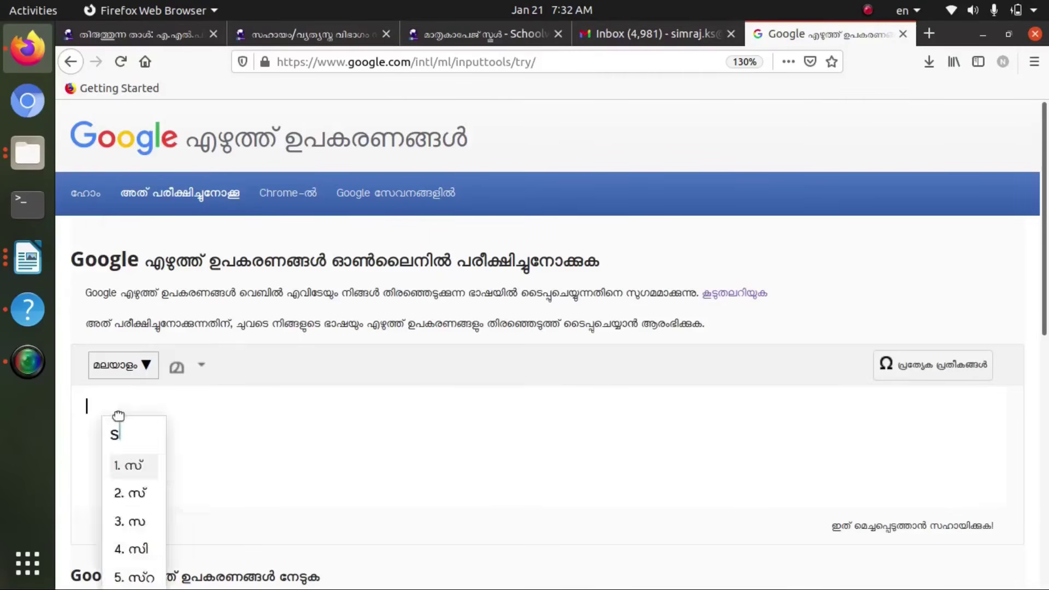
pyautogui.write('cienc')
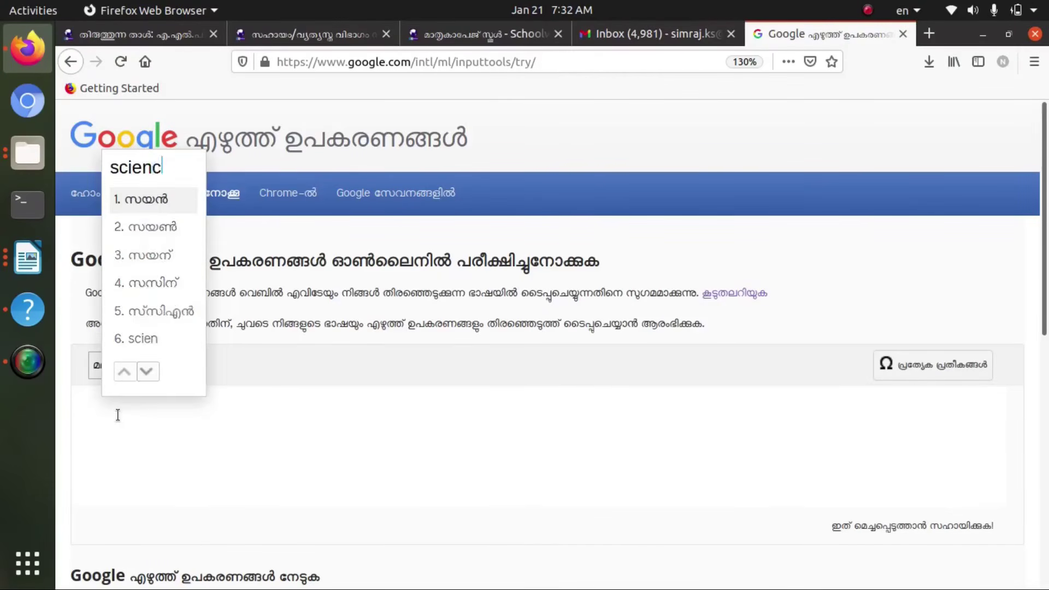
pyautogui.write('e lab')
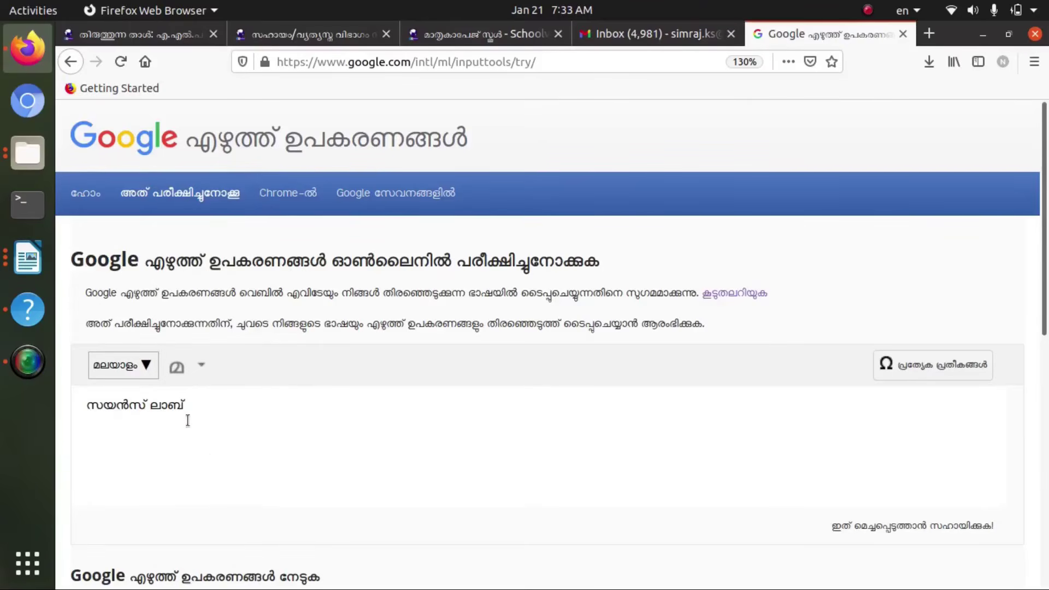
pyautogui.moveTo(192, 405); pyautogui.dragTo(72, 404)
pyautogui.hotkey('ctrl', 'c')
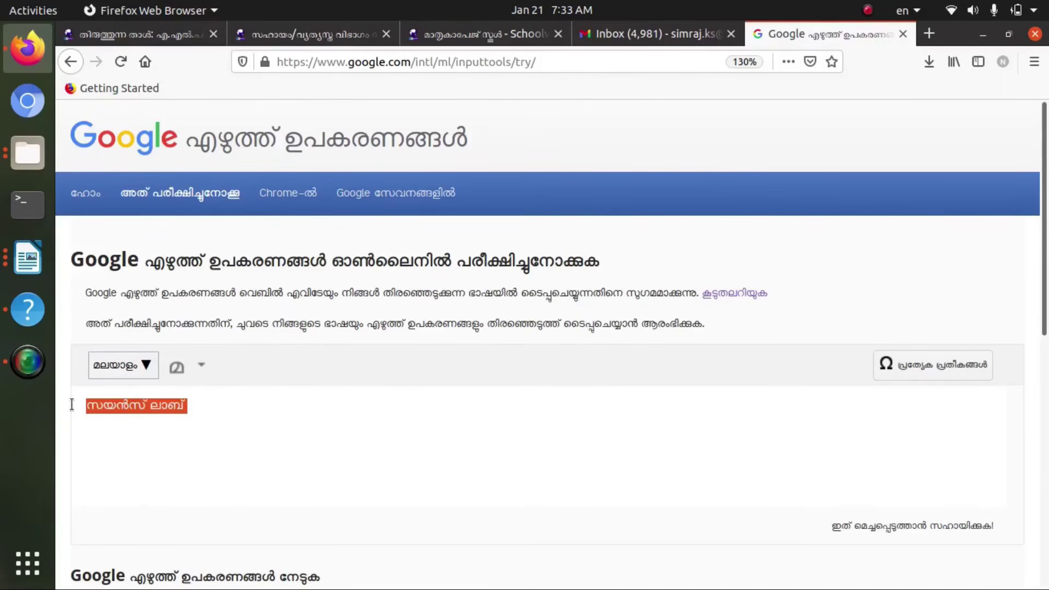
# Switch back to the Schoolwiki tab and replace "science lab" on the സൗകര്യങ്ങൾ page with the copied സയൻസ് ലാബ്
pyautogui.click(136, 33)
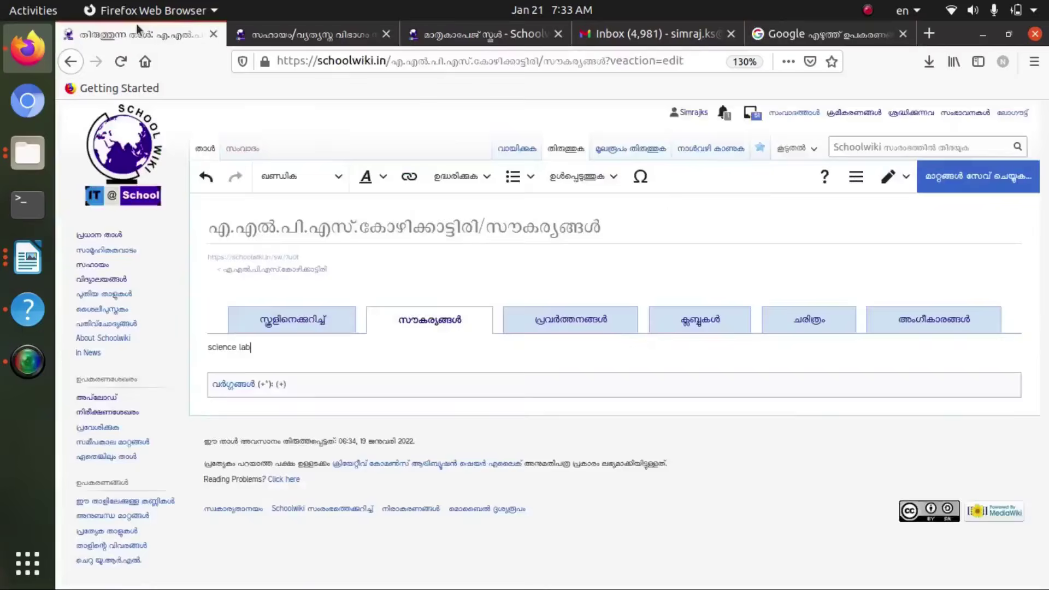
pyautogui.tripleClick(265, 354)
pyautogui.hotkey('ctrl', 'v')
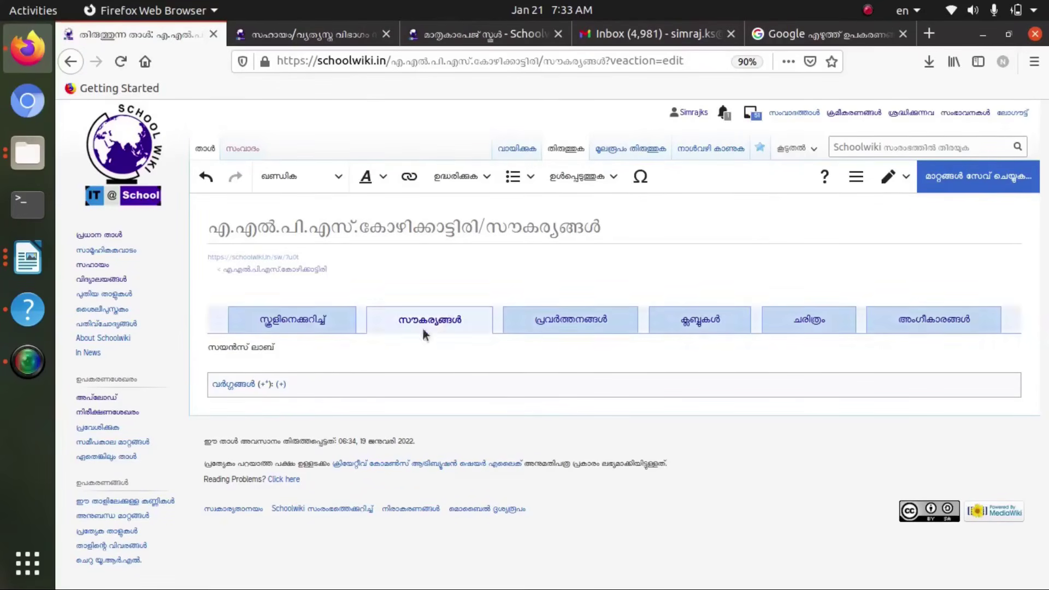
# Add empty paragraphs after സയൻസ് ലാബ് and save the changes to the സൗകര്യങ്ങൾ page
pyautogui.click(344, 348)
pyautogui.press('Return')
pyautogui.press('Return')
pyautogui.press('Return')
pyautogui.press('Return')
pyautogui.press('Return')
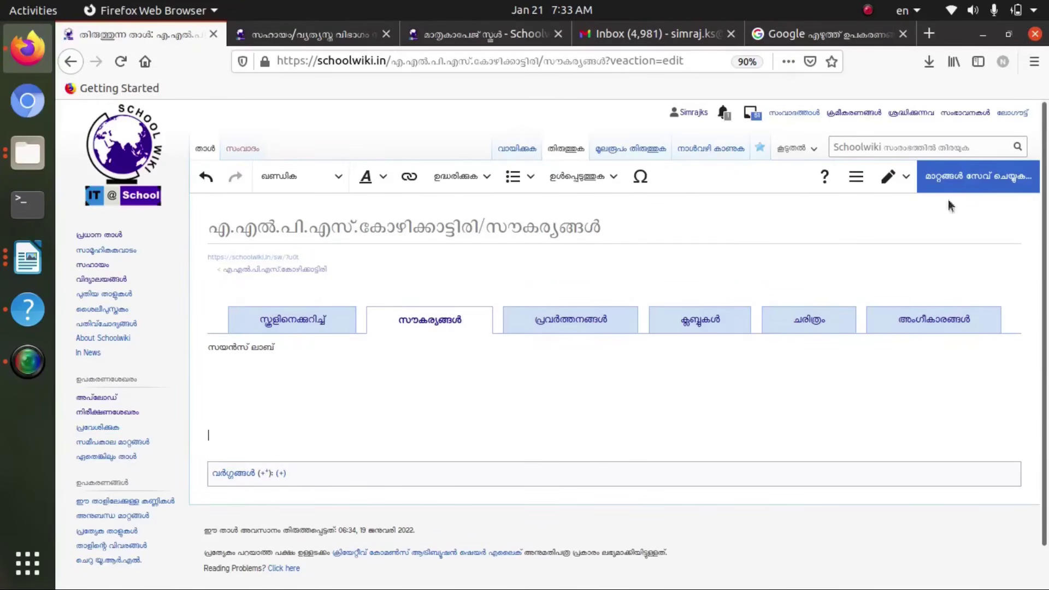
pyautogui.click(984, 180)
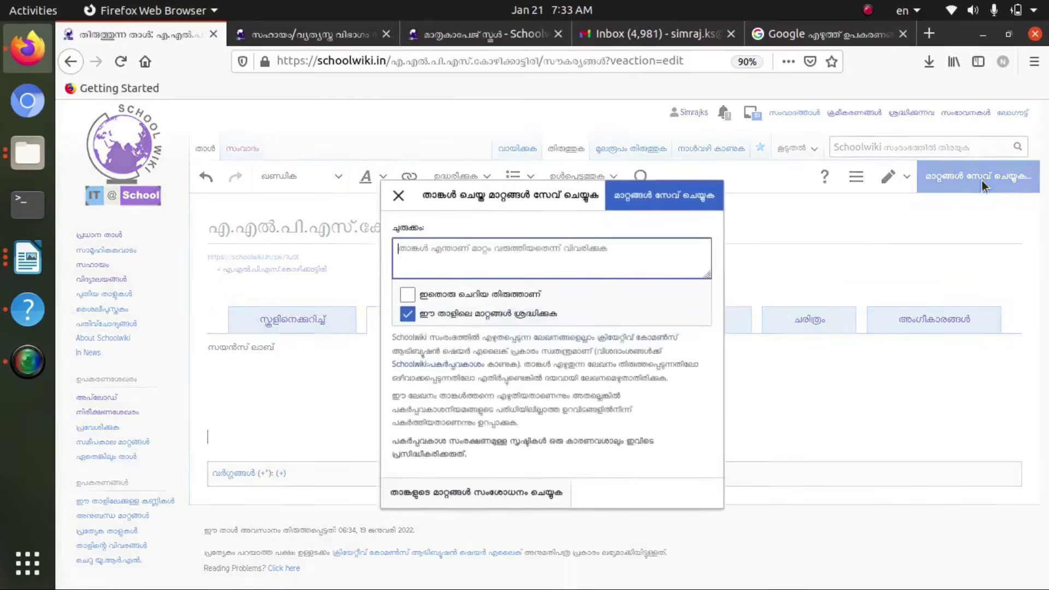
pyautogui.click(691, 199)
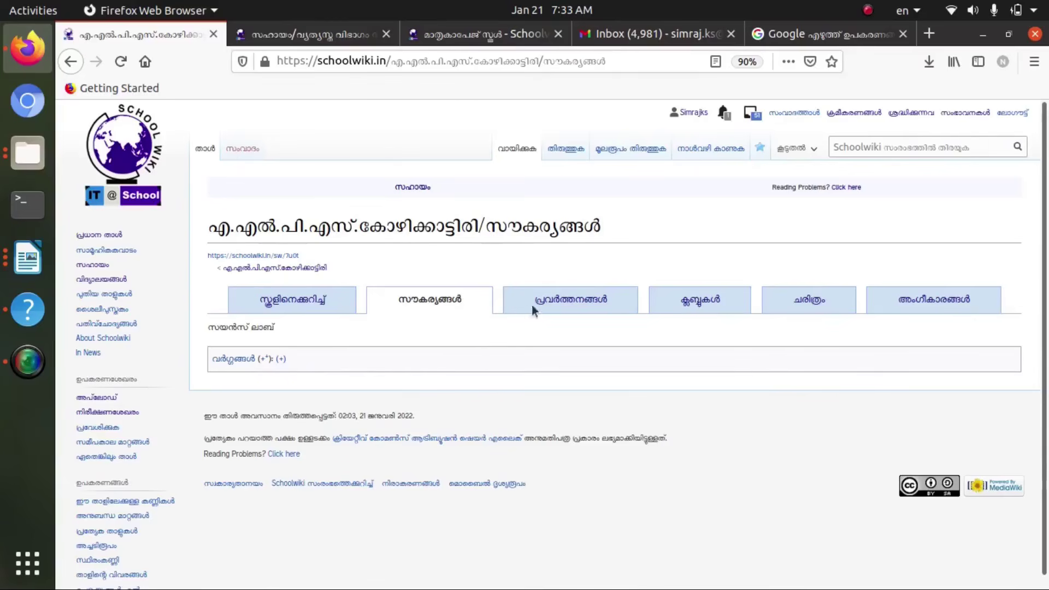
# View the school's പ്രവർത്തനങ്ങൾ and സ്കൂളിനെക്കുറിച്ച് pages and open the Schoolwiki അപ്‌ലോഡ് page
pyautogui.click(573, 302)
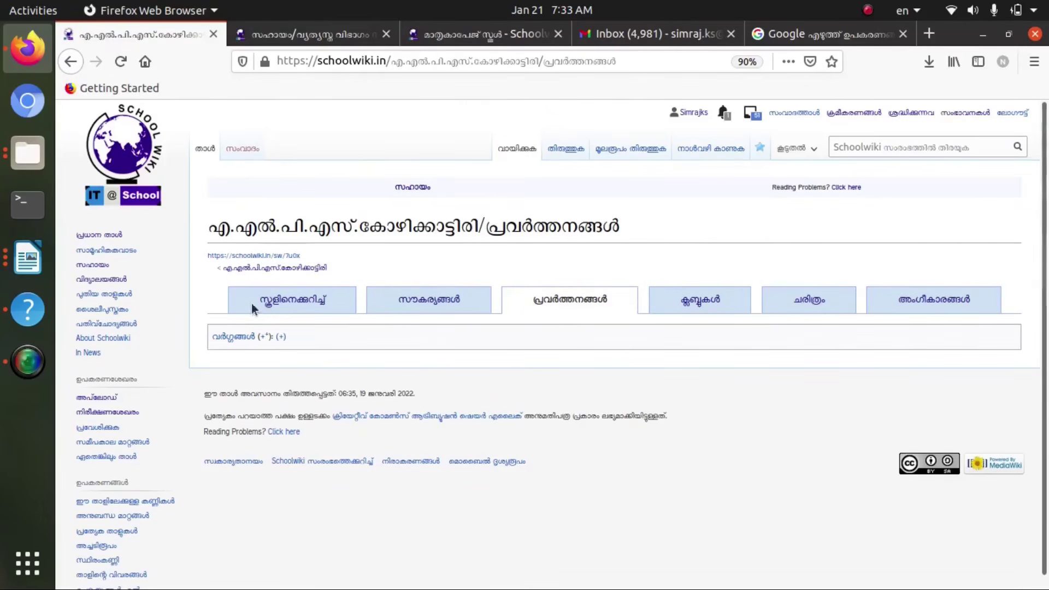
pyautogui.click(309, 303)
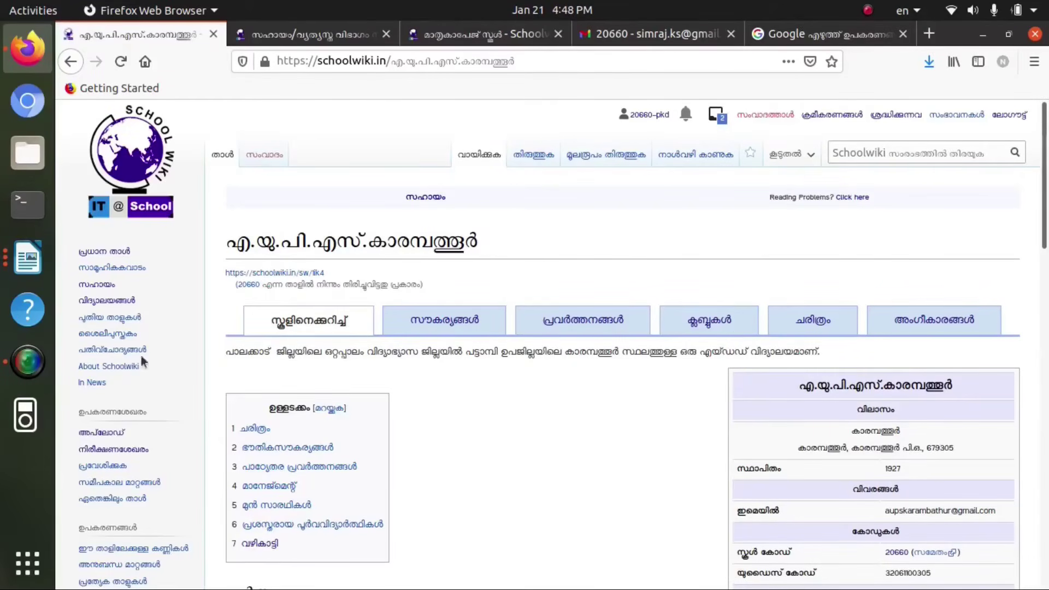
pyautogui.click(102, 436)
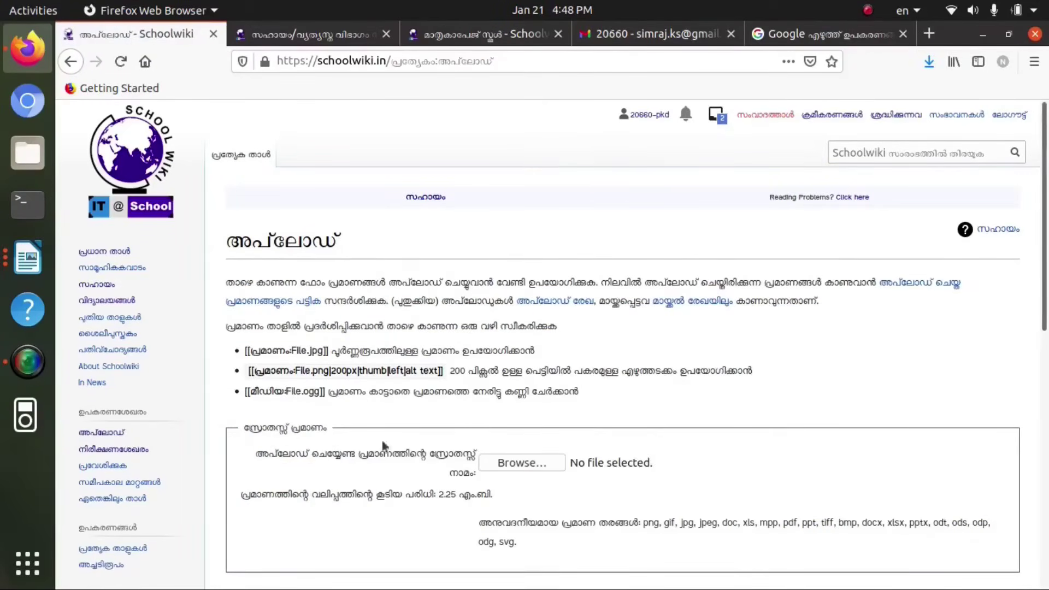
pyautogui.scroll(-2, 499, 449)
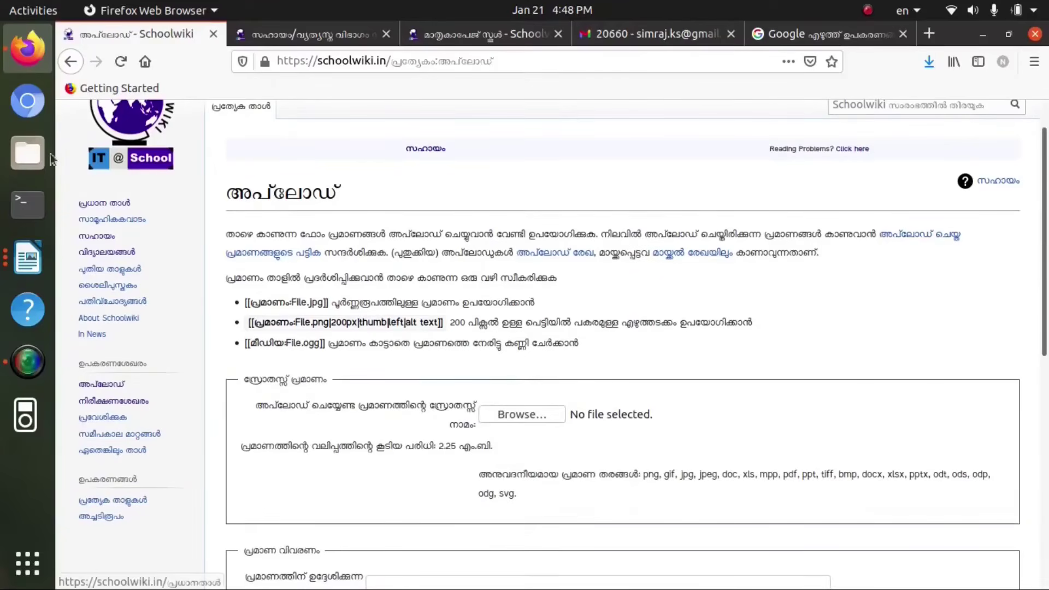
# Switch to Files, open the 20660_school photos folder on the Desktop, and check the properties and image of 20660-school-profile-photo.png
pyautogui.click(28, 153)
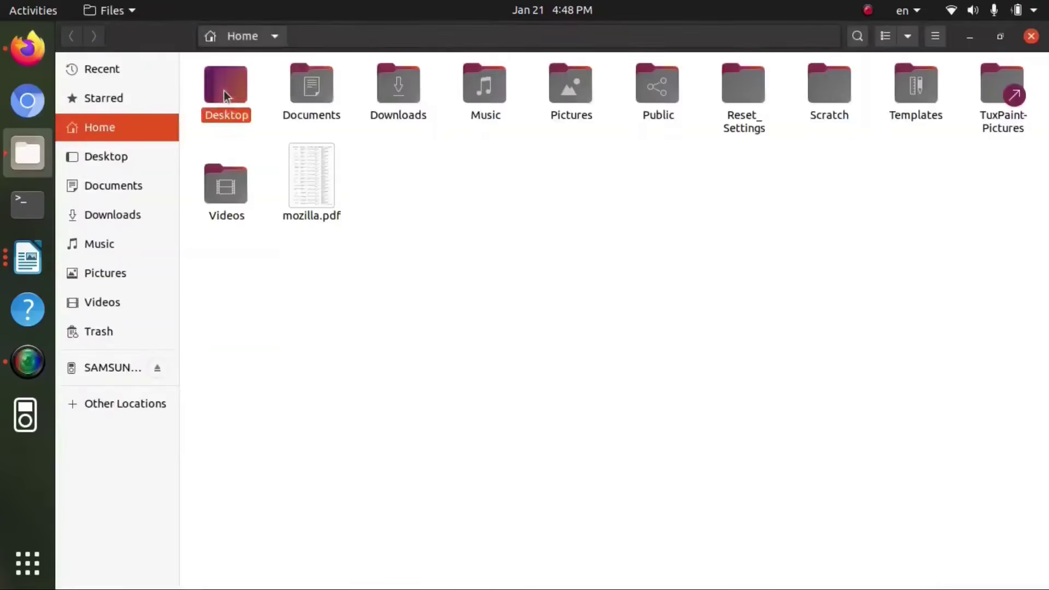
pyautogui.doubleClick(224, 90)
pyautogui.click(237, 104)
pyautogui.doubleClick(237, 102)
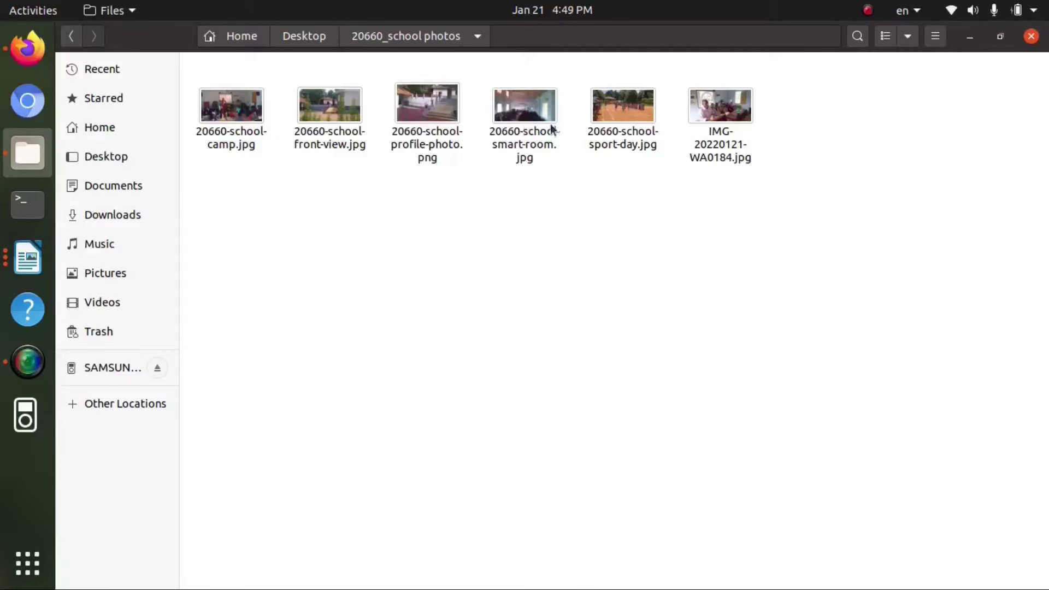
pyautogui.rightClick(415, 117)
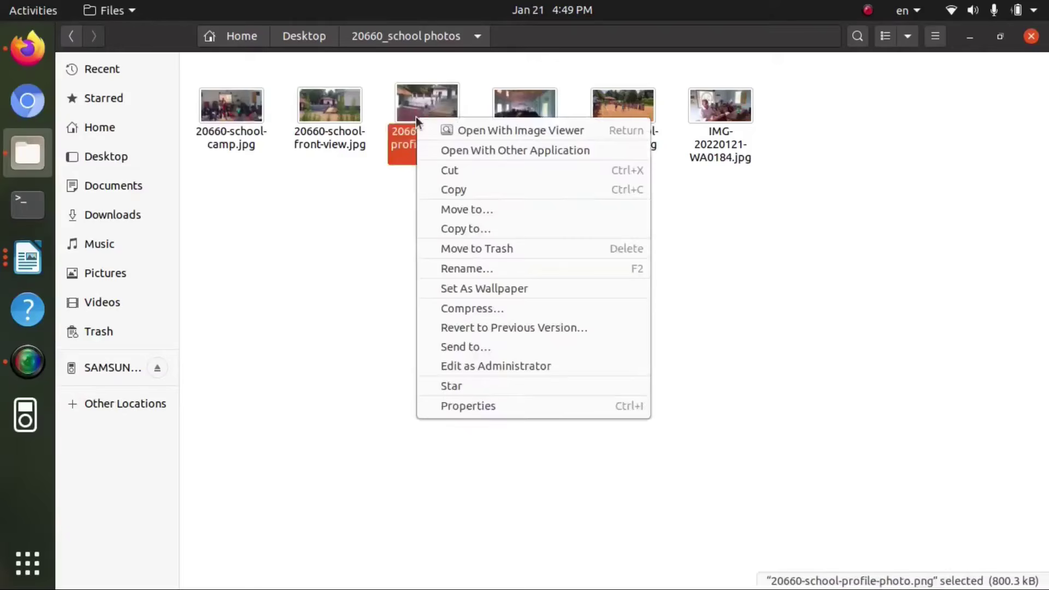
pyautogui.click(480, 408)
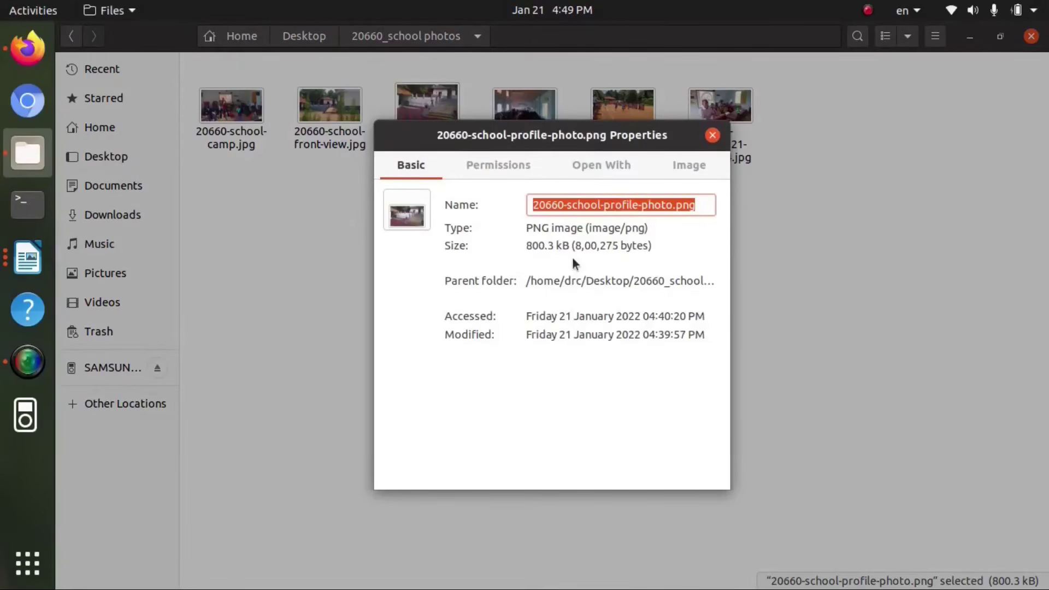
pyautogui.press('Escape')
pyautogui.doubleClick(434, 112)
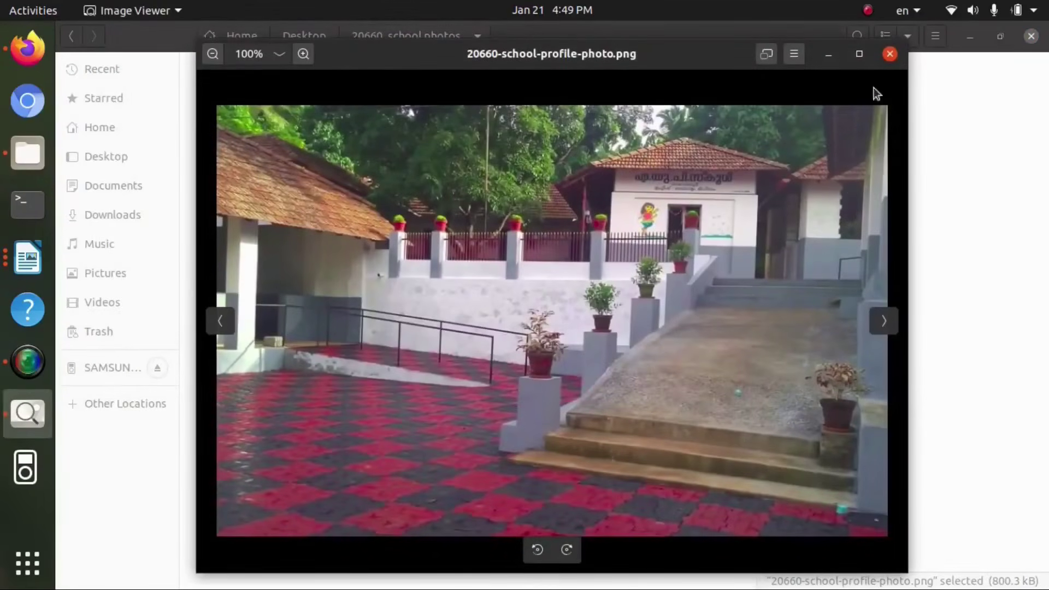
pyautogui.click(890, 54)
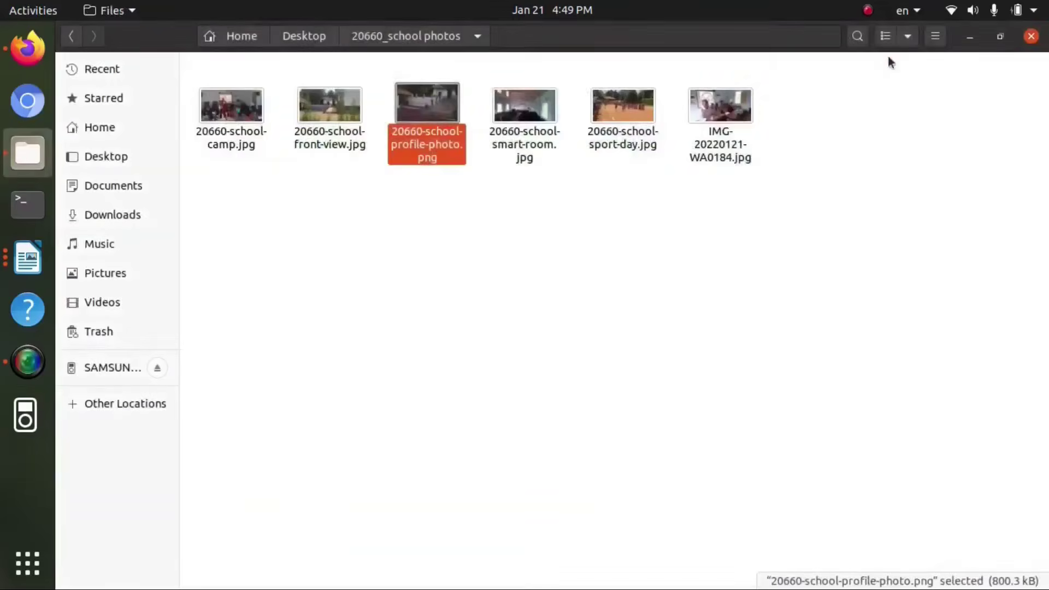
# Switch back to Firefox and choose 20660-school-profile-photo.png from the 20660_school photos folder as the upload's source file
pyautogui.hotkey('alt', 'Tab')
pyautogui.scroll(-1, 549, 429)
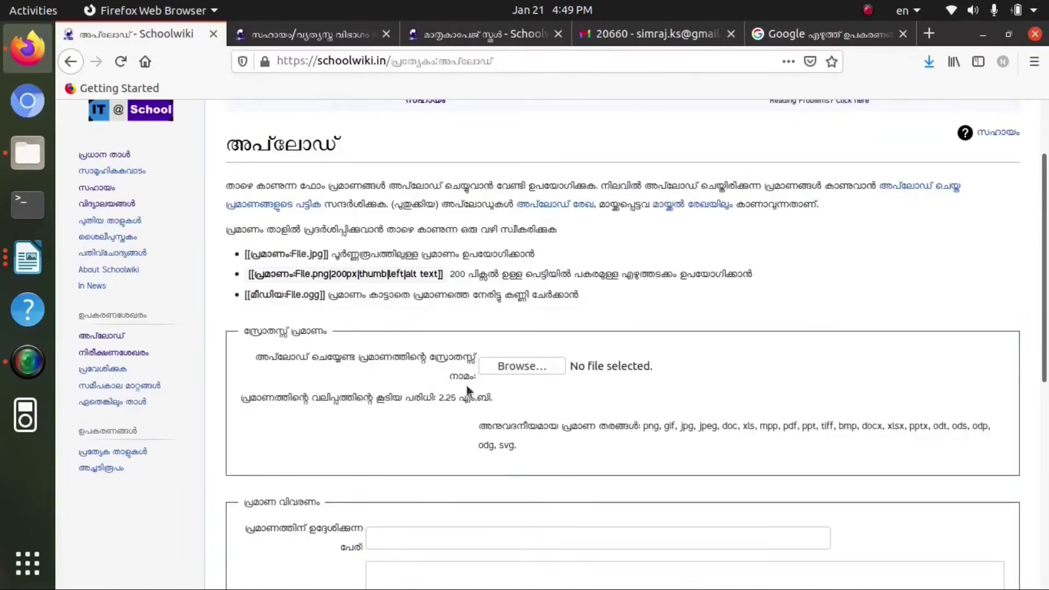
pyautogui.click(528, 367)
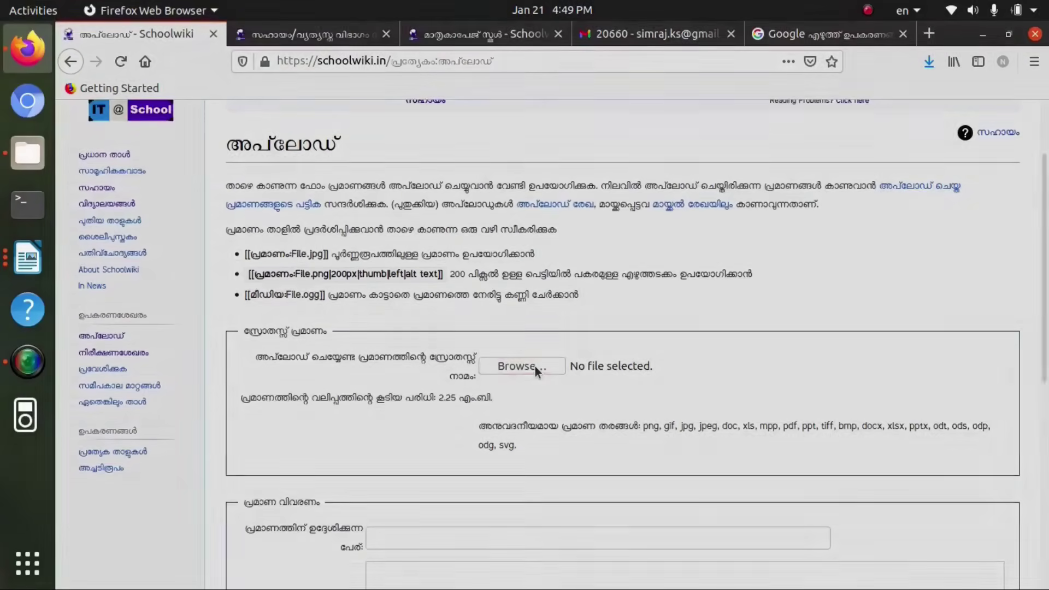
pyautogui.doubleClick(401, 176)
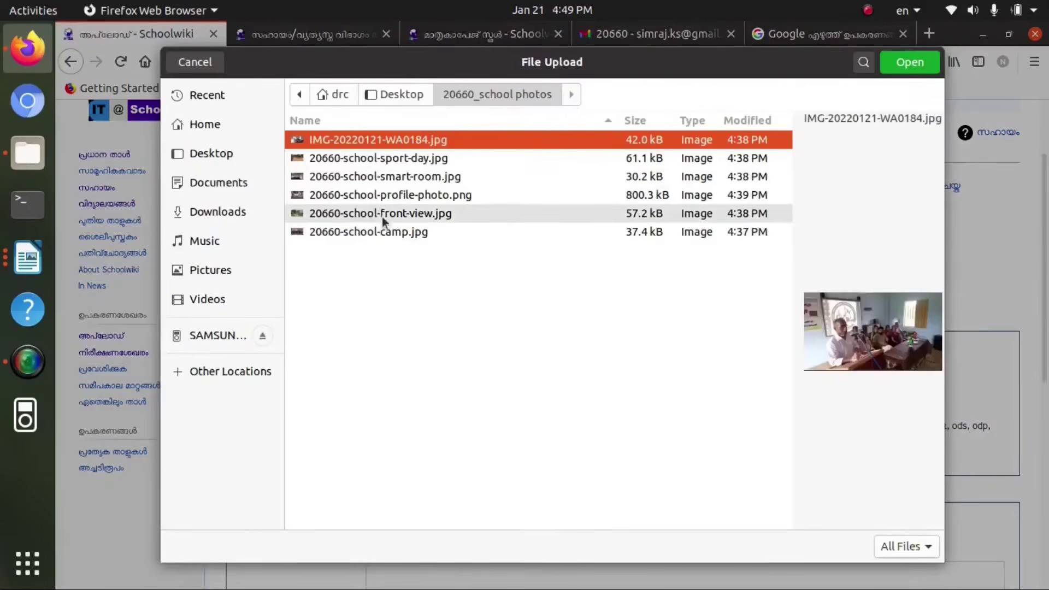
pyautogui.click(415, 196)
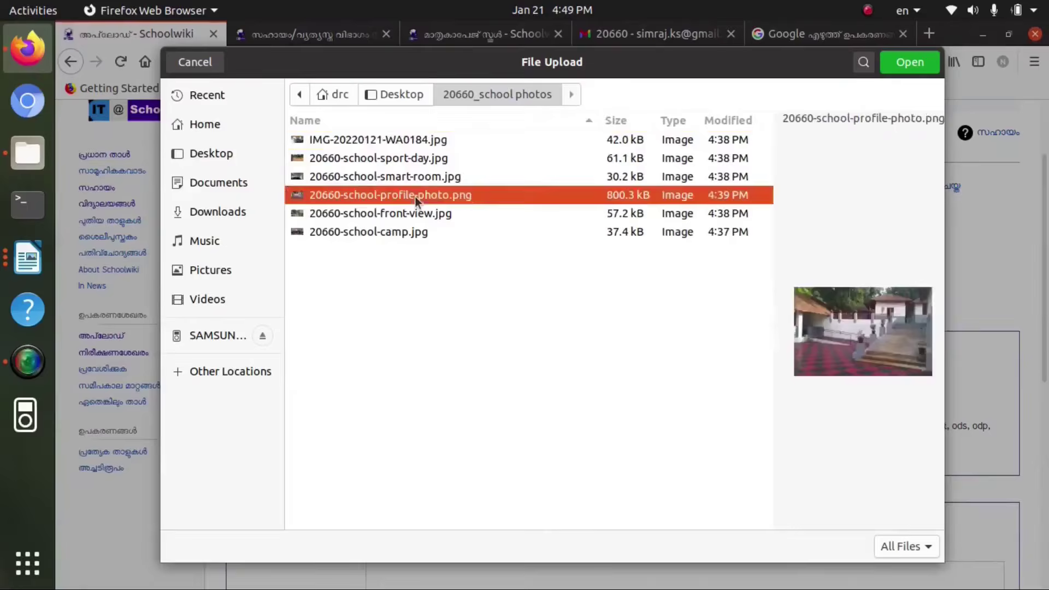
pyautogui.click(933, 67)
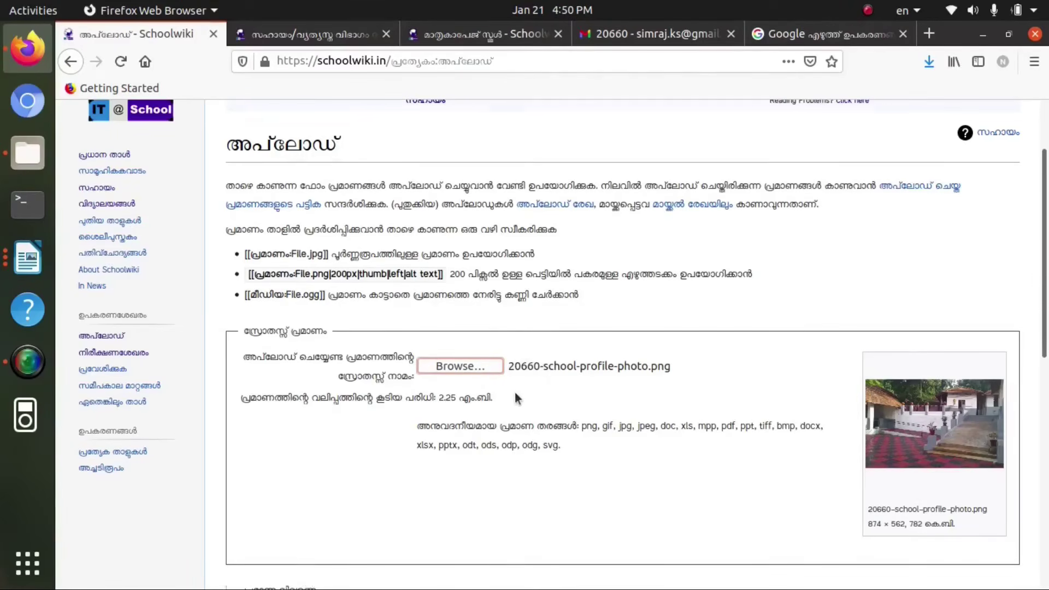
# Set the photo's licence to സ്വന്തം രചന, ക്രിയേറ്റീവ് കോമൺസ് അട്രിബ്യൂഷൻ 3.0 (CC-BY-3.0)
pyautogui.scroll(-3, 514, 392)
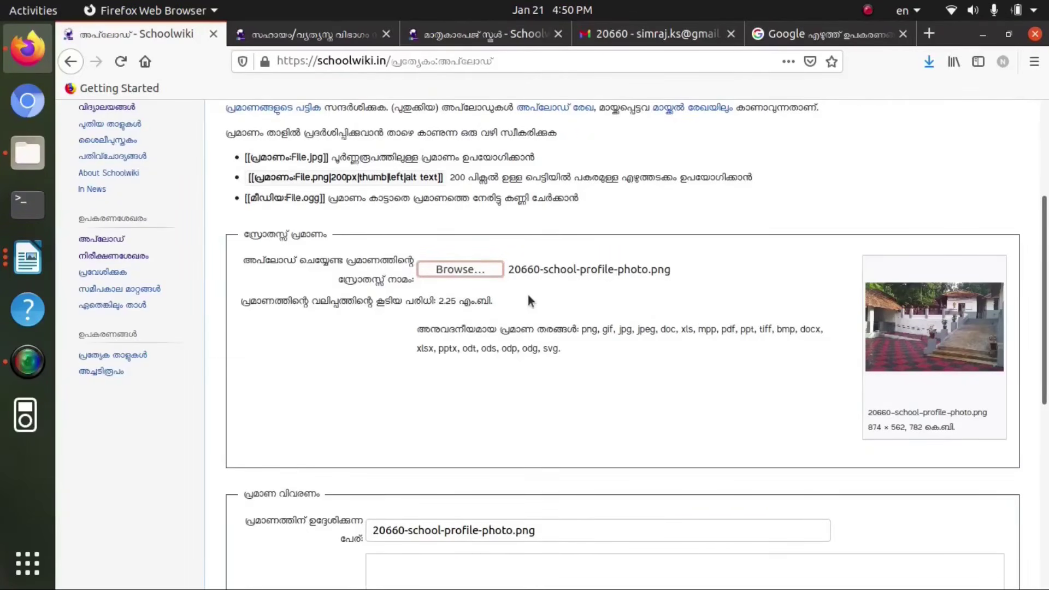
pyautogui.scroll(-3, 458, 374)
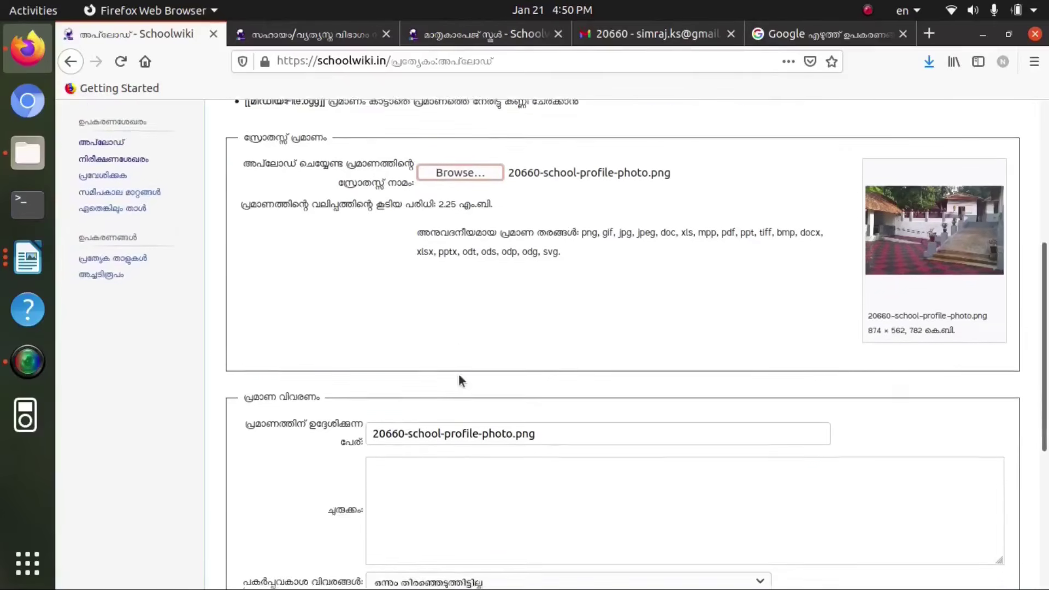
pyautogui.scroll(-2, 459, 376)
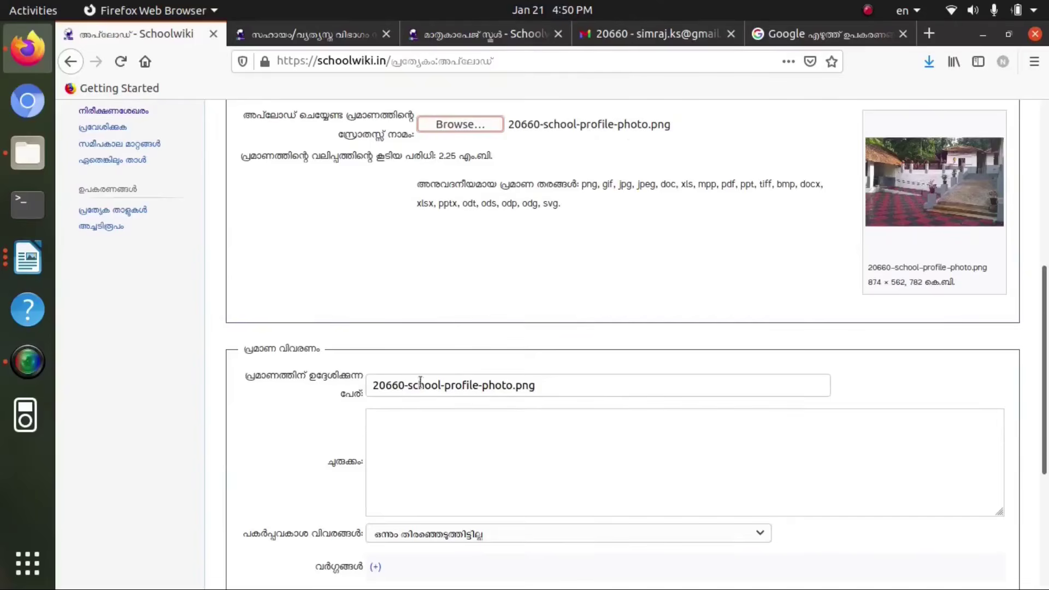
pyautogui.scroll(-4, 568, 355)
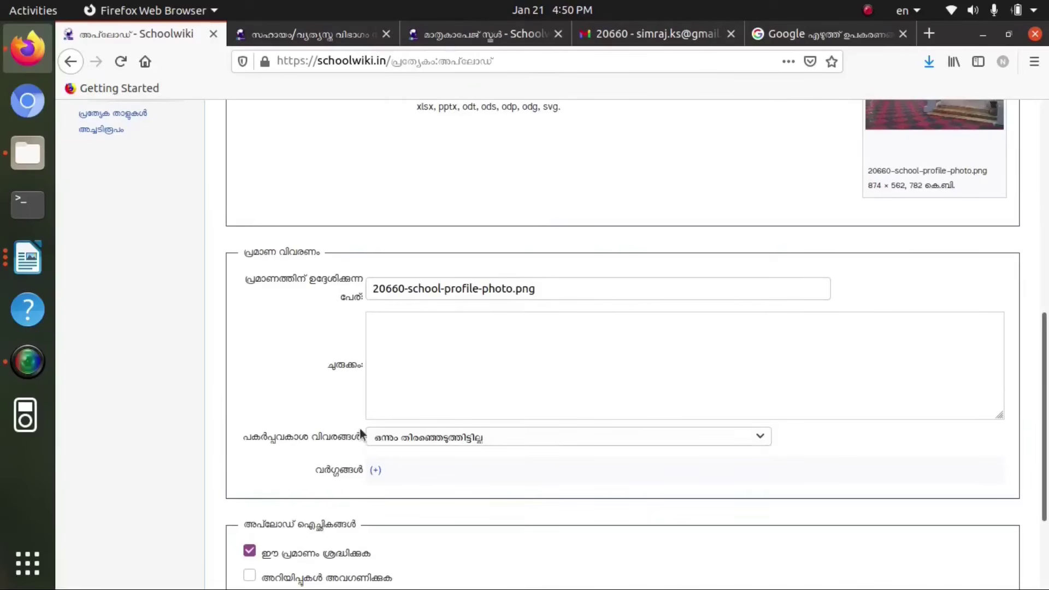
pyautogui.scroll(-1, 454, 447)
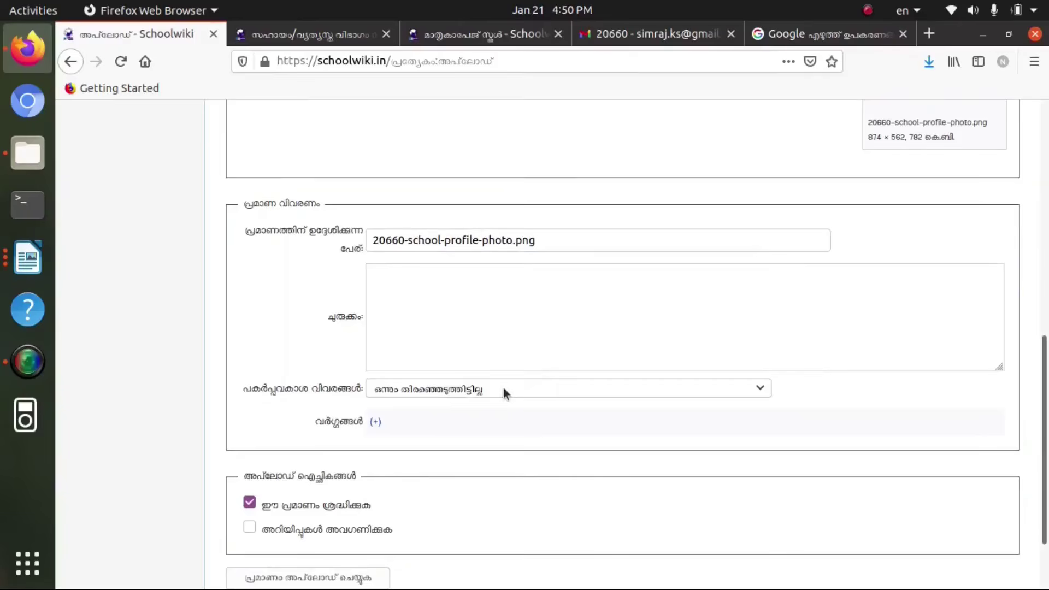
pyautogui.click(503, 388)
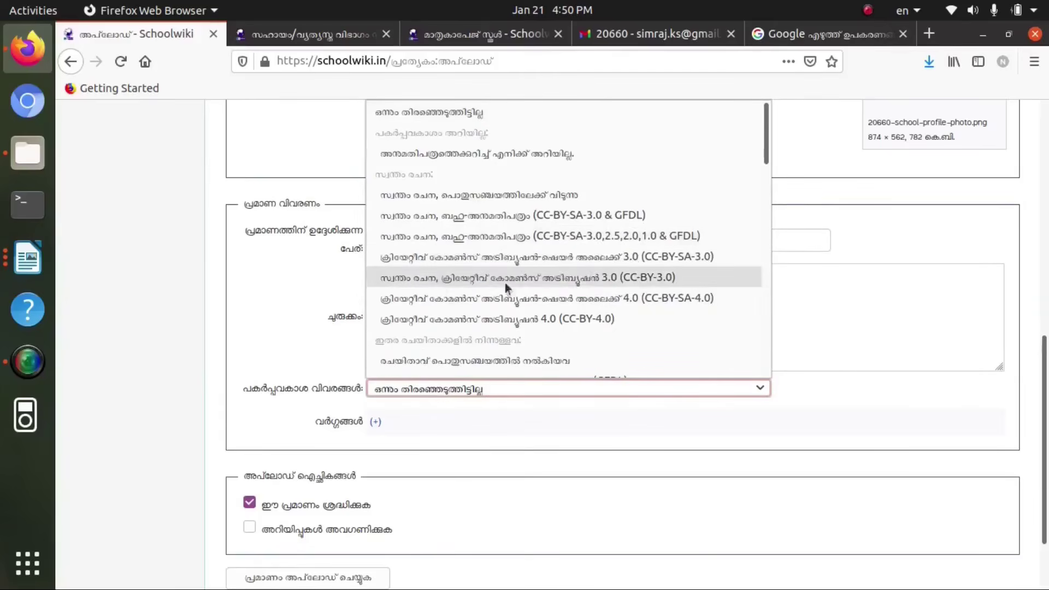
pyautogui.click(615, 278)
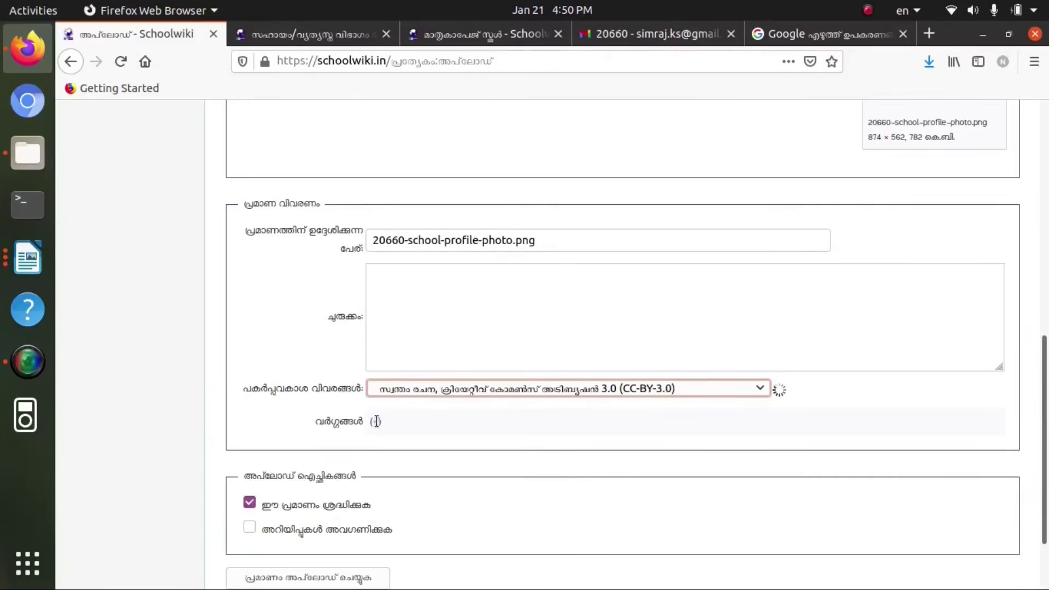
# Add the category 20660 to the photo in the upload form
pyautogui.scroll(-8, 376, 420)
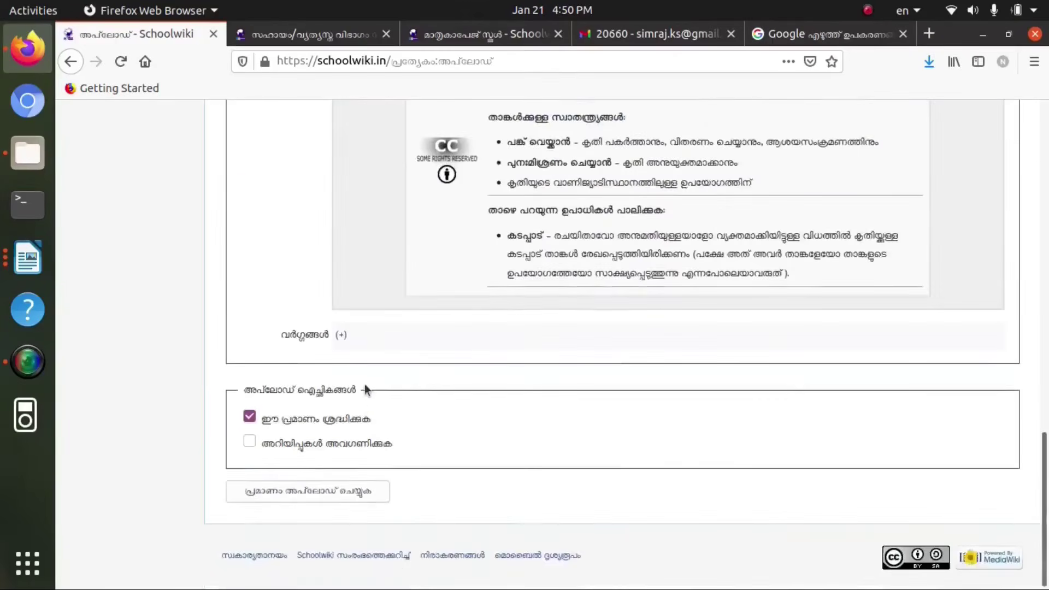
pyautogui.click(339, 334)
pyautogui.write('20660')
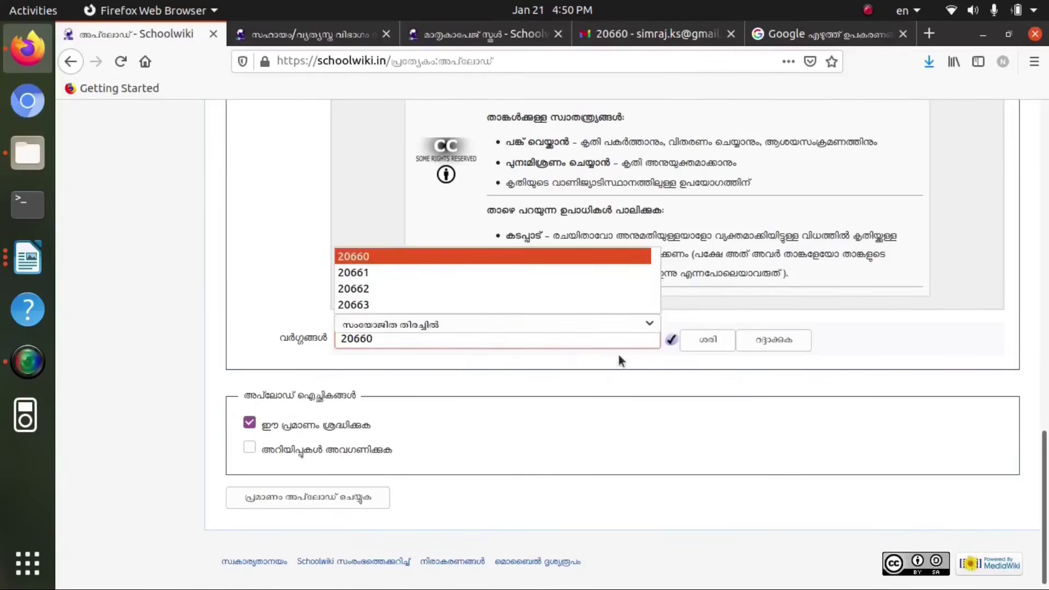
pyautogui.click(359, 258)
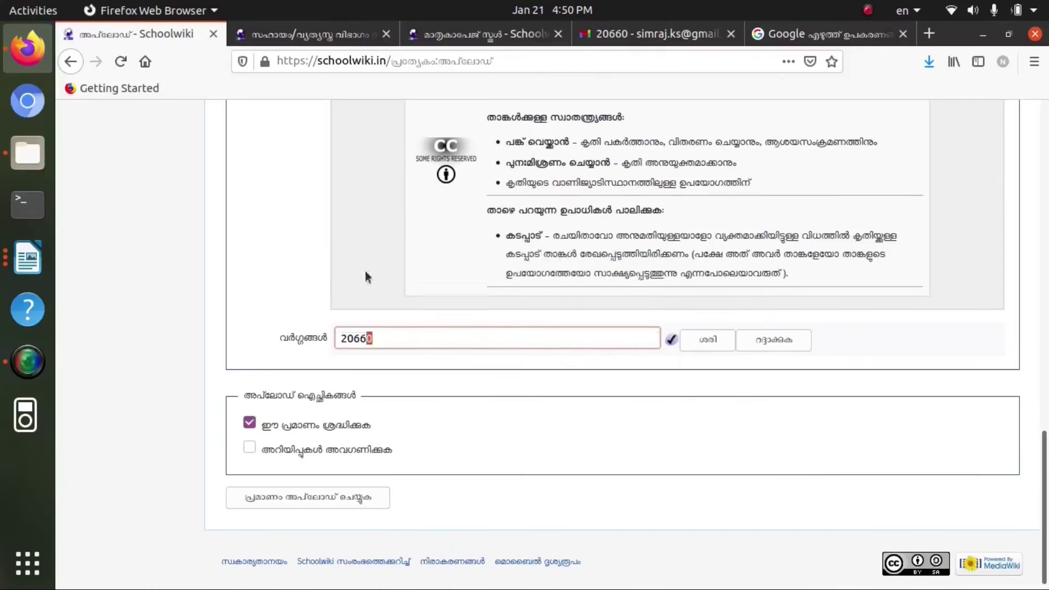
pyautogui.click(709, 340)
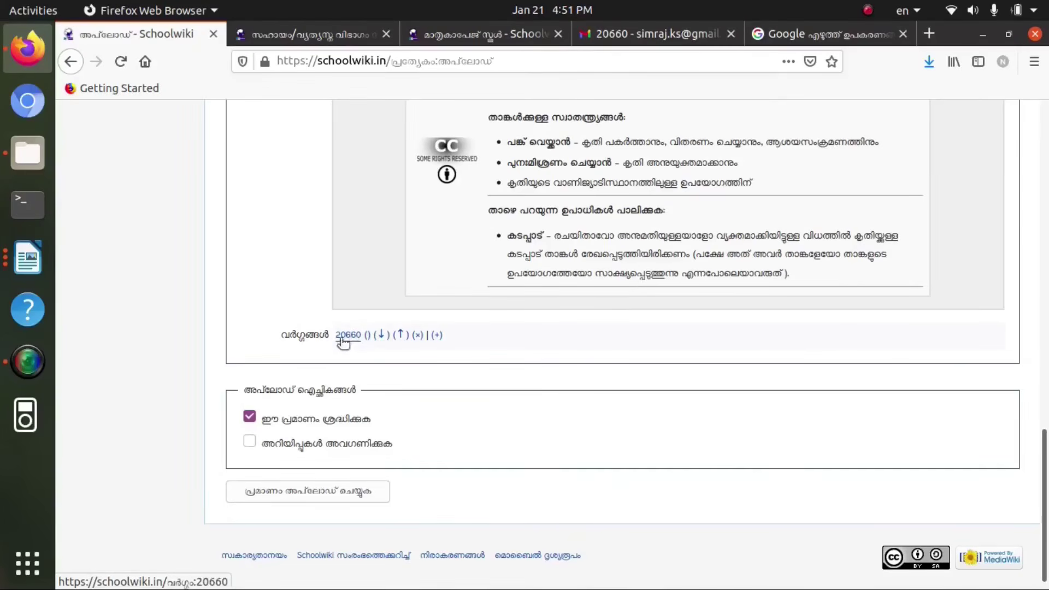
# Upload the profile photo and review its image and licence details on the file page
pyautogui.scroll(-1, 343, 342)
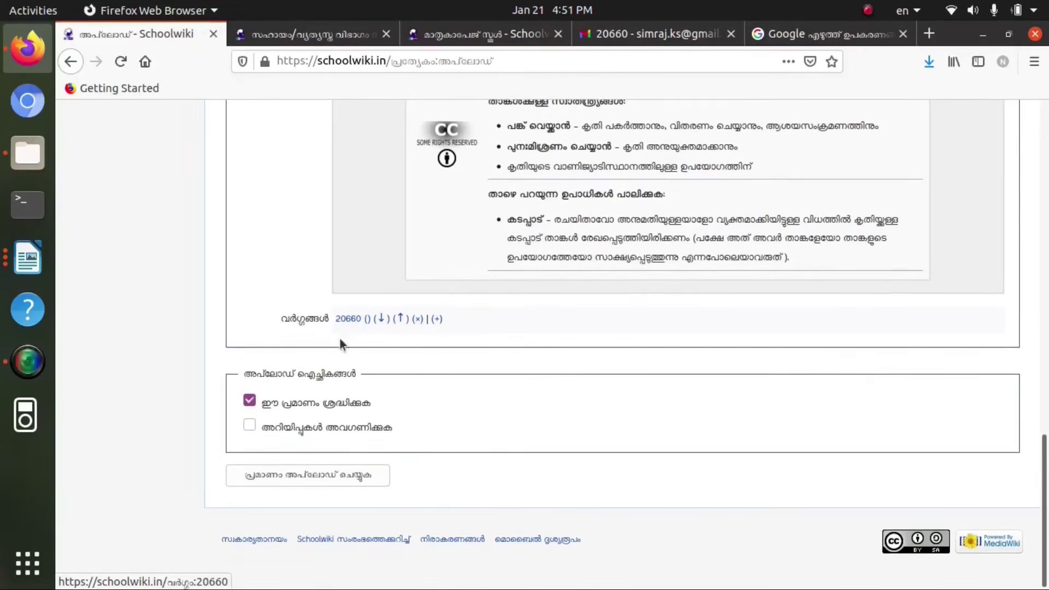
pyautogui.click(327, 475)
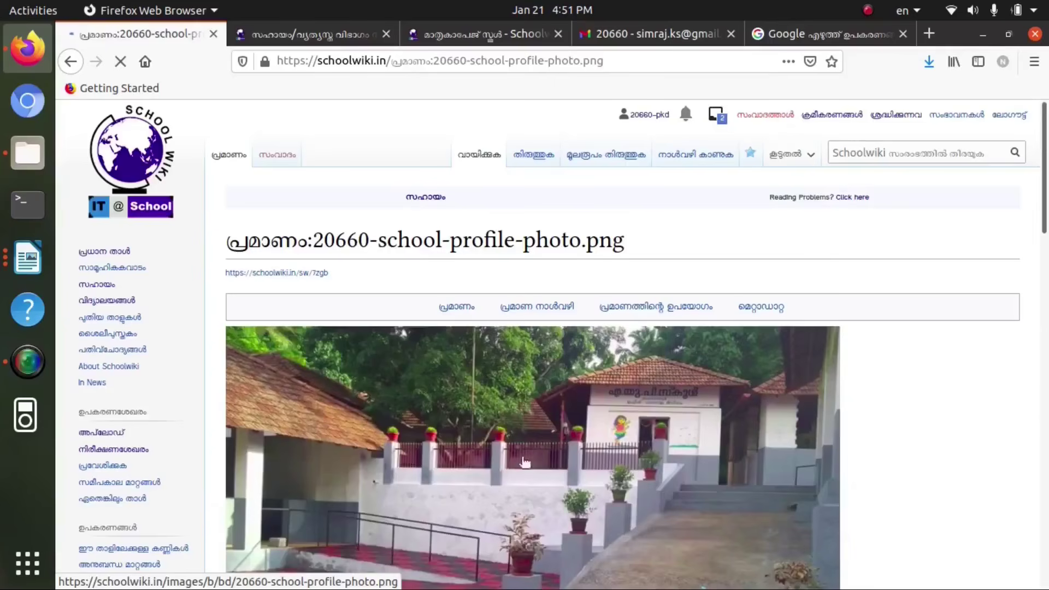
pyautogui.scroll(-3, 461, 378)
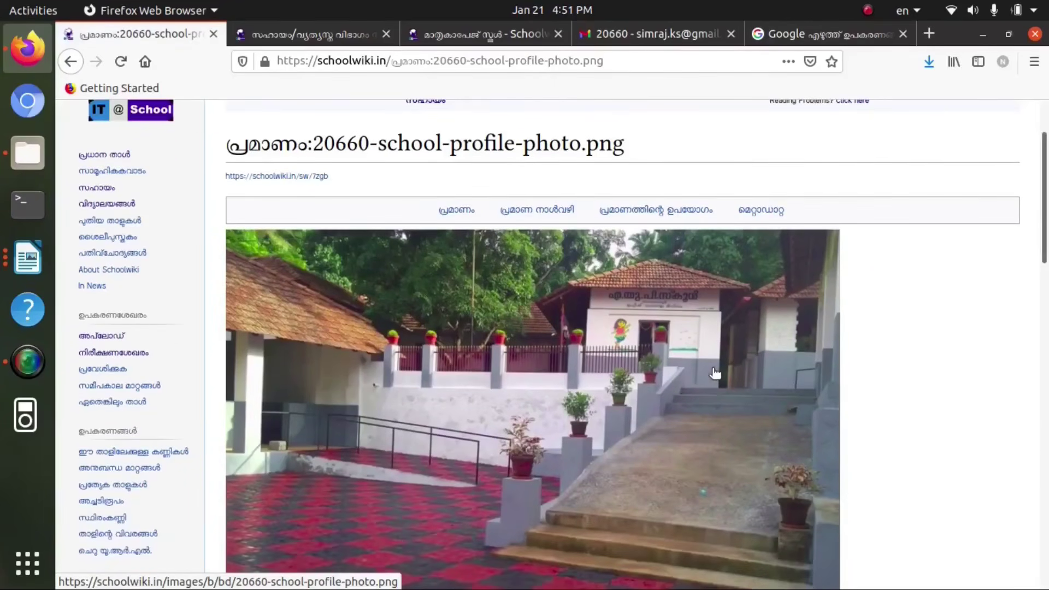
pyautogui.scroll(-10, 601, 366)
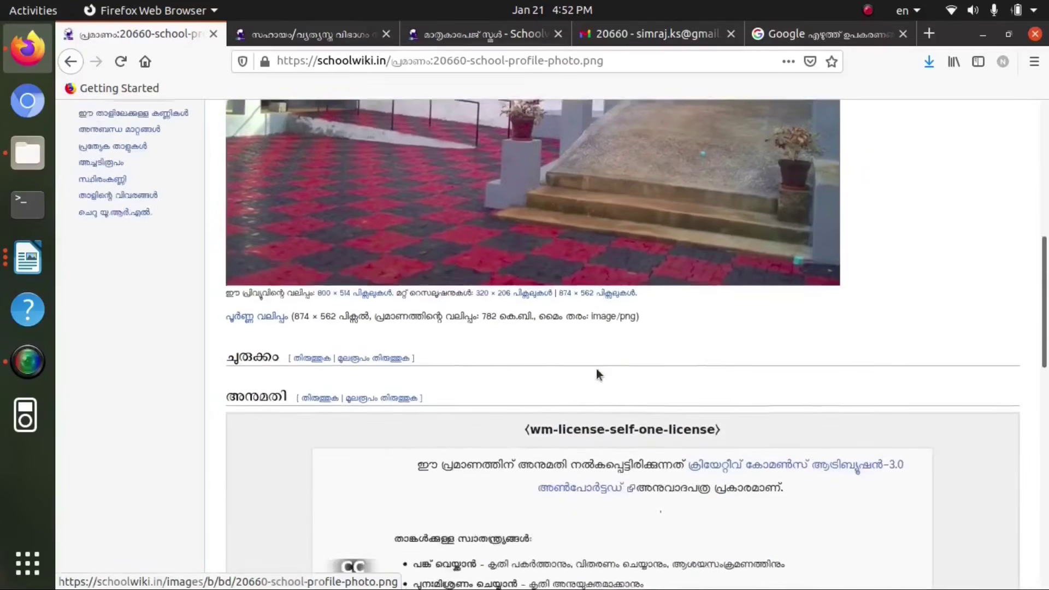
# Review the licence section on the uploaded profile photo's file page
pyautogui.scroll(-7, 596, 368)
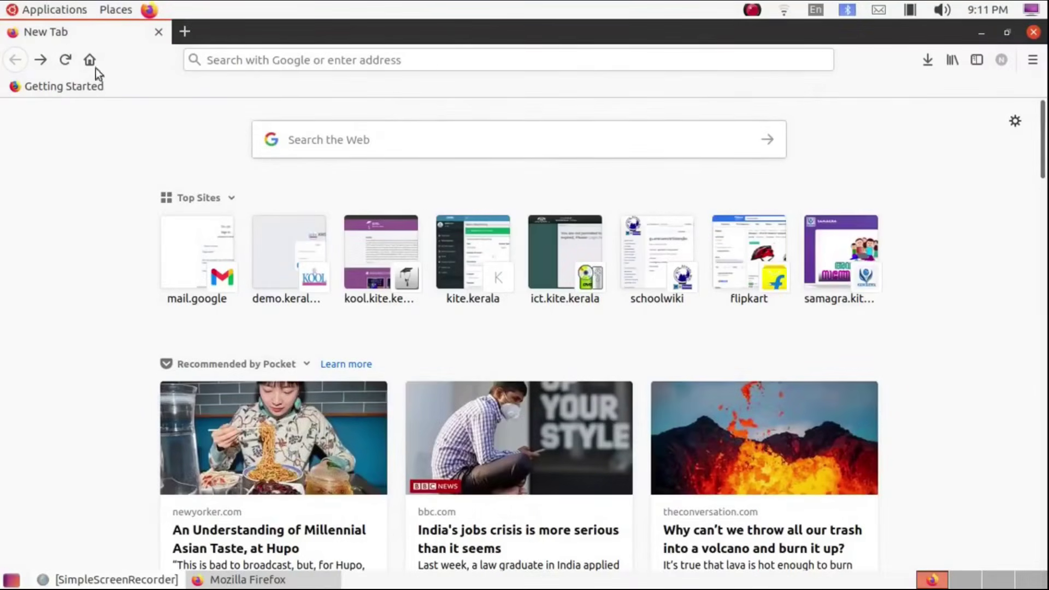
# Search the web for wikidata and open the Wikidata main page
pyautogui.click(322, 142)
pyautogui.write('wikidat')
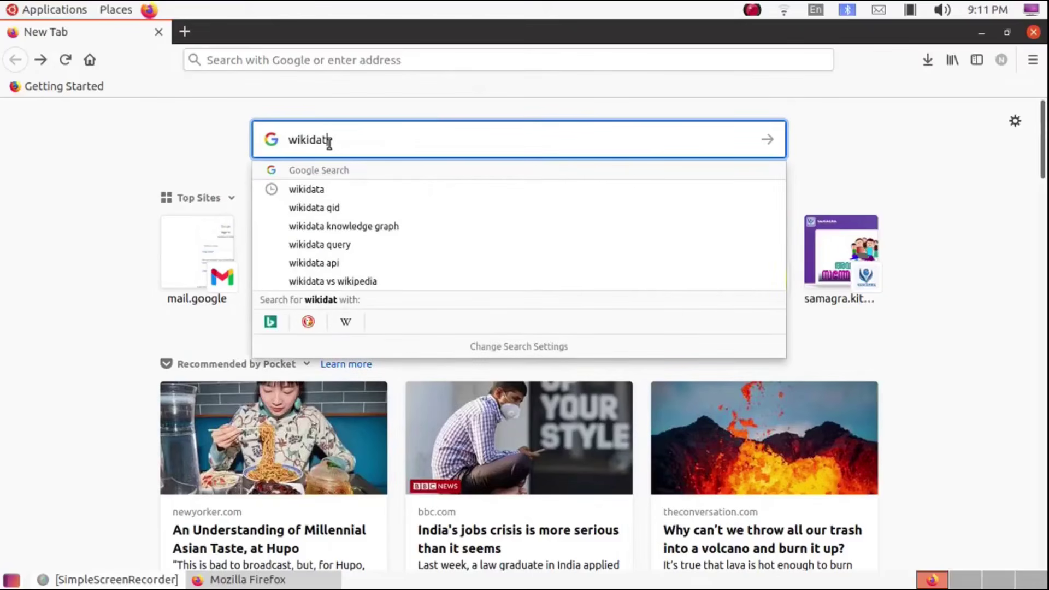
pyautogui.write('a')
pyautogui.press('Return')
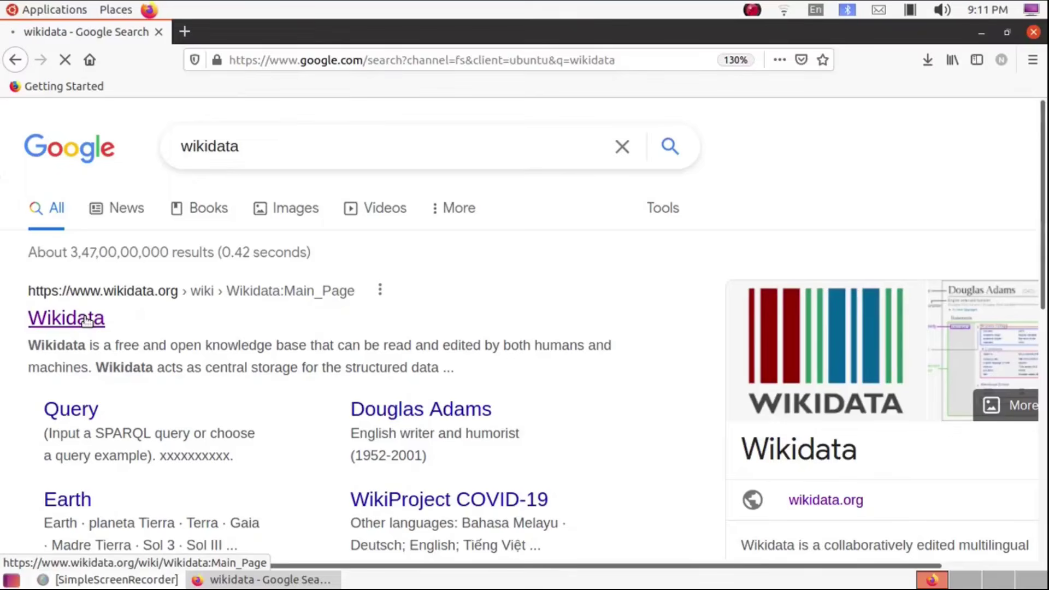
pyautogui.click(87, 320)
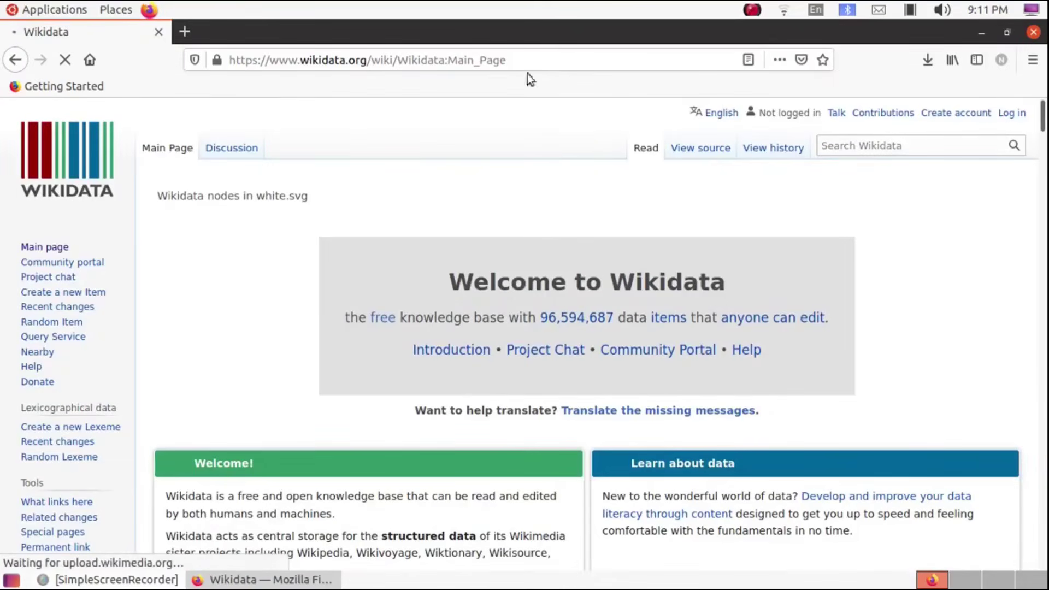
# Search Wikidata for Gups Pattambi, open the school's item and select the item identifier beside its title
pyautogui.click(870, 146)
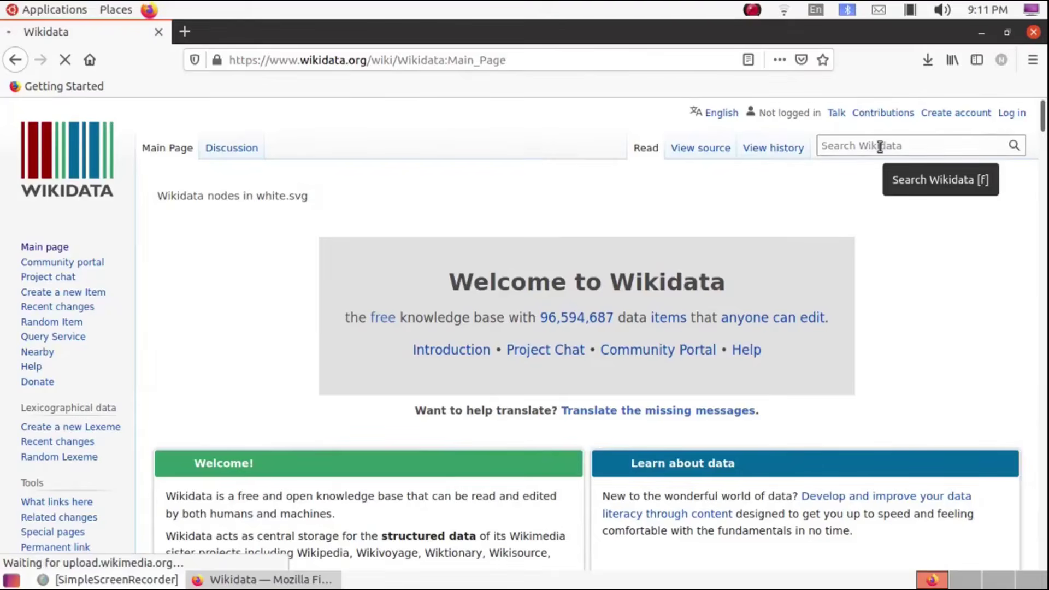
pyautogui.click(872, 148)
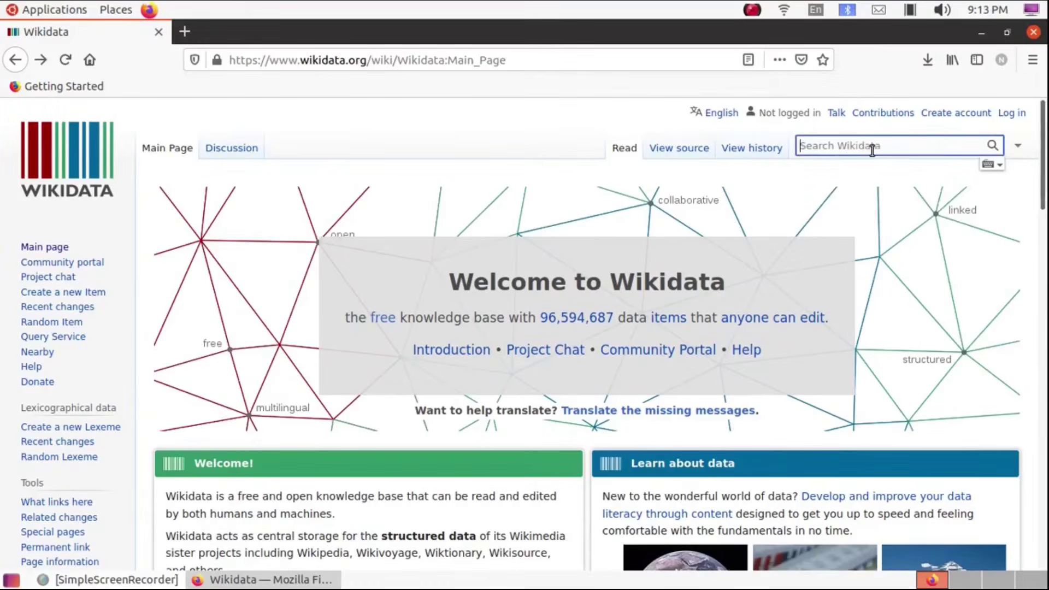
pyautogui.write('G')
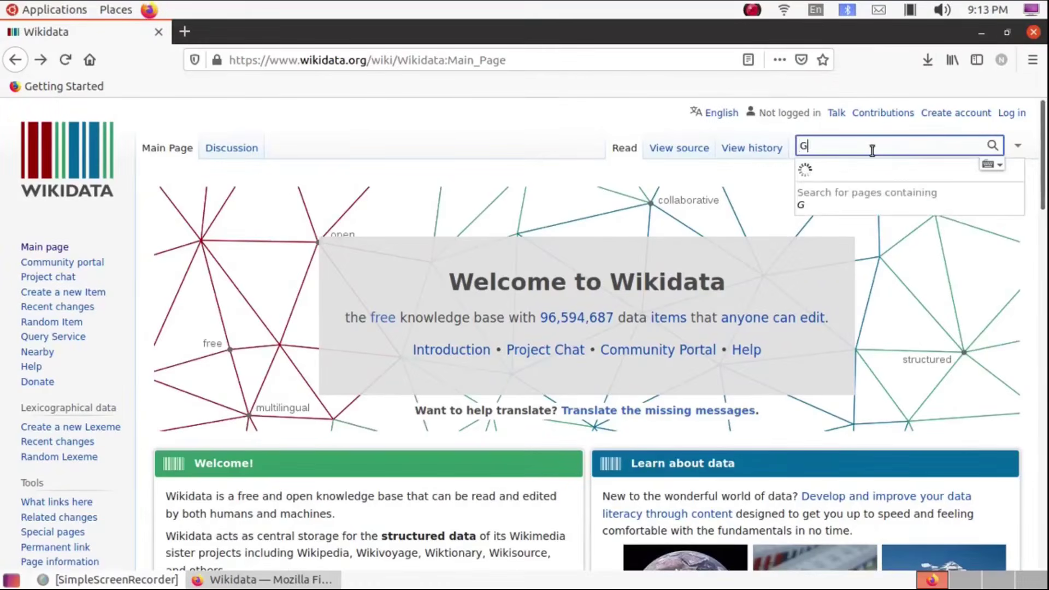
pyautogui.write('ups Pattambi')
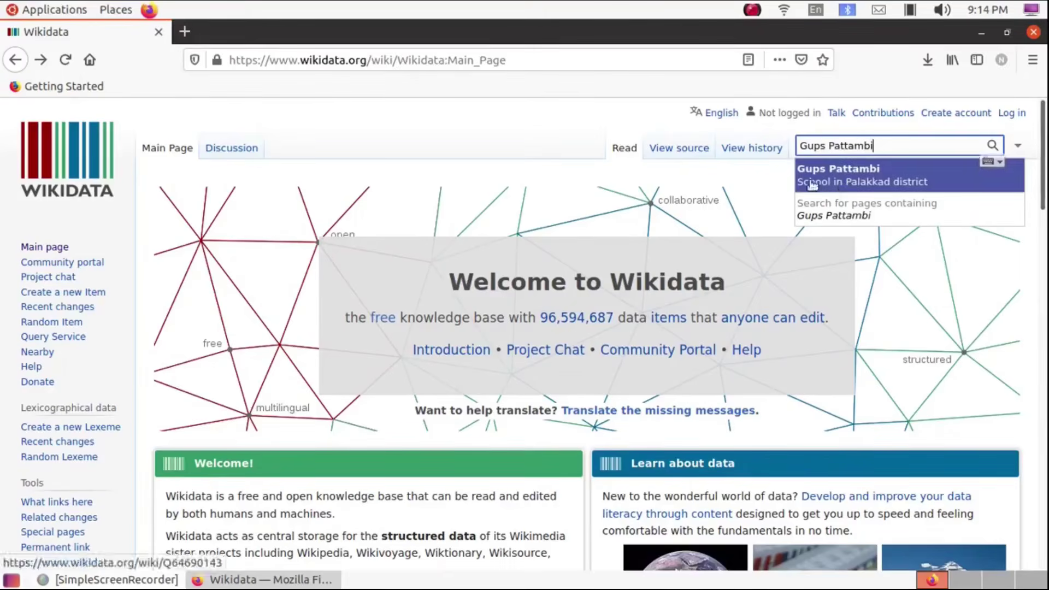
pyautogui.click(864, 181)
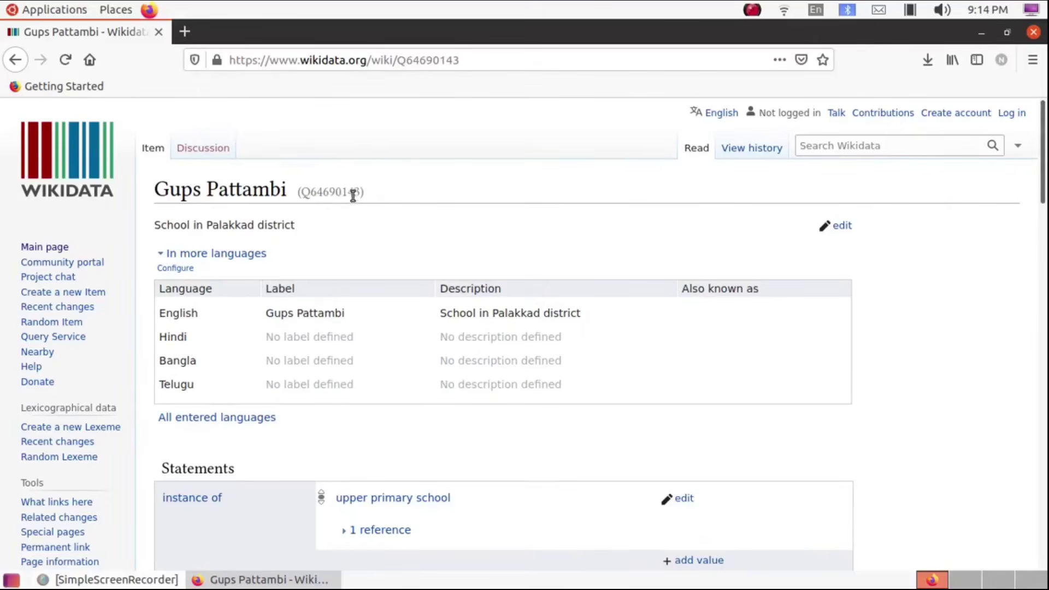
pyautogui.moveTo(300, 194); pyautogui.dragTo(363, 194)
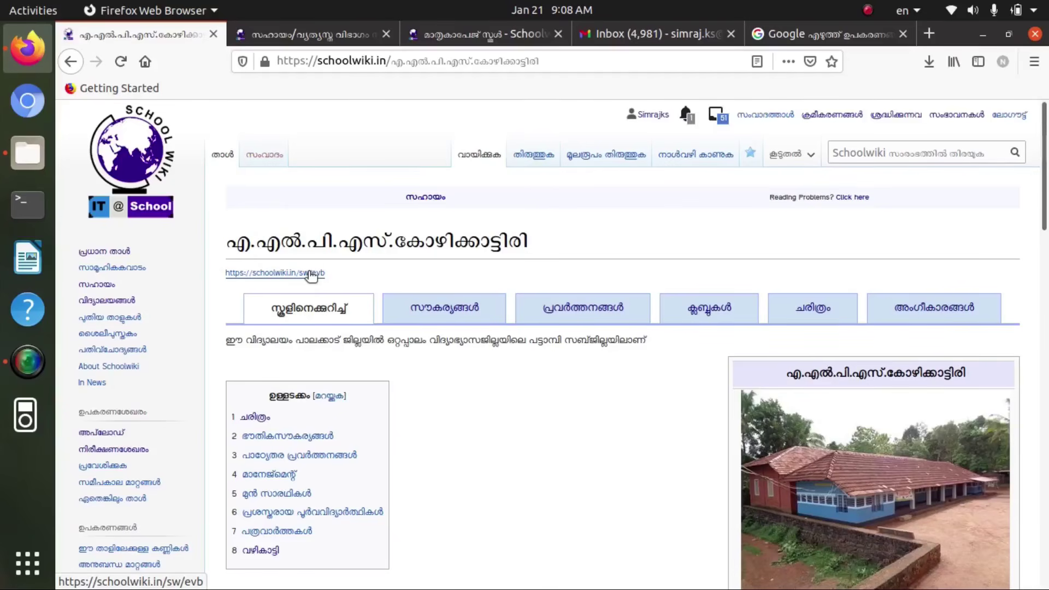
# Open the short URL shown below the title of the എ.എൽ.പി.എസ്.കോഴിക്കാട്ടിരി page
pyautogui.click(275, 273)
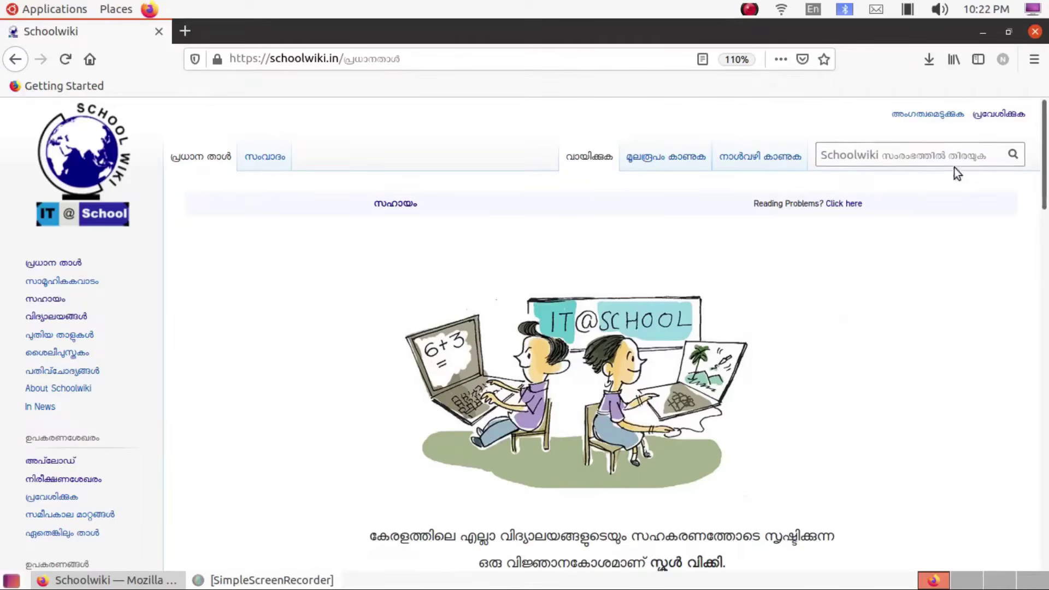
# Find a school page on Schoolwiki by searching for the school code 20001
pyautogui.click(915, 158)
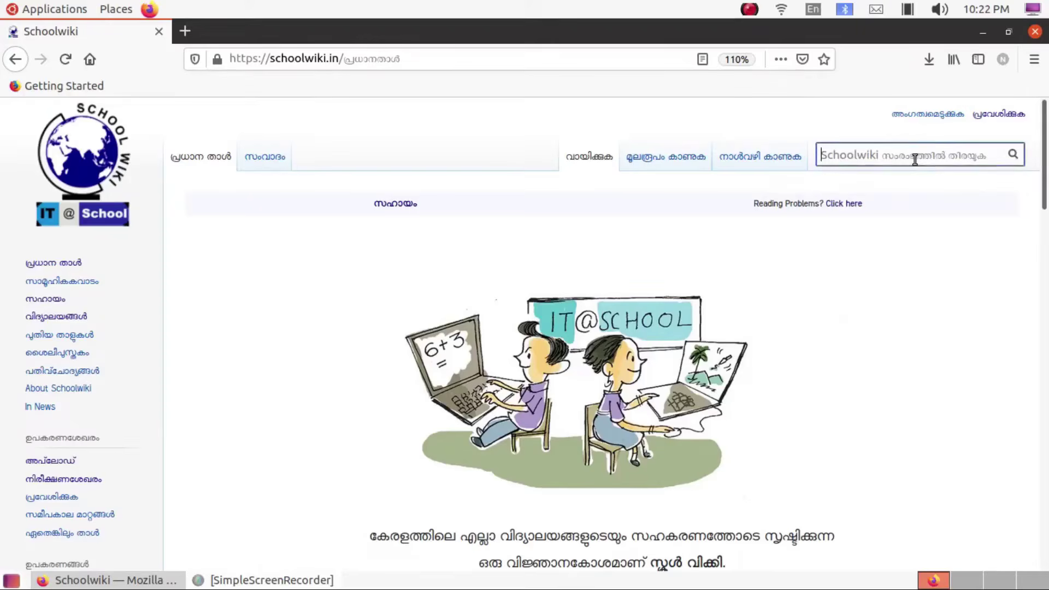
pyautogui.write('20')
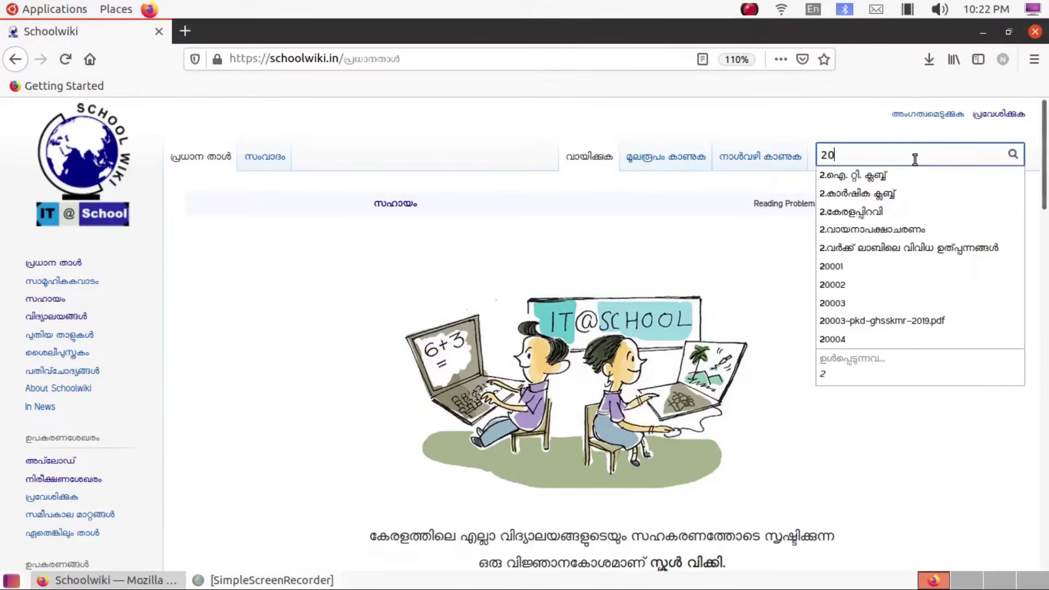
pyautogui.write('001')
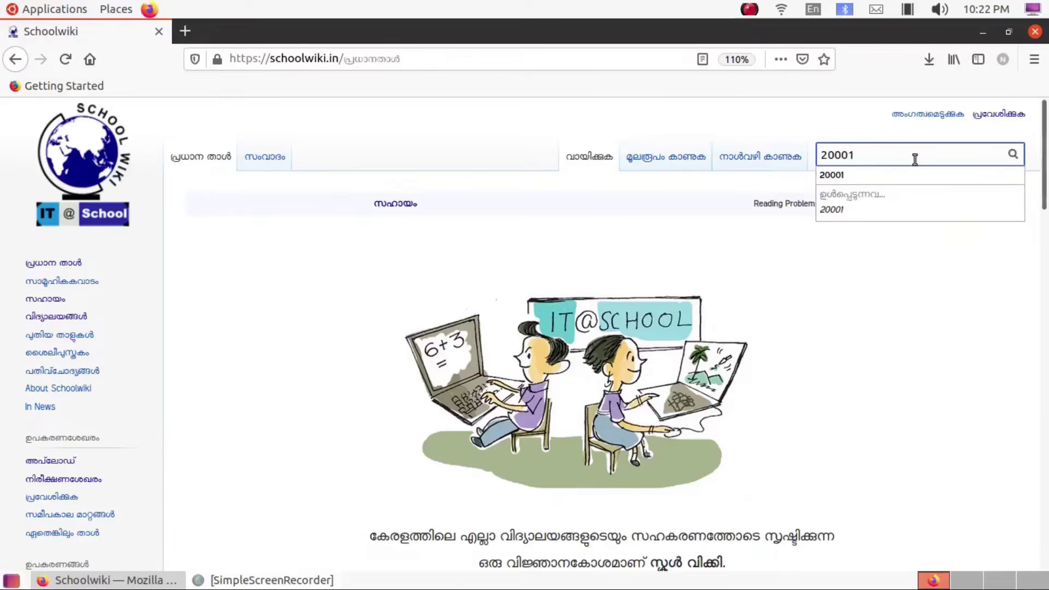
pyautogui.press('Return')
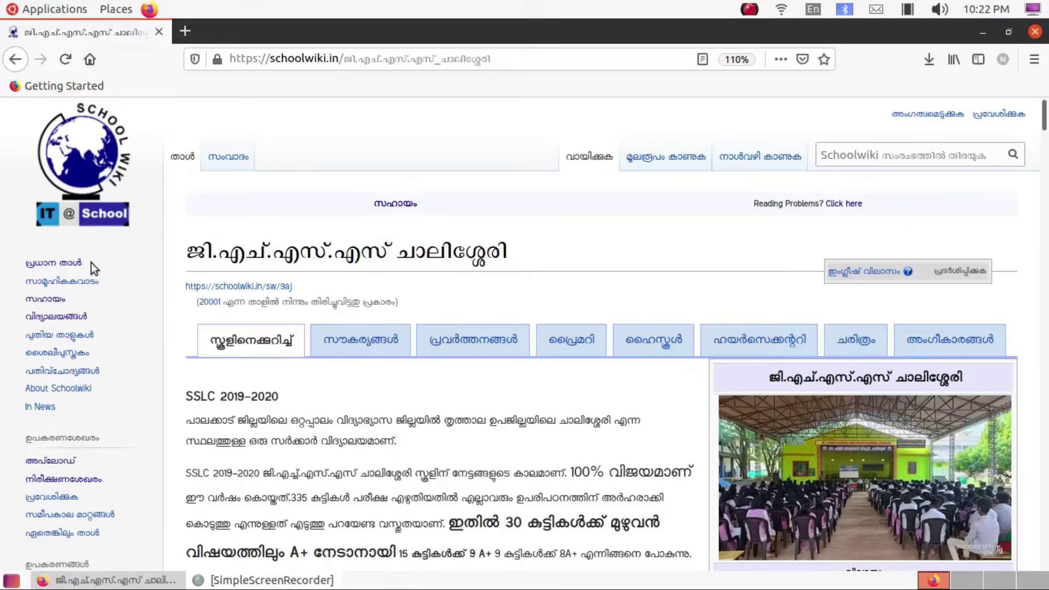
# Return to the Schoolwiki main page, open the പാലക്കാട് district page and look through its list of sub-districts
pyautogui.click(61, 266)
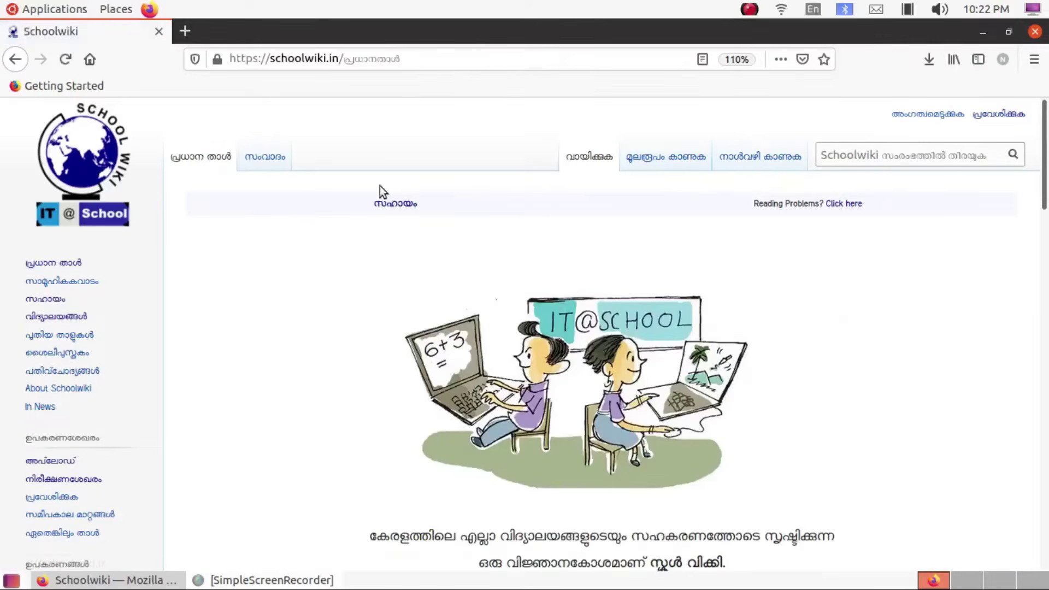
pyautogui.scroll(-10, 548, 328)
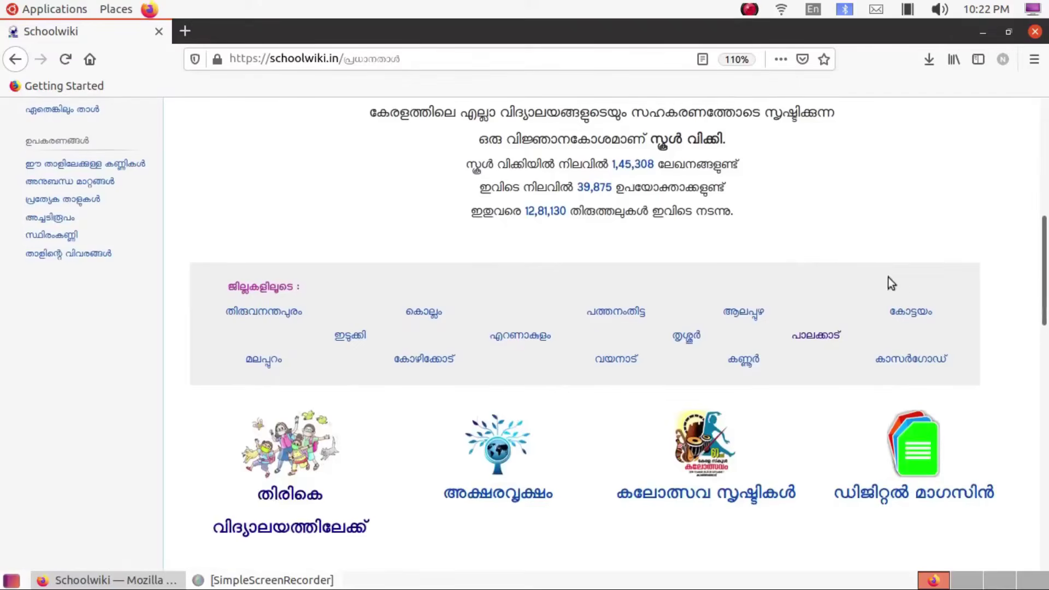
pyautogui.click(827, 338)
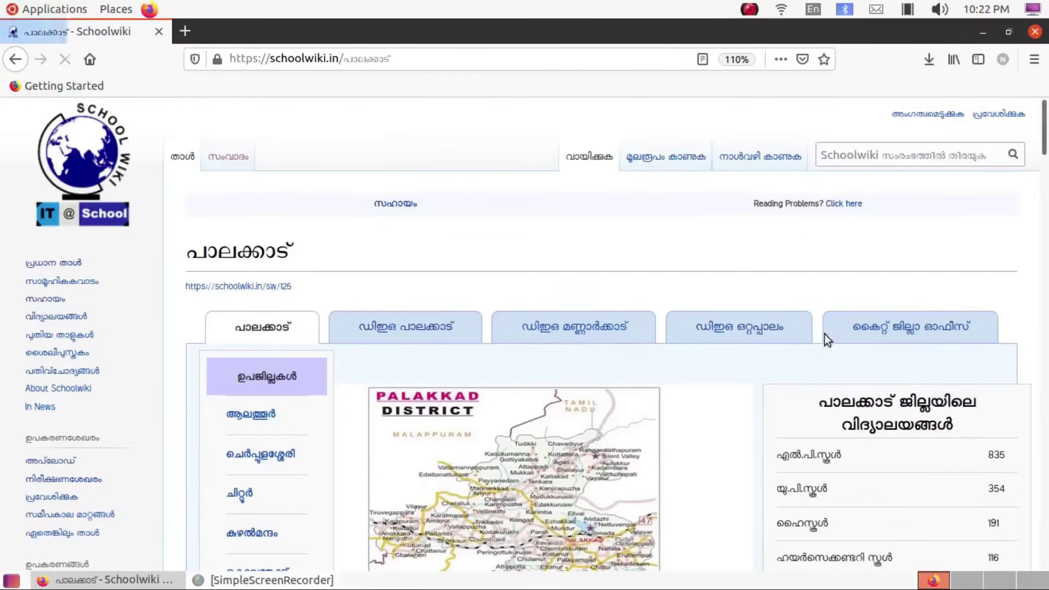
pyautogui.scroll(-2, 243, 260)
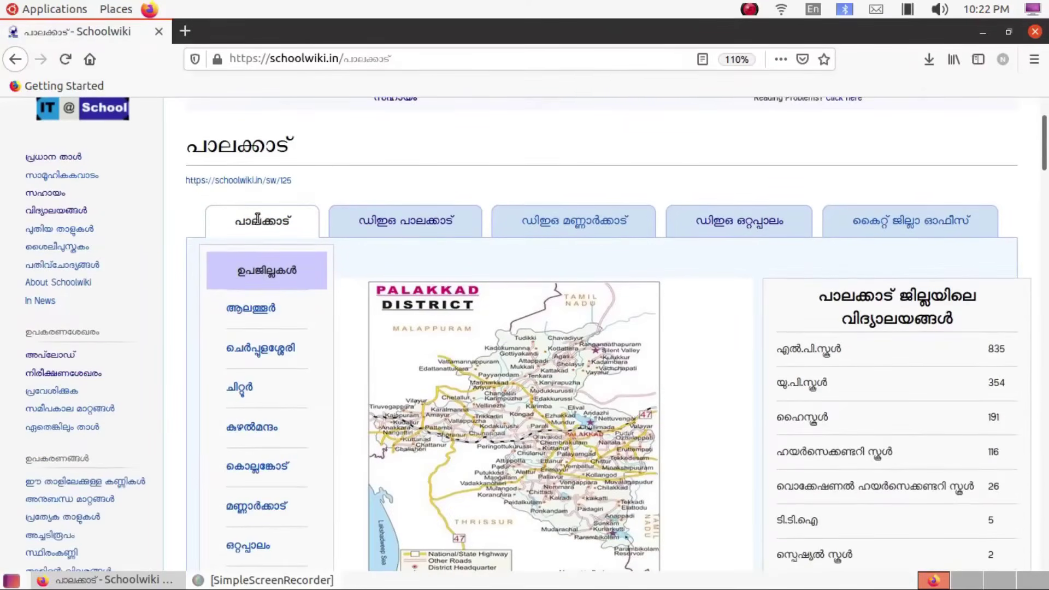
pyautogui.scroll(-2, 263, 250)
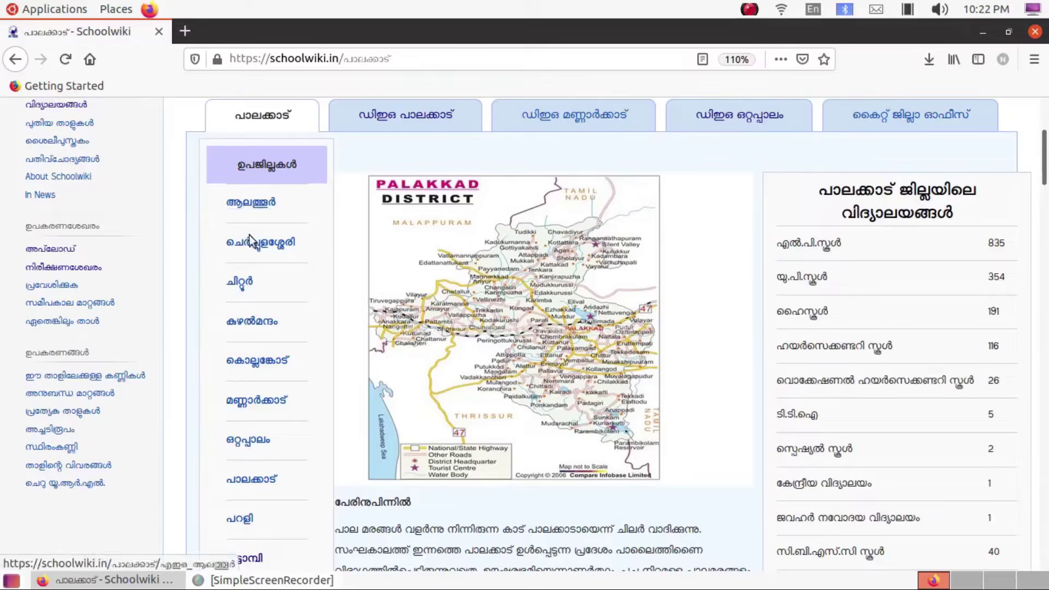
pyautogui.scroll(-4, 254, 252)
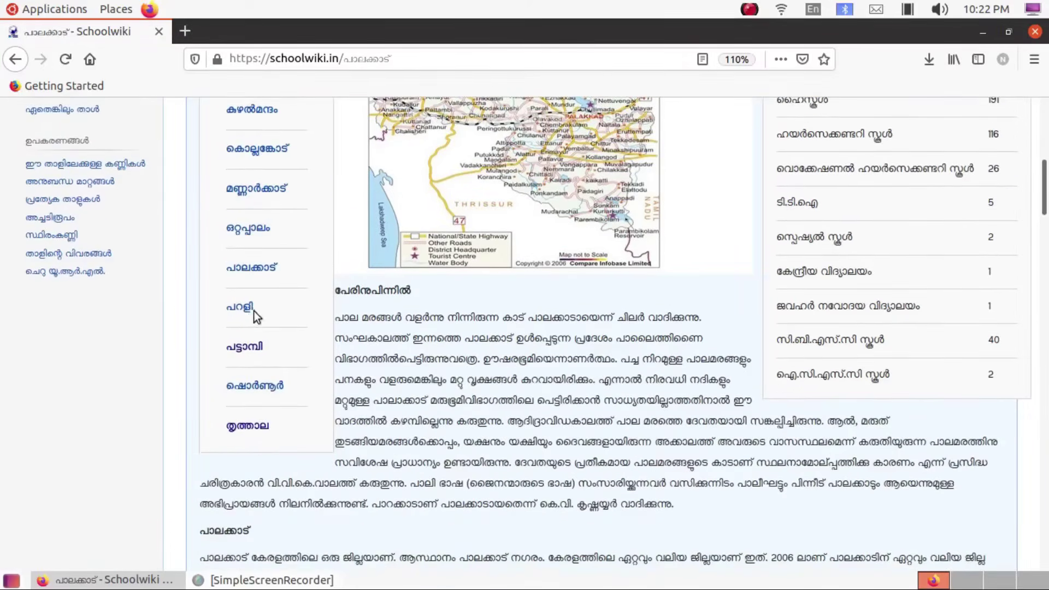
pyautogui.scroll(3, 253, 311)
pyautogui.scroll(4, 292, 428)
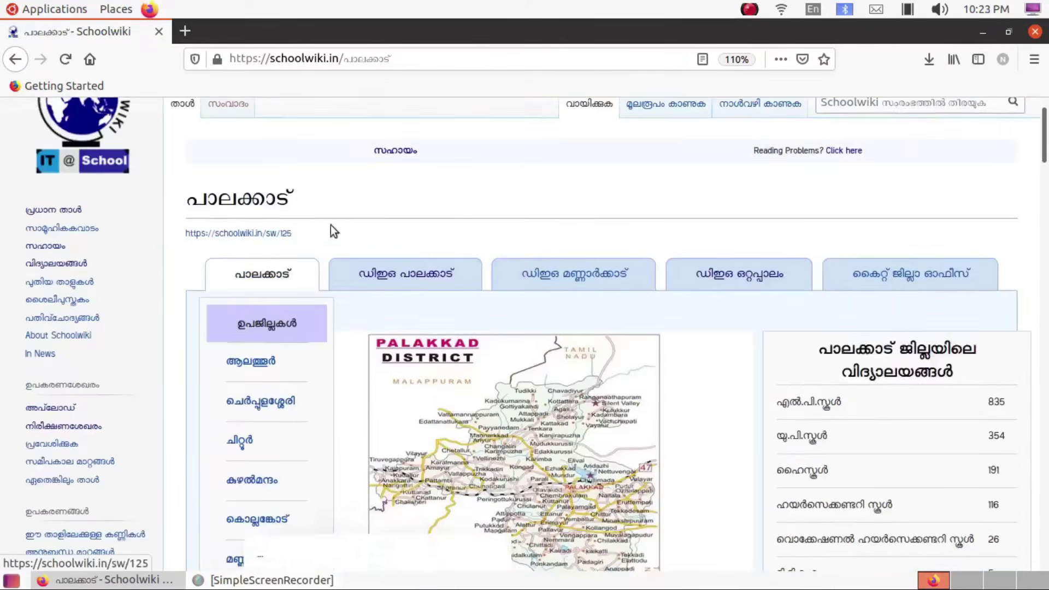
# Open the ഡിഇഒ ഒറ്റപ്പാലം school list and go to the ജി.എച്ച്.എസ്.എസ് ചാലിശ്ശേരി page from its government schools
pyautogui.moveTo(408, 276)
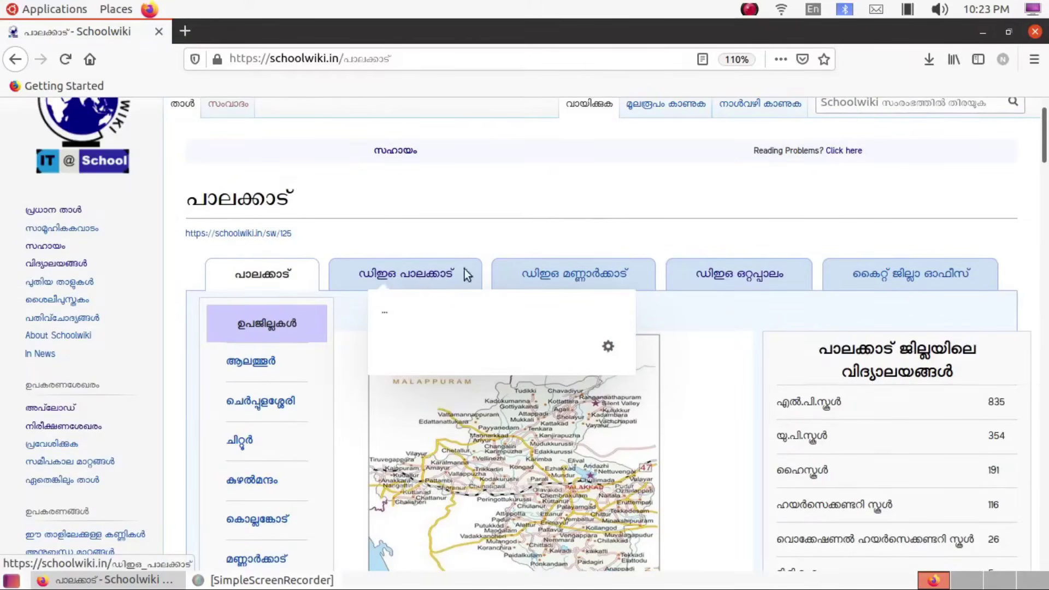
pyautogui.click(743, 279)
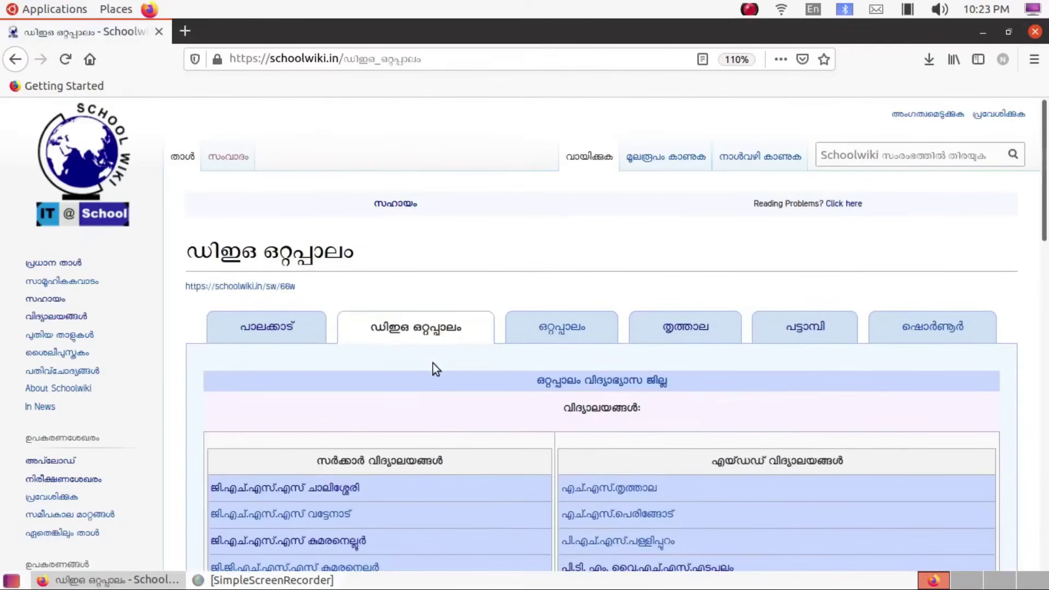
pyautogui.scroll(-3, 402, 350)
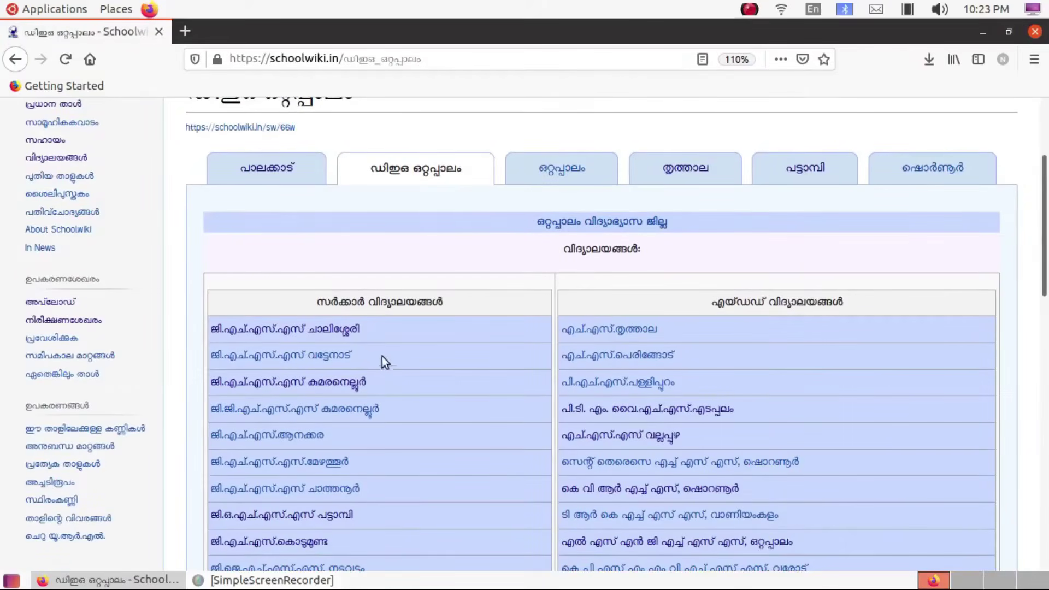
pyautogui.scroll(-3, 749, 317)
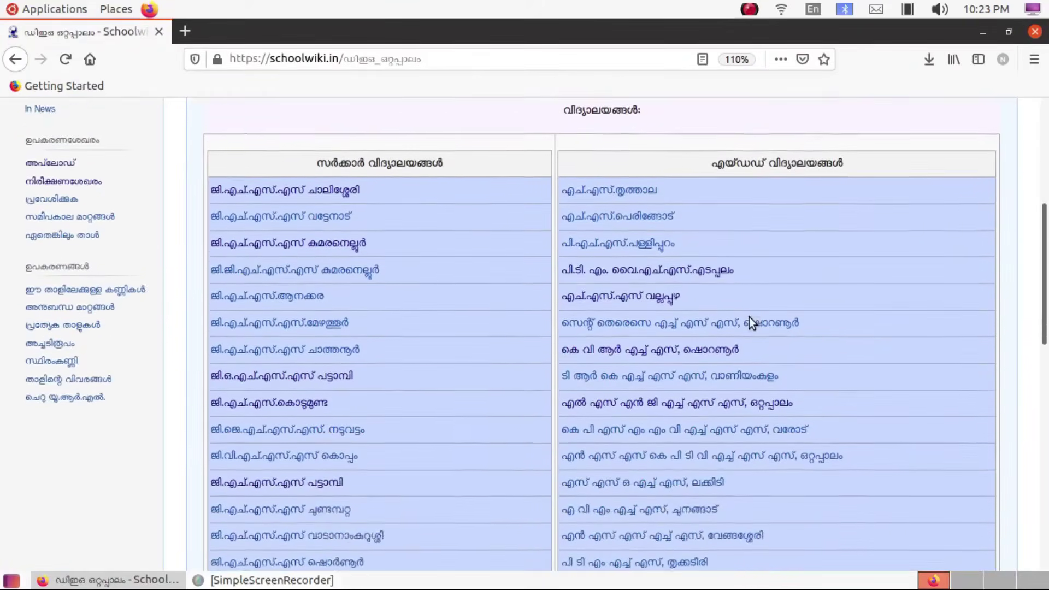
pyautogui.scroll(-3, 749, 316)
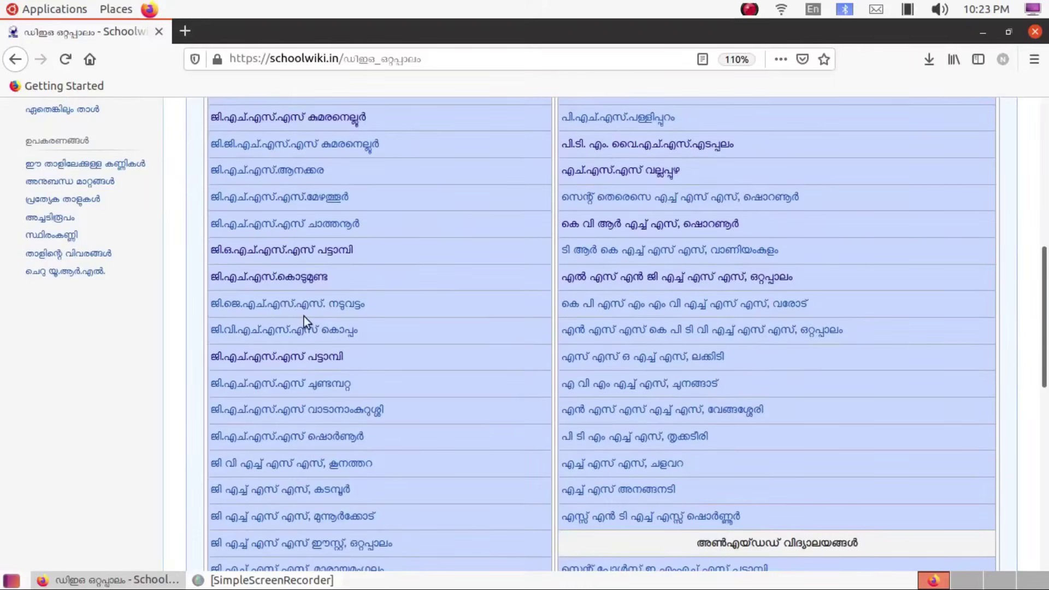
pyautogui.scroll(3, 303, 316)
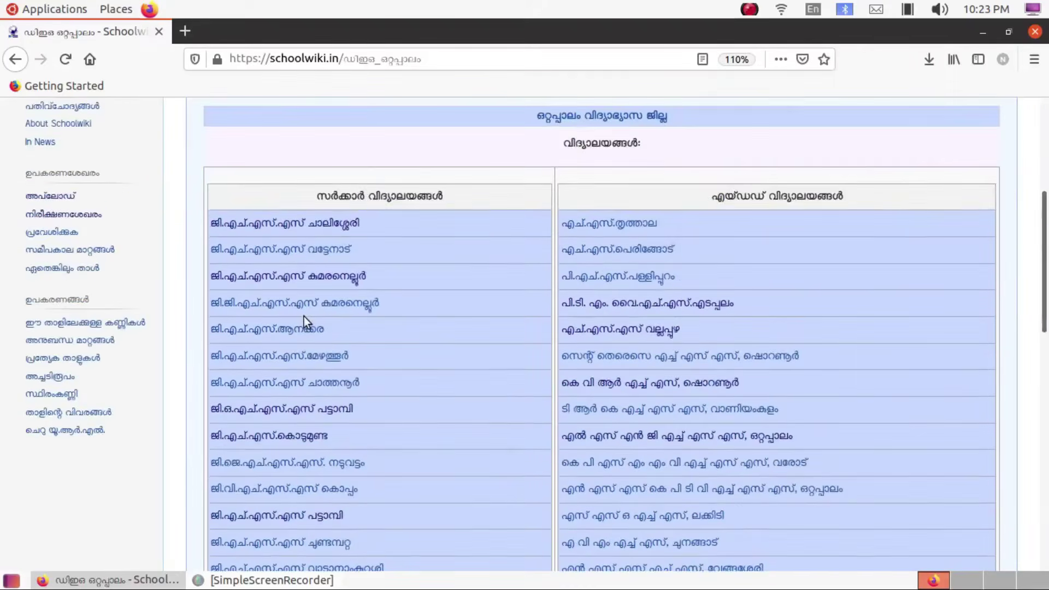
pyautogui.click(287, 226)
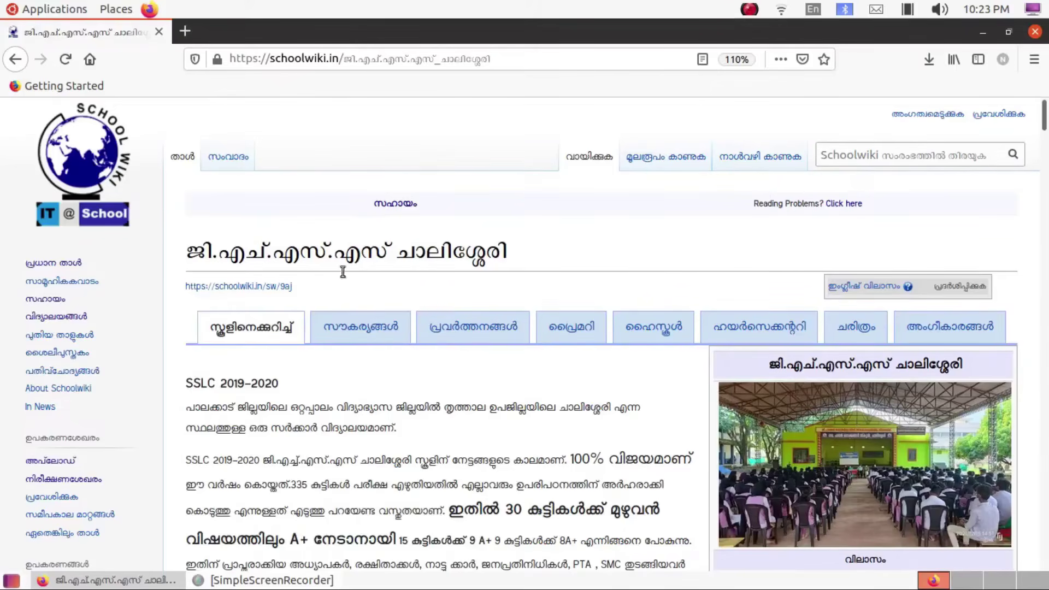
# Go back to the പാലക്കാട് district page and open the തൃത്താല sub-district's school list, previewing the S. C. U. P. S. Chalisseri entry
pyautogui.click(17, 60)
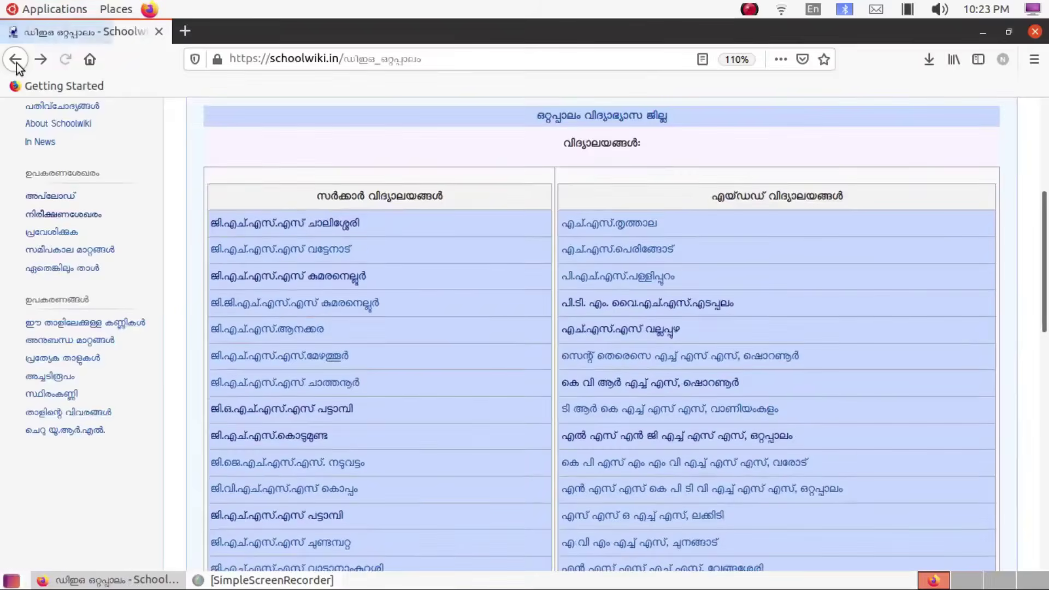
pyautogui.click(16, 61)
pyautogui.scroll(-5, 280, 365)
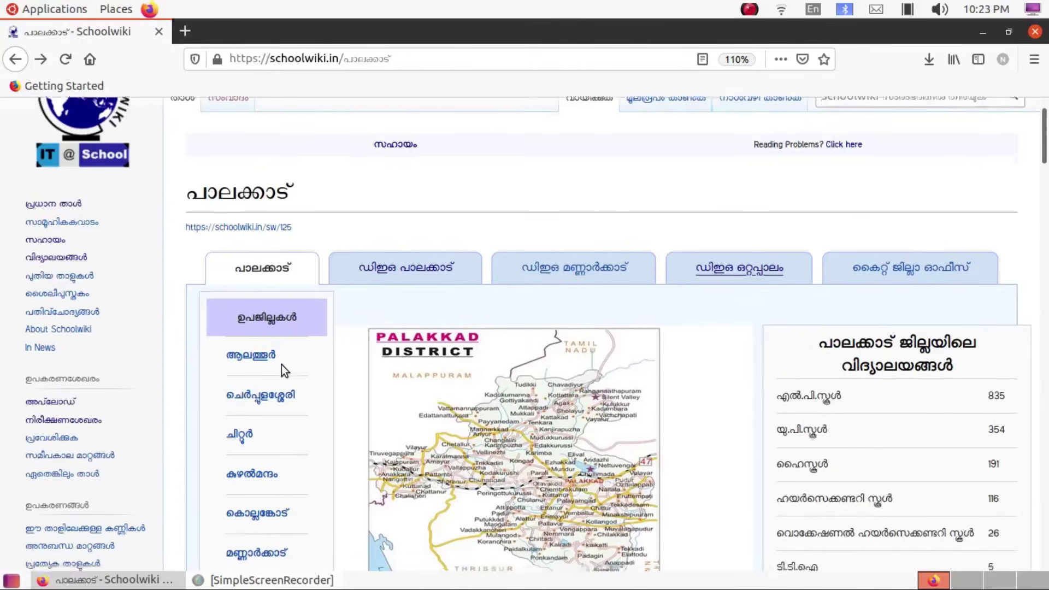
pyautogui.scroll(-5, 281, 365)
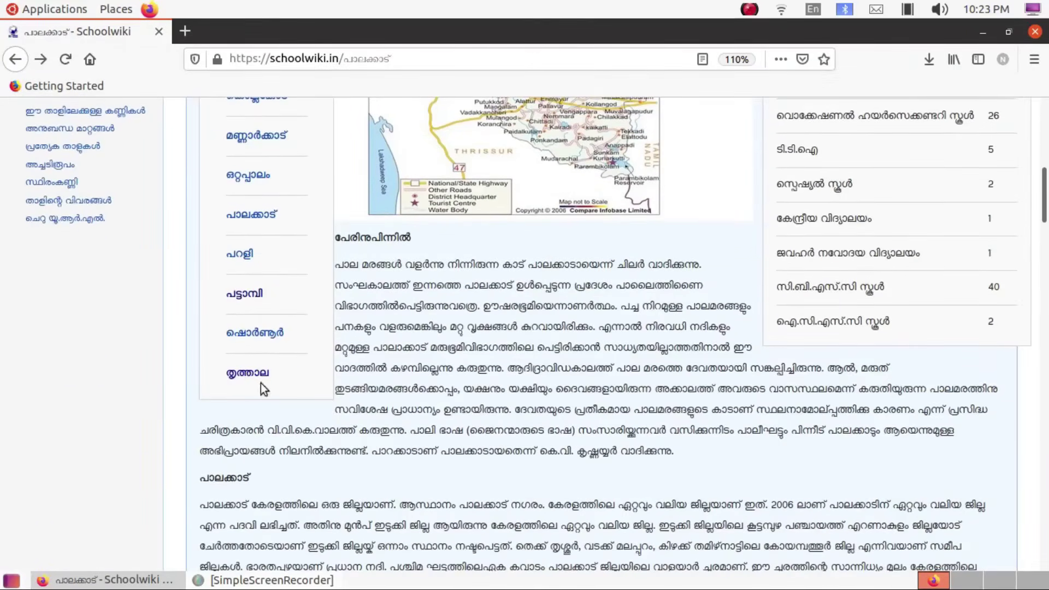
pyautogui.click(249, 374)
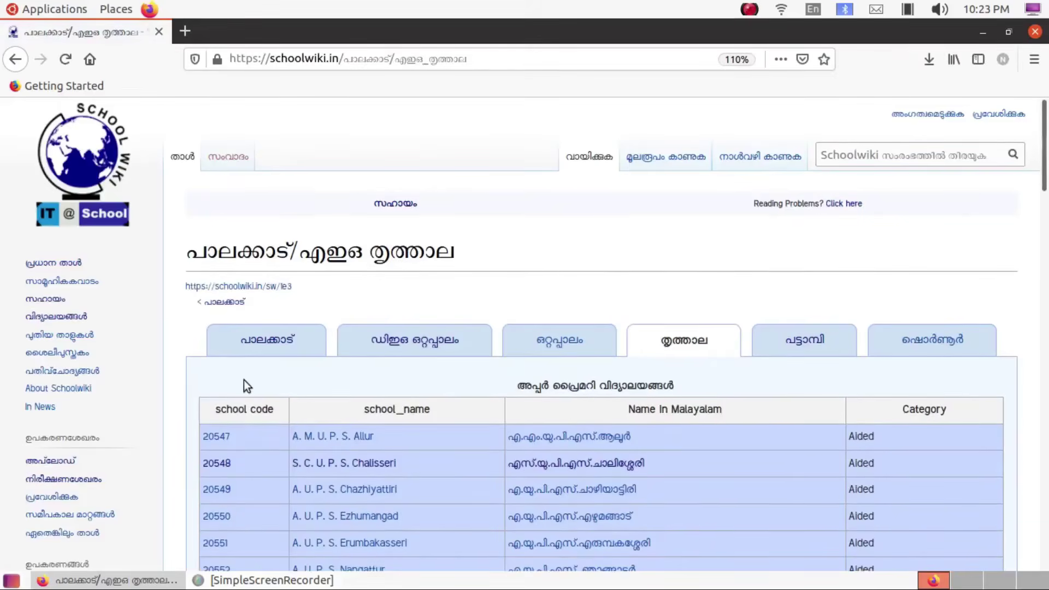
pyautogui.scroll(-3, 243, 379)
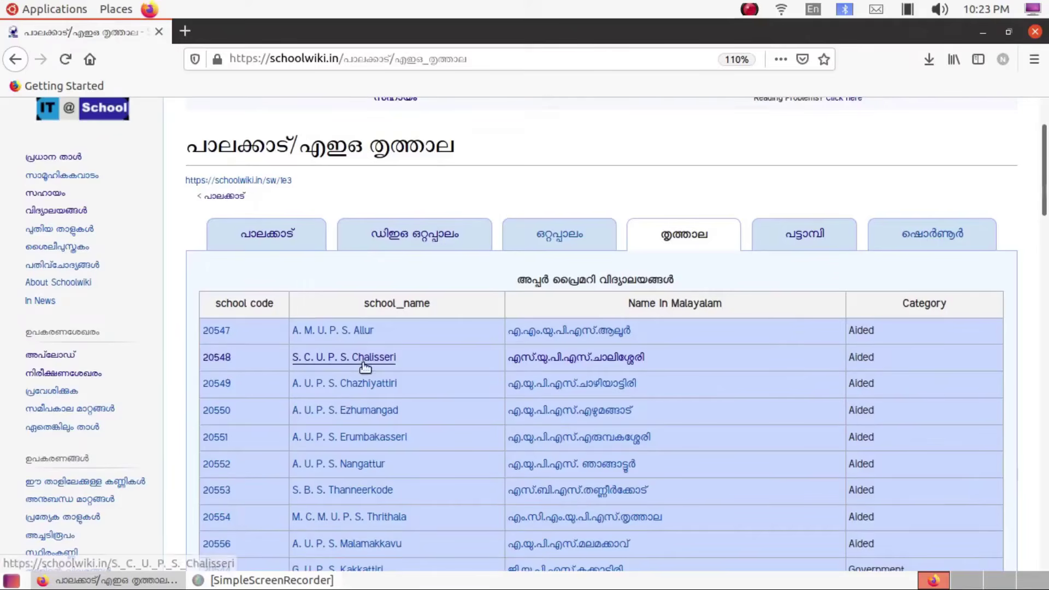
pyautogui.moveTo(307, 363)
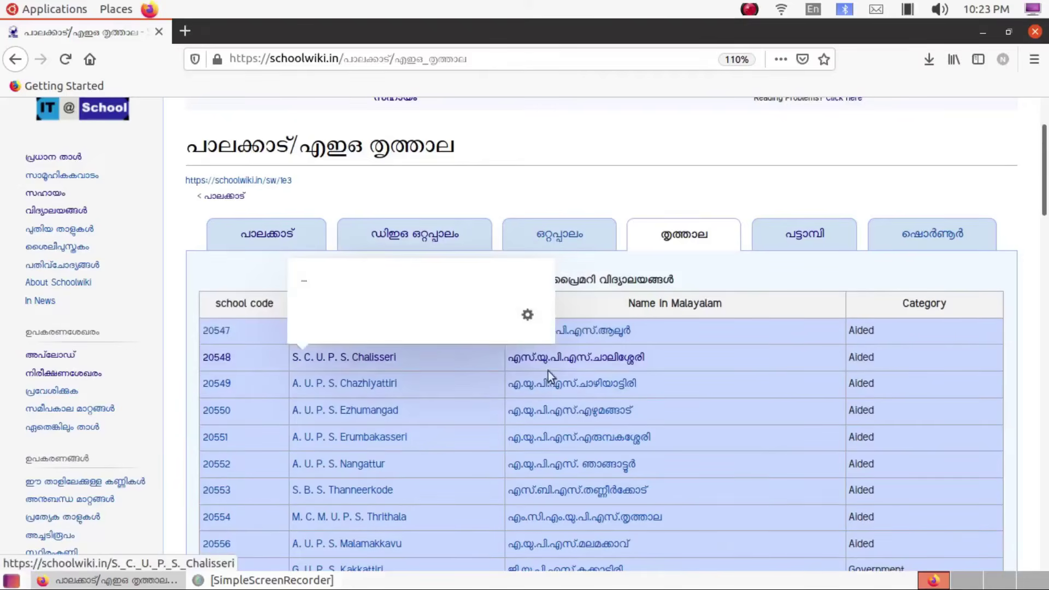
# Open the same school's page from its code 20548, its English name S. C. U. P. S. Chalisseri and its Malayalam name, returning to the list between visits
pyautogui.moveTo(541, 367)
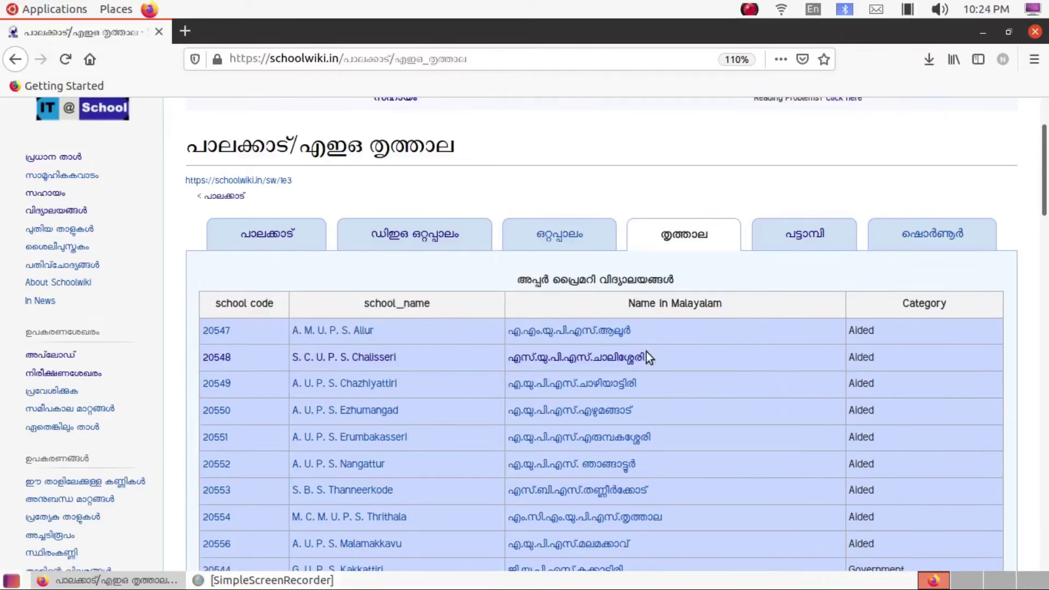
pyautogui.click(221, 360)
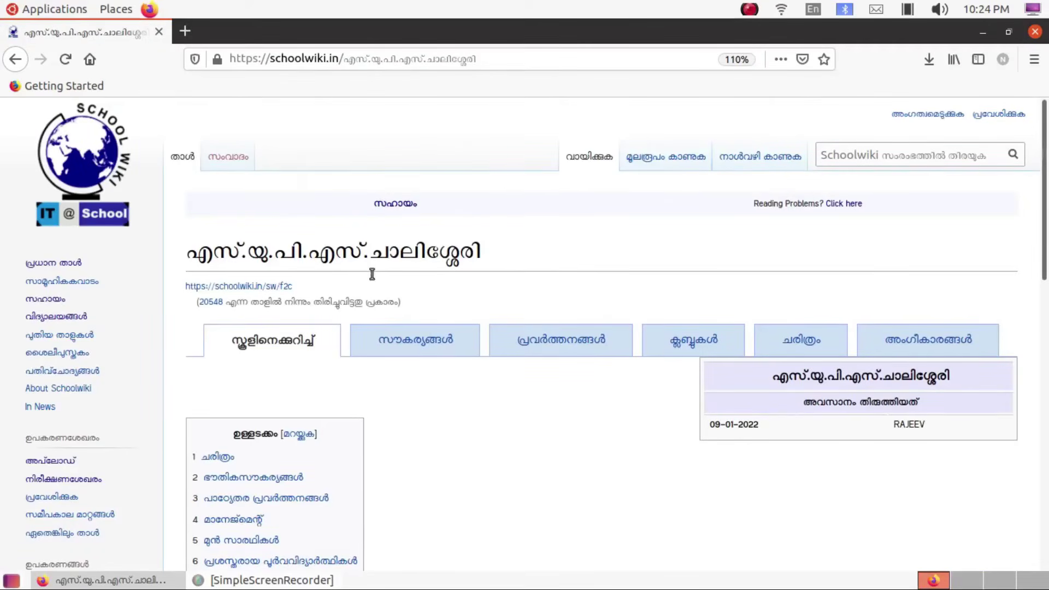
pyautogui.click(15, 59)
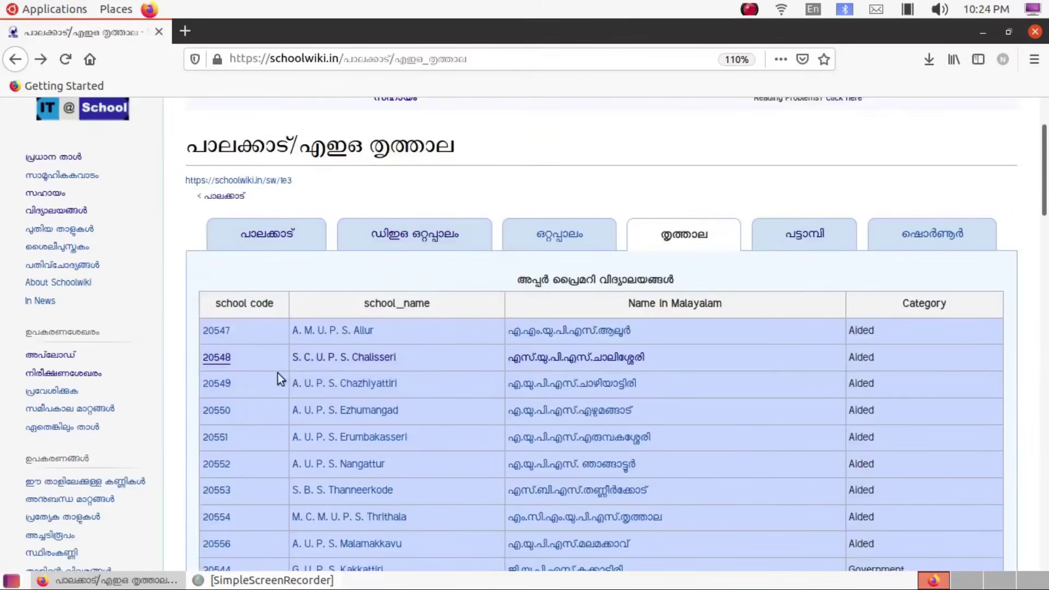
pyautogui.click(361, 358)
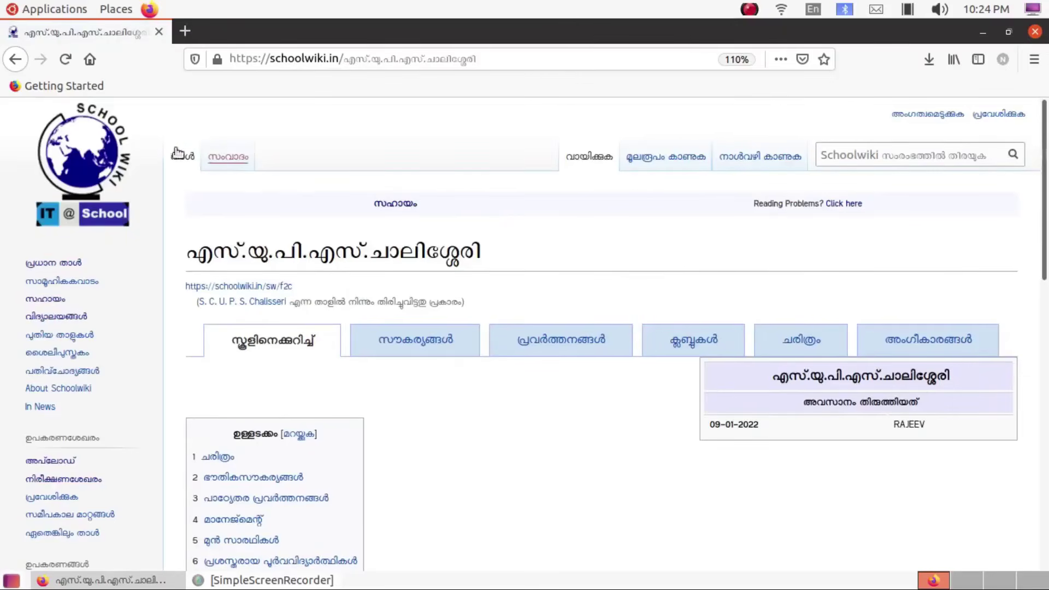
pyautogui.click(14, 60)
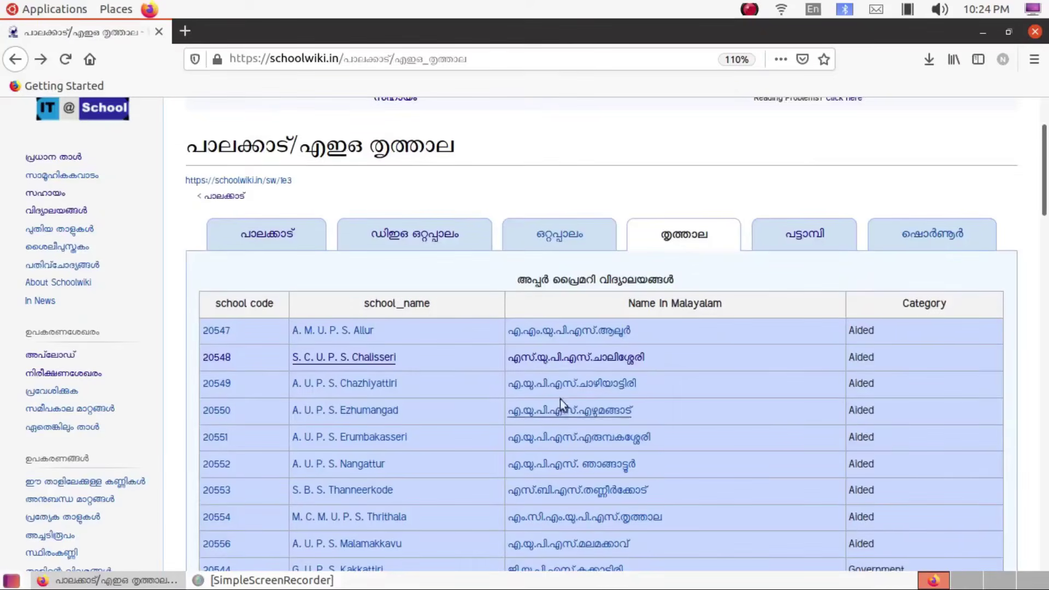
pyautogui.click(571, 360)
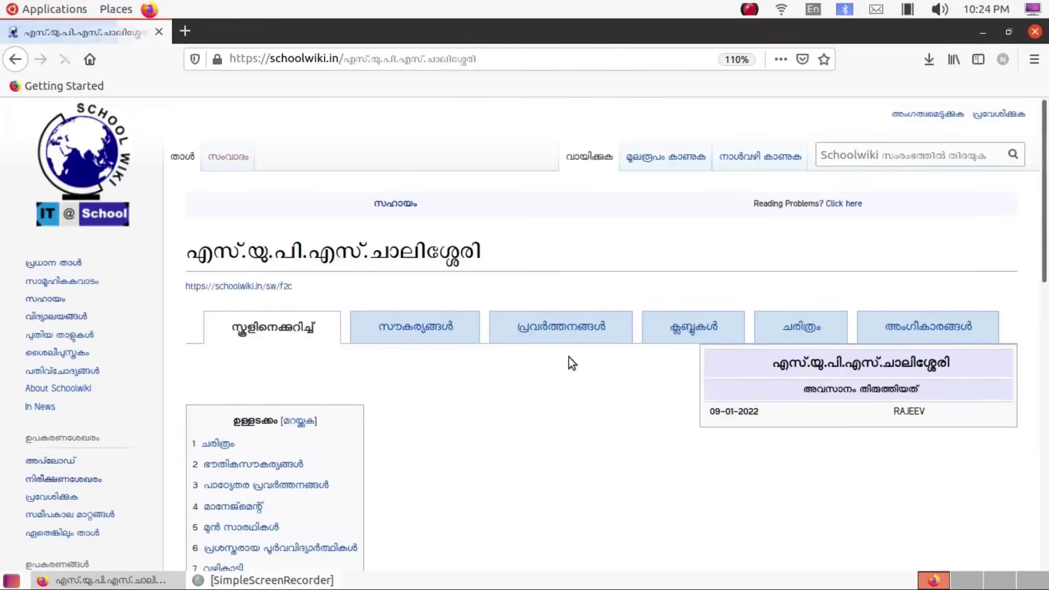